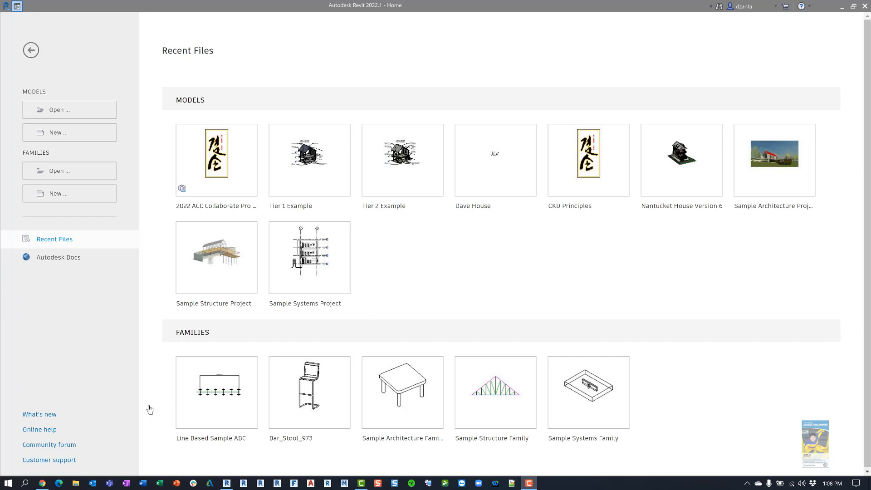
Switch to Chrome, examine the Tumbled Brass Walker Tapered Single Sconce's wall plate, arm and shade, and return to Revit
click(45, 483)
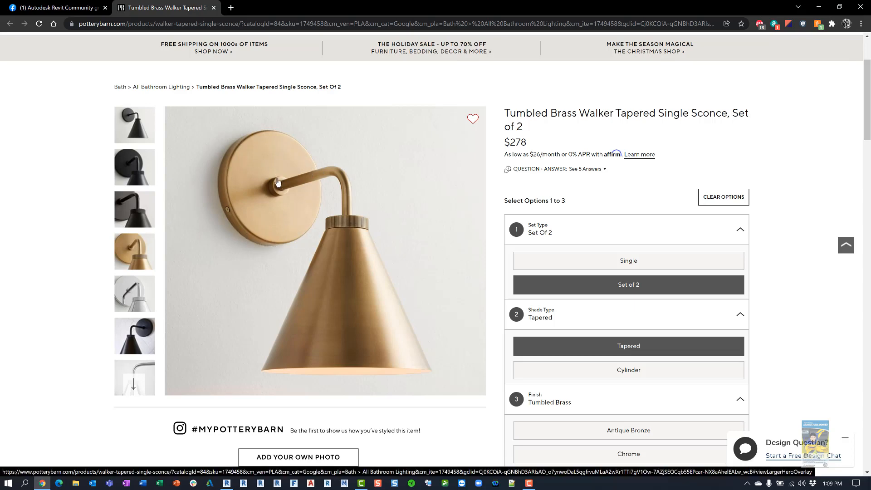
mouse_move(287, 196)
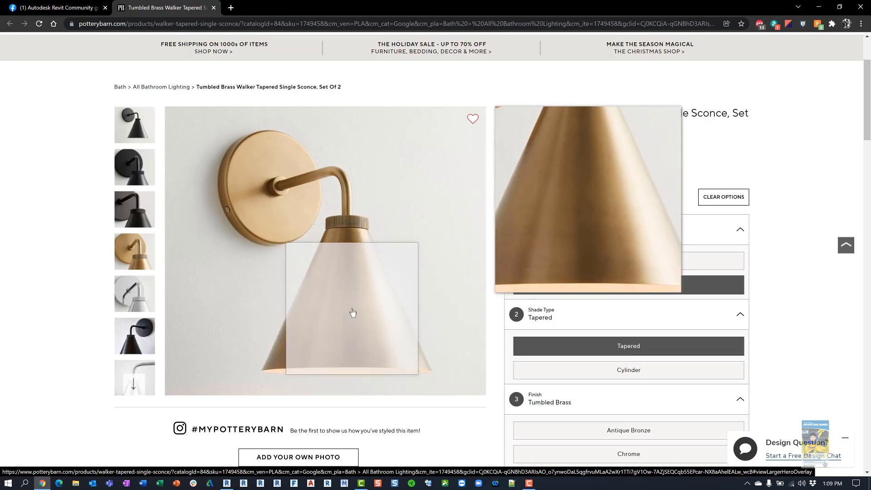
click(821, 8)
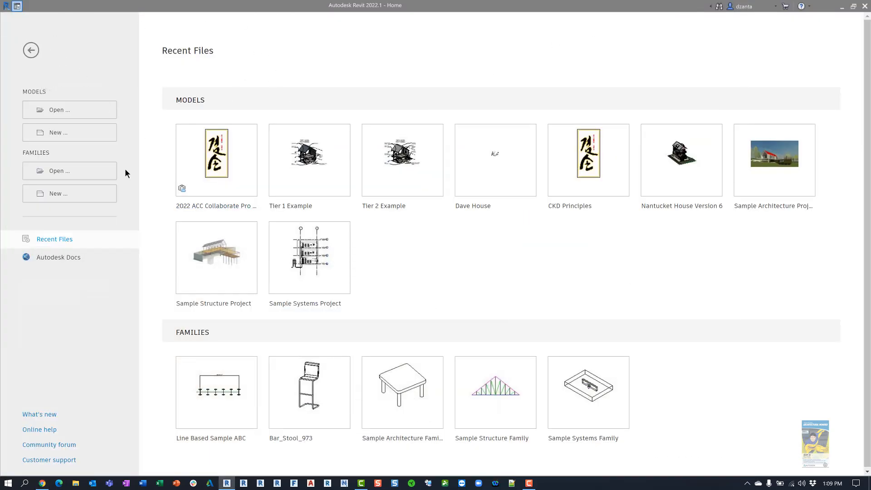
Create a new family from the English-Imperial template Generic Model face based.rft
click(51, 195)
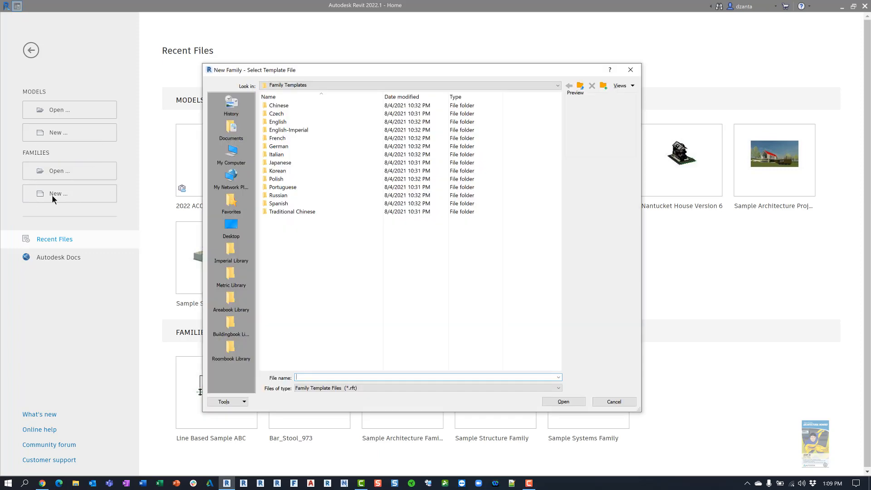
double_click(303, 130)
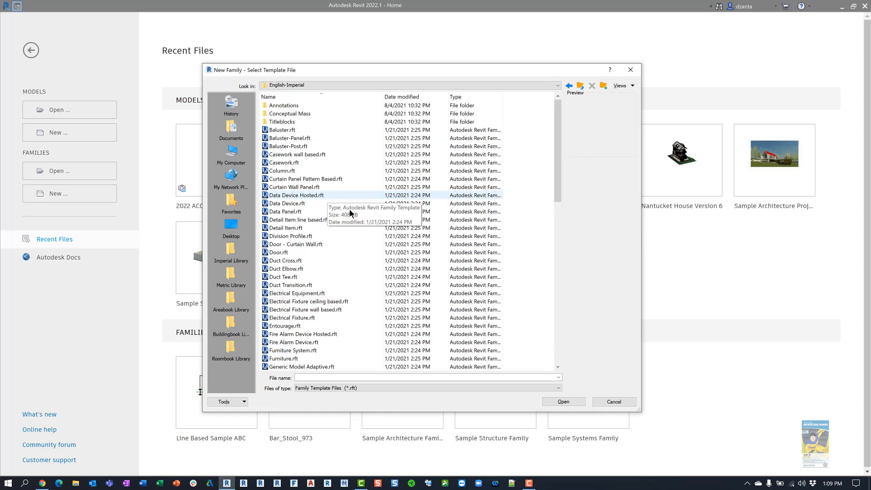
scroll(356, 222, down, 2)
scroll(357, 228, down, 5)
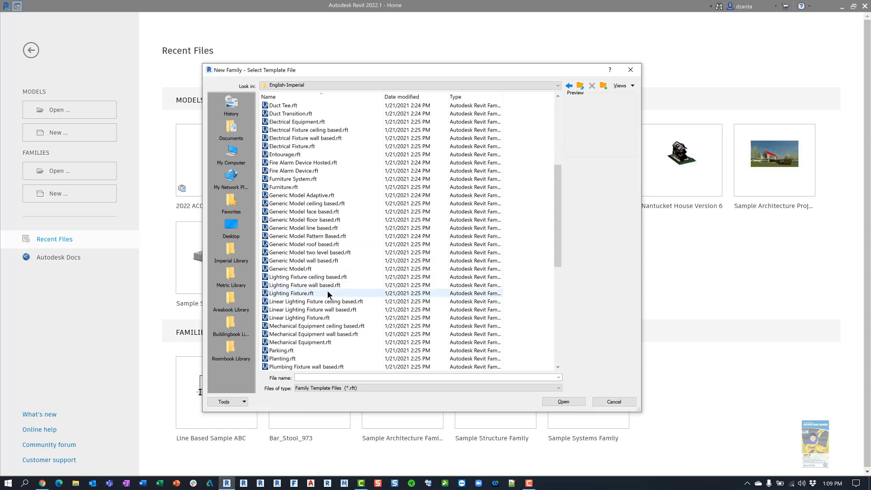
click(325, 294)
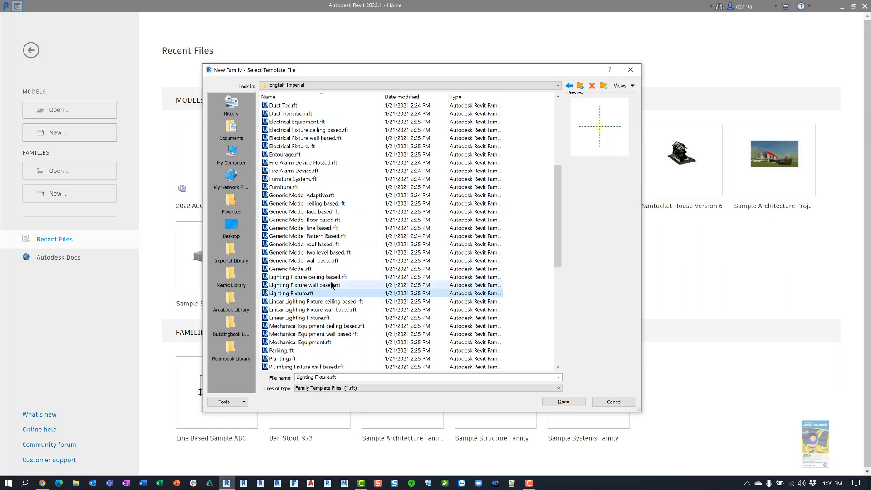
click(331, 284)
click(330, 277)
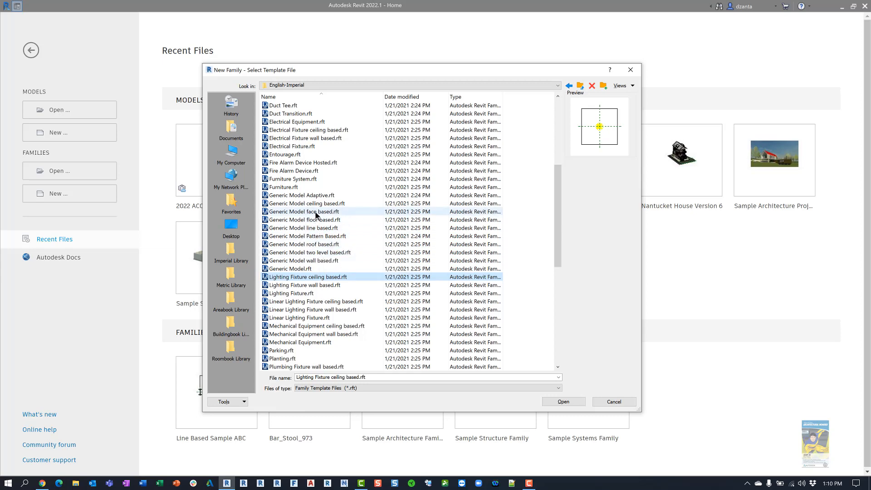
click(317, 211)
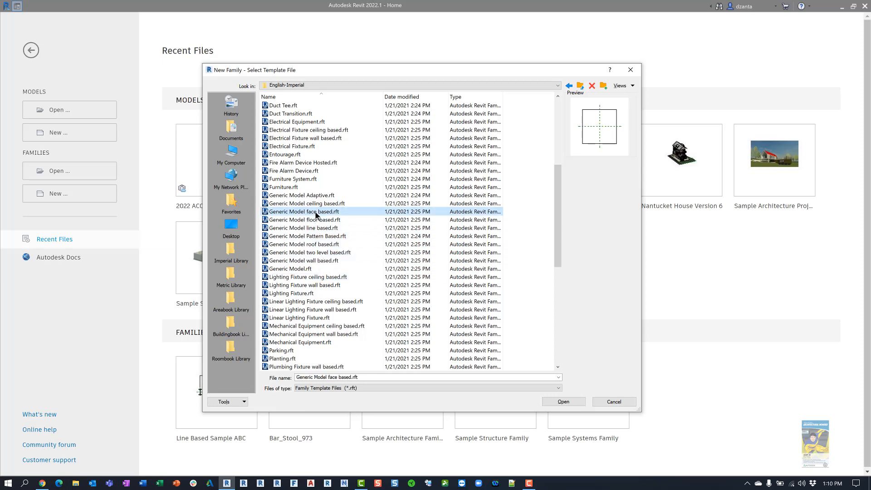
click(551, 402)
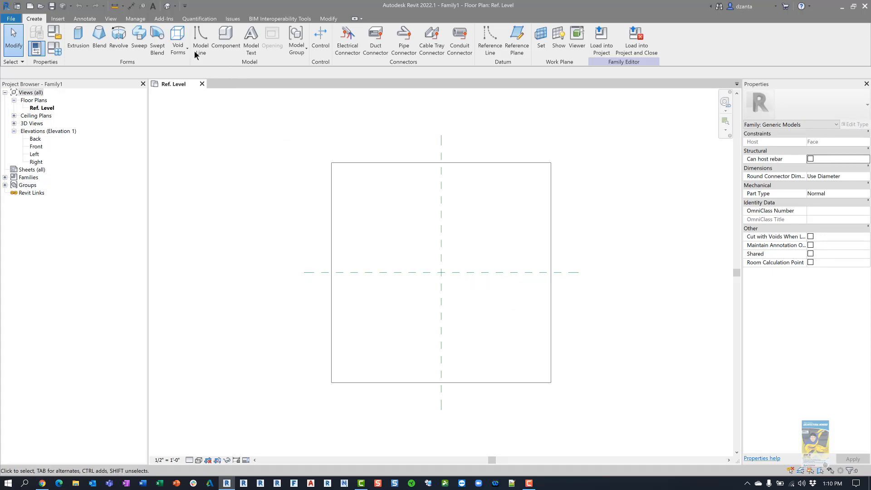
Inspect the face-based host in the 3D and front elevation views, and close the family
click(166, 5)
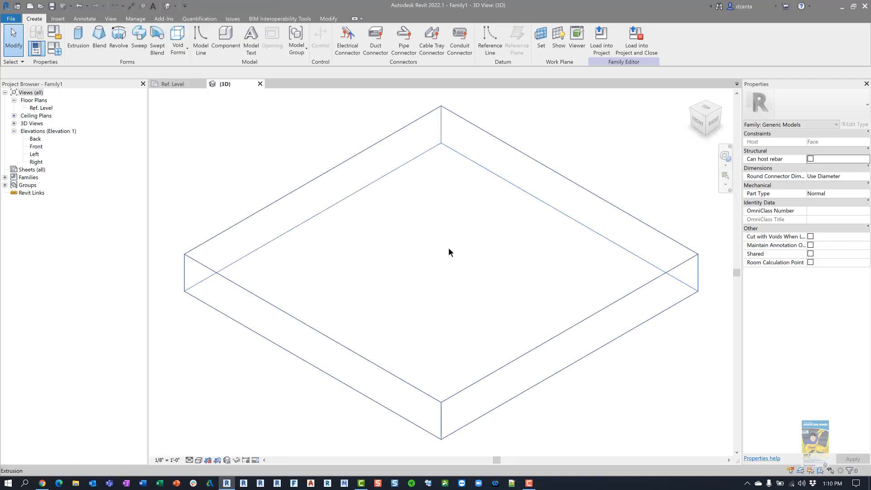
double_click(36, 146)
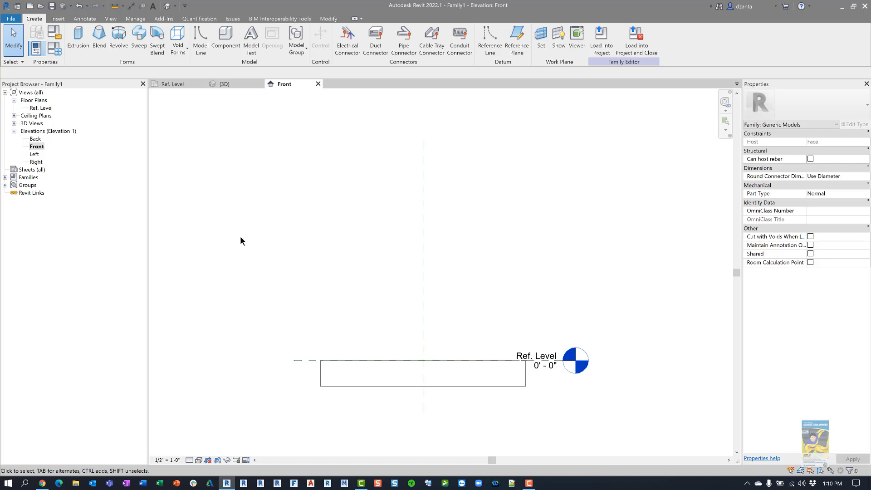
click(318, 84)
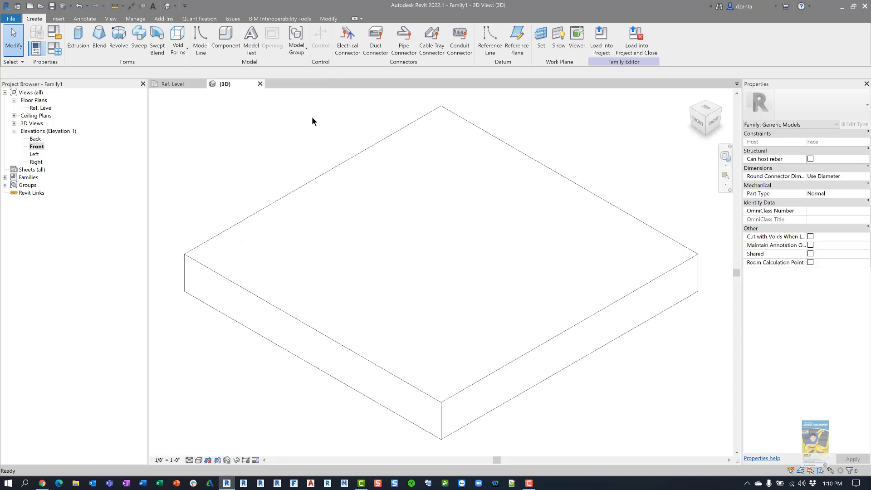
click(262, 83)
click(202, 83)
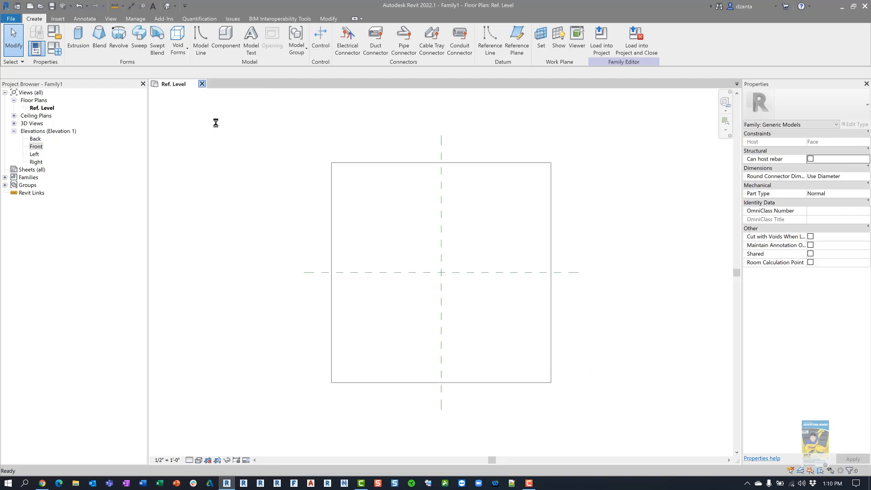
click(455, 246)
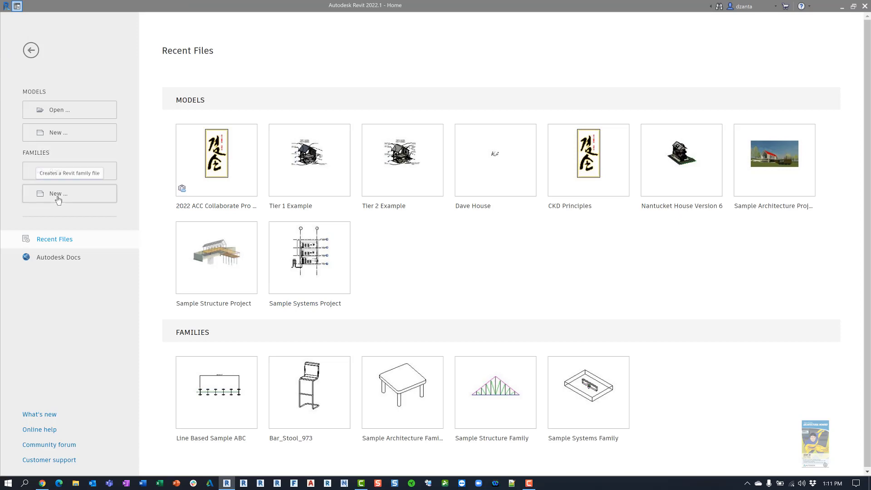
Create a new family from the English-Imperial template Lighting Fixture.rft
click(55, 194)
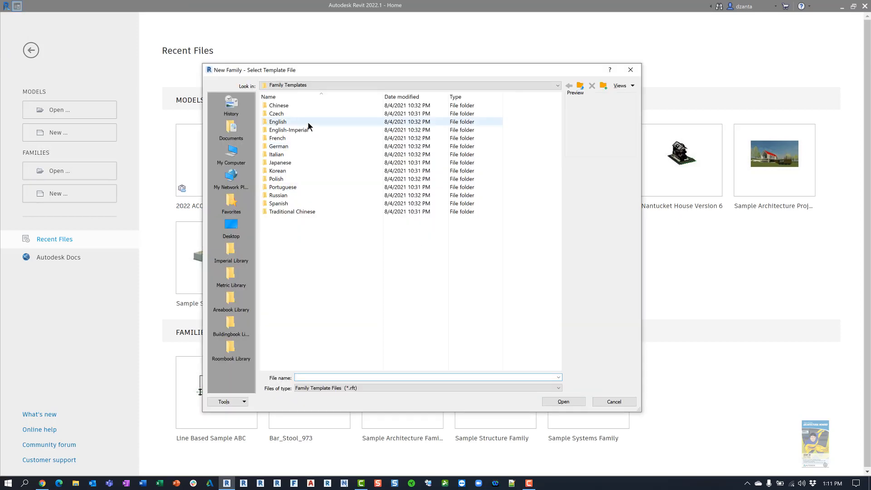
double_click(308, 127)
scroll(337, 262, down, 5)
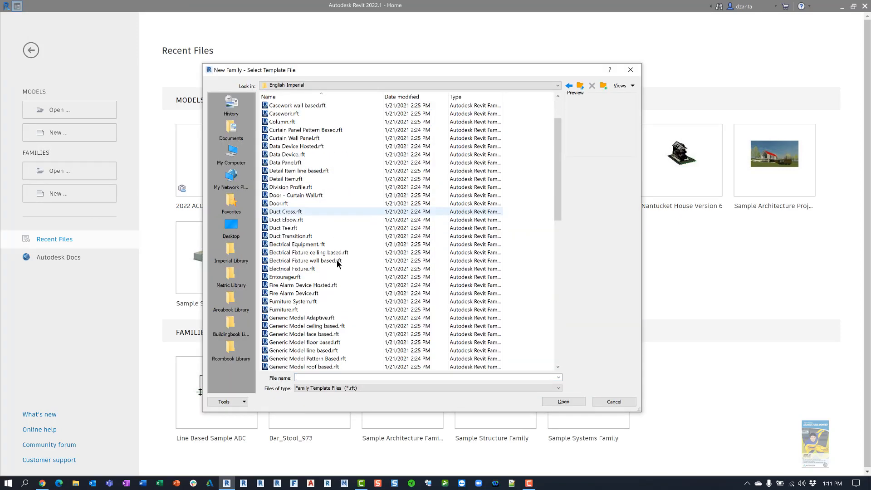
scroll(337, 262, down, 1)
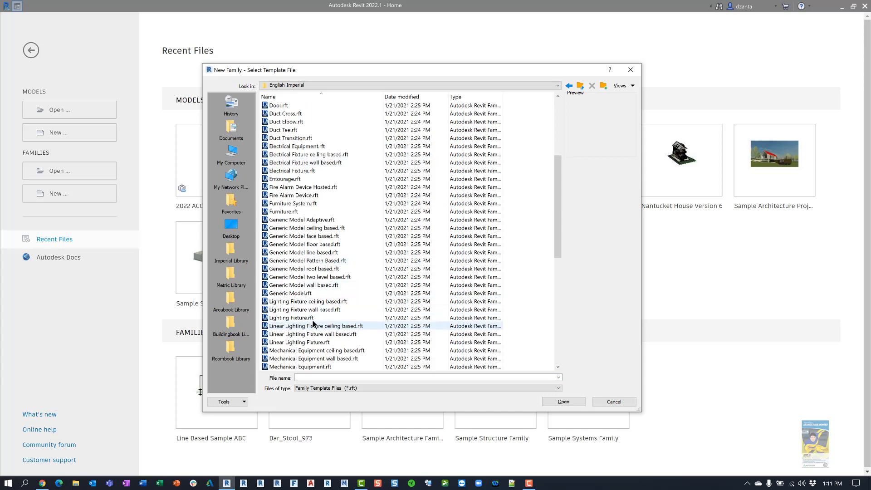
click(291, 318)
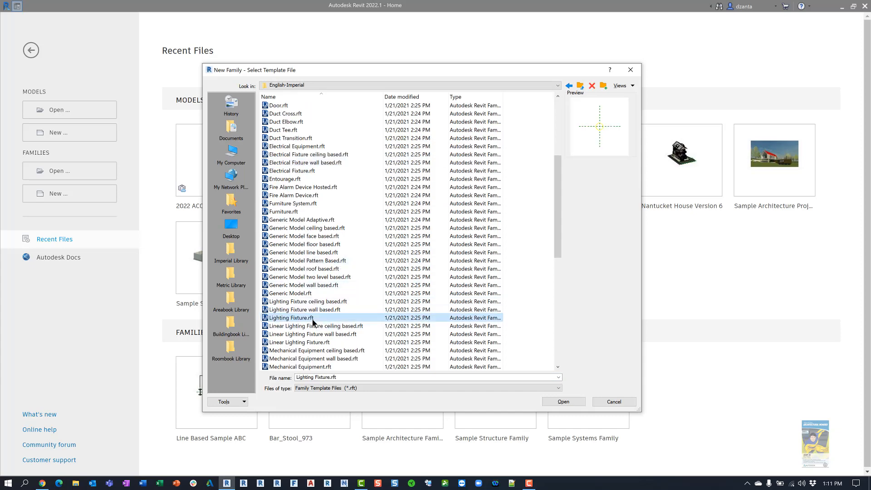
click(562, 402)
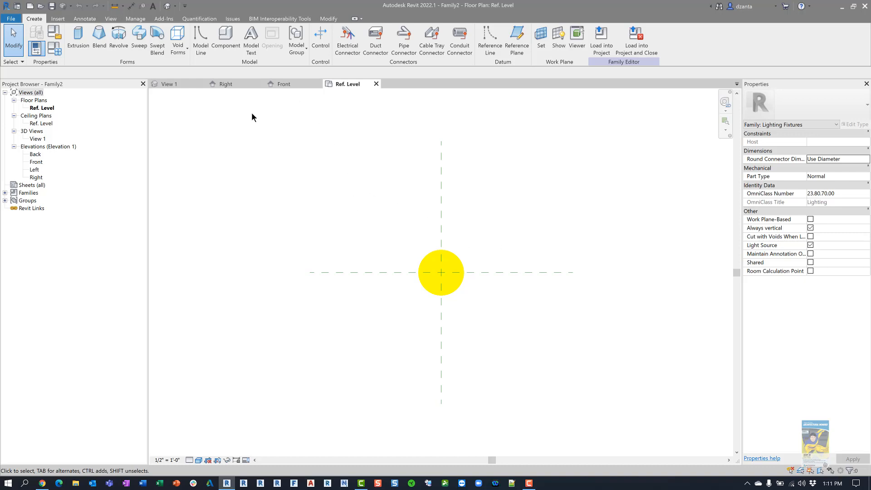
Examine the light source and its reference planes in the front and left elevations and the Ref. Level floor plan
double_click(36, 162)
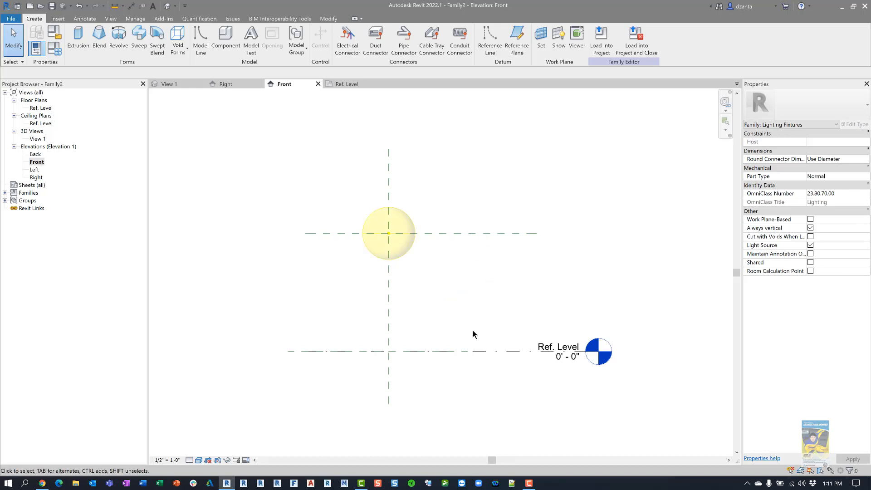
double_click(34, 170)
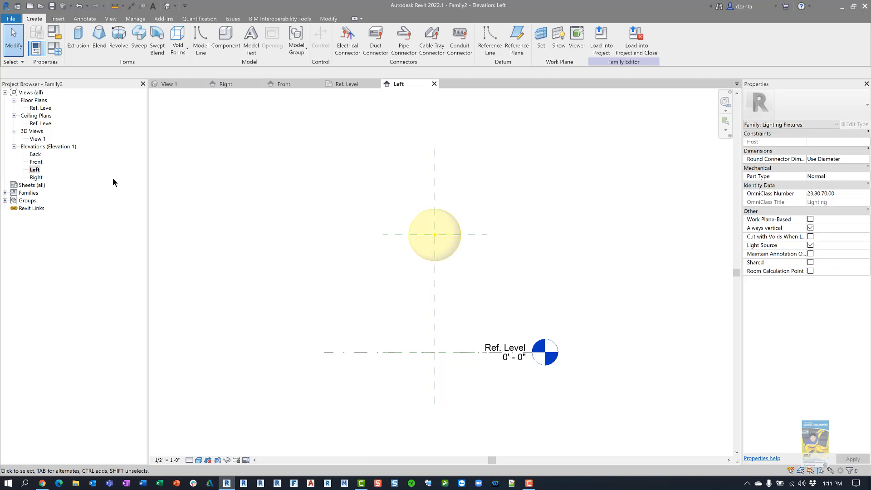
double_click(38, 162)
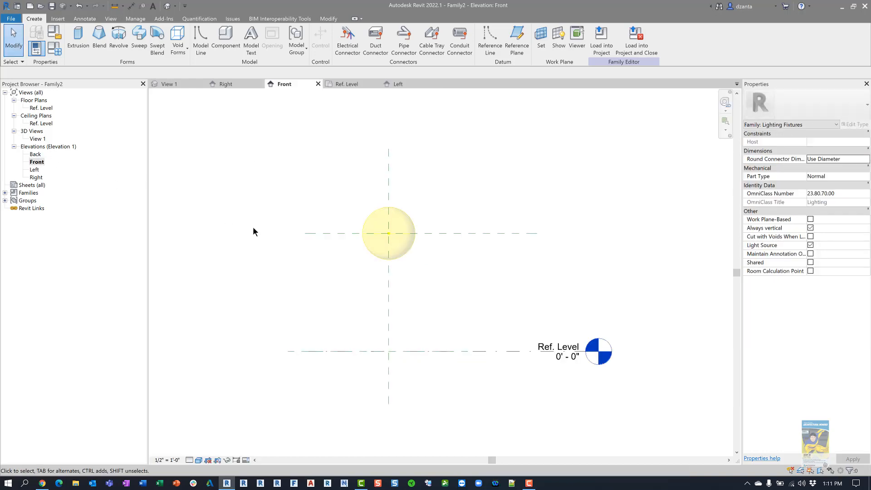
double_click(41, 108)
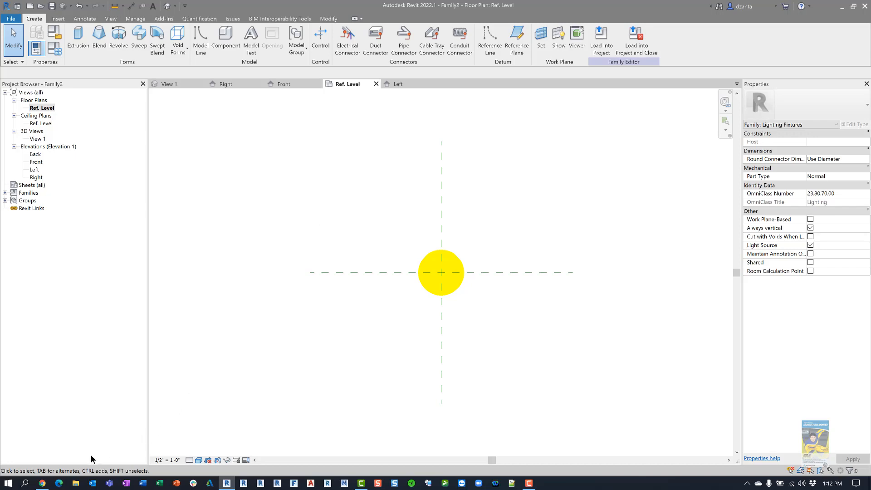
Open the front elevation and compare the Light Source Elevation reference plane with the sconce's photo on the product page in Chrome
click(43, 483)
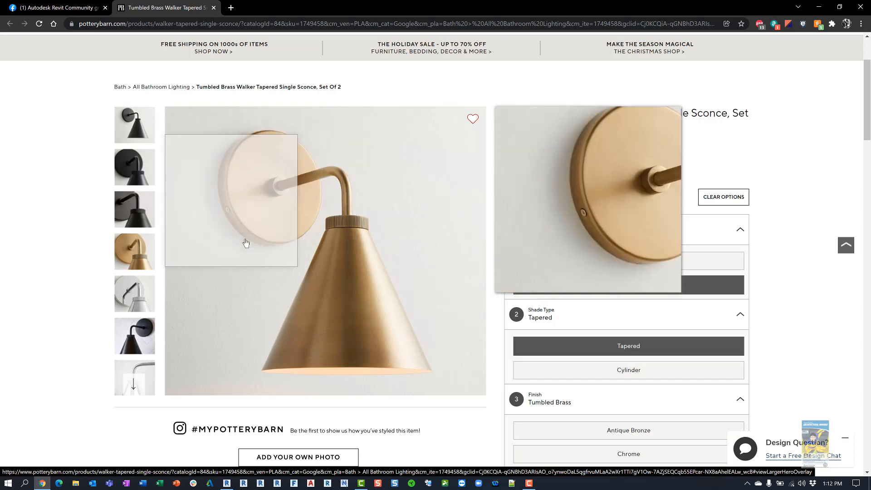
click(818, 7)
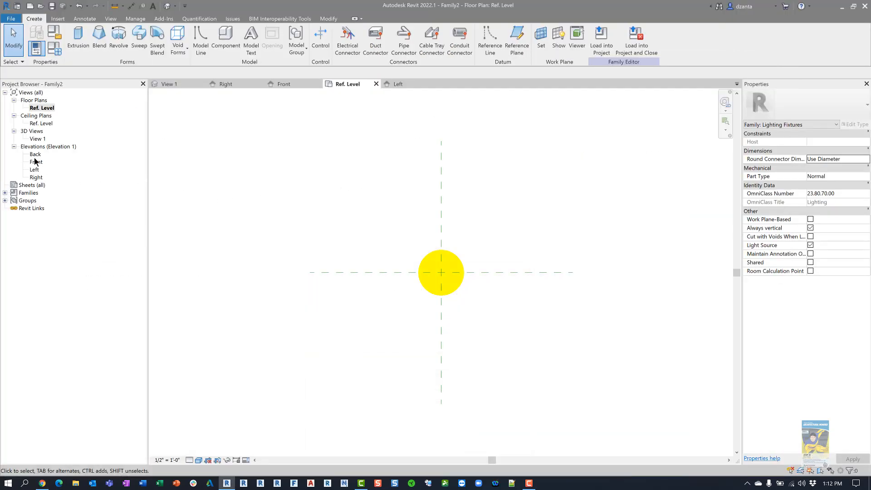
double_click(36, 162)
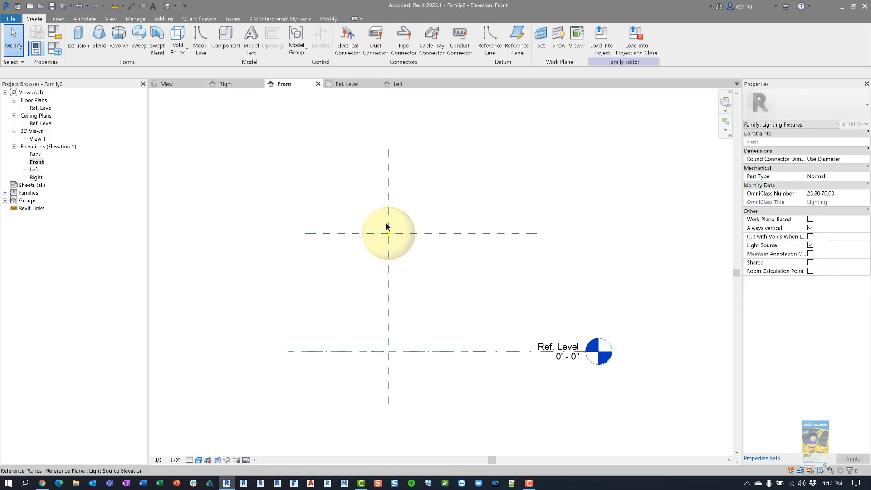
click(450, 233)
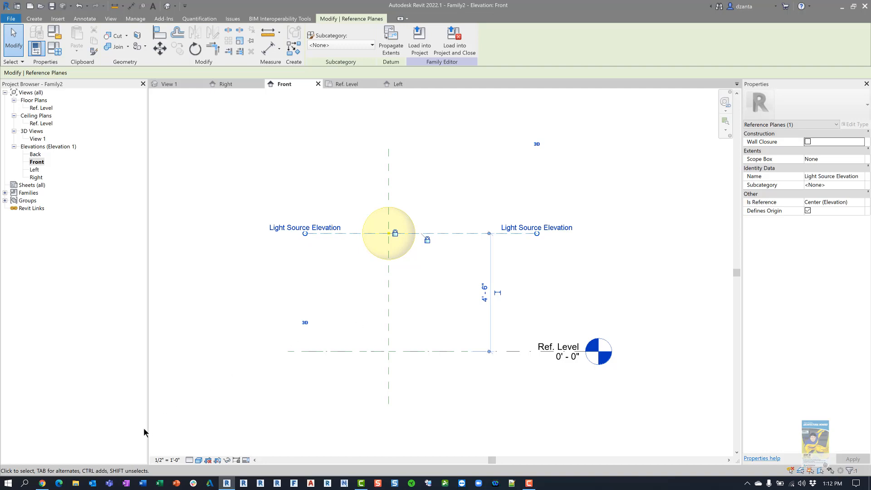
click(42, 482)
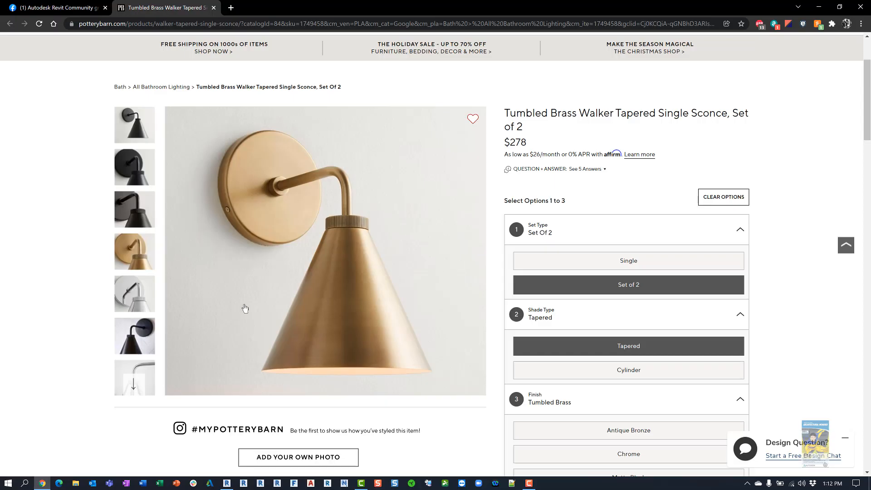
click(818, 8)
click(569, 265)
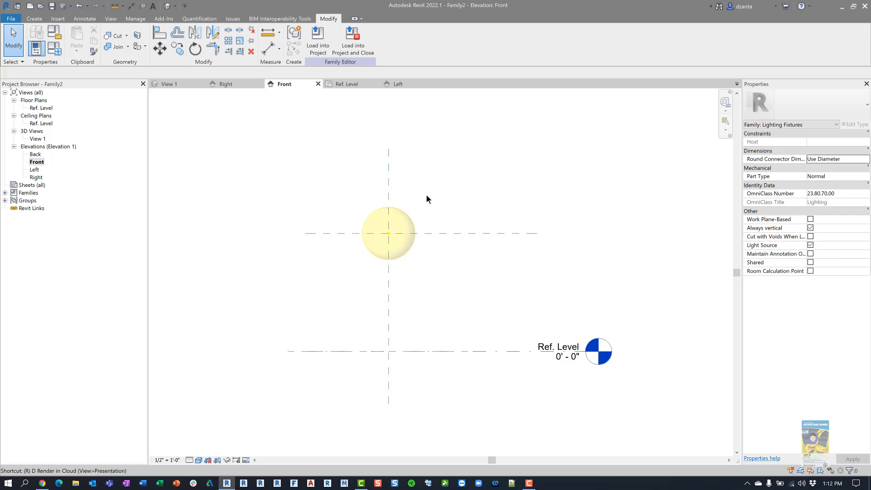
Draw a horizontal reference plane just above the light source sphere in the front elevation
key(r)
key(p)
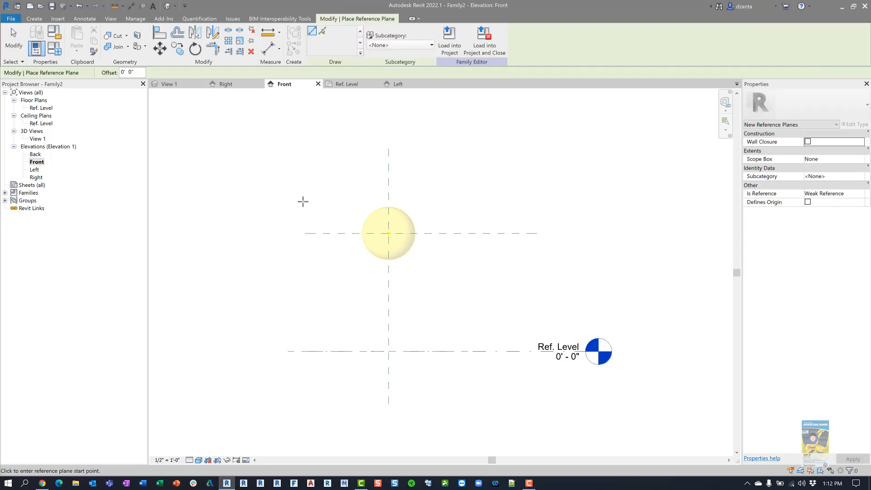
click(312, 201)
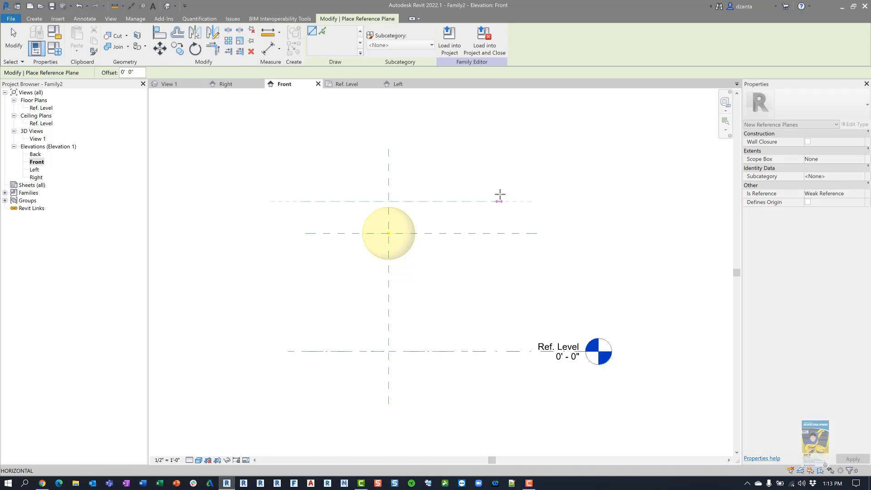
key(Escape)
key(Escape)
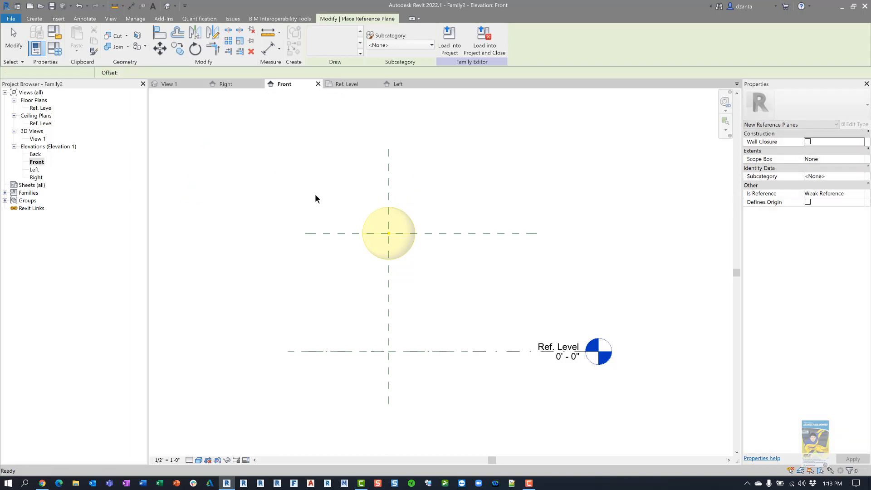
click(306, 199)
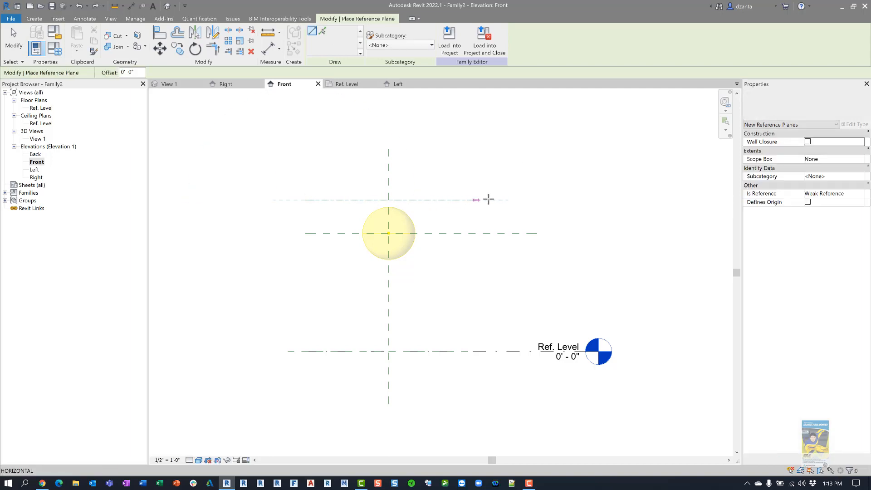
click(488, 199)
key(Escape)
key(Escape)
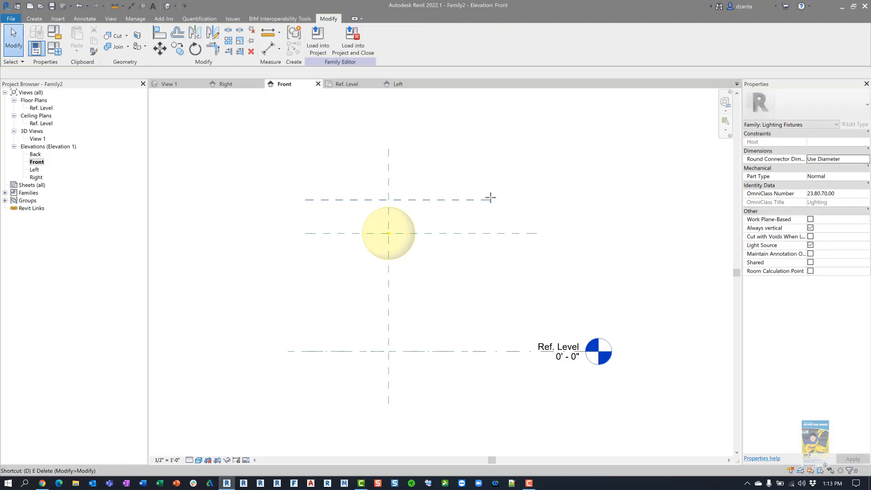
Add an aligned dimension between the Light Source Elevation reference plane and the horizontal reference plane above it
key(i)
click(466, 234)
click(463, 200)
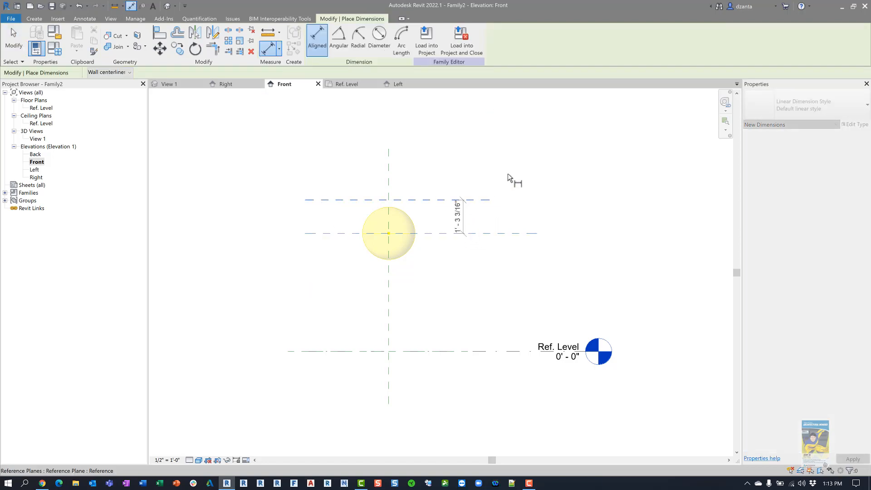
click(525, 168)
key(Escape)
key(Escape)
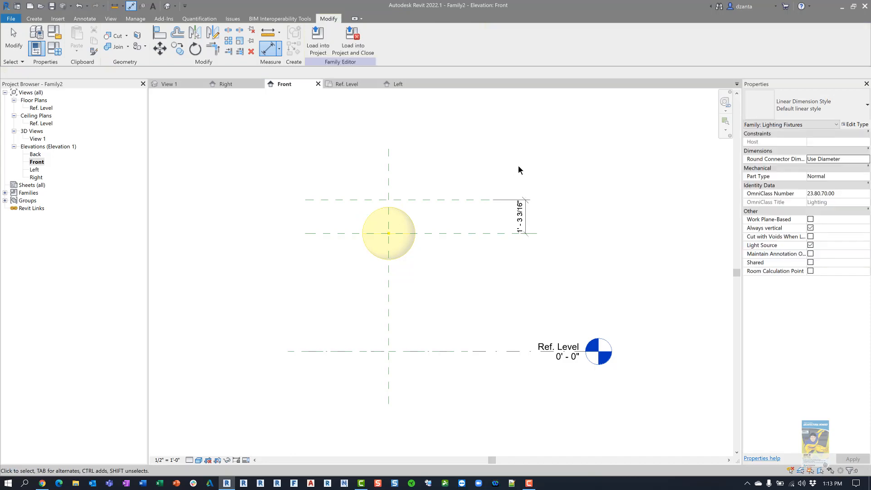
key(Escape)
key(Escape)
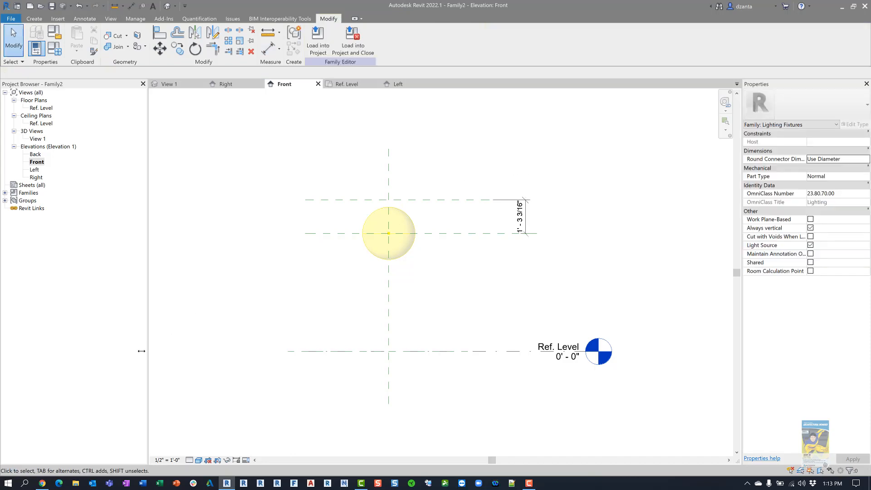
Check the sconce's photo in Chrome, and set the upper reference plane 0' 9" above the Light Source Elevation plane in Revit
click(41, 483)
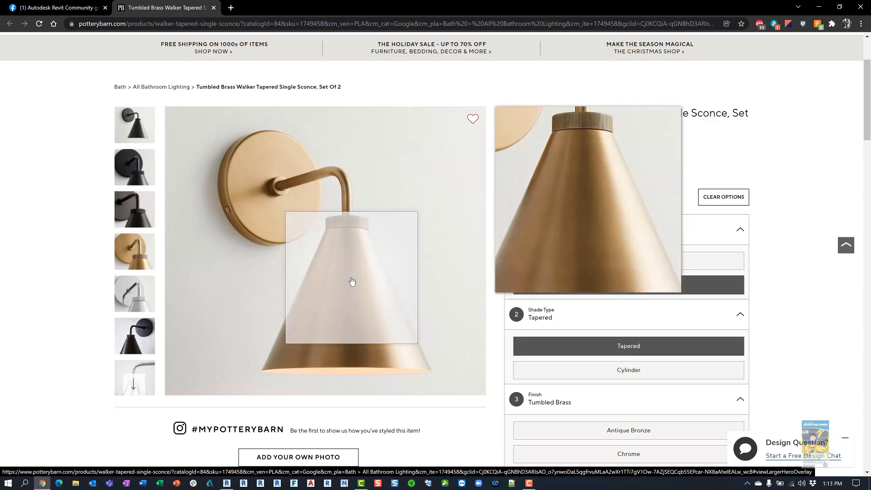
key(alt+Tab)
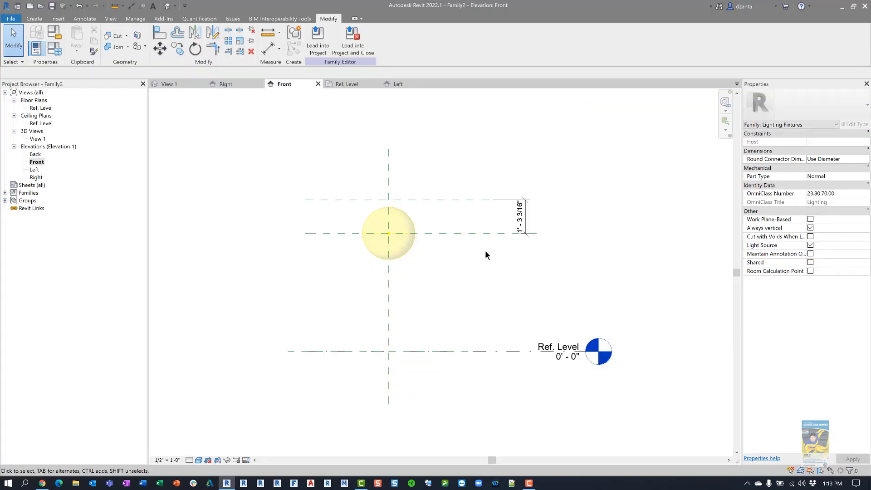
click(453, 199)
click(519, 216)
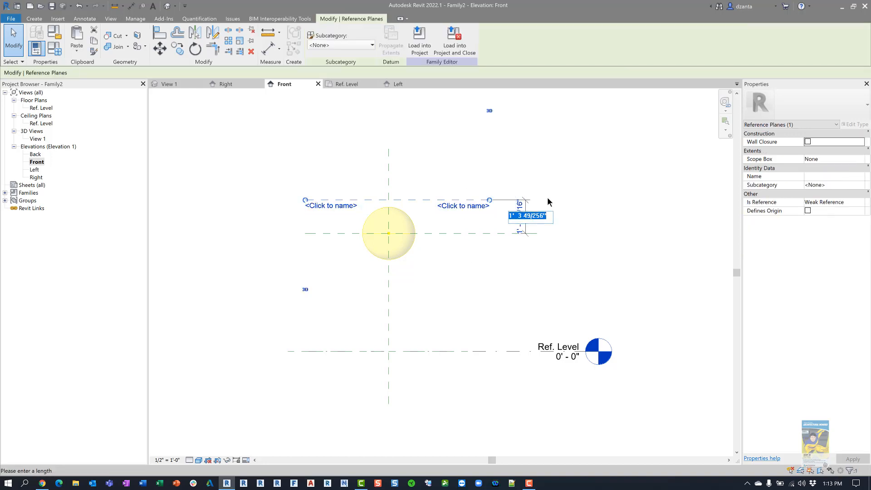
text(0 9)
key(Return)
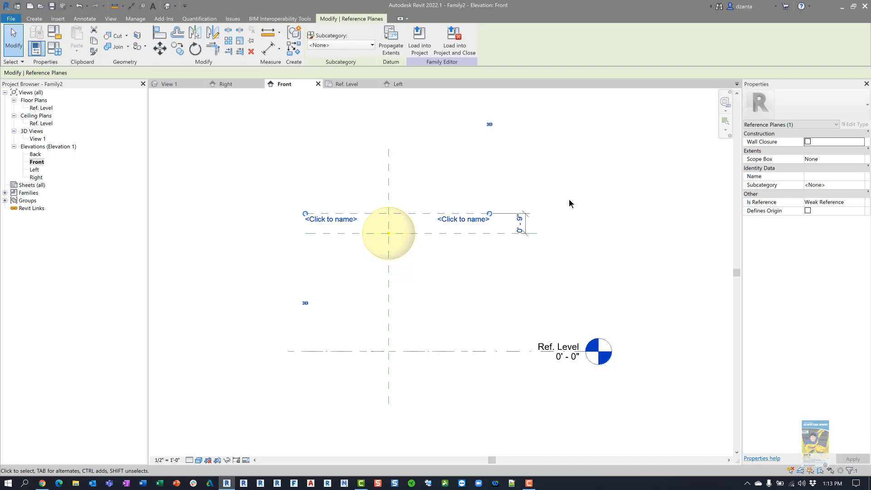
key(Escape)
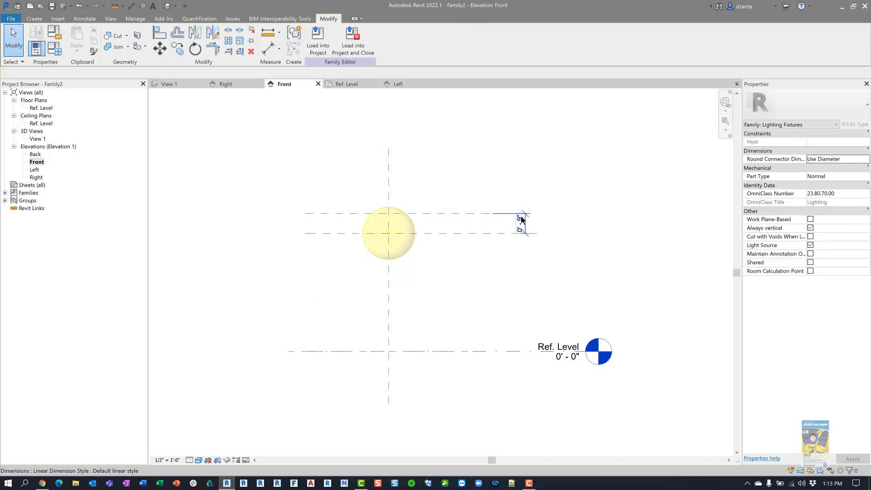
Compare the dimension between the two horizontal reference planes with the sconce's mounting height in the product photo in Chrome
key(alt+Tab)
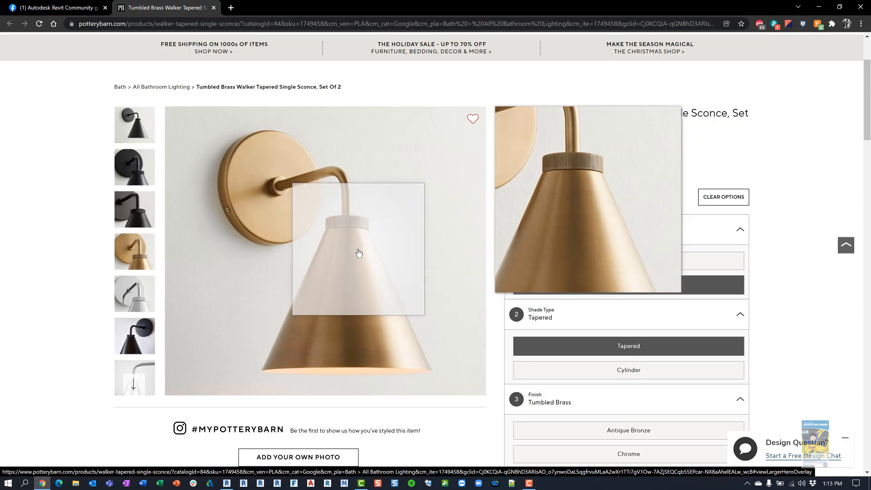
key(alt+Tab)
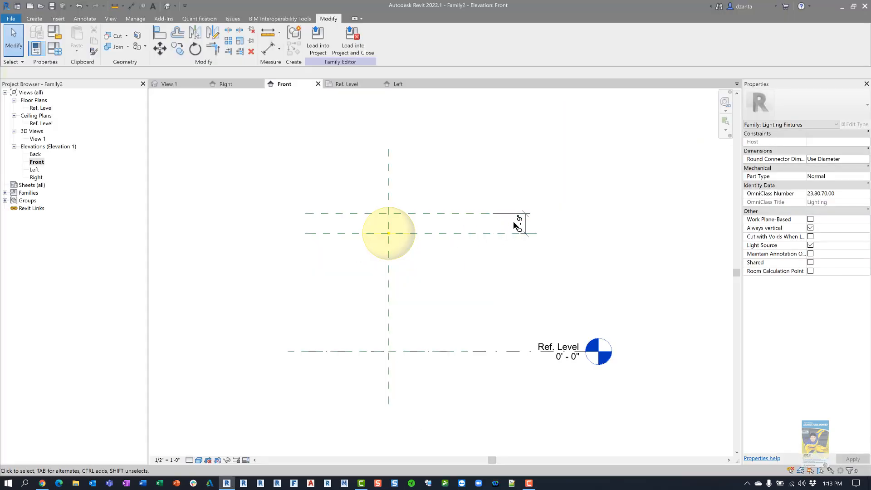
click(526, 221)
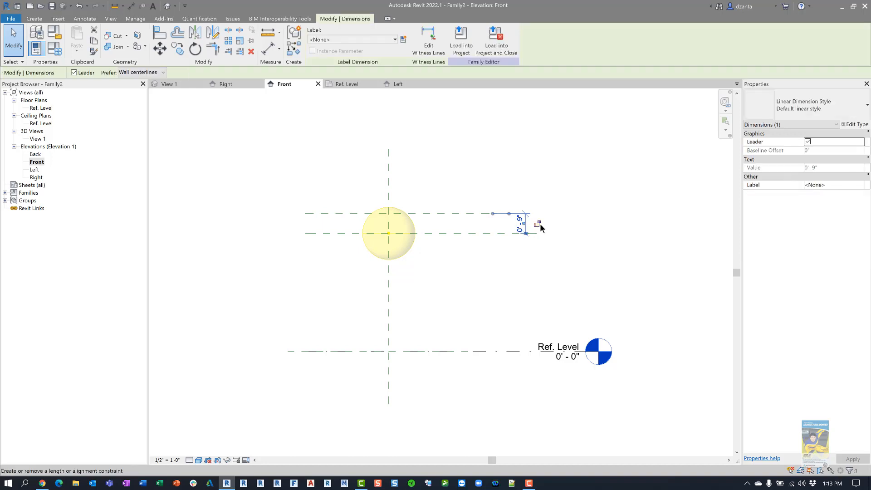
click(535, 248)
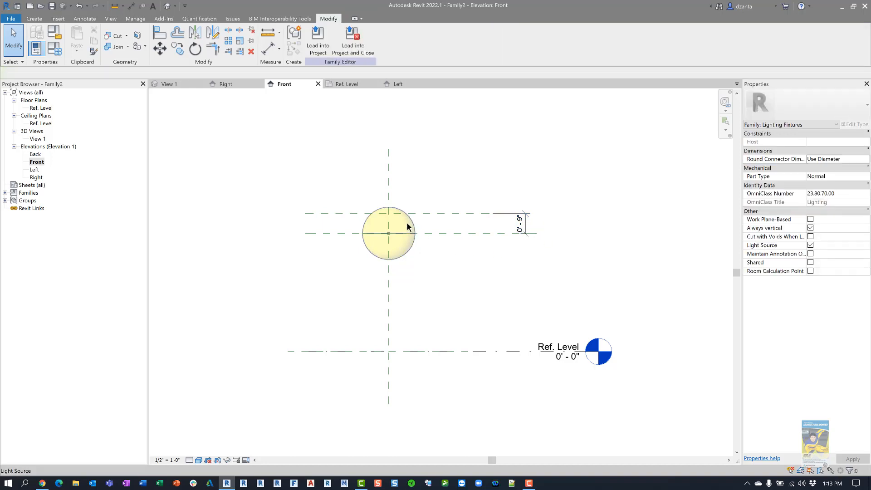
Set the front elevation's view scale to 1 1/2" = 1'-0"
scroll(387, 219, up, 2)
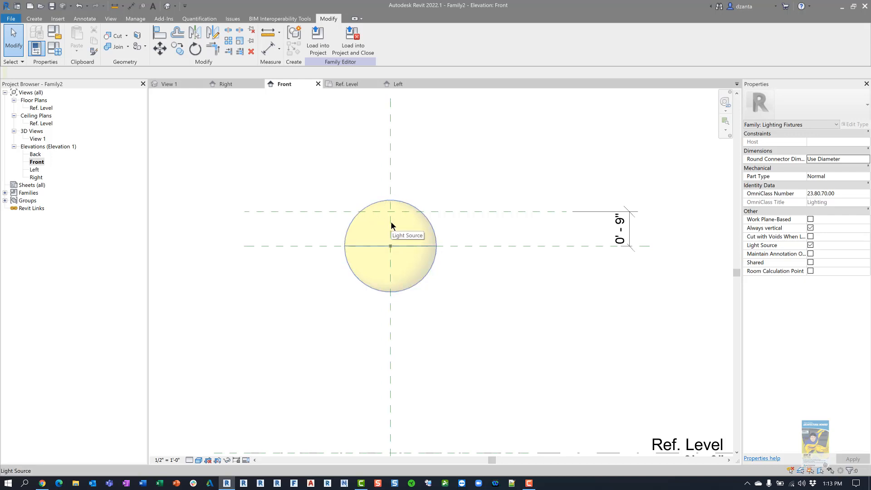
scroll(389, 213, up, 2)
click(166, 459)
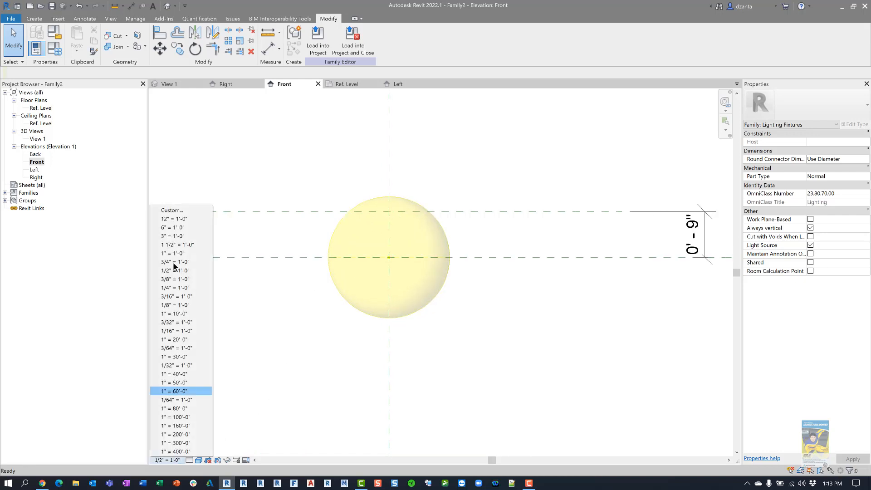
click(178, 245)
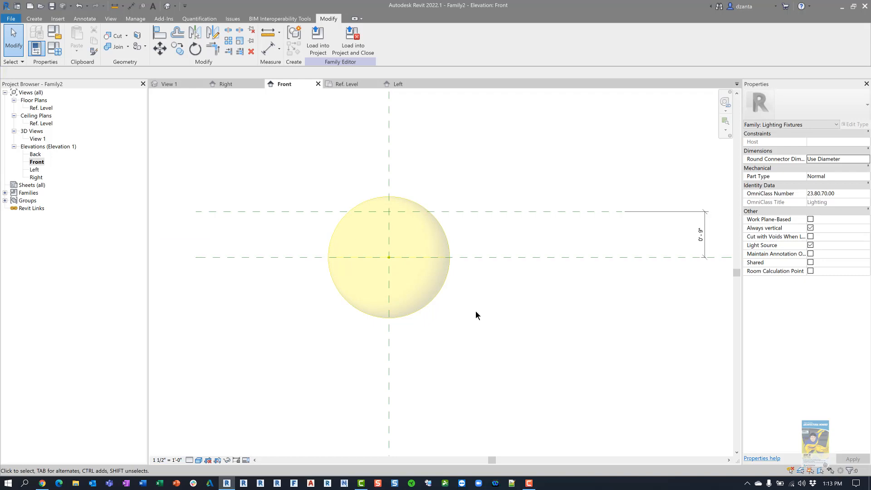
Start an extrusion and sketch a 4" radius circle where the upper reference plane crosses the vertical light source axis
scroll(412, 203, up, 1)
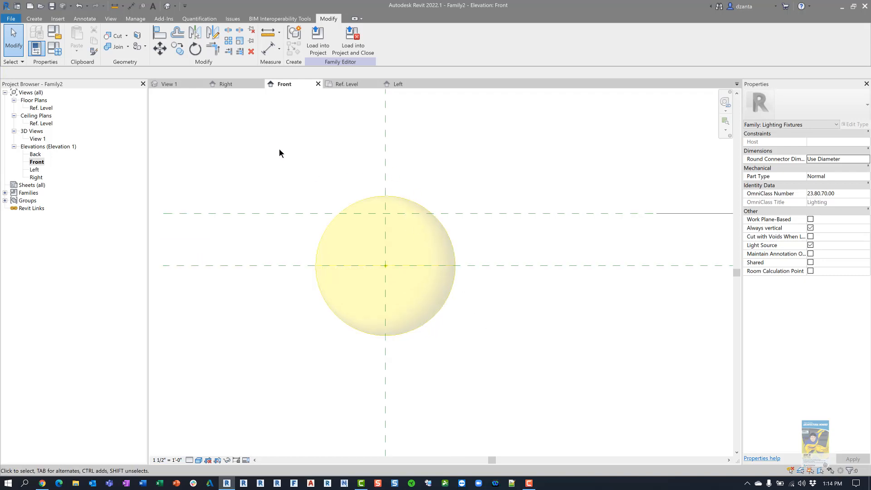
click(40, 18)
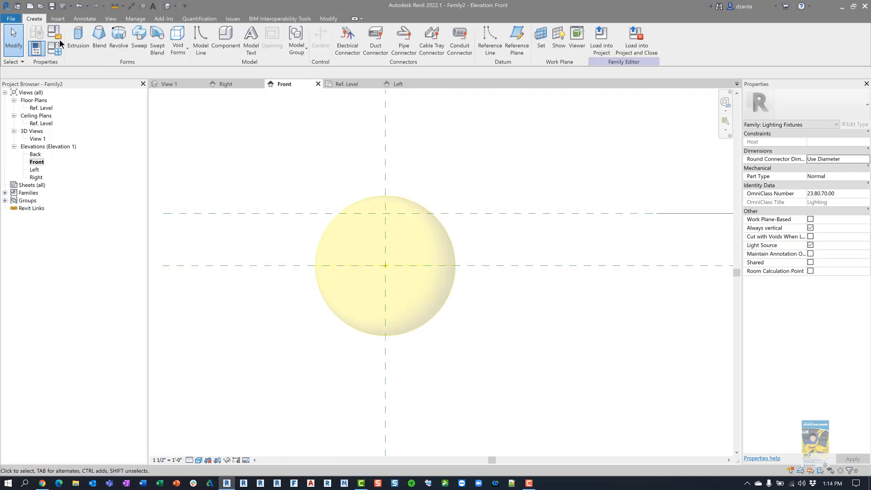
click(78, 40)
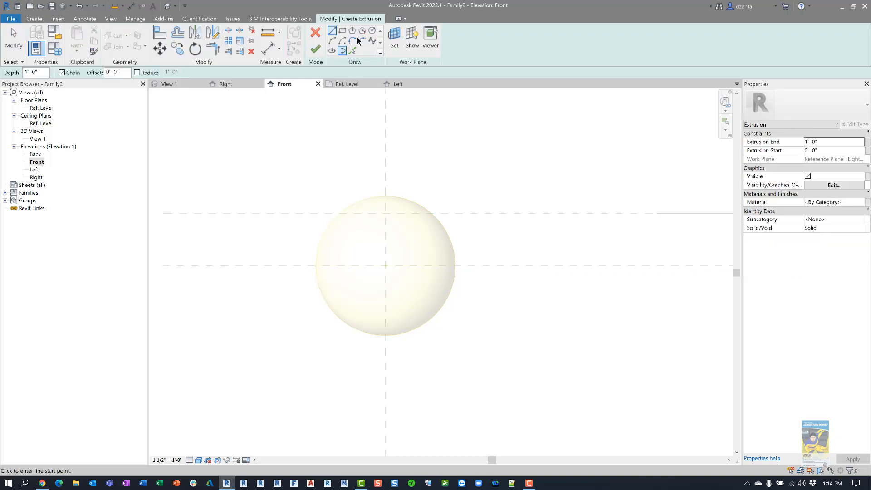
click(372, 30)
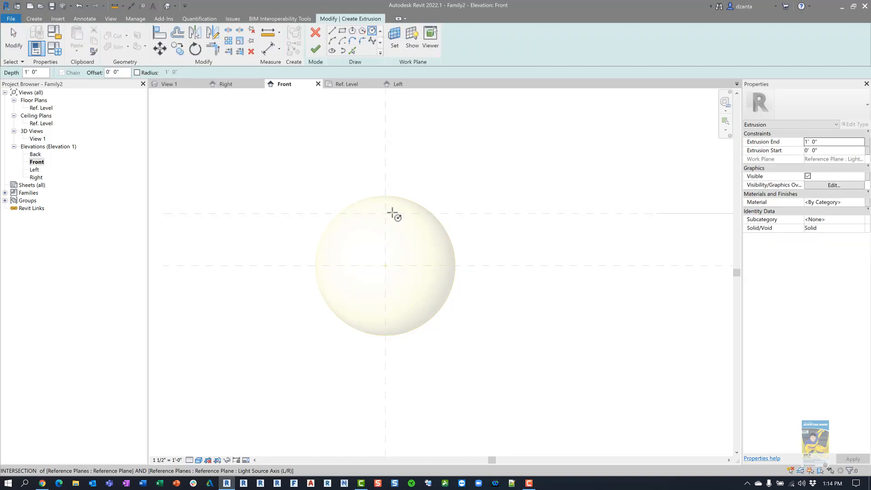
click(385, 212)
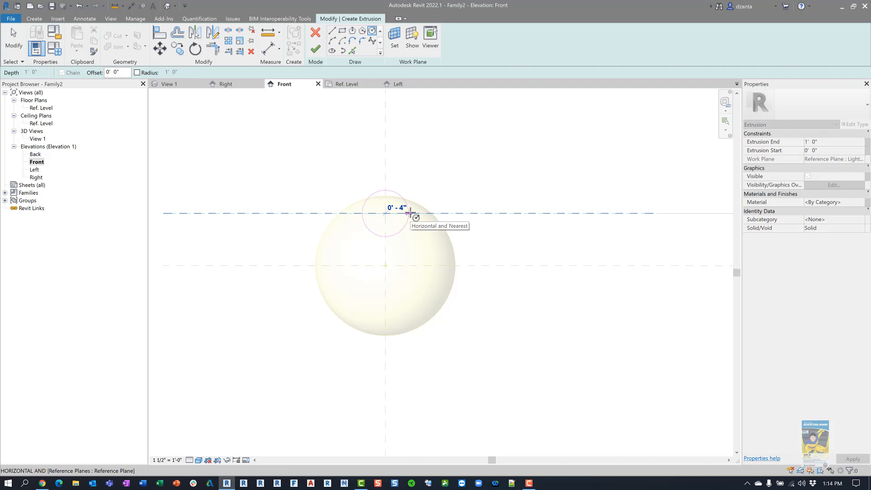
click(409, 213)
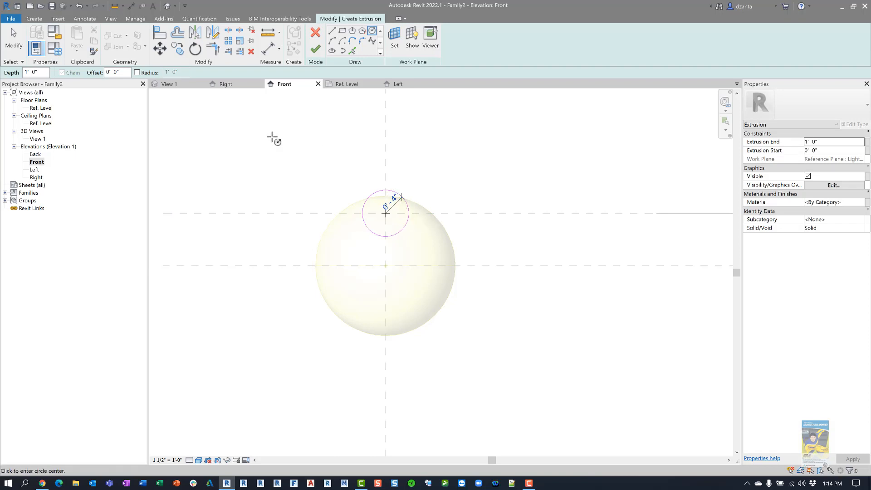
click(13, 46)
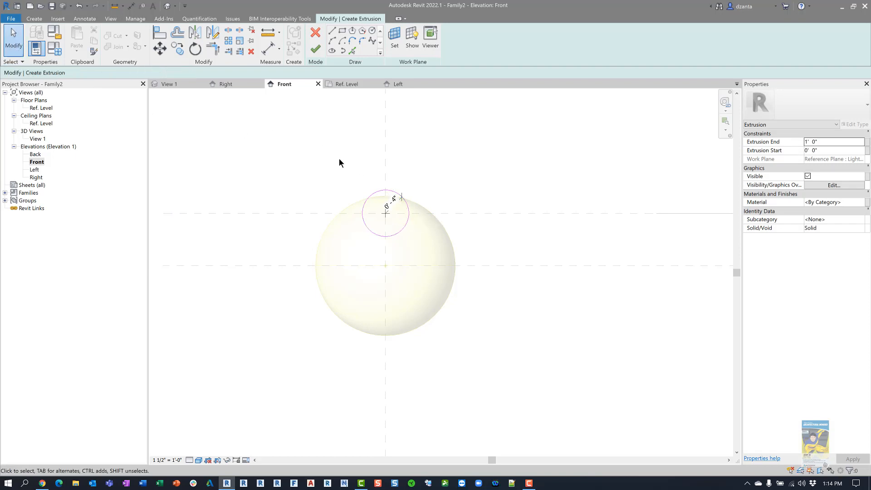
Label the circle's radius dimension with a new family type parameter named Base_Radius and finish the extrusion
click(398, 200)
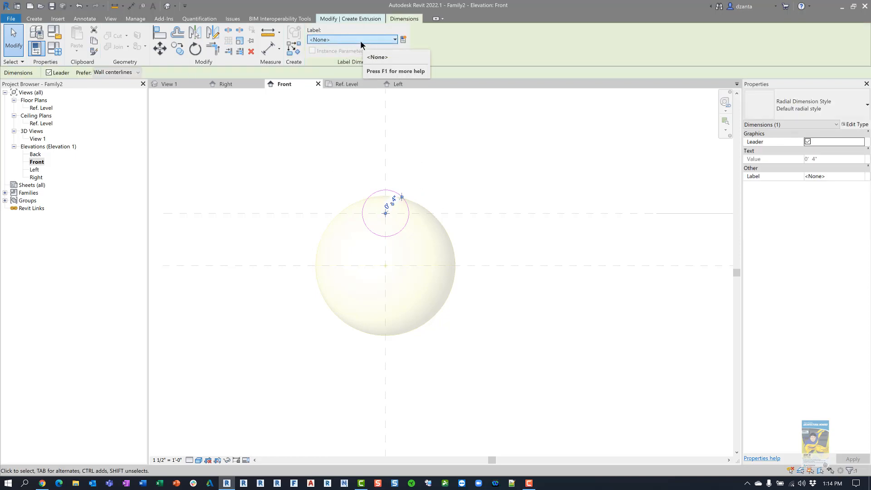
click(403, 40)
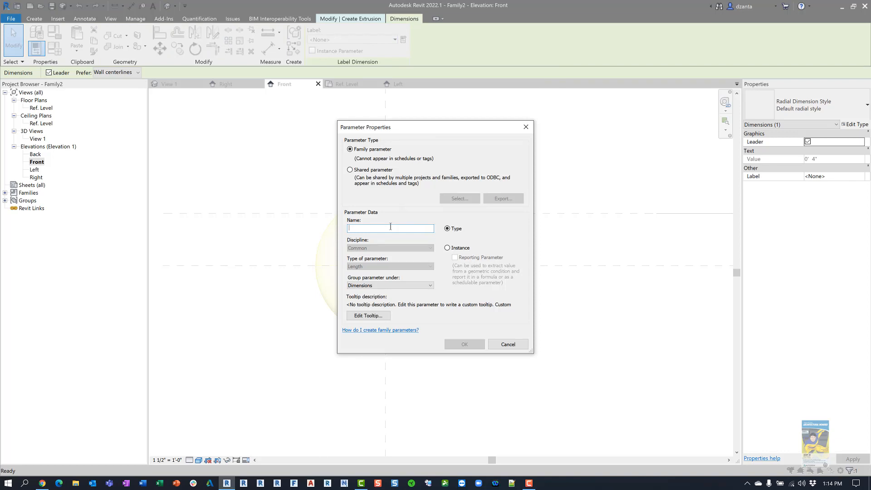
text(Base_Radius)
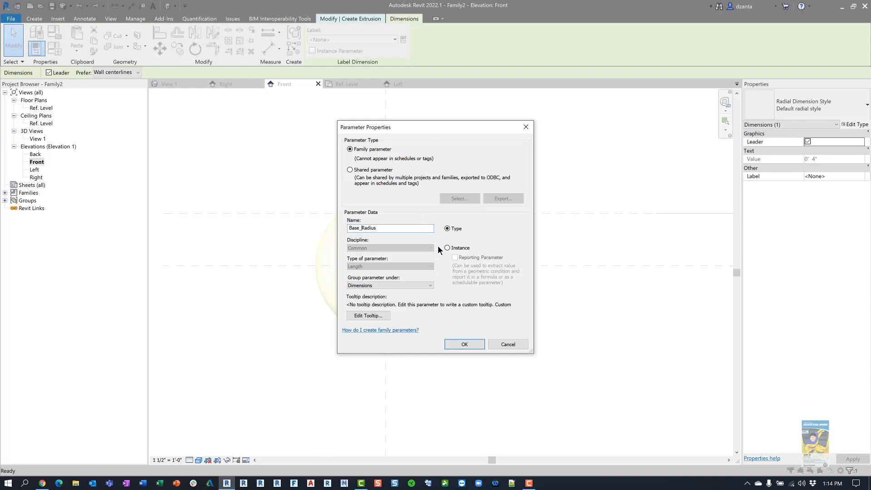
click(452, 346)
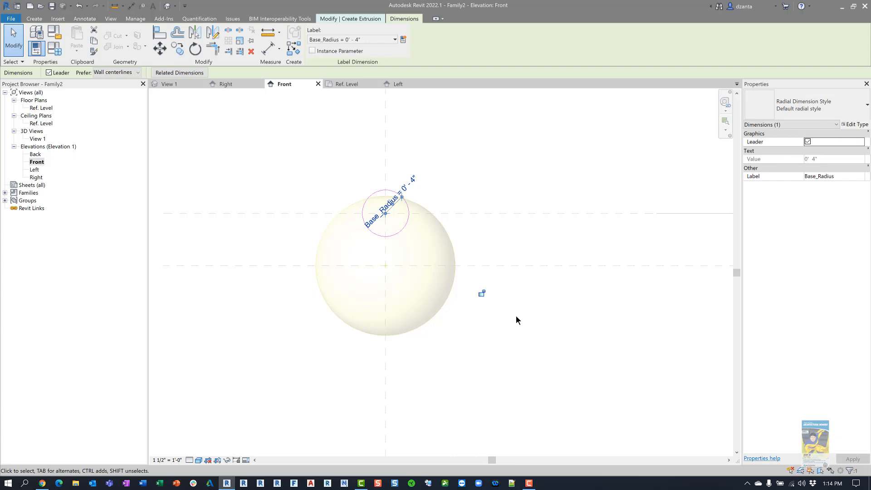
click(515, 315)
click(317, 50)
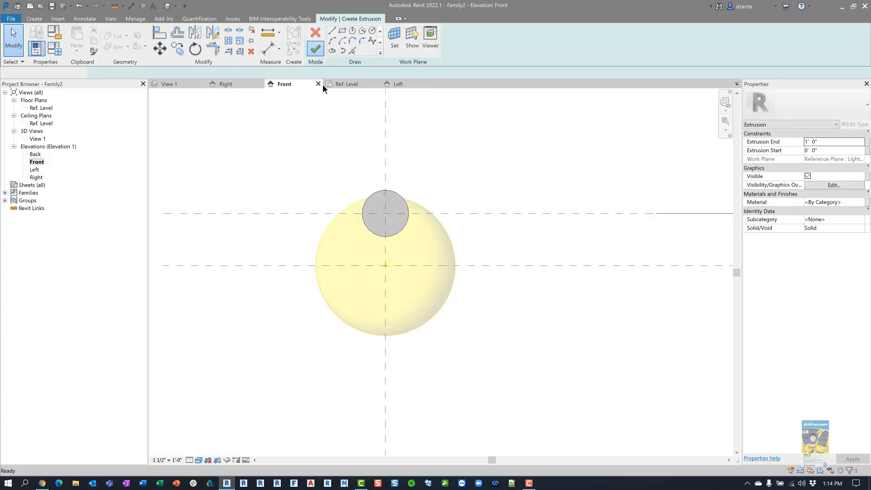
Open the Left elevation and compare the base extrusion with the wall plate and arm in the product photo in Chrome
double_click(34, 170)
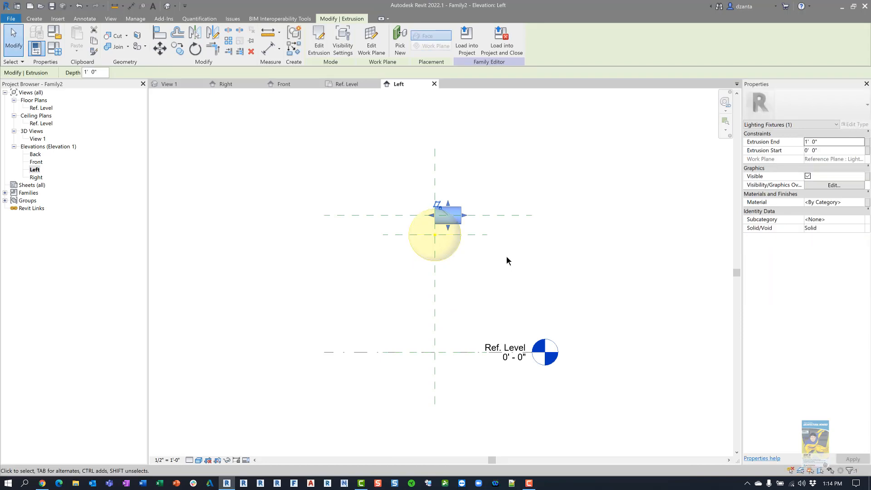
key(alt+Tab)
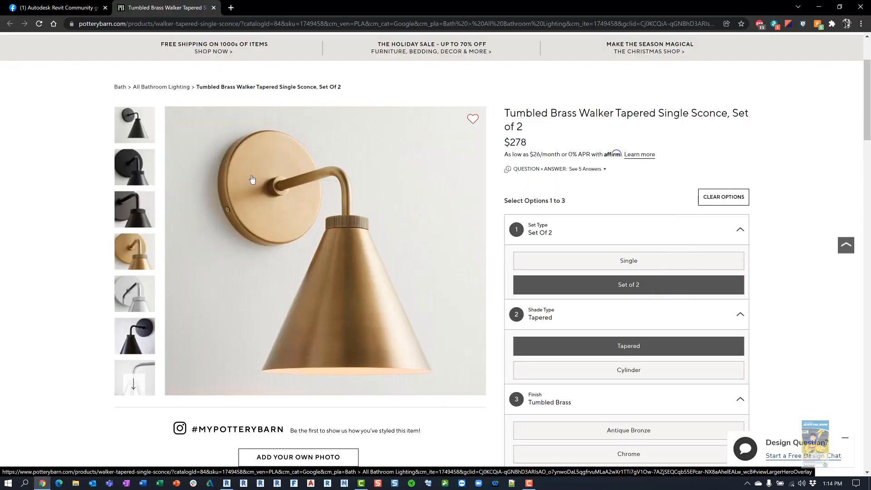
mouse_move(223, 190)
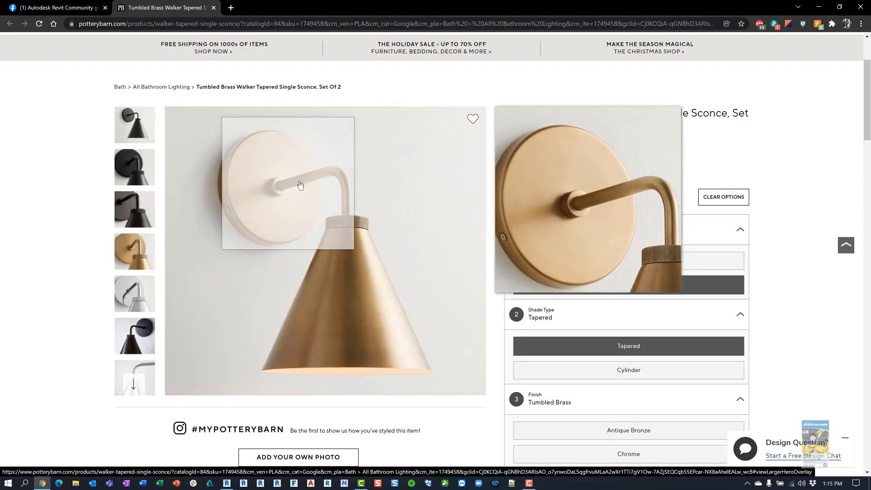
key(alt+Tab)
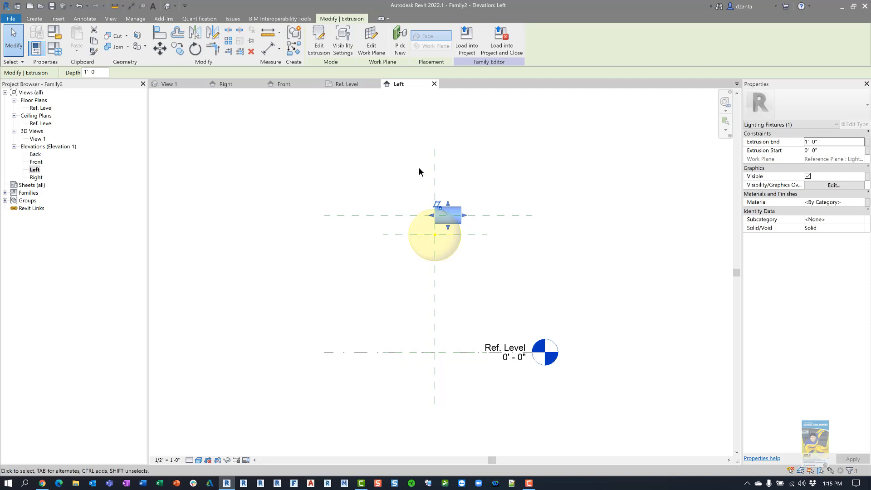
Draw a vertical reference plane about 11 107/128" from the light source's vertical axis, on the side opposite the extrusion, in the Left elevation
key(r)
key(p)
click(408, 145)
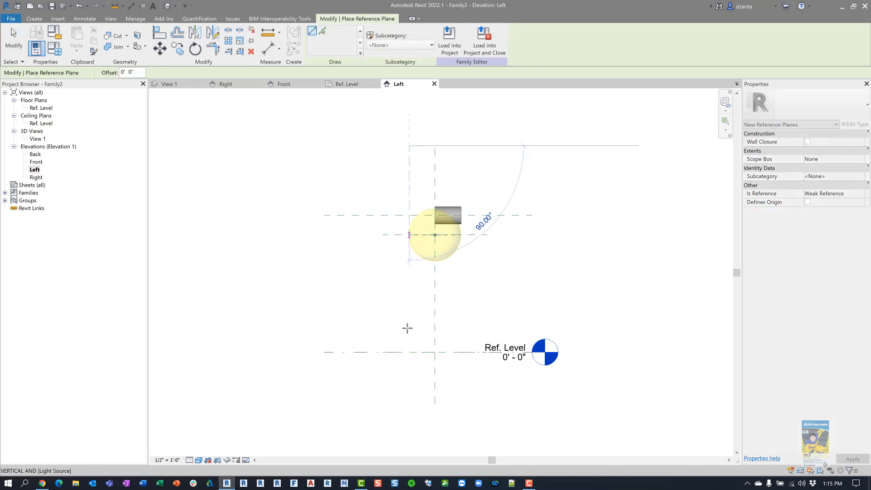
click(406, 379)
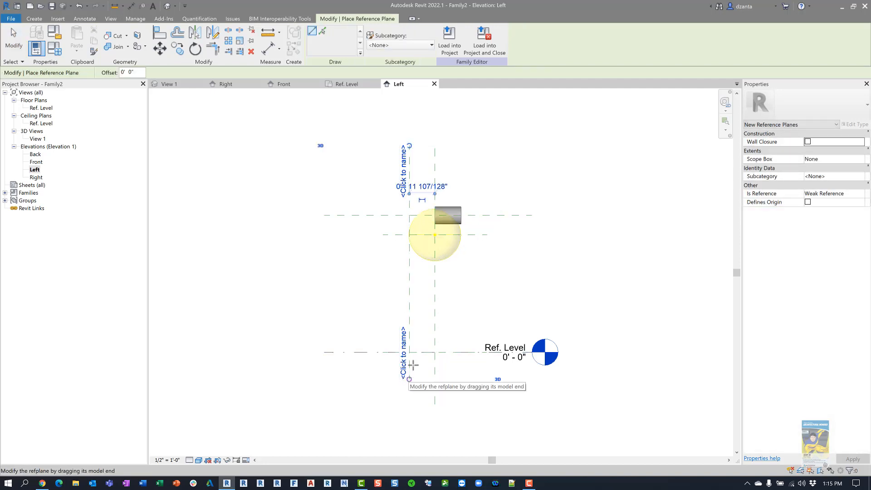
key(Escape)
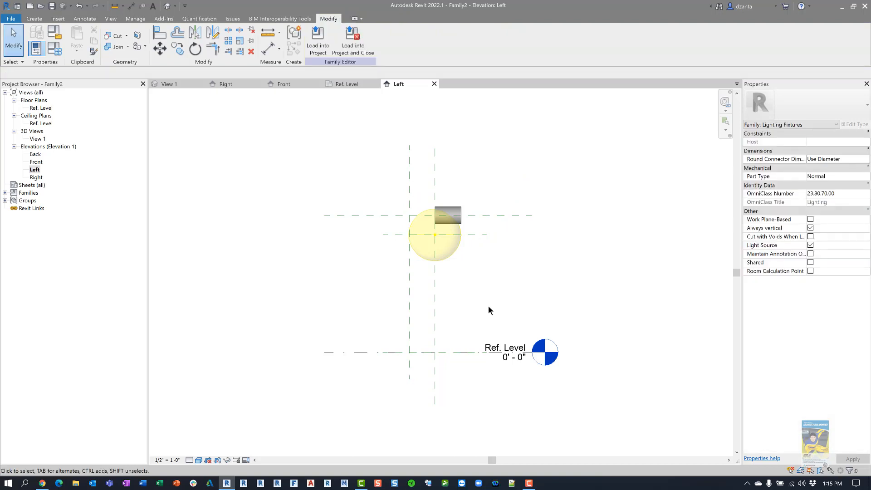
Dimension the horizontal distance between the light source's vertical axis and the new vertical reference plane
key(d)
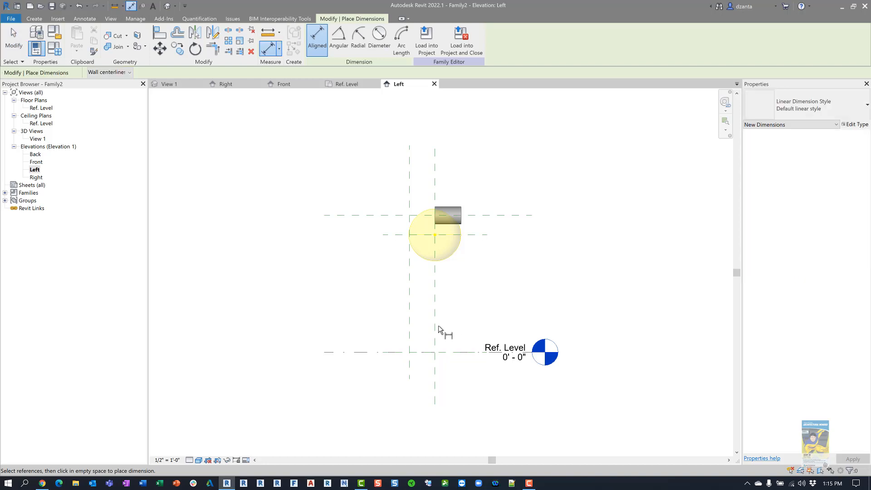
click(435, 326)
click(410, 325)
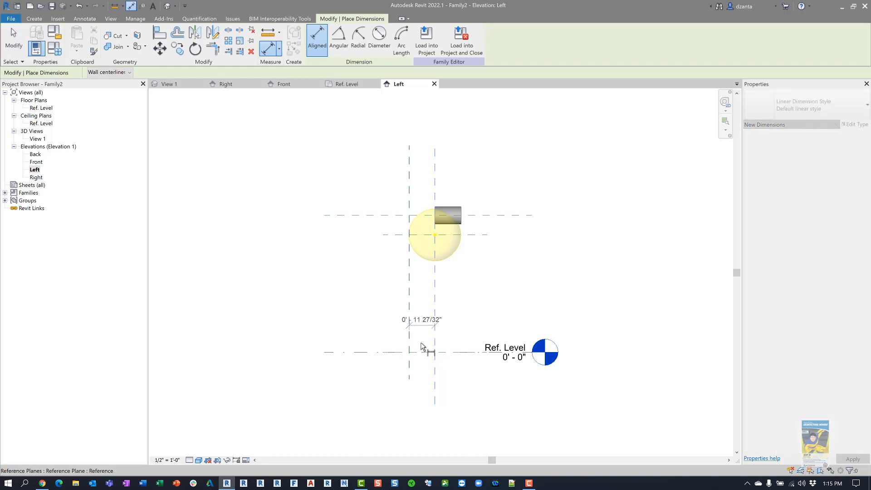
click(456, 184)
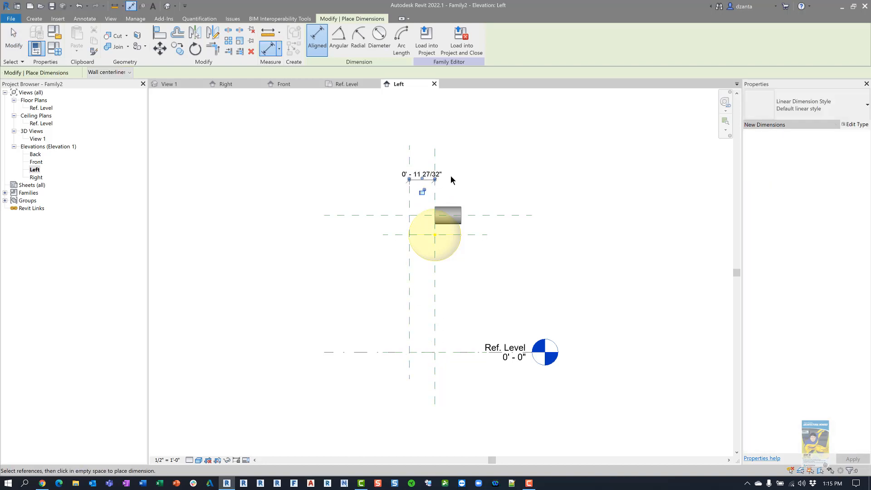
key(Escape)
key(Escape)
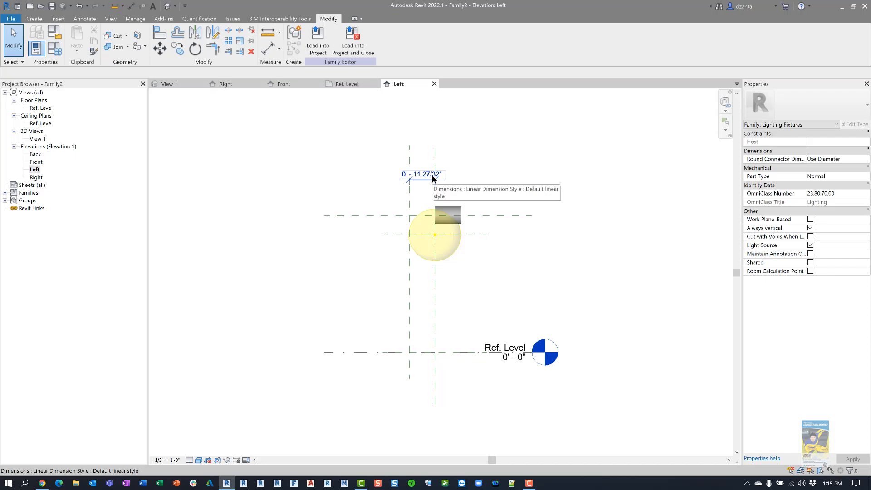
Check the sconce's wall offset in the product photo and label the new dimension with a family type parameter named Distance_Off_of_Wall
key(alt+Tab)
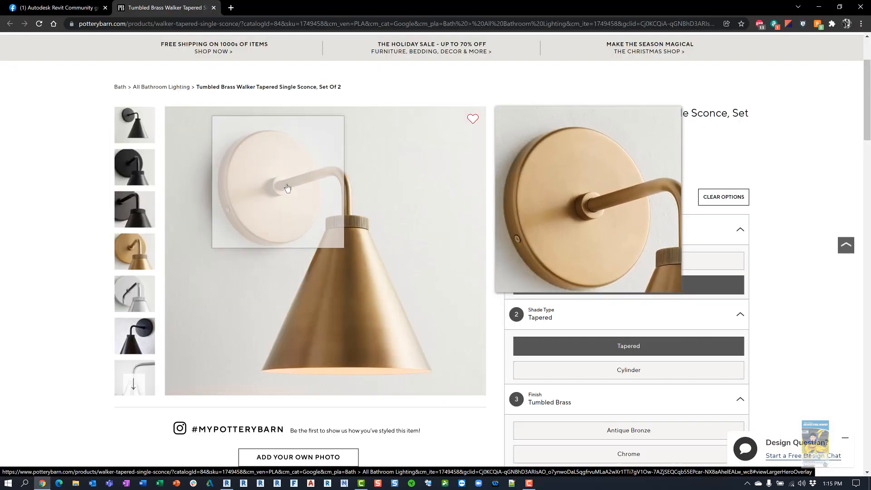
key(alt+Tab)
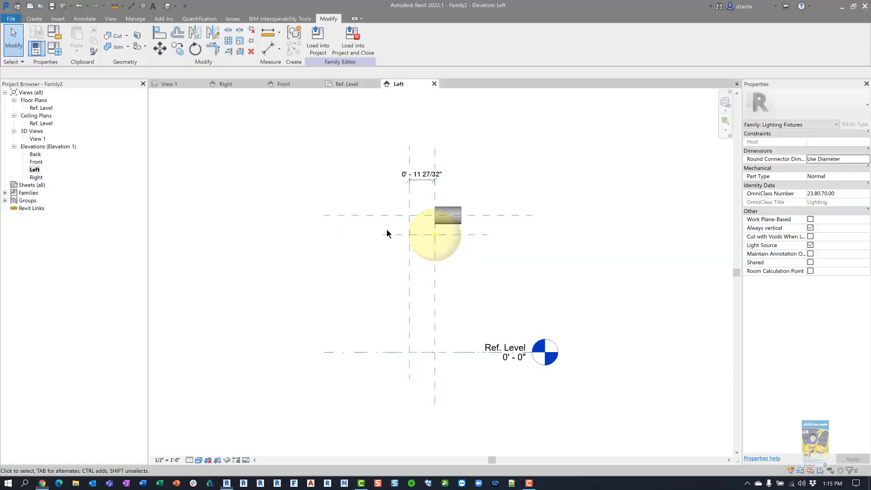
click(422, 174)
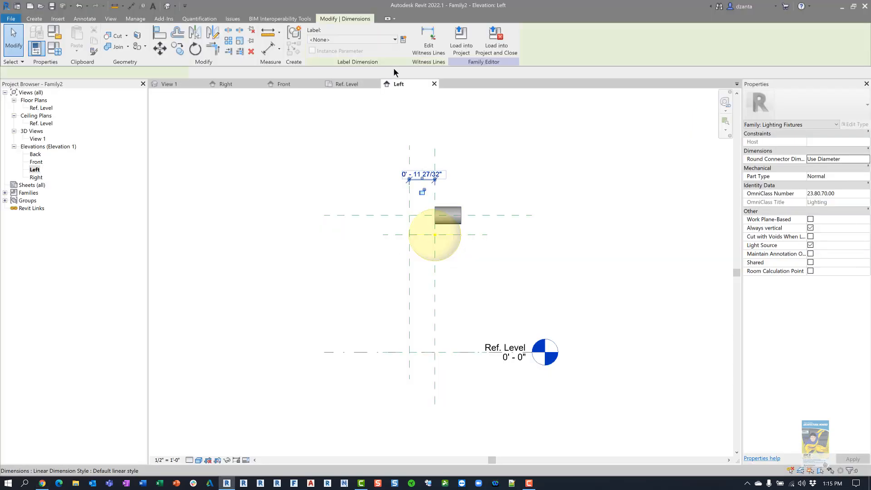
click(402, 39)
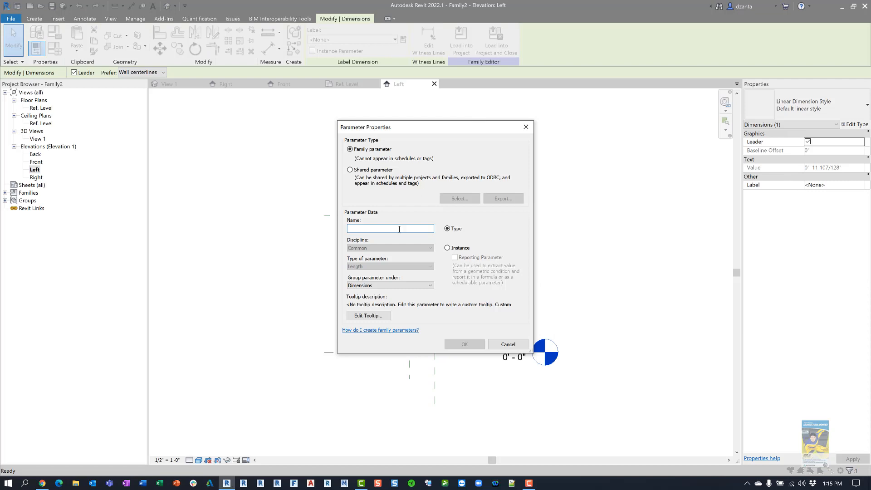
text(Distance_Off_of_Wall)
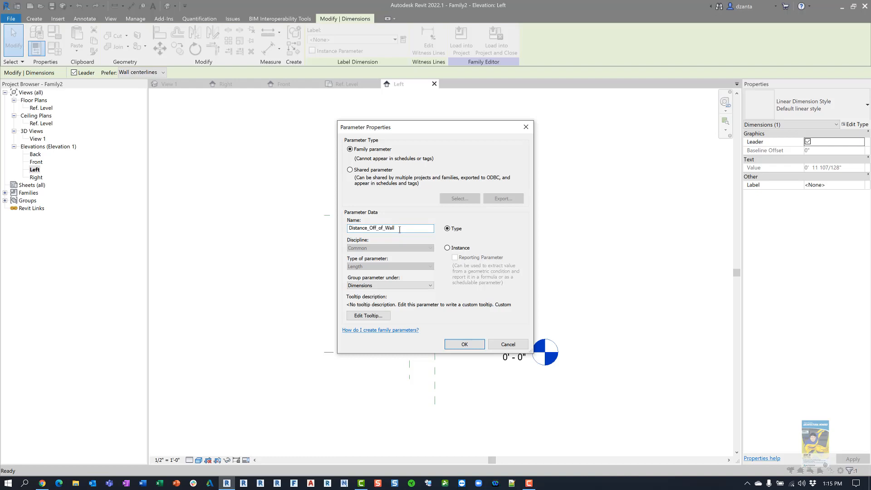
click(464, 344)
click(600, 244)
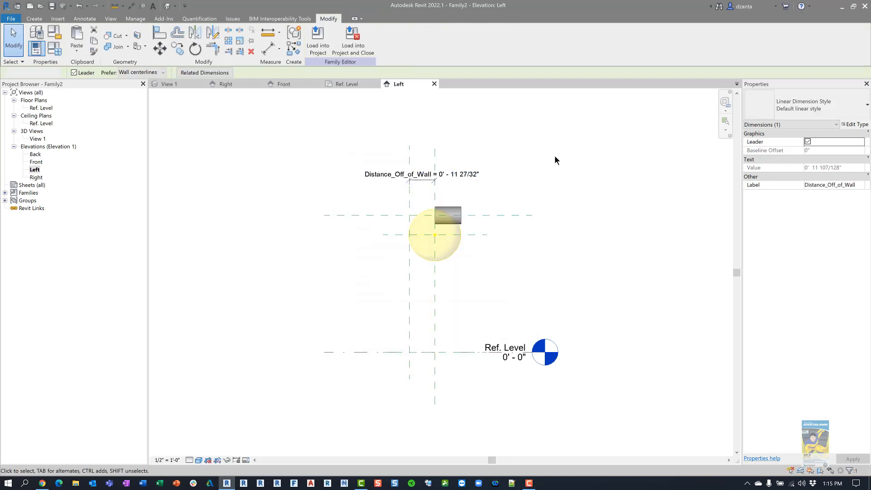
click(434, 153)
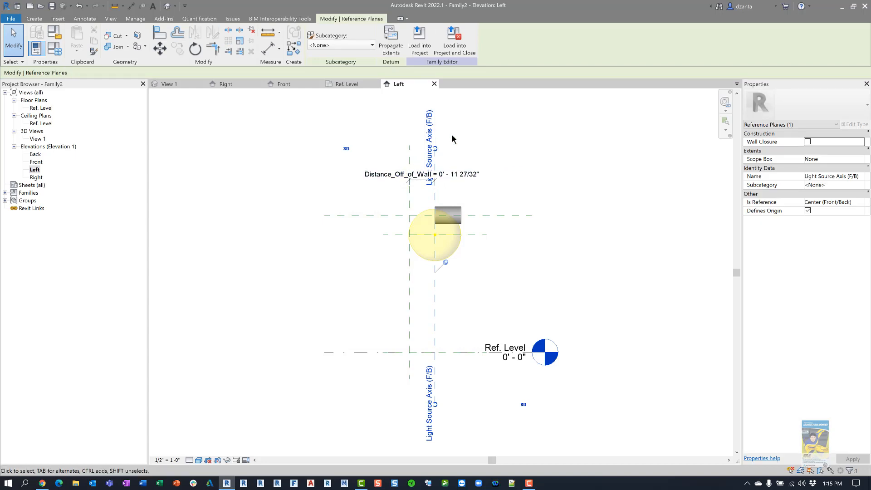
click(466, 131)
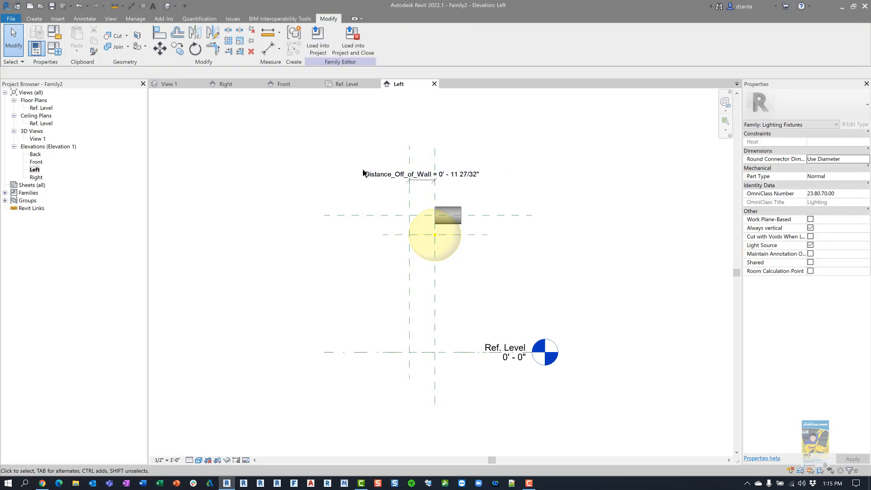
Set the Distance_Off_of_Wall parameter to 9" in the Family Types dialog
click(56, 50)
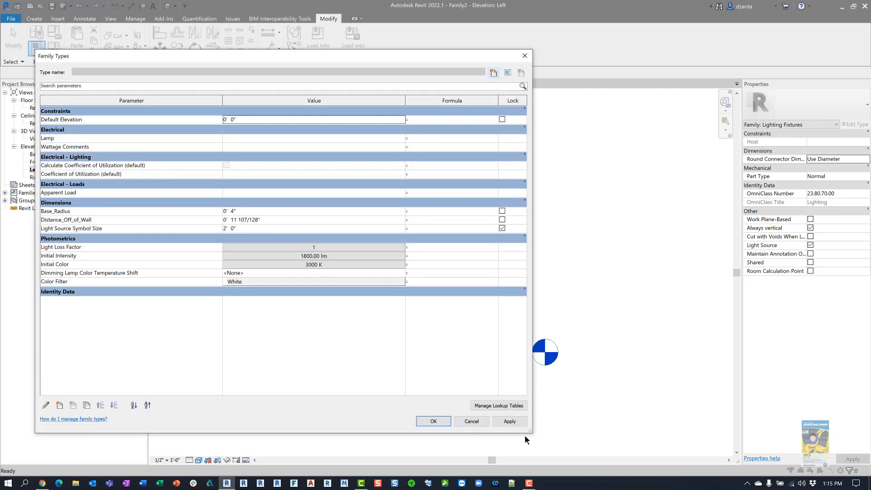
drag(529, 432, 399, 418)
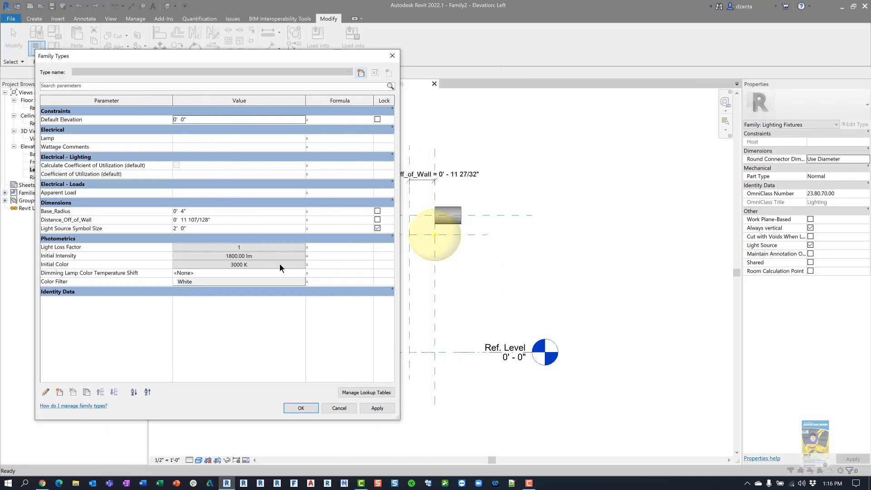
click(232, 220)
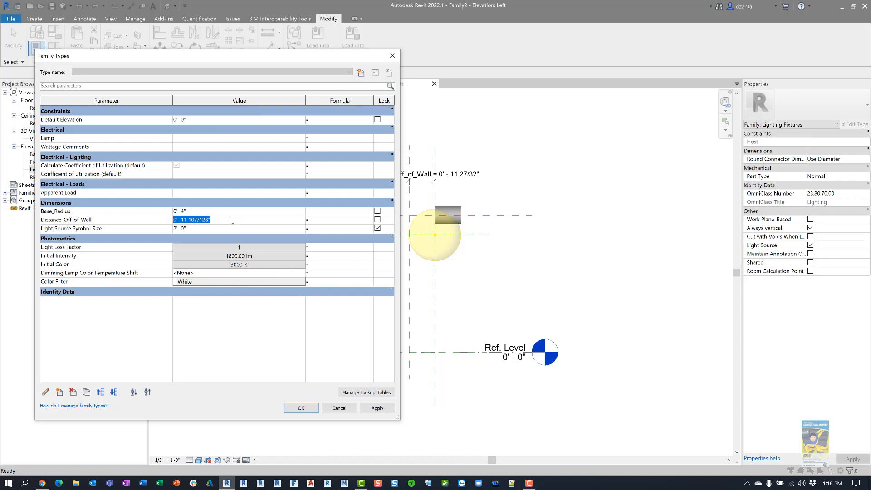
text(9)
click(301, 408)
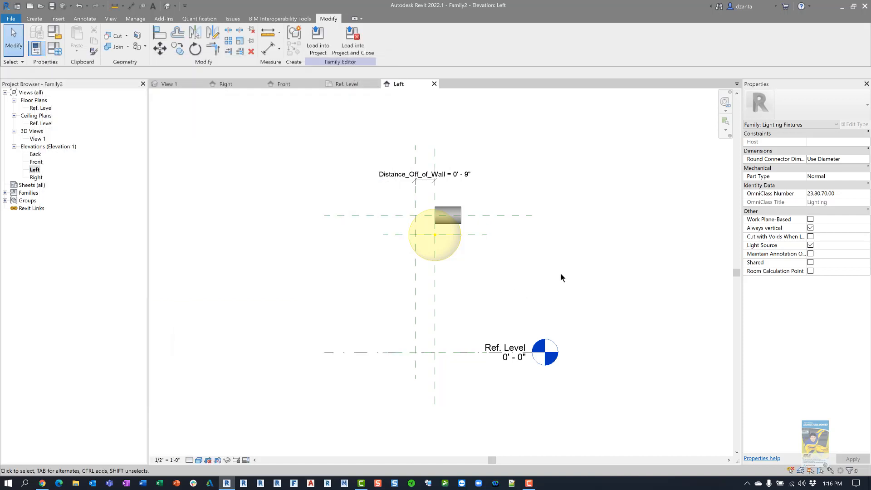
Check the base plate in the product photo and draw a short vertical reference plane about 1 9/32" inside the wall plane
scroll(405, 181, up, 3)
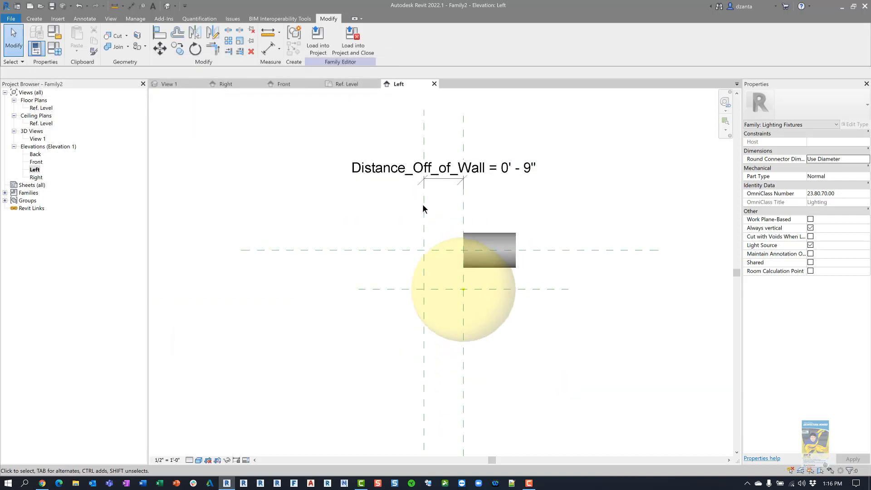
scroll(422, 208, up, 3)
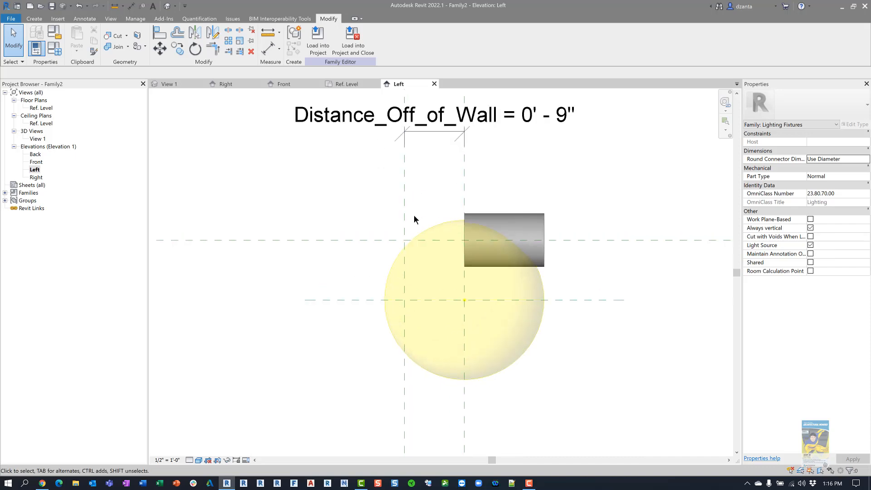
key(alt+Tab)
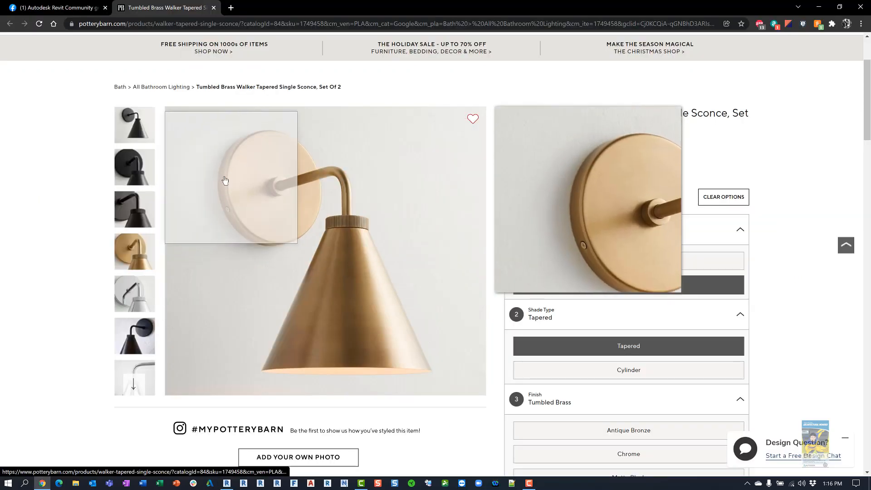
key(alt+Tab)
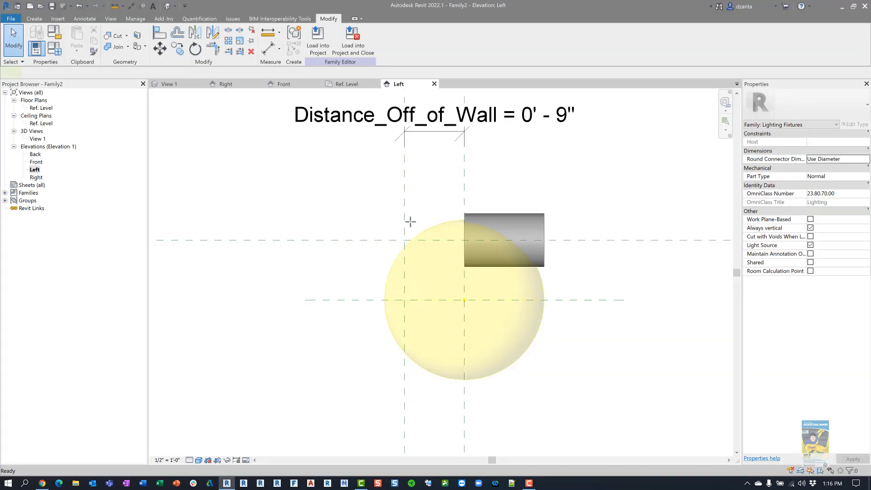
key(r)
key(p)
click(411, 329)
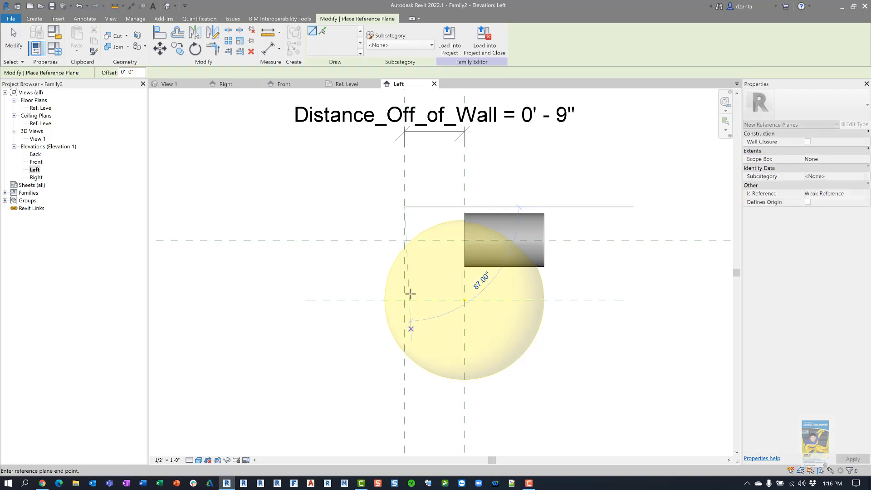
key(Escape)
click(414, 215)
click(413, 310)
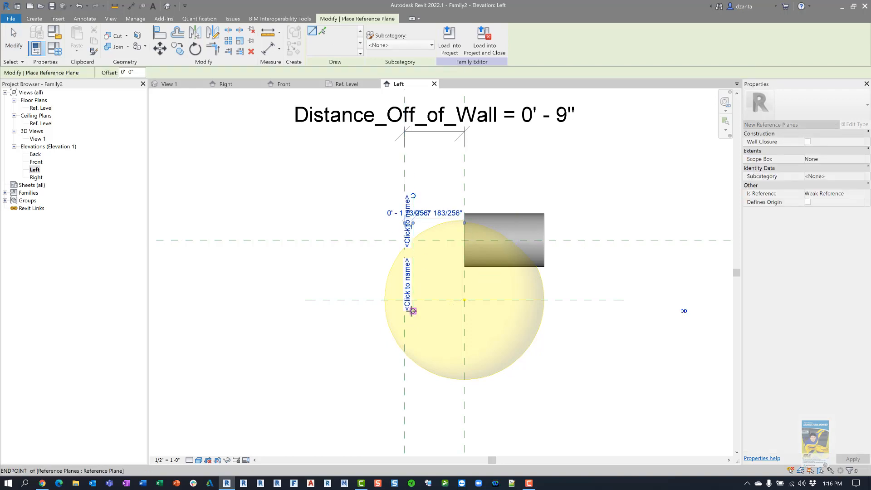
key(Escape)
key(Escape)
Dimension the gap between the wall plane and the short reference plane beside it
key(d)
key(i)
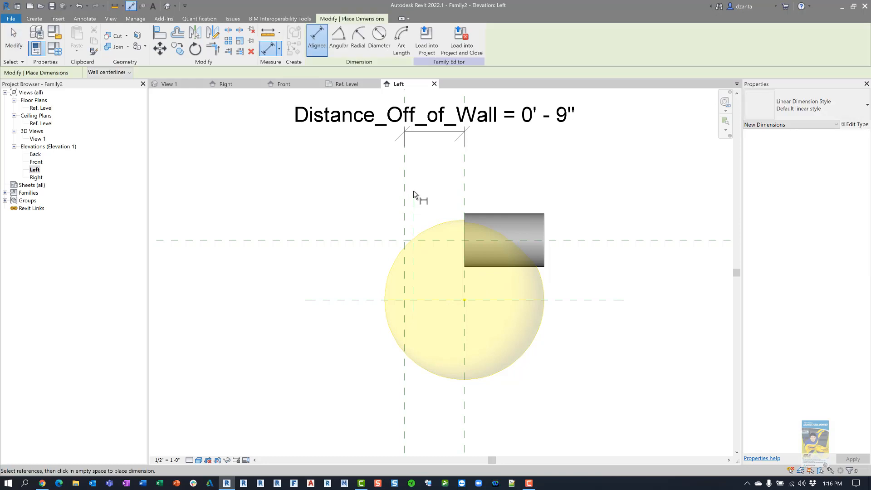
click(413, 198)
click(404, 203)
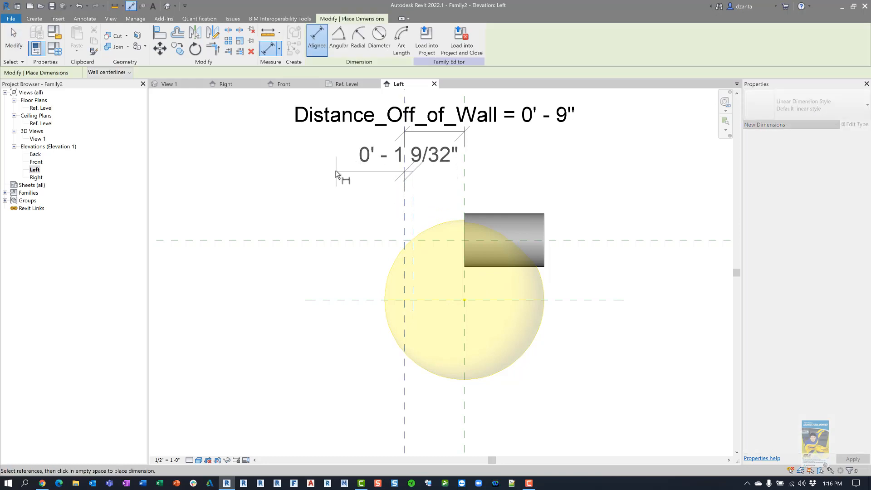
click(335, 170)
key(Escape)
key(Escape)
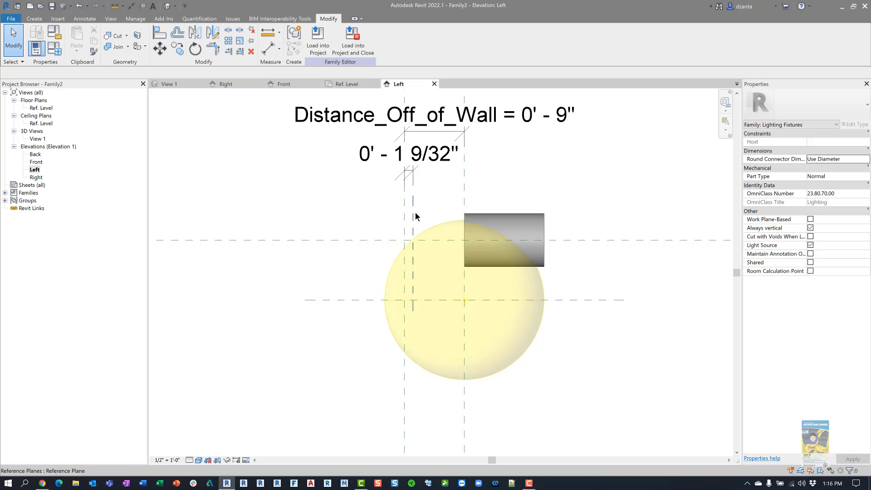
Set the short reference plane's distance from the wall plane to 1.5"
click(412, 177)
click(421, 162)
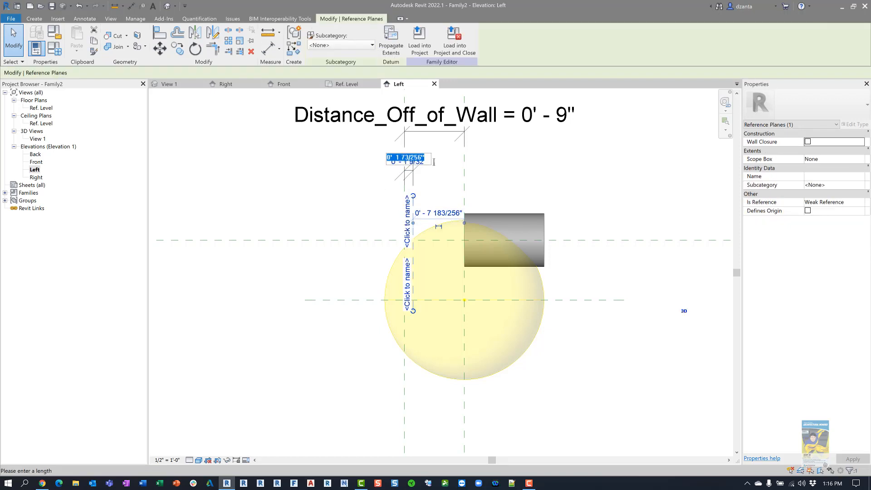
text(1.5")
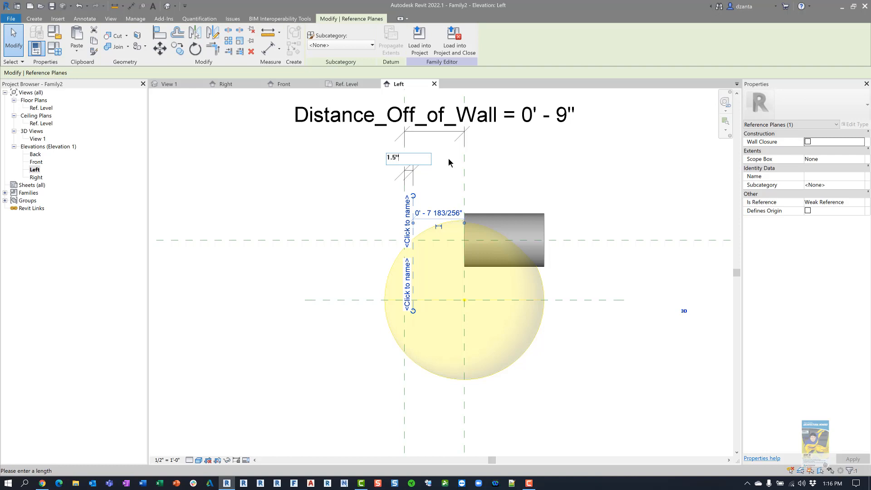
key(Return)
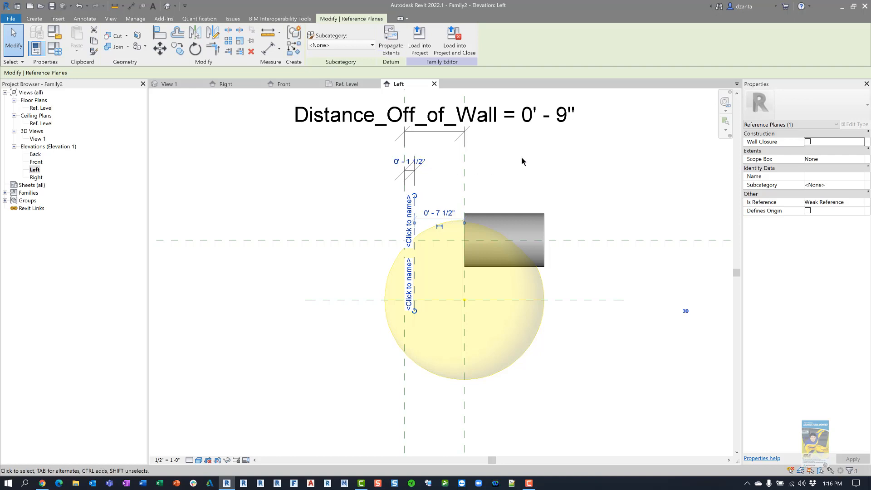
click(409, 172)
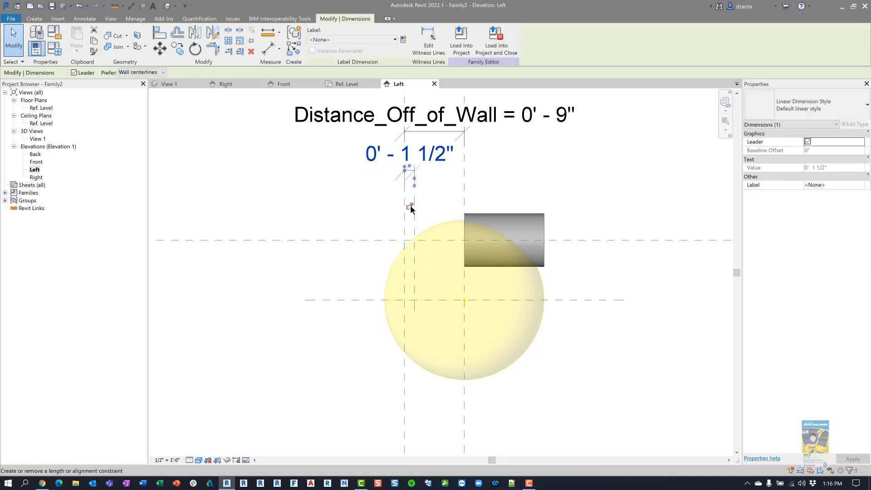
click(523, 163)
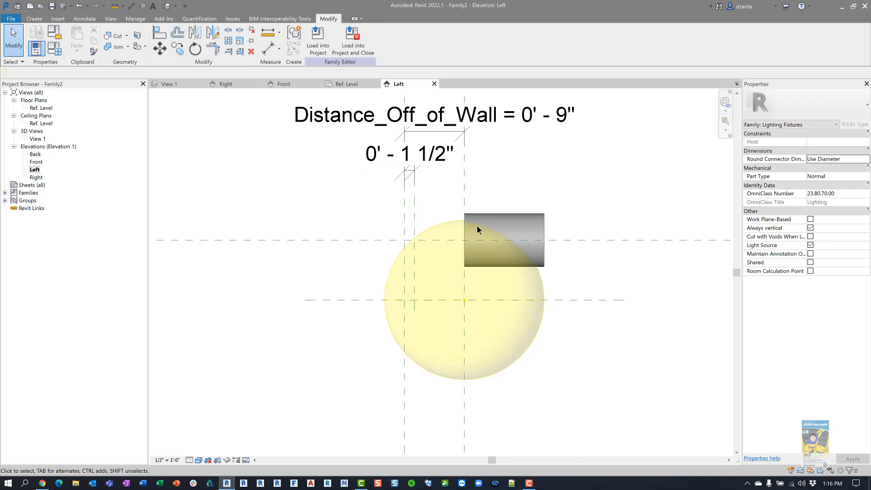
Stretch the round base extrusion's two ends so it spans from the wall plane to the short reference plane
click(497, 215)
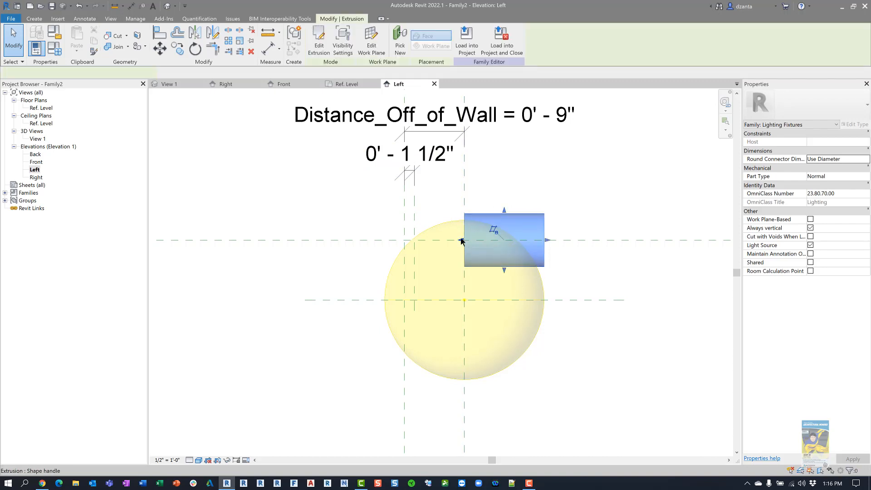
drag(461, 240, 404, 240)
drag(547, 240, 414, 228)
scroll(388, 230, up, 4)
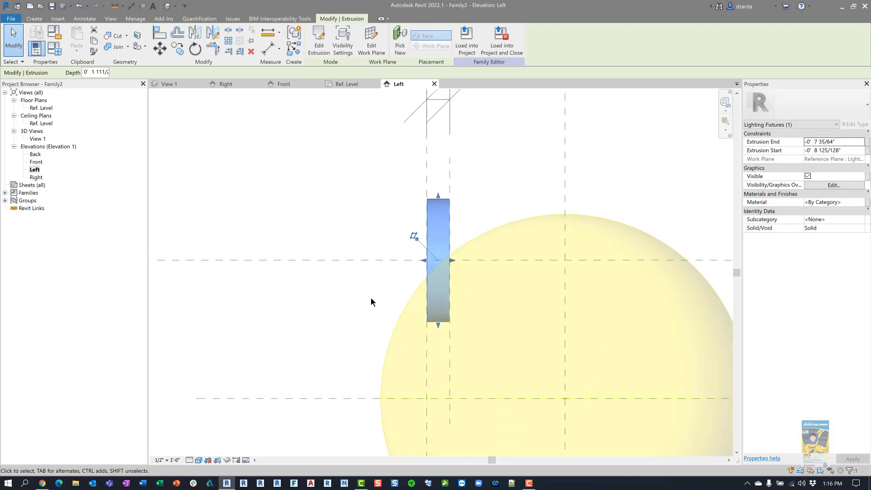
Align and lock the round base extrusion's back and front faces to the wall plane and the short reference plane
key(a)
key(l)
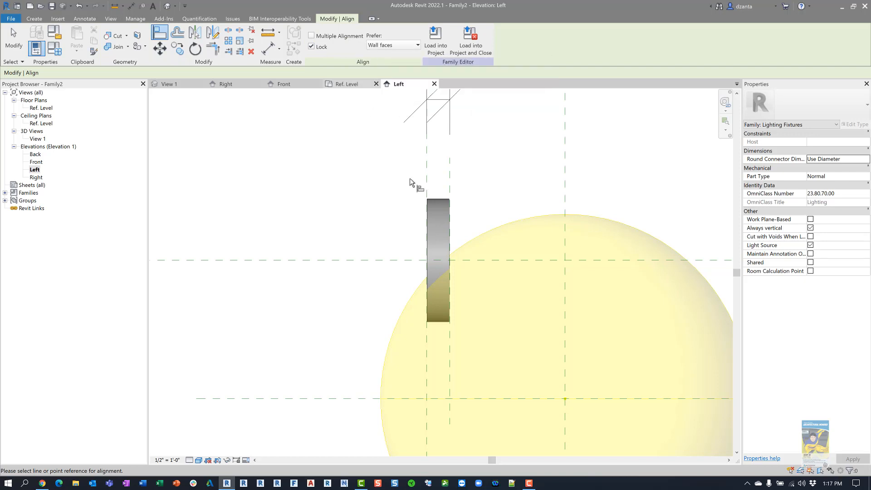
click(427, 175)
click(418, 261)
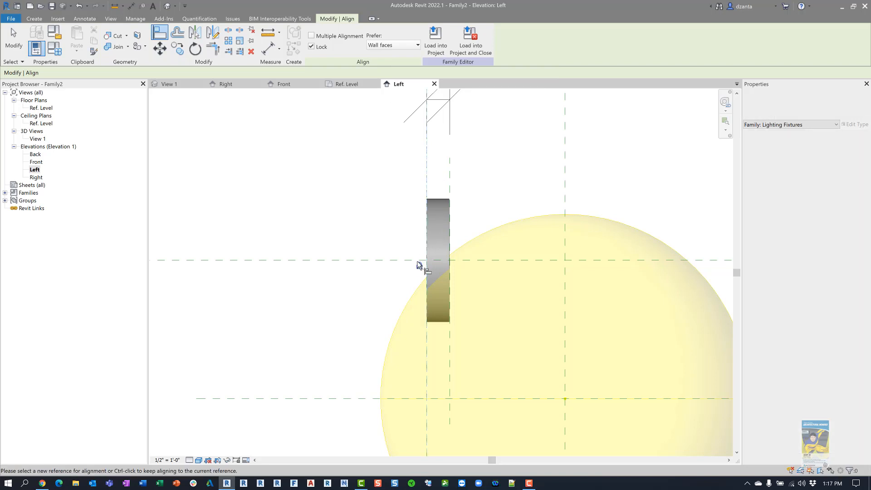
click(451, 176)
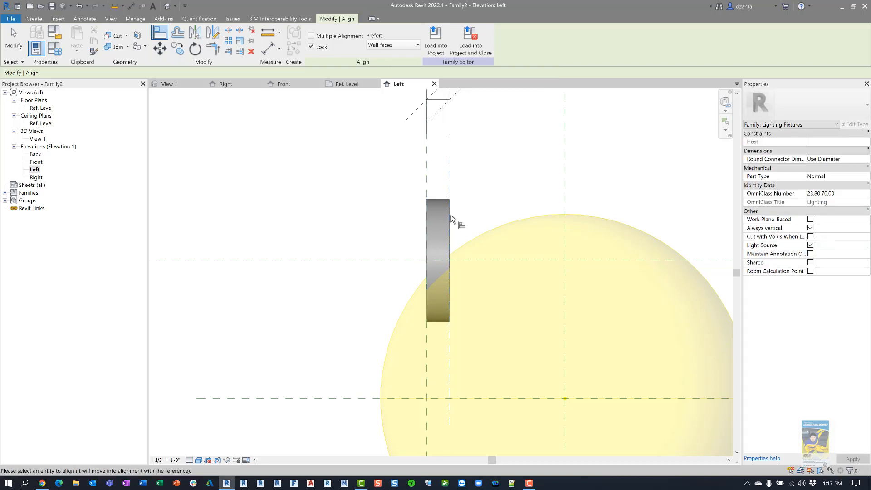
click(451, 228)
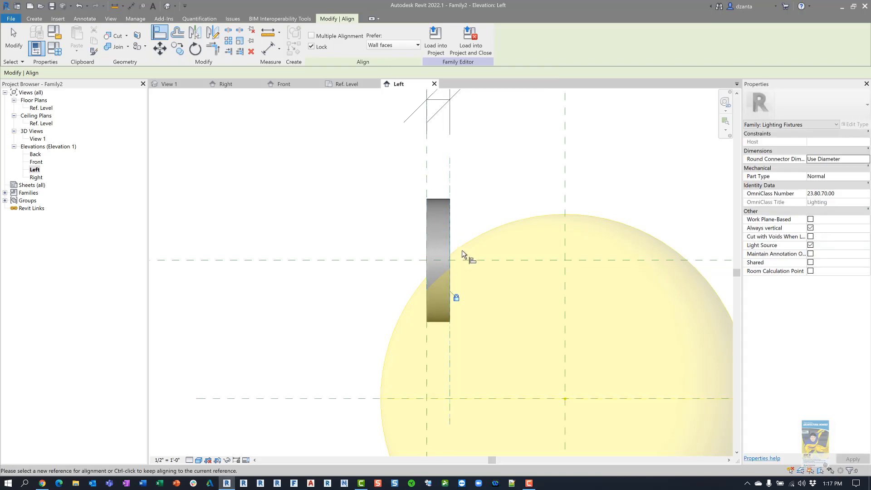
click(14, 43)
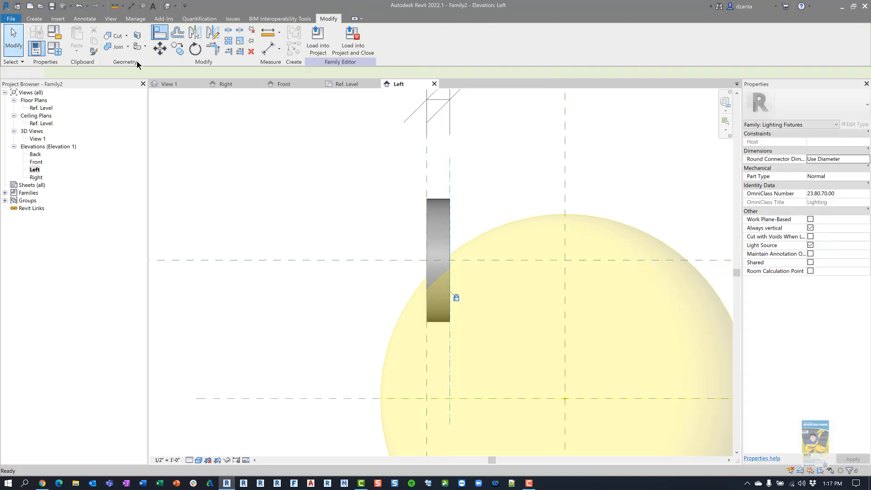
Compare the plate in 3D with the product photo and sketch an extrusion circle about 3/4" in radius at the plate's centre in the Front elevation
click(166, 7)
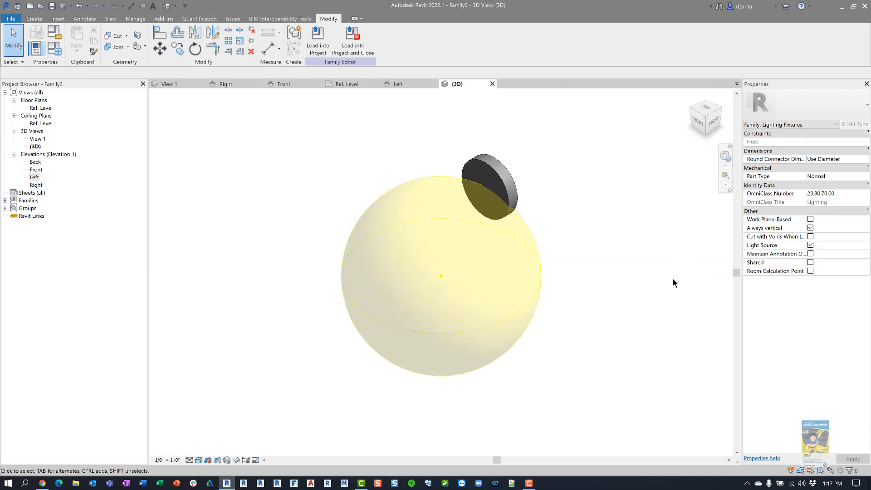
key(alt+Tab)
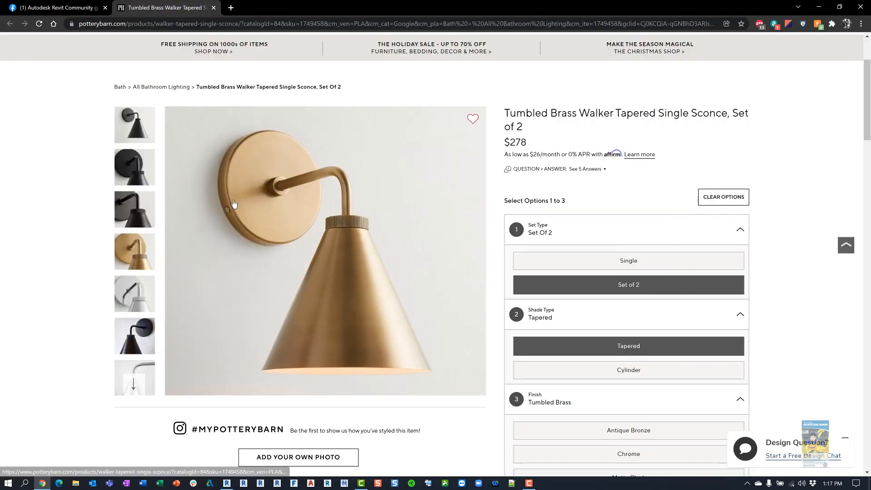
key(alt+Tab)
key(alt+Tab)
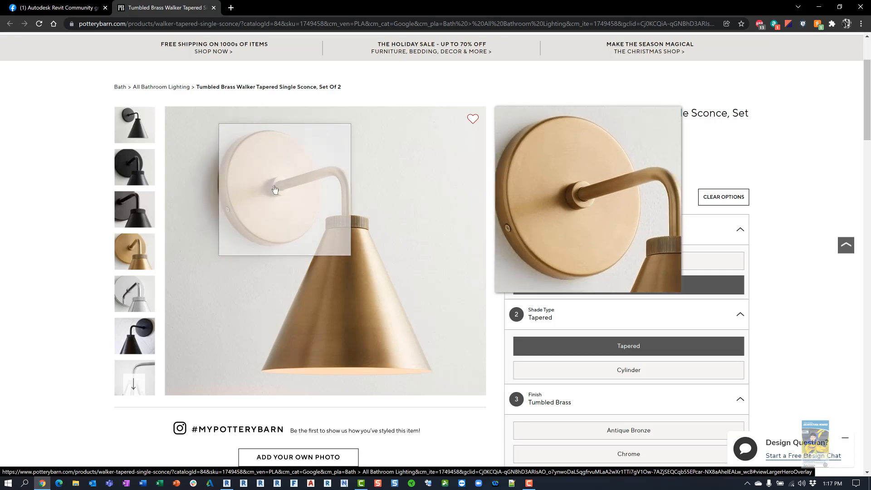
key(alt+Tab)
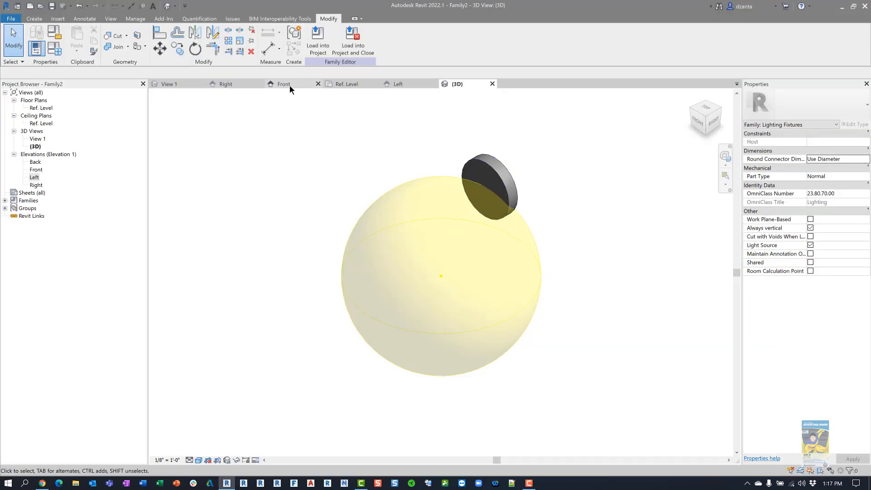
click(289, 85)
middle_drag(442, 244, 489, 283)
scroll(484, 280, up, 1)
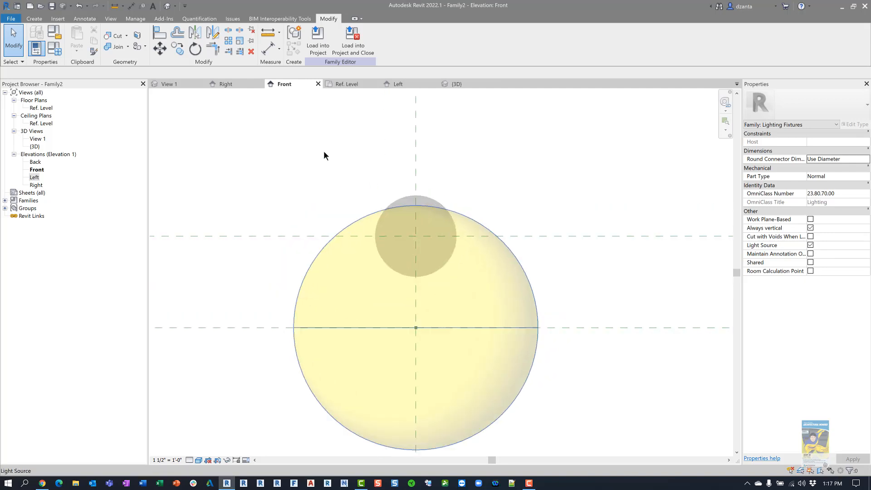
click(34, 19)
click(78, 40)
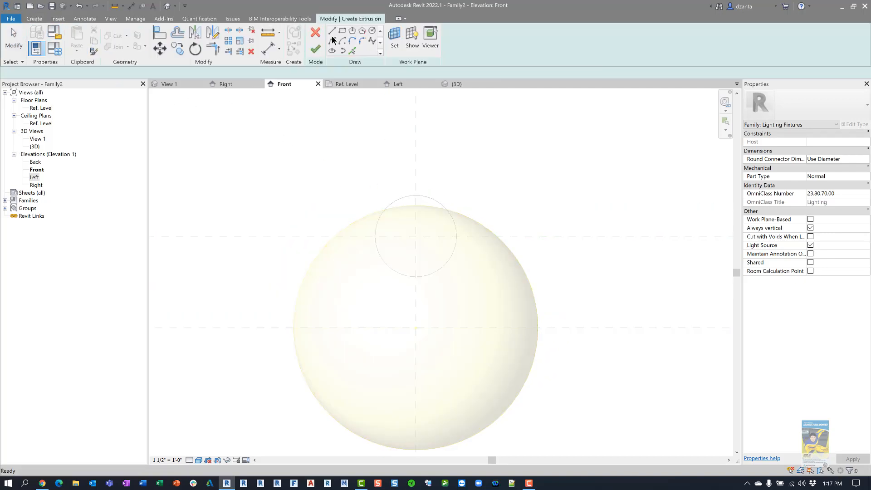
click(372, 33)
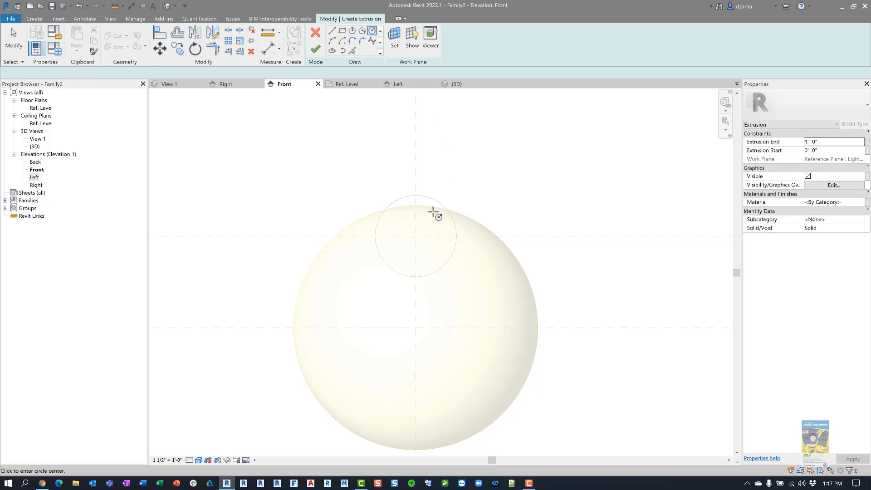
click(415, 236)
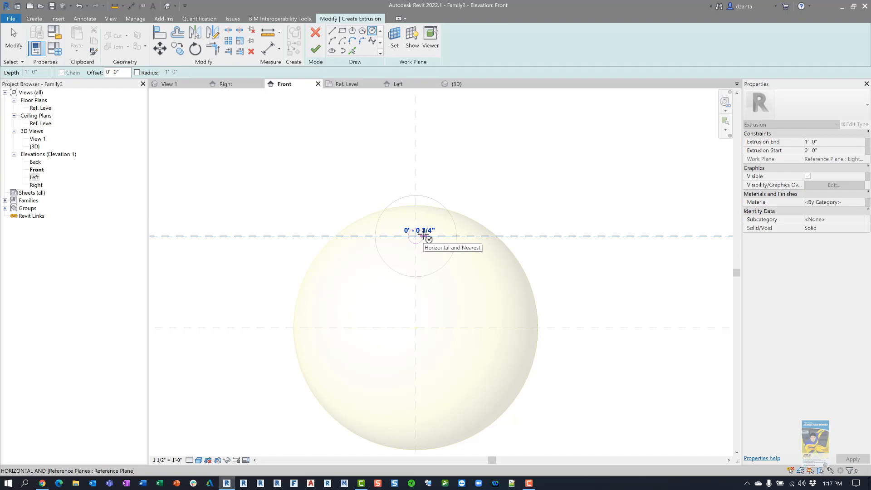
click(421, 230)
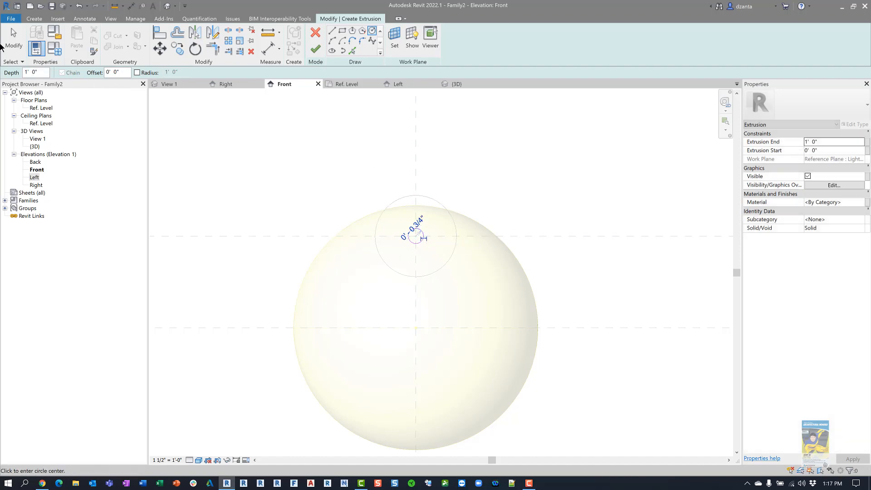
click(16, 43)
Check the arm's collar in the product photo, set the small circle's radius to 1/2" and finish the extrusion
key(alt+Tab)
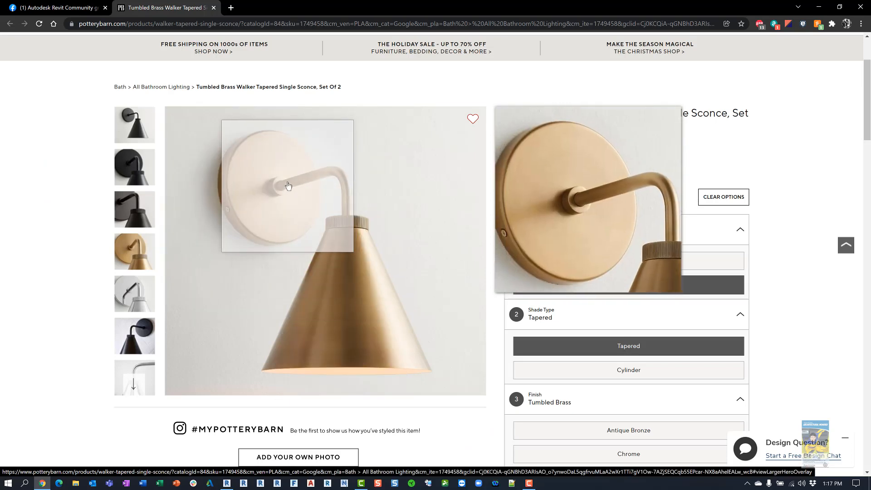
key(alt+Tab)
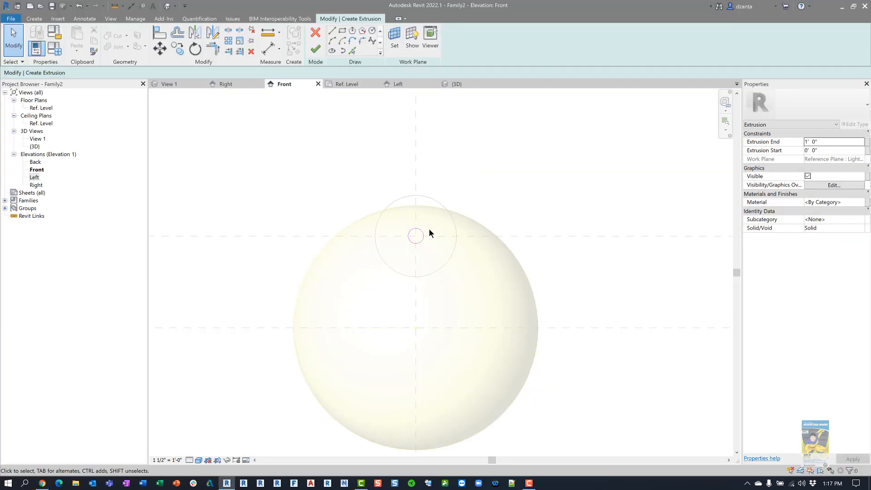
key(alt+Tab)
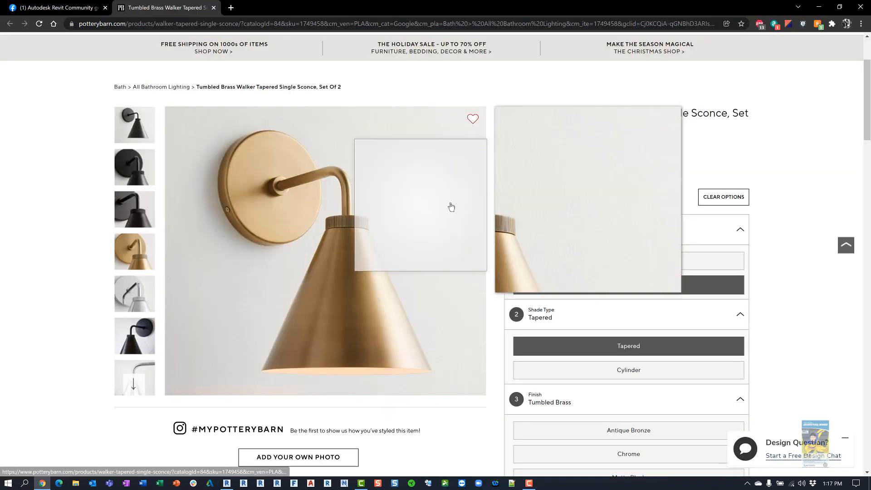
key(alt+Tab)
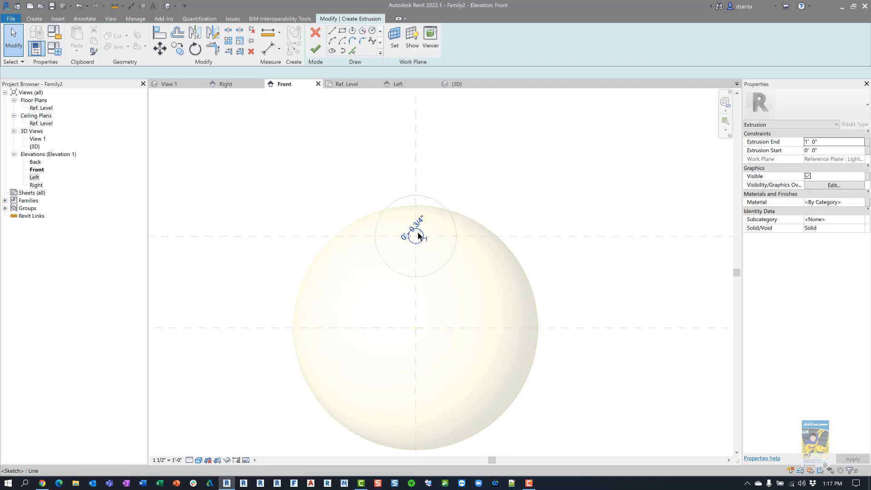
click(417, 236)
scroll(415, 234, up, 4)
click(421, 225)
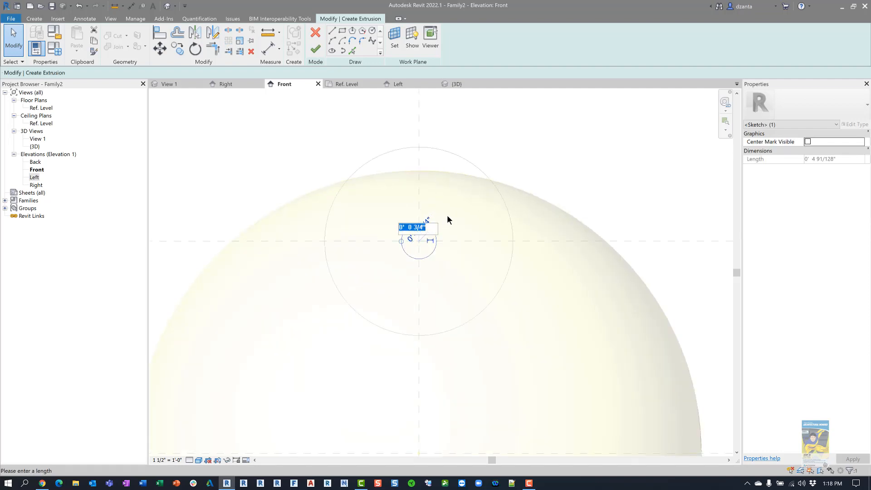
text(1/2)
key(Return)
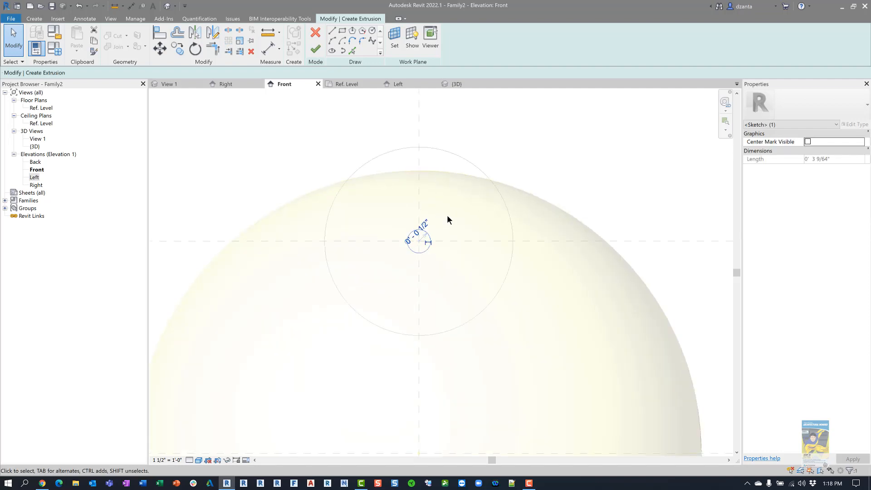
click(452, 127)
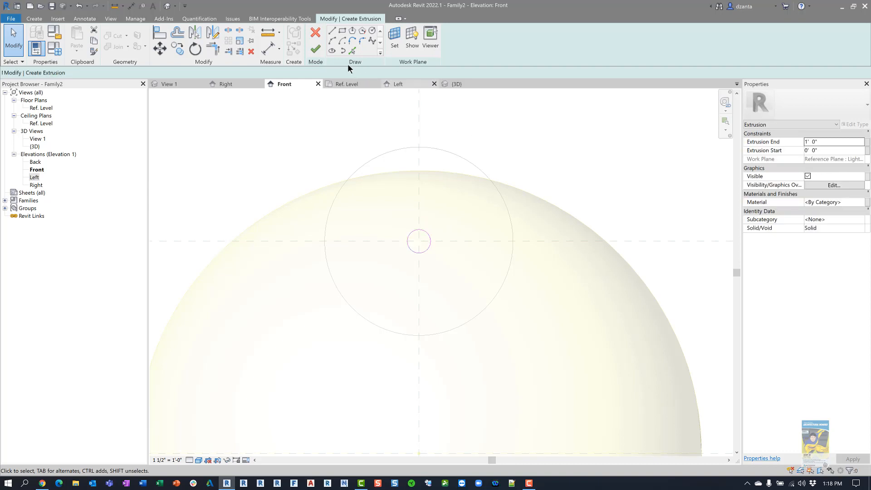
click(317, 49)
click(303, 150)
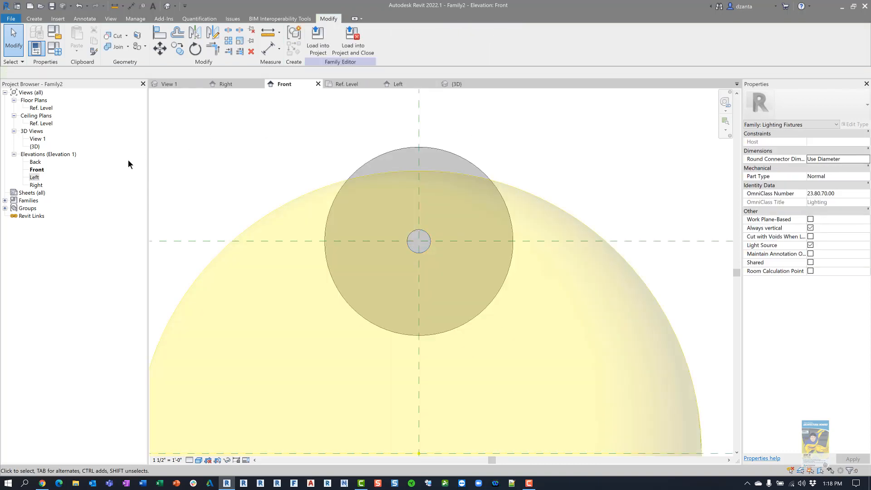
In the Left elevation, draw another short vertical reference plane just in front of the base plate's front face
double_click(35, 177)
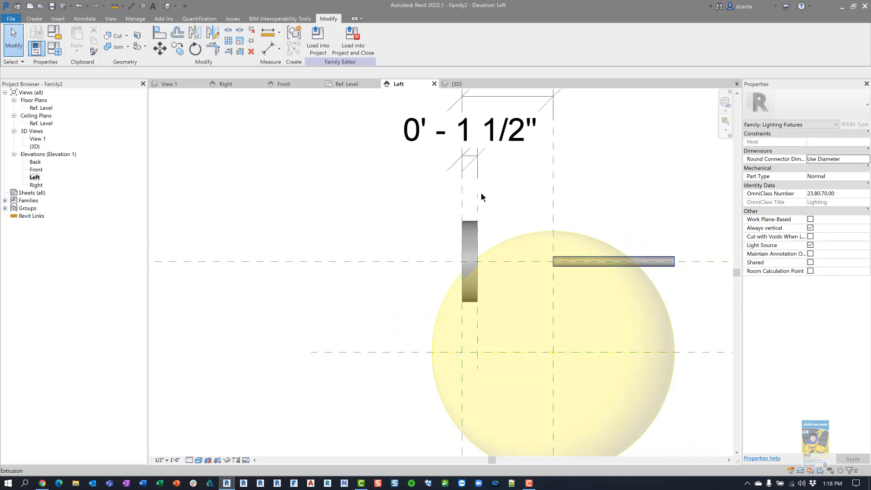
key(r)
key(p)
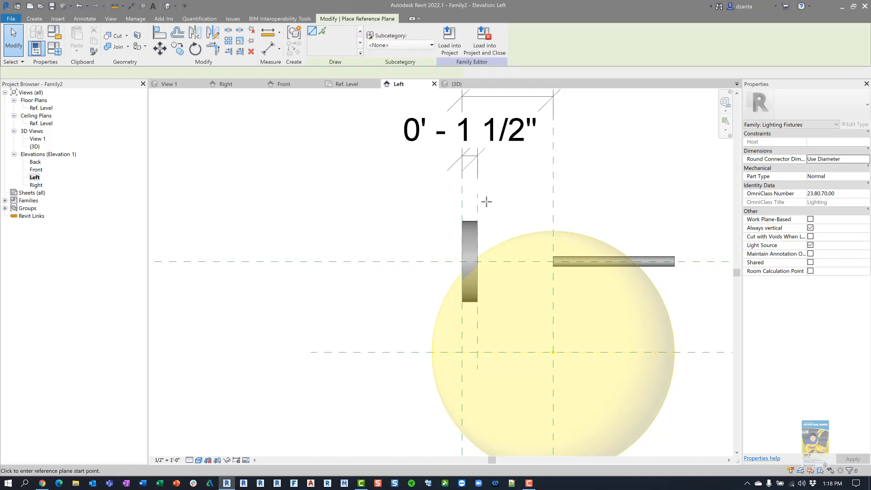
click(484, 205)
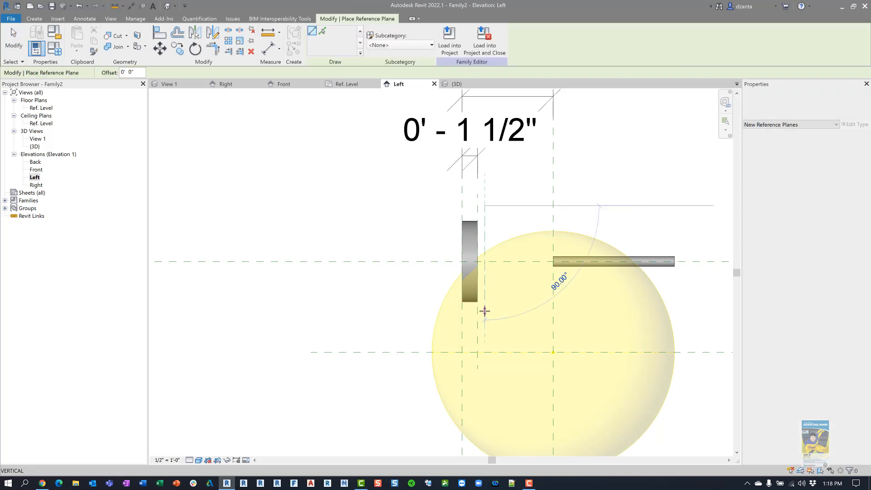
click(484, 312)
key(Escape)
key(Escape)
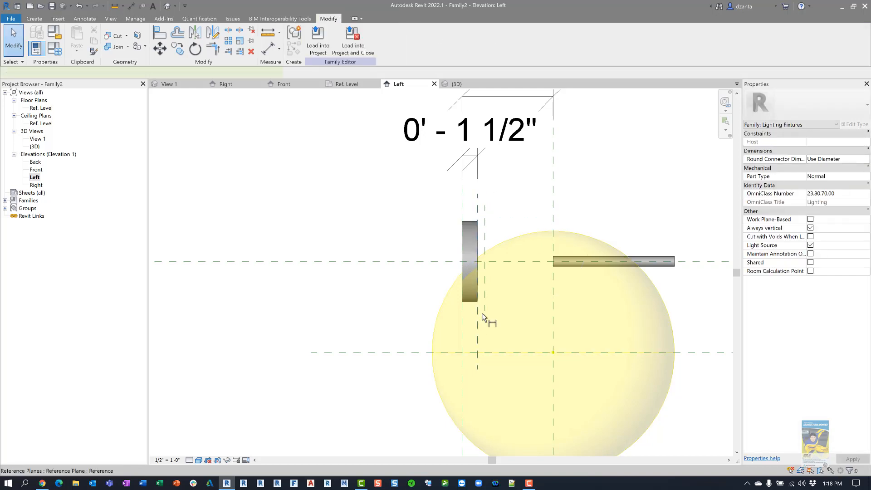
Dimension the gap between the plate's front plane and the new reference plane, and set the view scale to 1" = 1'-0"
key(d)
key(i)
click(482, 320)
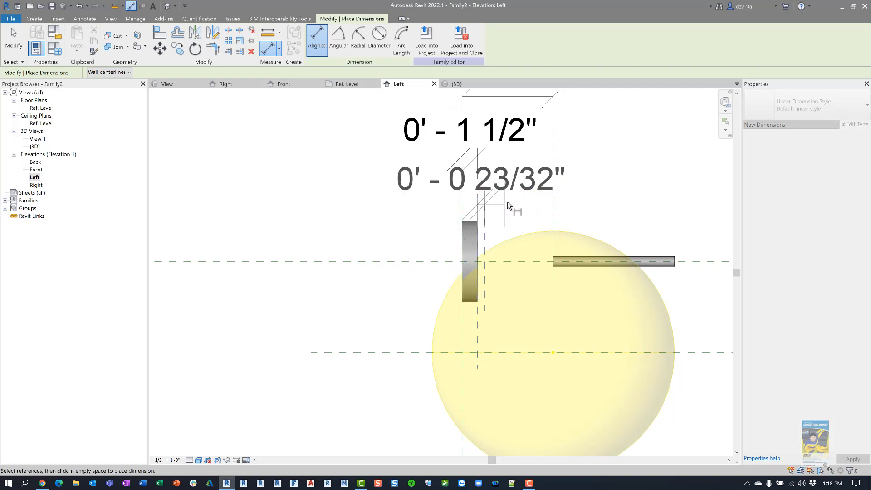
click(507, 205)
key(Escape)
key(Escape)
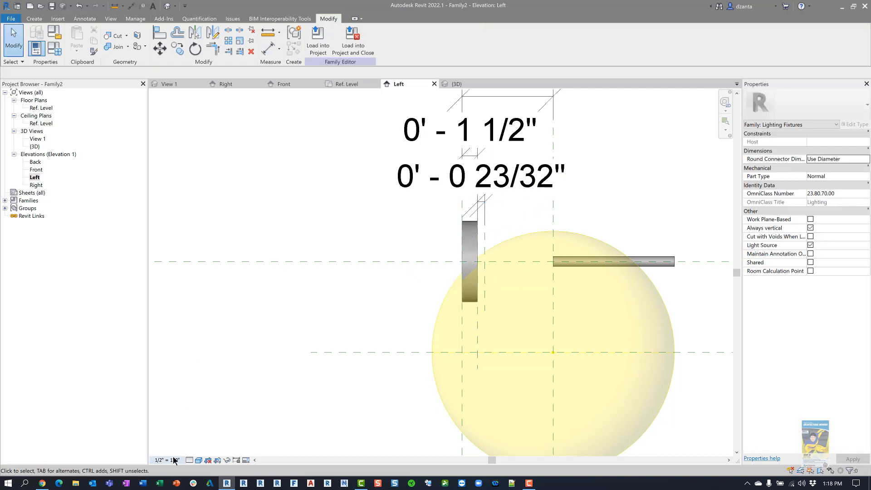
click(174, 459)
click(172, 252)
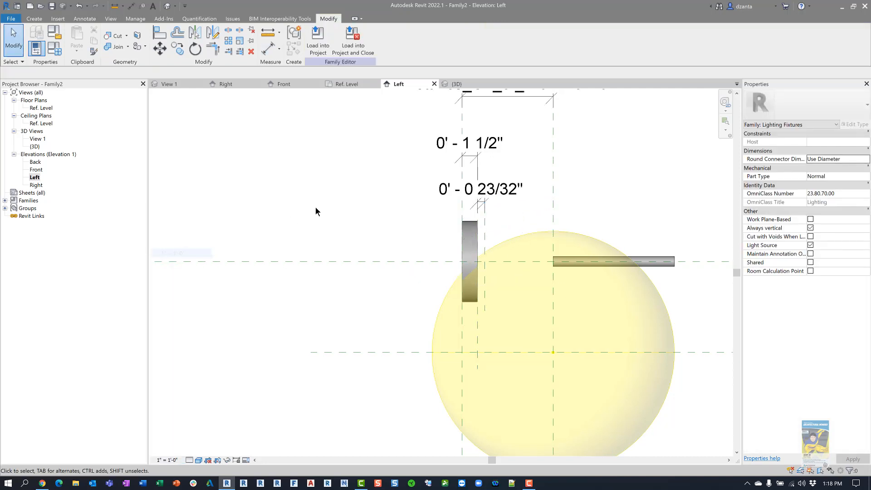
Set the new reference plane's distance from the plate's front plane to 1/2" and lock that dimension
click(484, 229)
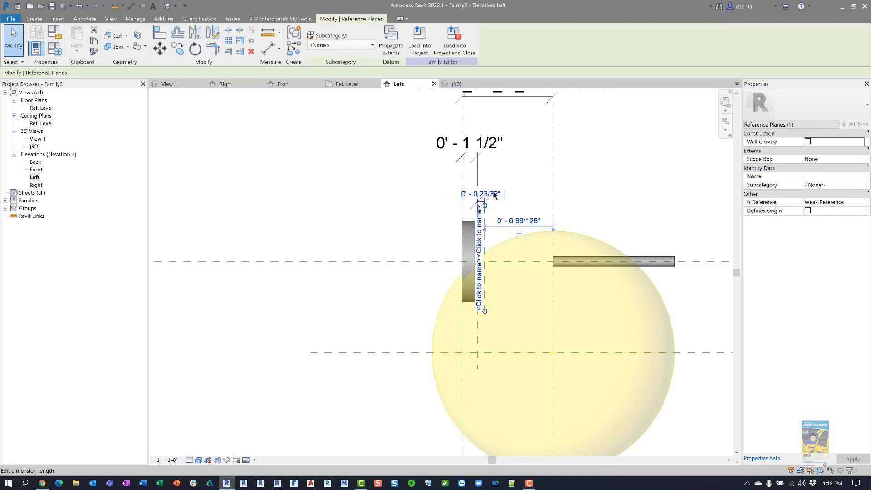
click(494, 194)
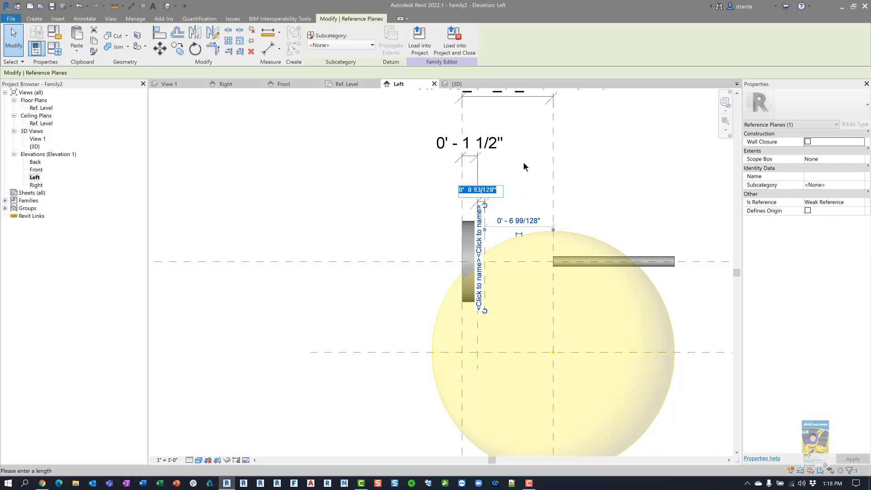
text(1/2)
key(Return)
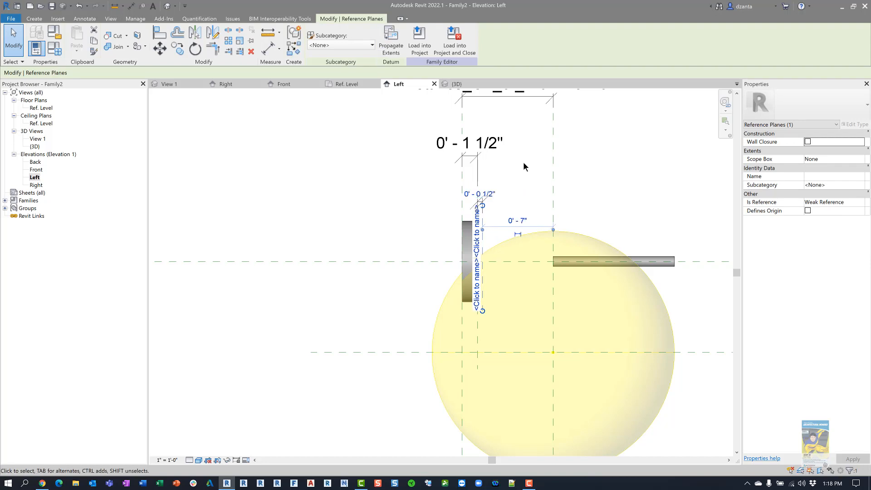
click(482, 205)
click(484, 230)
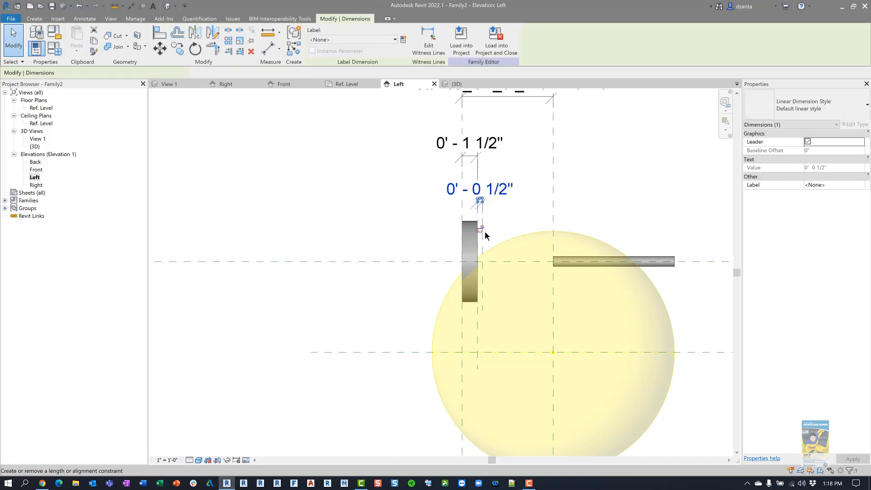
click(597, 186)
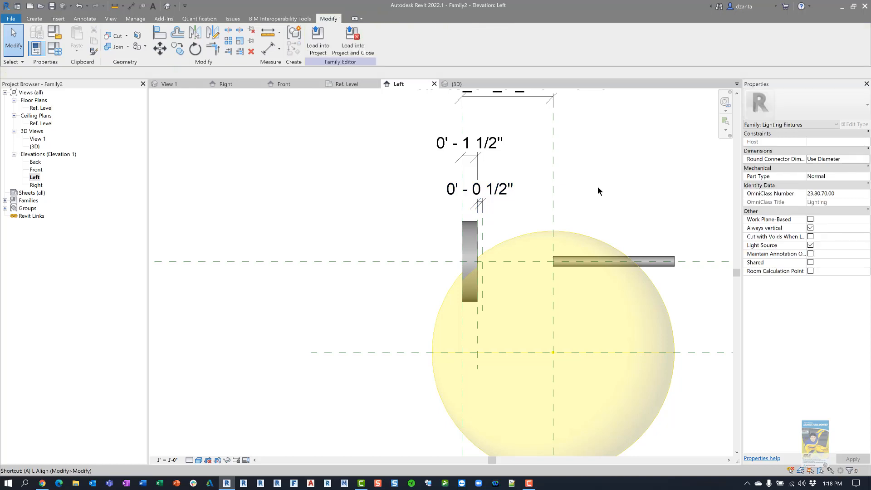
Align and lock the collar extrusion's back end to the plate's front plane and its front end to the 1/2" offset plane
key(l)
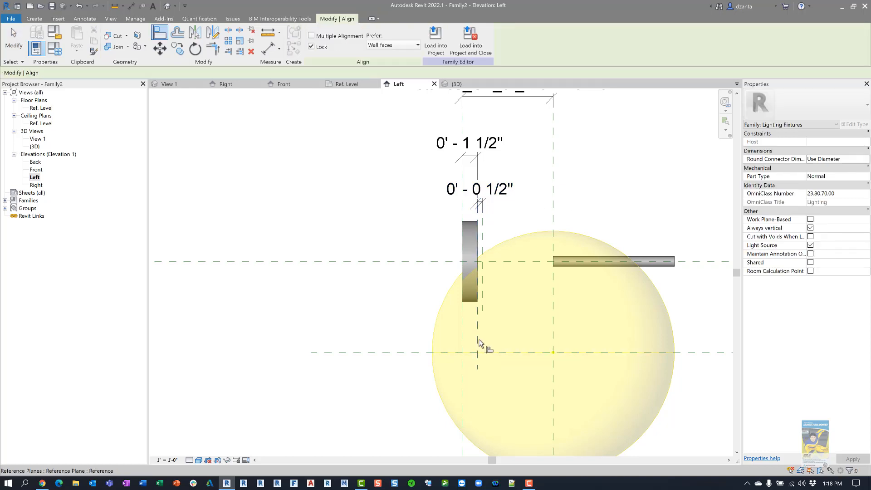
click(554, 262)
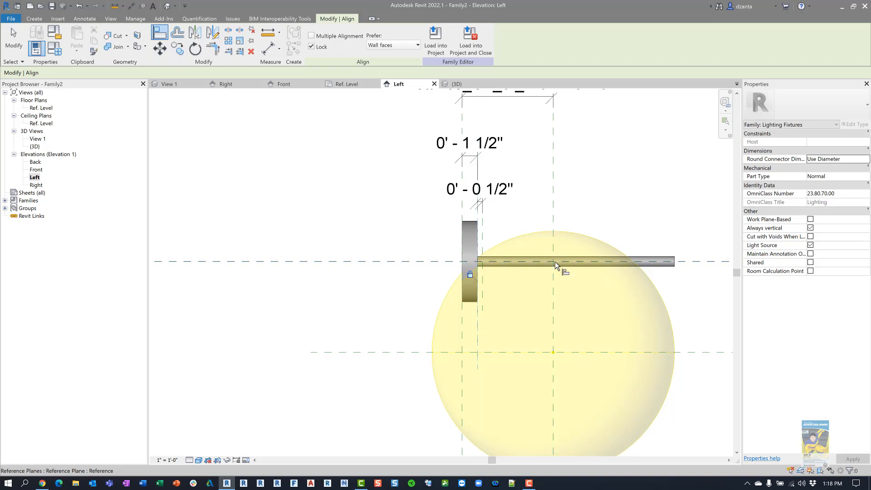
click(483, 227)
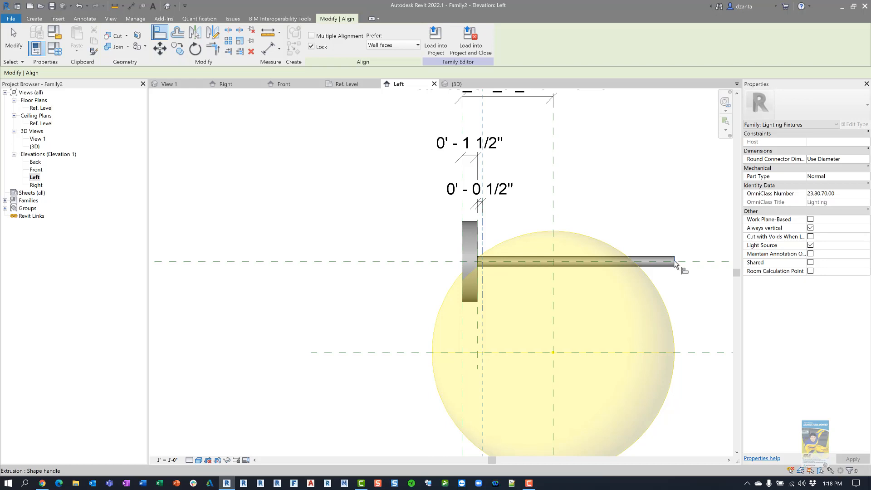
click(674, 262)
click(17, 48)
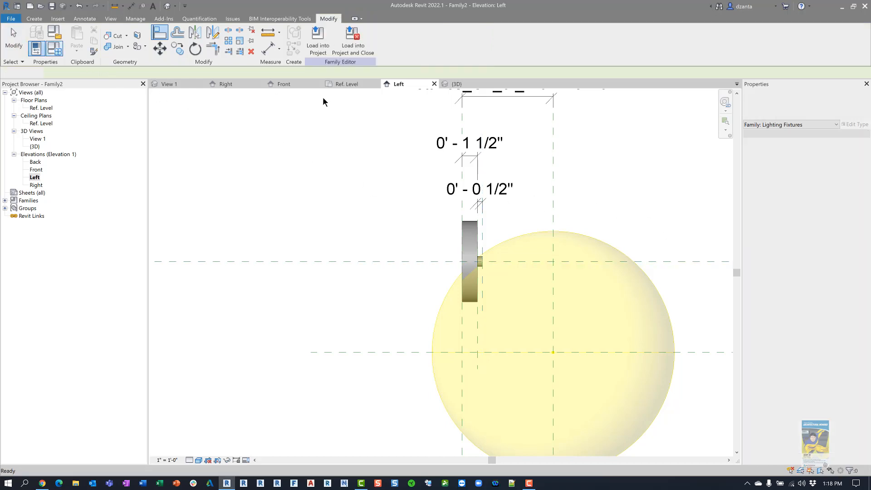
Inspect the collar in the 3D view and examine the arm and shade cap in the browser's product photo
click(456, 84)
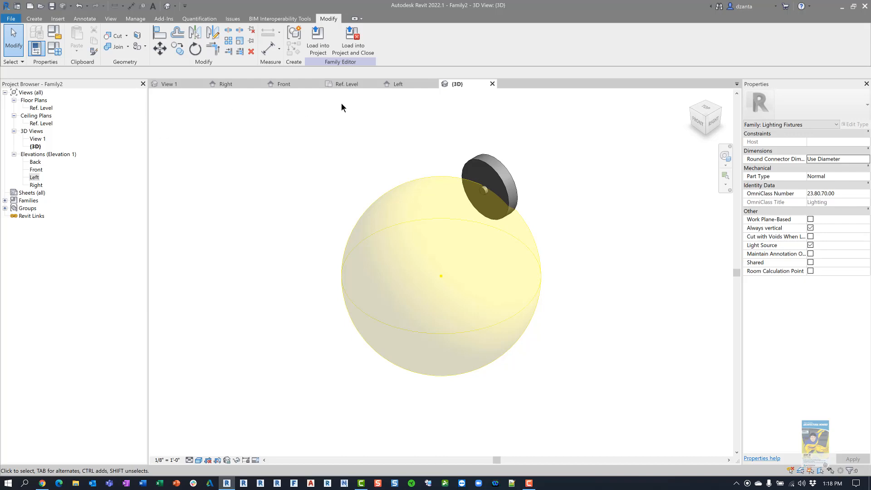
key(alt+Tab)
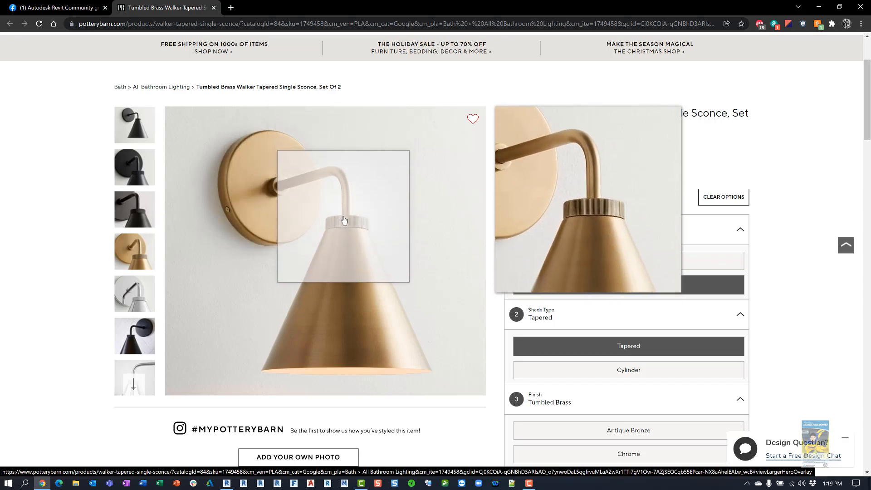
key(alt+Tab)
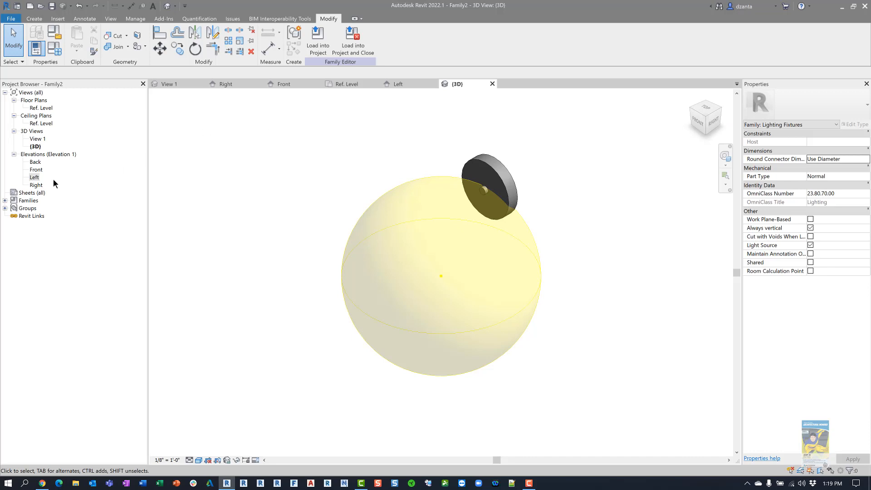
In the Left elevation, draw two short horizontal reference planes across the vertical center plane, just below the collar's horizontal center plane
double_click(37, 176)
middle_drag(538, 295, 478, 247)
scroll(499, 222, up, 3)
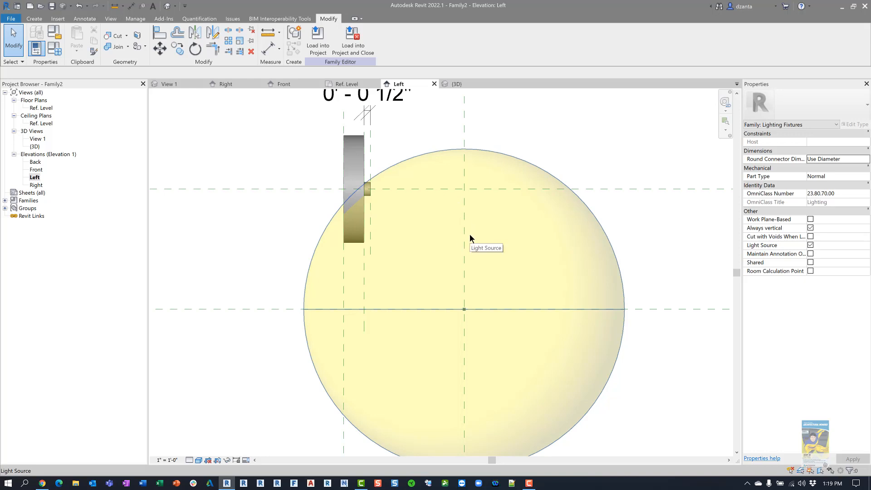
key(r)
key(p)
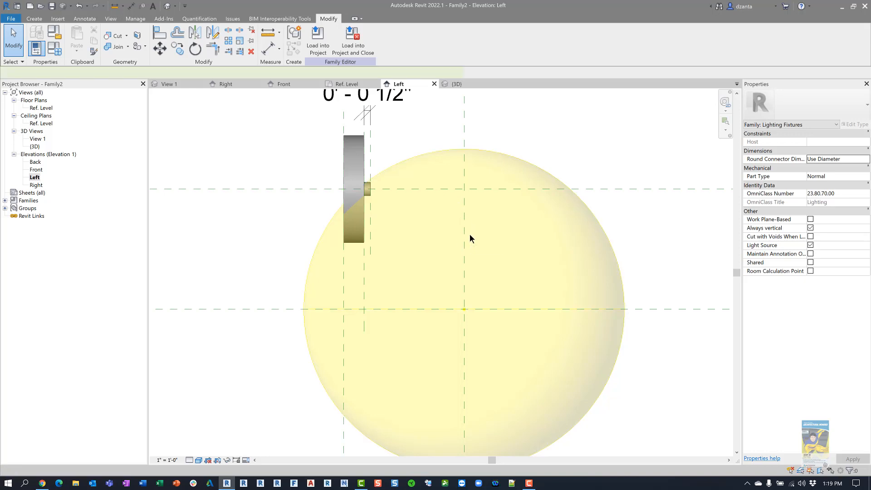
key(alt+Tab)
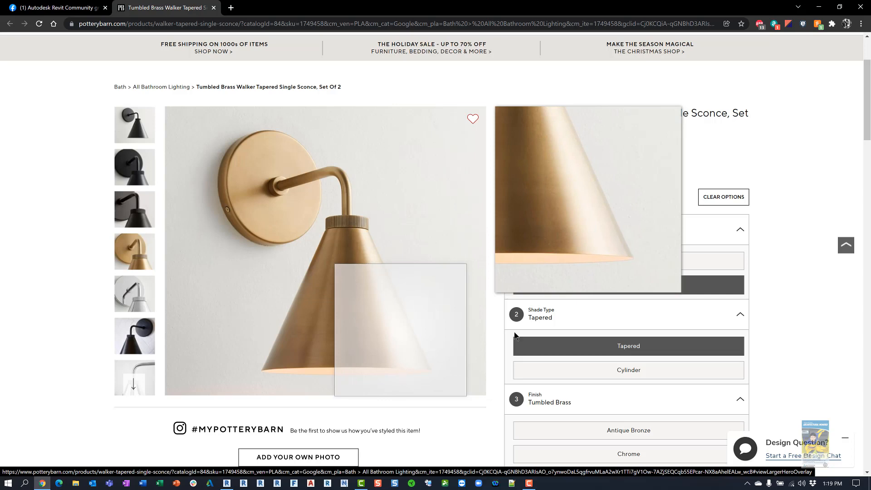
key(alt+Tab)
scroll(522, 241, down, 1)
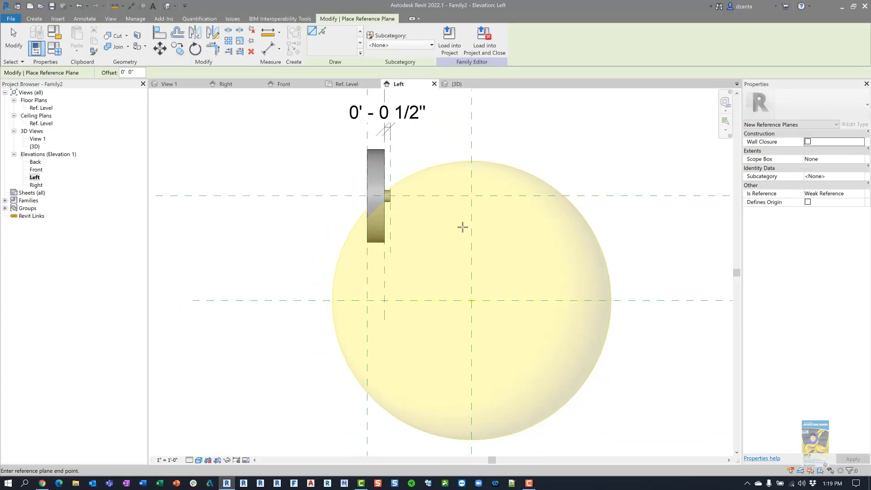
click(516, 226)
click(422, 212)
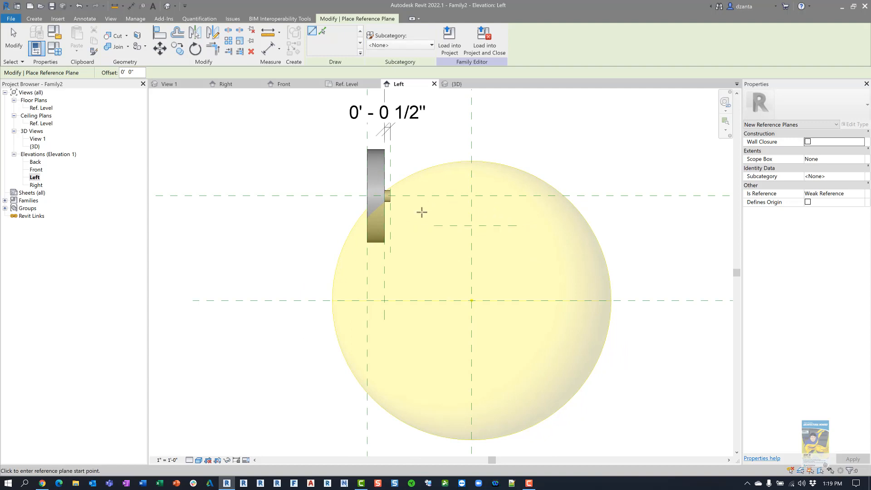
click(512, 211)
Draw a longer horizontal reference plane just below the light source sphere, crossing the vertical center plane
middle_drag(446, 363, 443, 313)
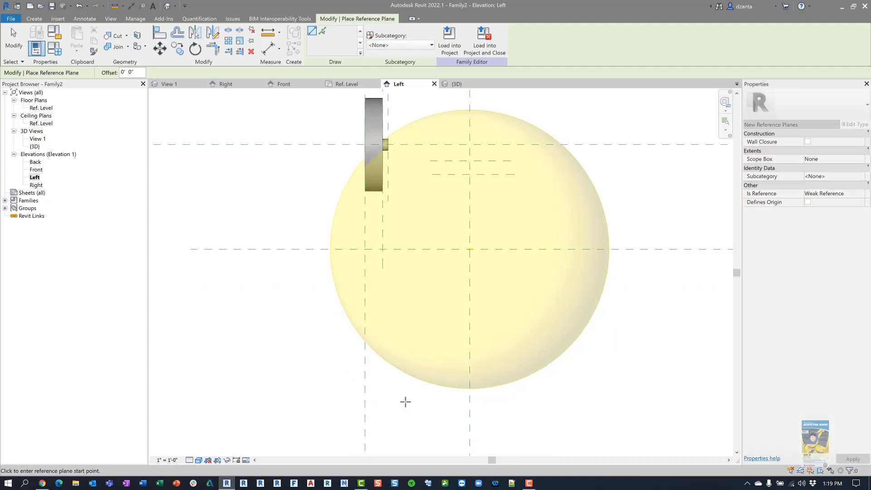
click(386, 400)
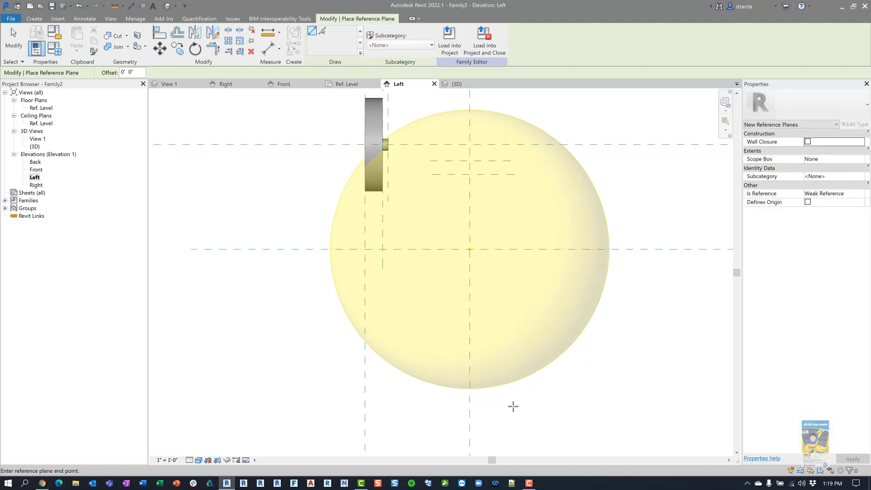
click(568, 401)
key(Escape)
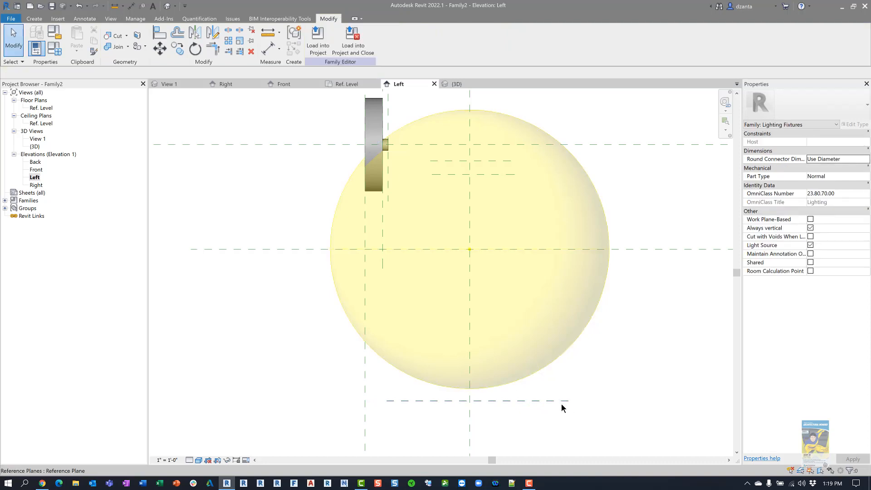
Name the horizontal reference plane below the light source "Housing Bottom RP"
click(555, 404)
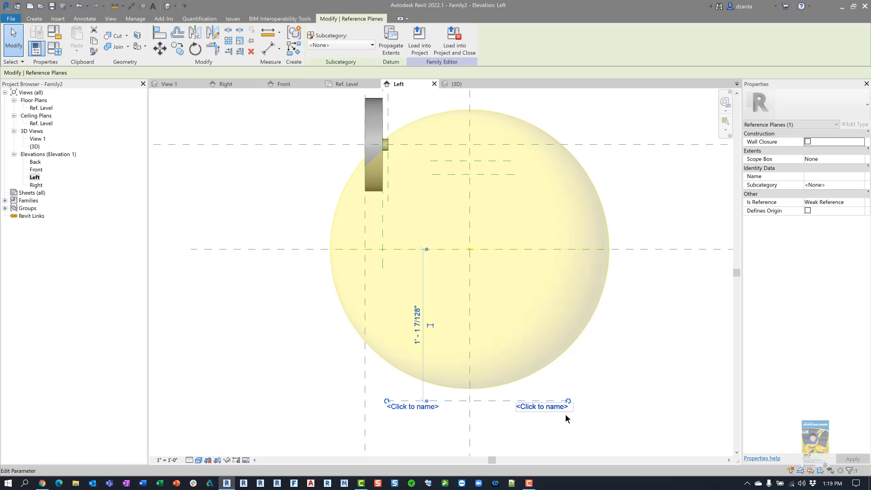
click(565, 413)
text(bottom)
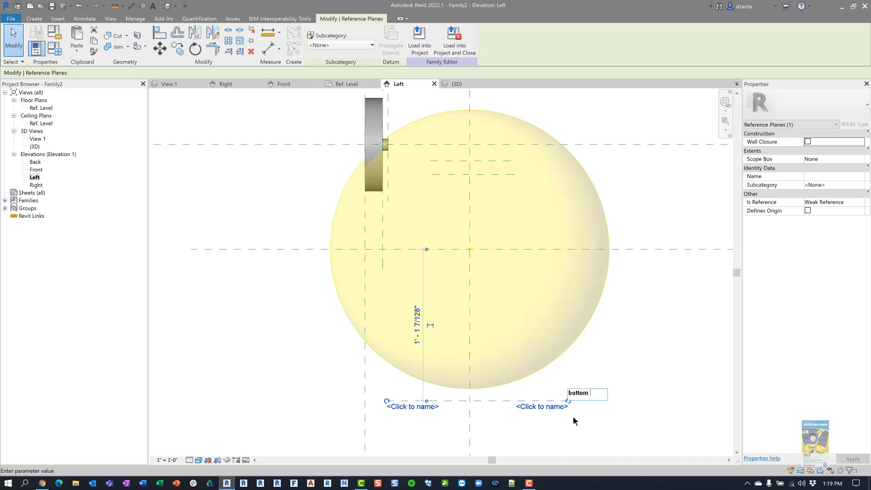
text( rp housein)
key(BackSpace)
key(BackSpace)
key(BackSpace)
key(BackSpace)
key(BackSpace)
key(BackSpace)
key(BackSpace)
key(BackSpace)
key(BackSpace)
text(housing rp)
key(BackSpace)
text(Bottom RP)
key(Return)
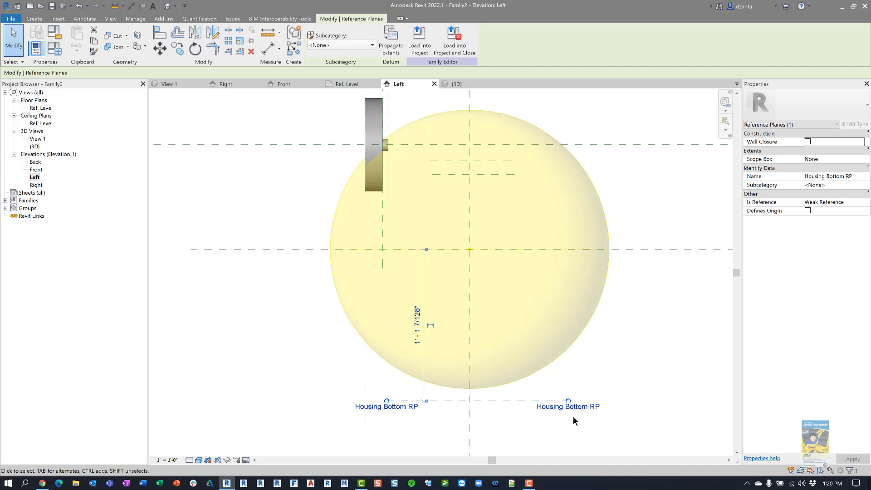
click(625, 352)
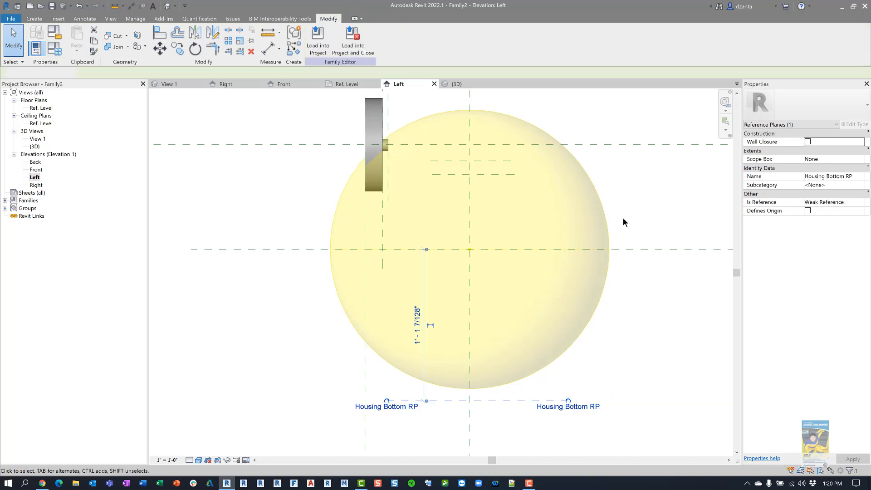
Name the lower of the two short horizontal reference planes "Top Housing RP"
click(501, 175)
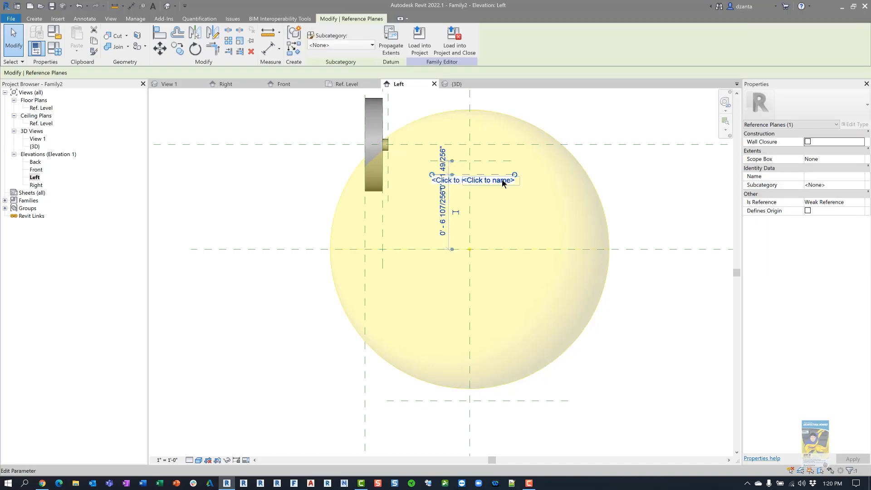
click(501, 179)
text(Top)
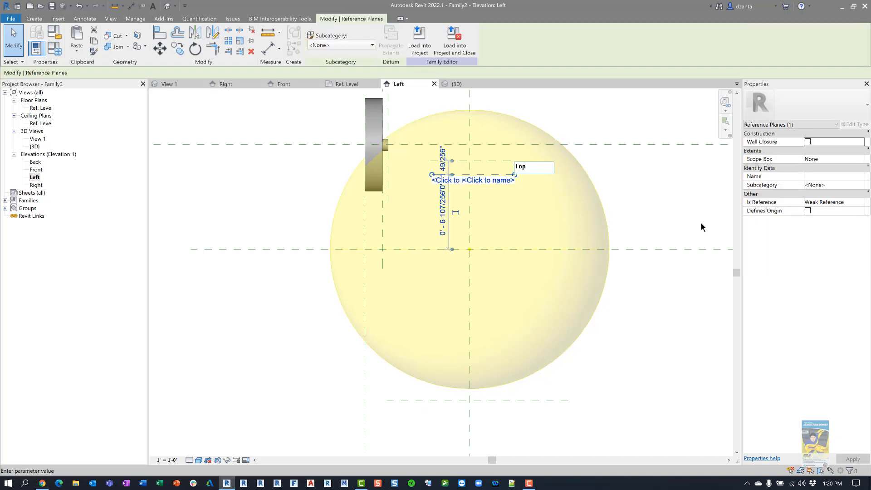
text( Housing RP)
key(Return)
click(684, 197)
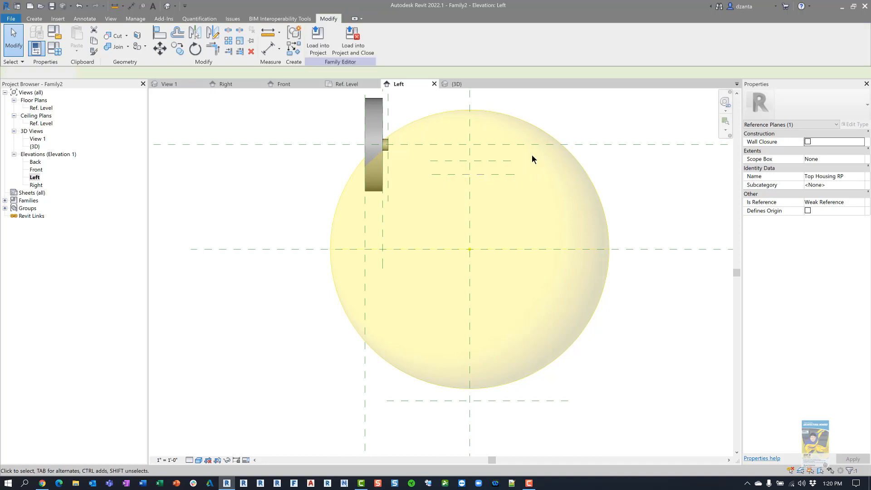
Name the upper of the two short horizontal reference planes "Upper RP Housing"
click(500, 161)
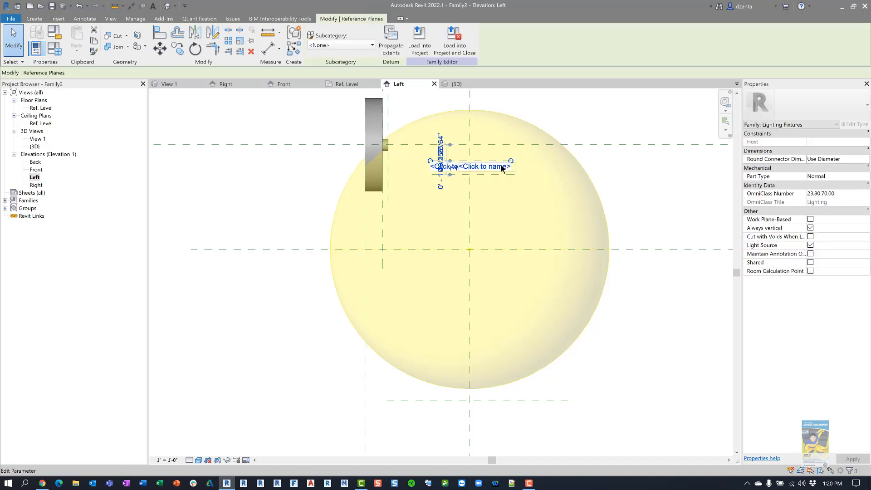
click(501, 165)
text(Upper)
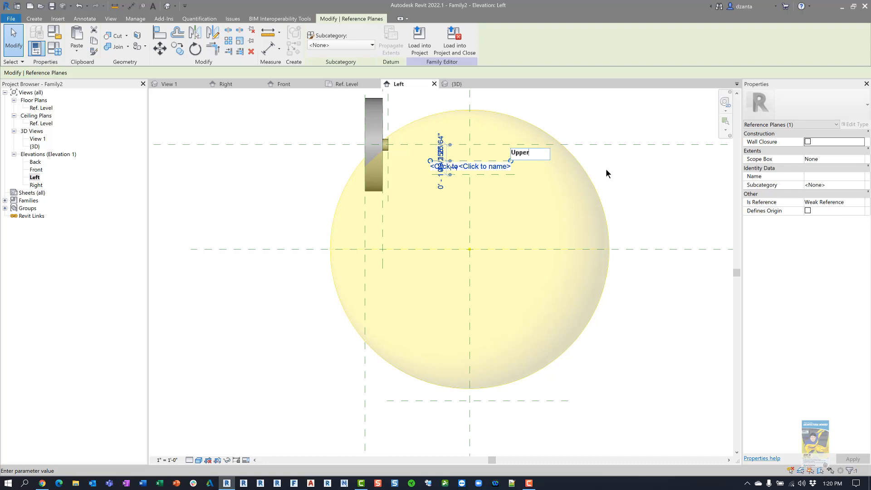
text( RP Housing)
key(Return)
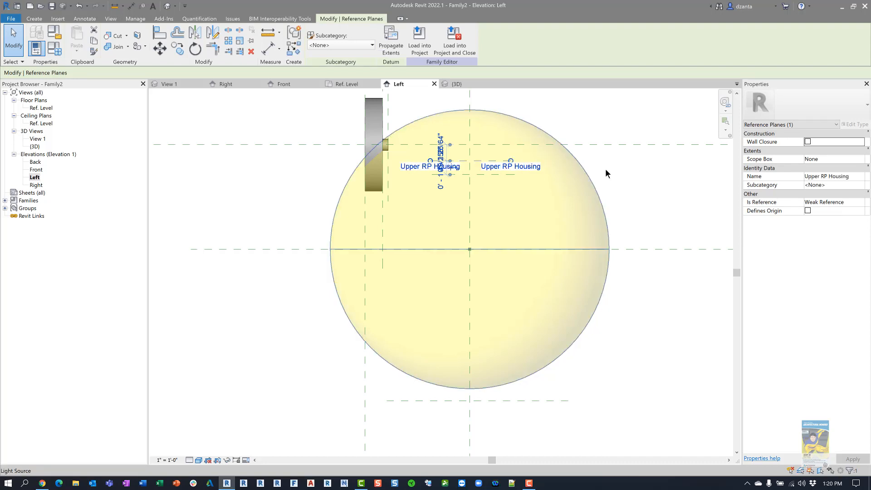
click(620, 188)
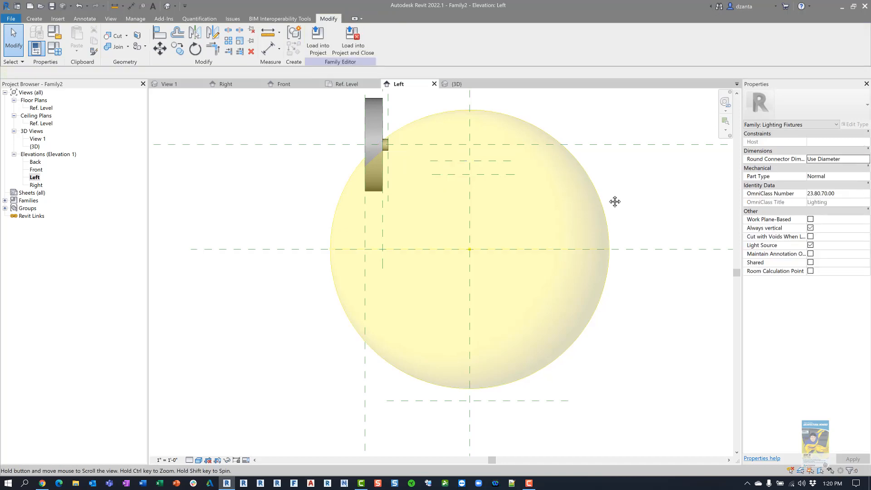
Dimension the gap between the Top Housing RP and Upper RP Housing planes, placing it outside the light source sphere
middle_drag(619, 188, 584, 208)
key(d)
key(i)
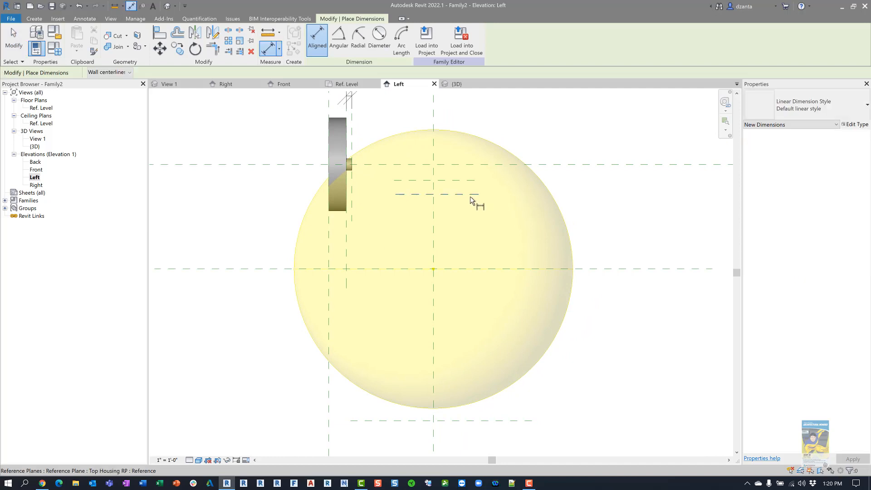
click(468, 195)
click(469, 180)
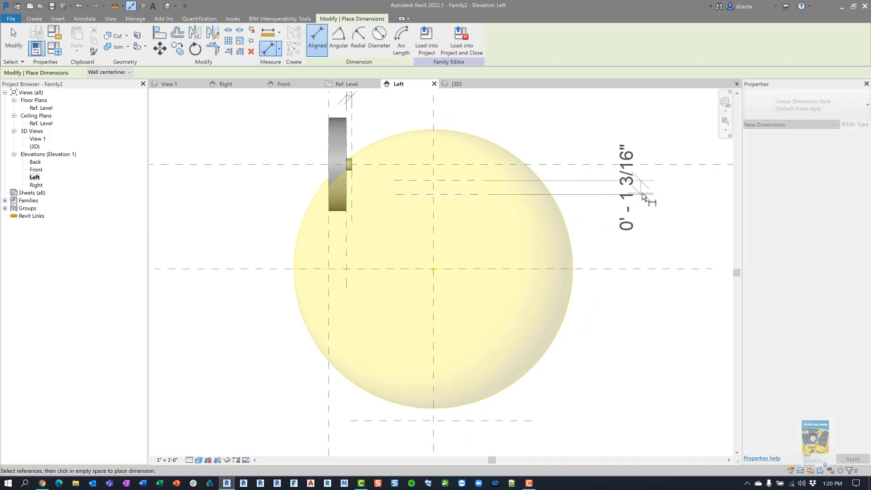
click(644, 189)
key(Escape)
key(Escape)
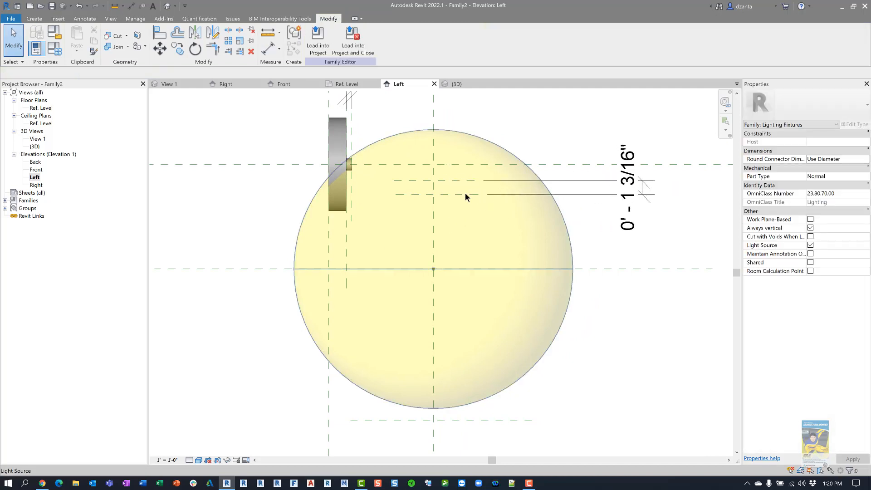
Dimension the distance from the Upper RP Housing plane to the collar's horizontal center plane
key(d)
key(i)
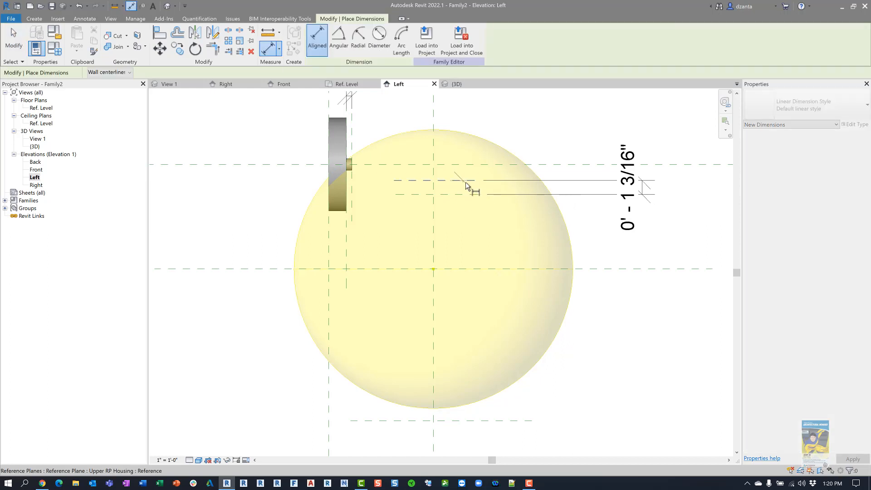
click(583, 164)
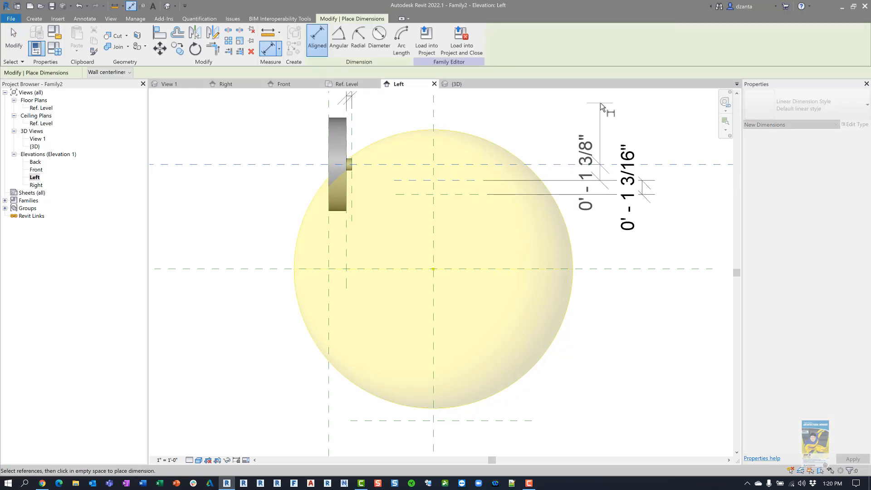
click(600, 103)
key(Escape)
key(Escape)
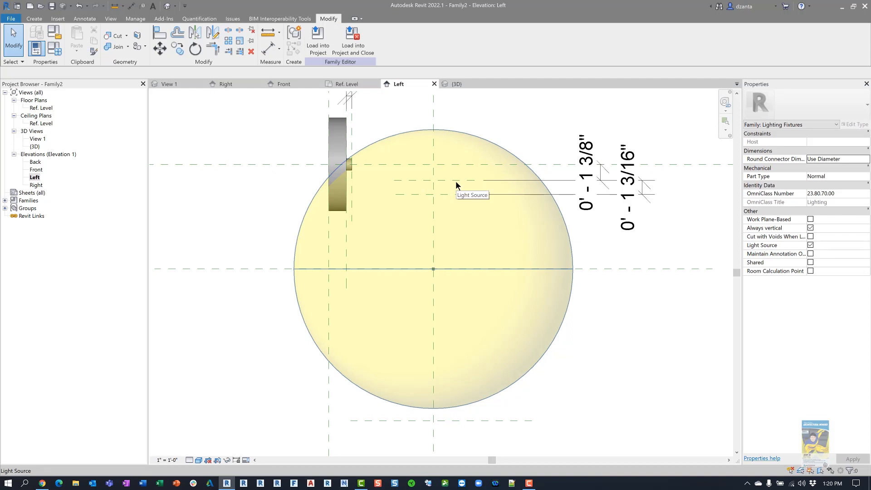
Set the Upper RP Housing plane's distance from the collar's horizontal center plane to 1.25"
click(455, 180)
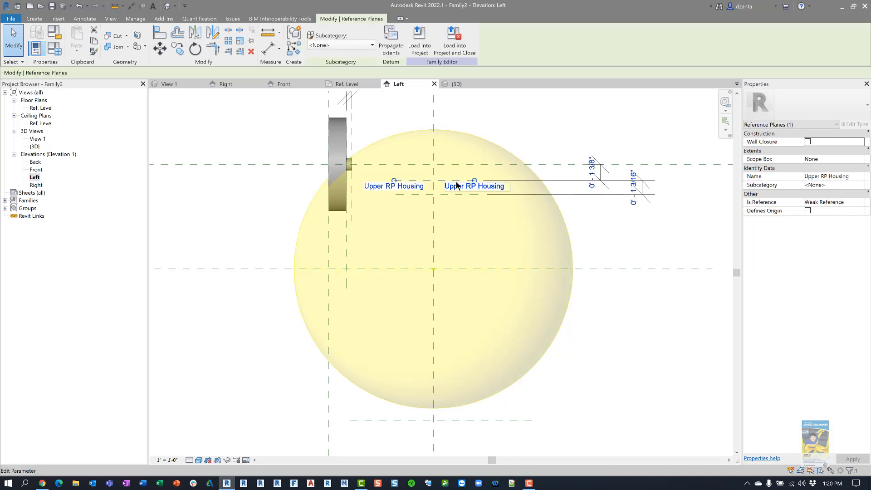
click(592, 172)
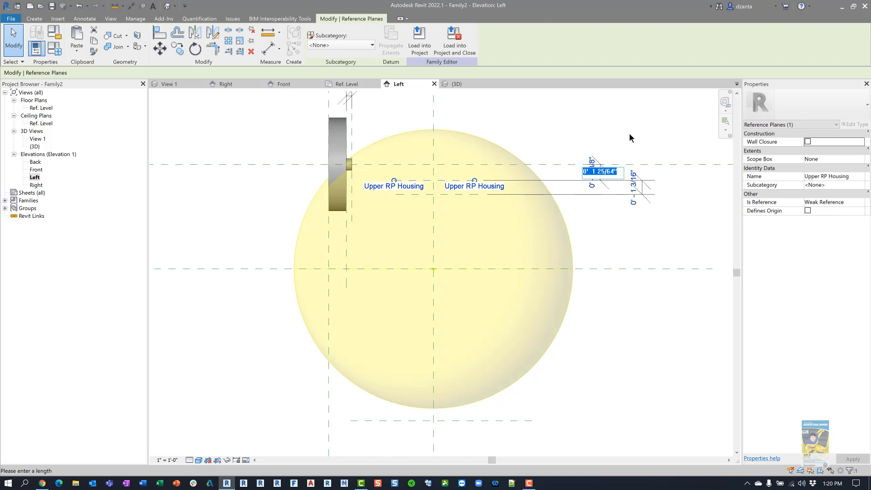
text(1.25")
key(Return)
click(629, 138)
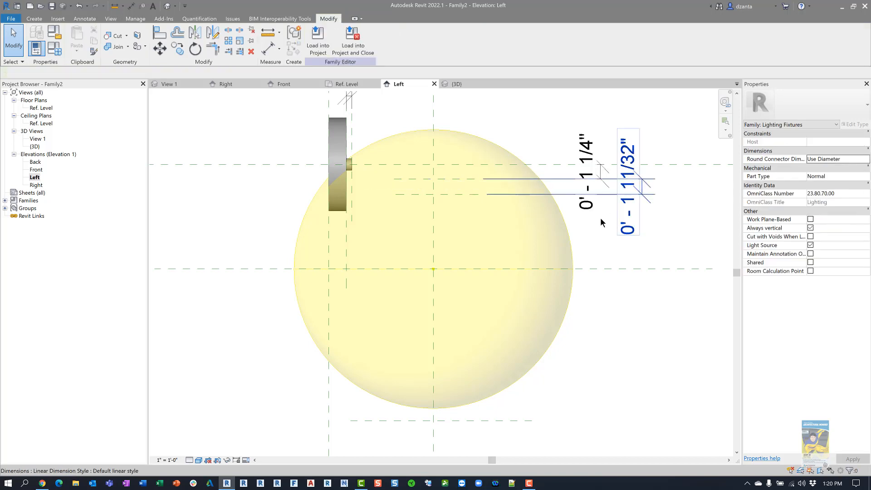
Set the distance between the Upper RP Housing and Top Housing RP planes to 1" and lock that dimension
click(456, 195)
click(633, 186)
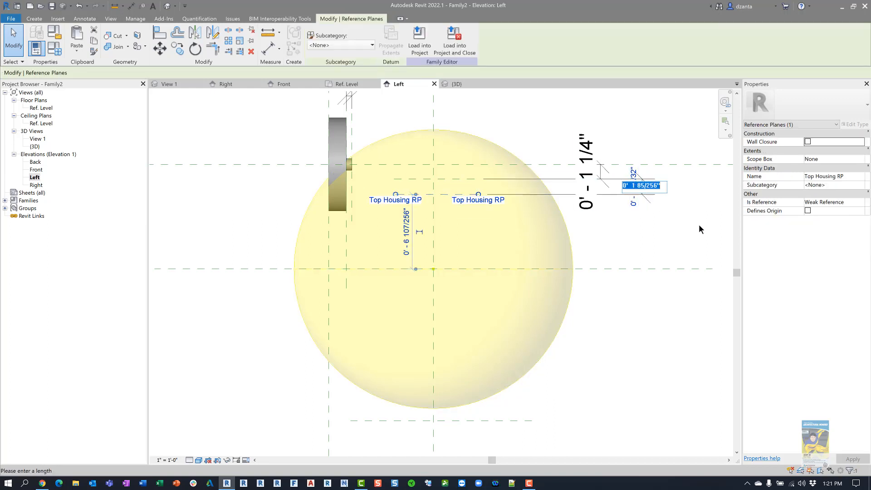
text(1")
key(Return)
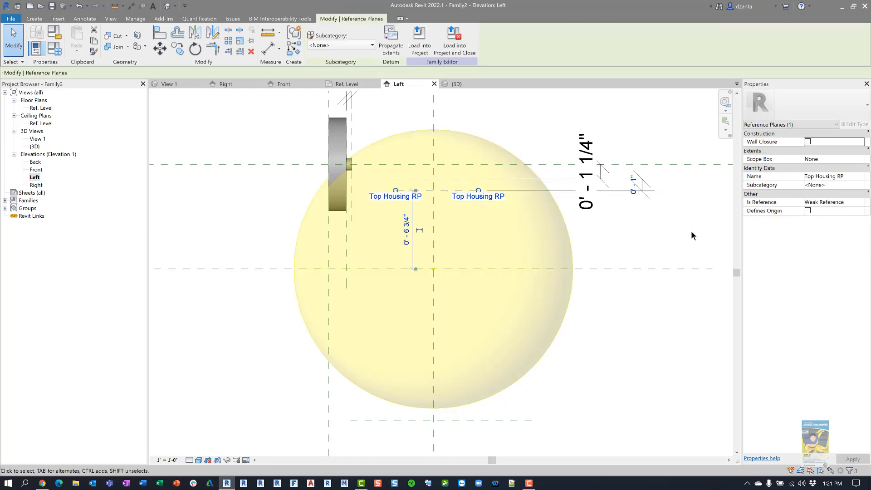
click(644, 200)
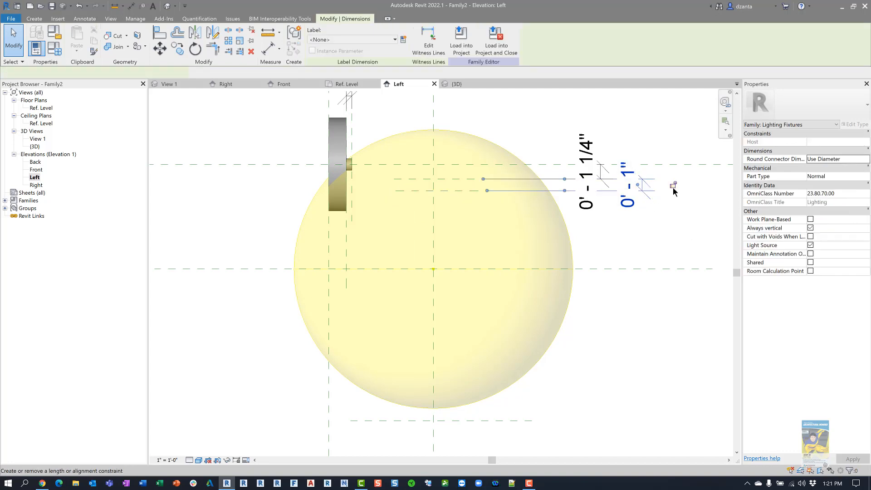
click(672, 187)
click(670, 217)
Check the sconce photo in the browser and set the Upper RP Housing plane 2.5" below the collar's horizontal center plane
click(591, 150)
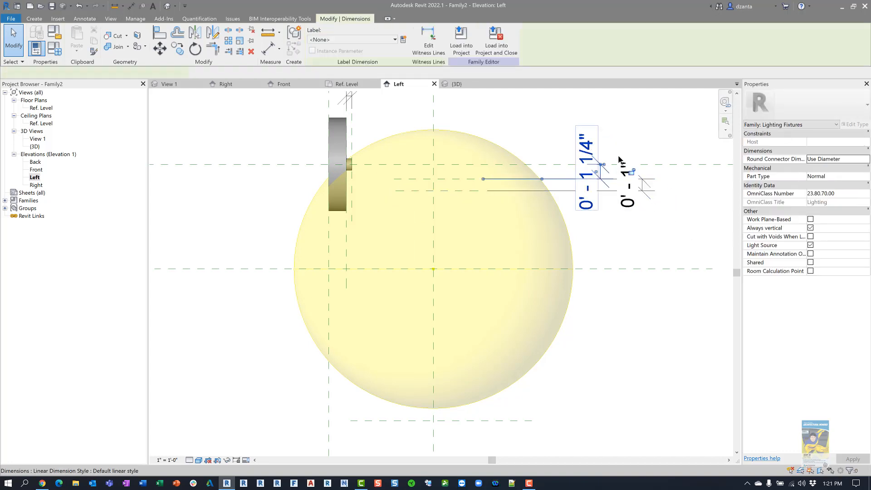
click(679, 227)
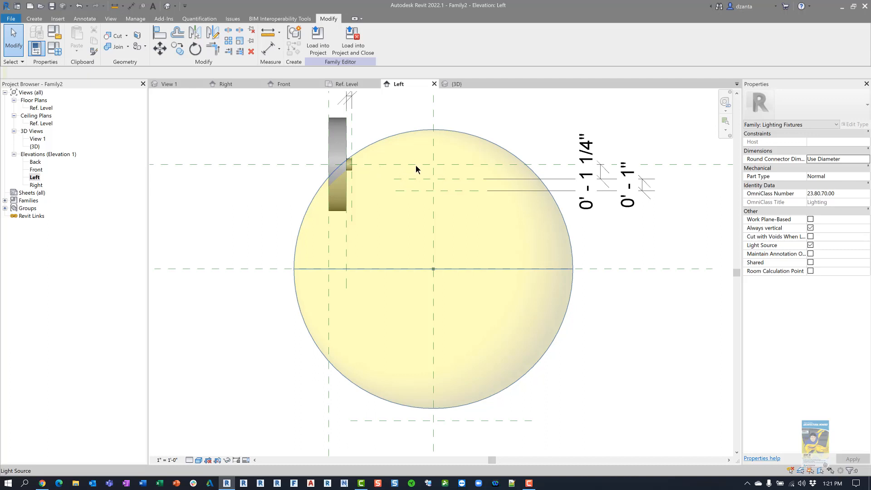
key(alt+Tab)
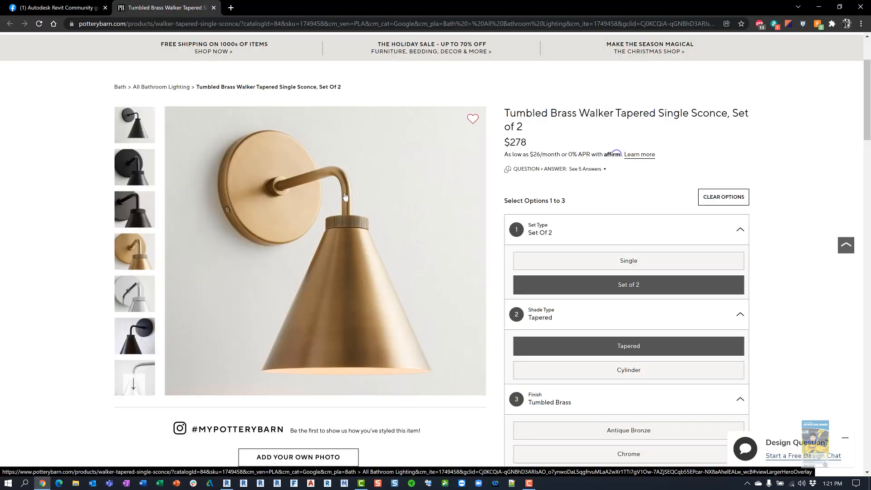
key(alt+Tab)
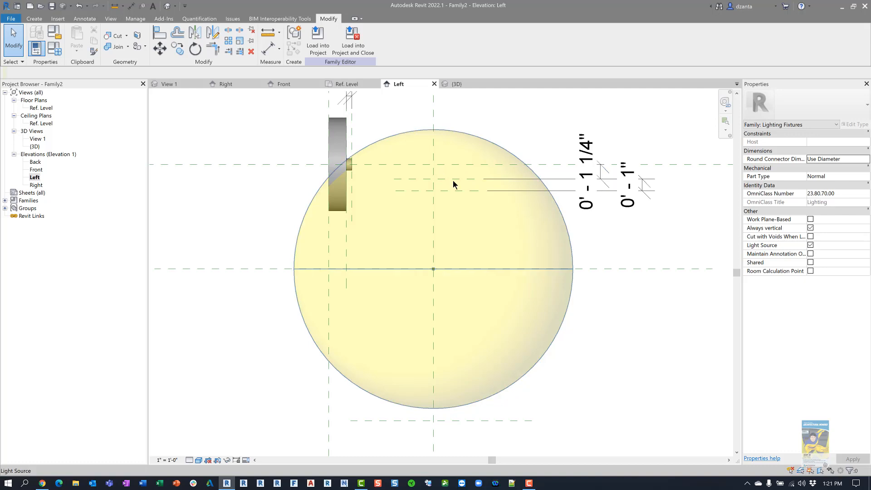
click(587, 163)
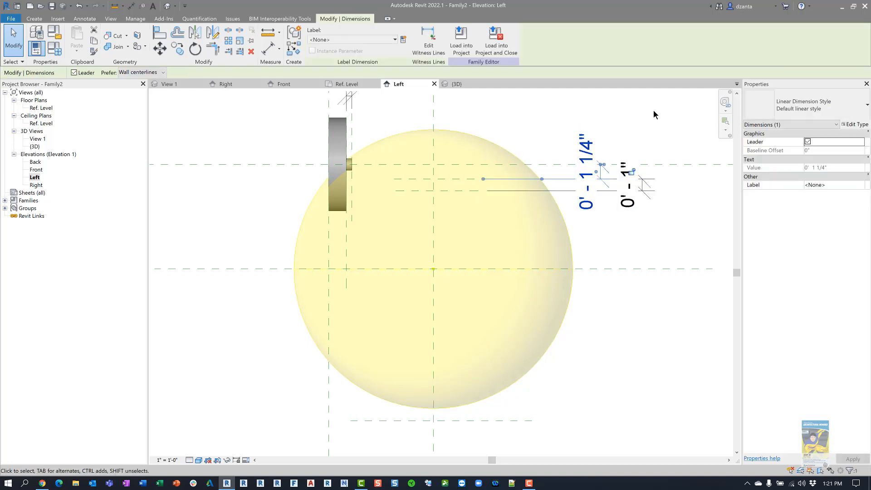
click(653, 109)
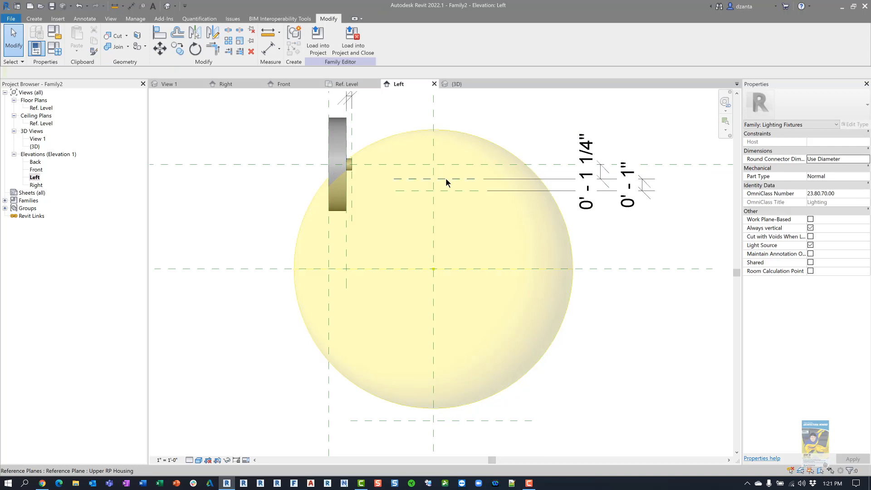
click(445, 178)
click(591, 169)
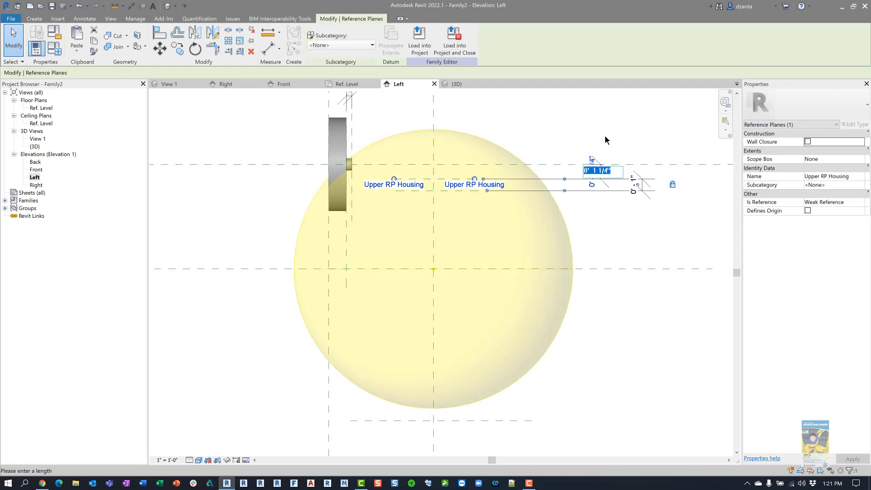
text(2.5")
key(Return)
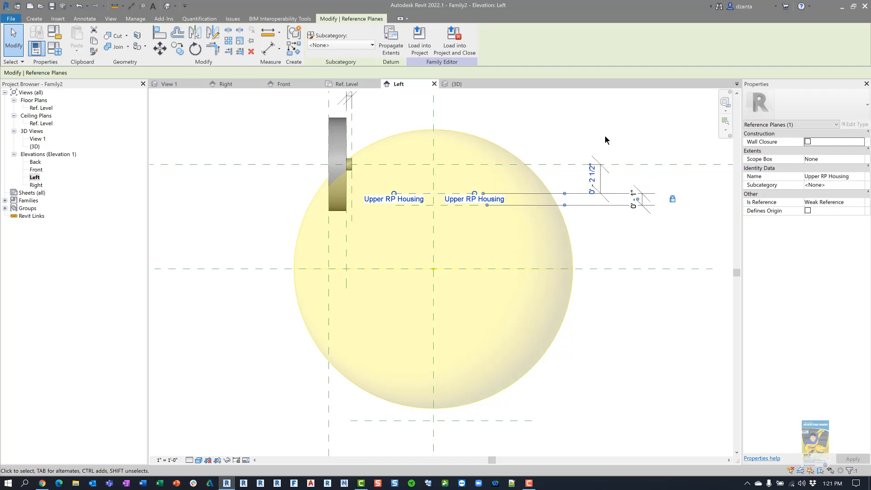
Recheck the sconce photo in the browser and set the Upper RP Housing plane 3" below the collar's horizontal center plane
key(alt+Tab)
key(alt+Tab)
click(597, 175)
text(3")
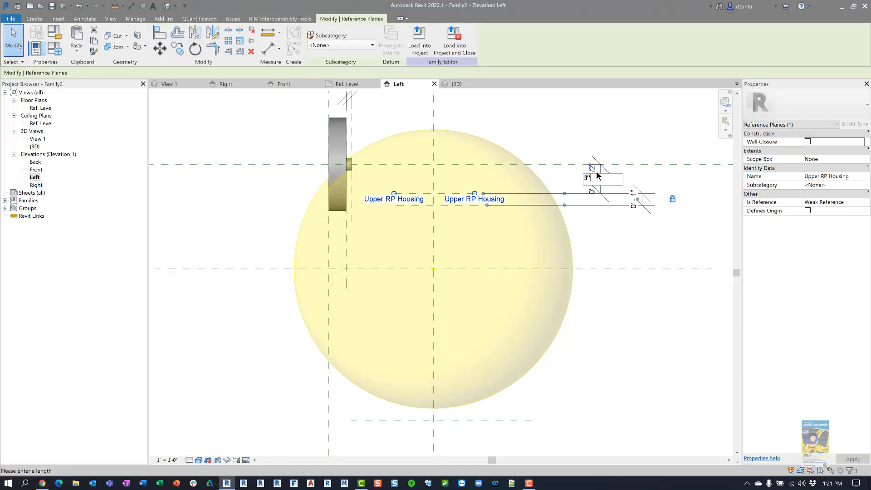
key(Return)
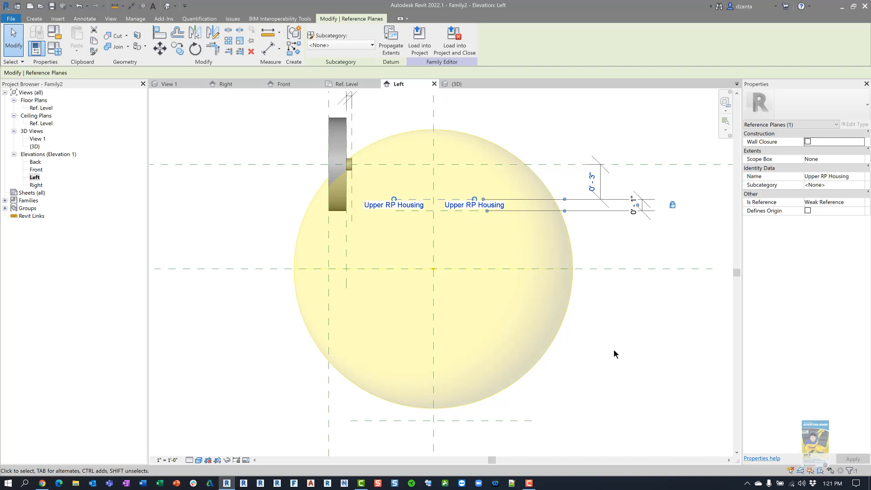
click(624, 344)
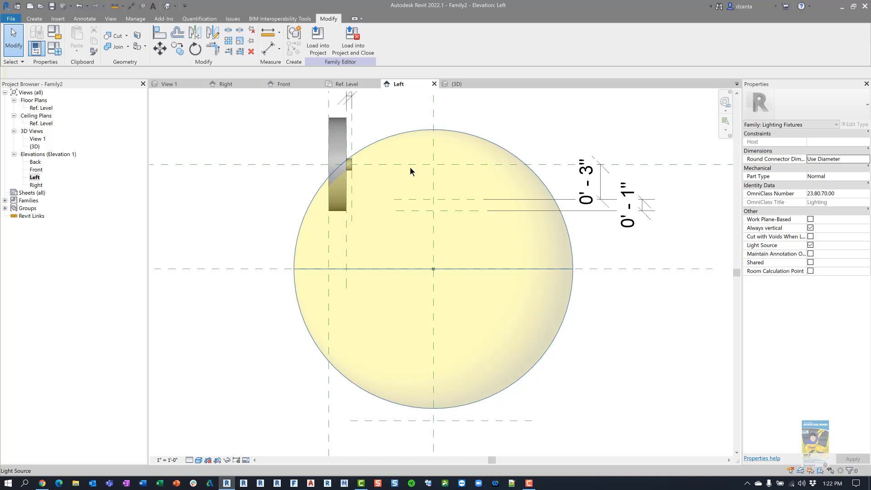
Look at the fixture in 3D and inspect the name of the vertical reference plane in the Ref. Level floor plan
click(457, 83)
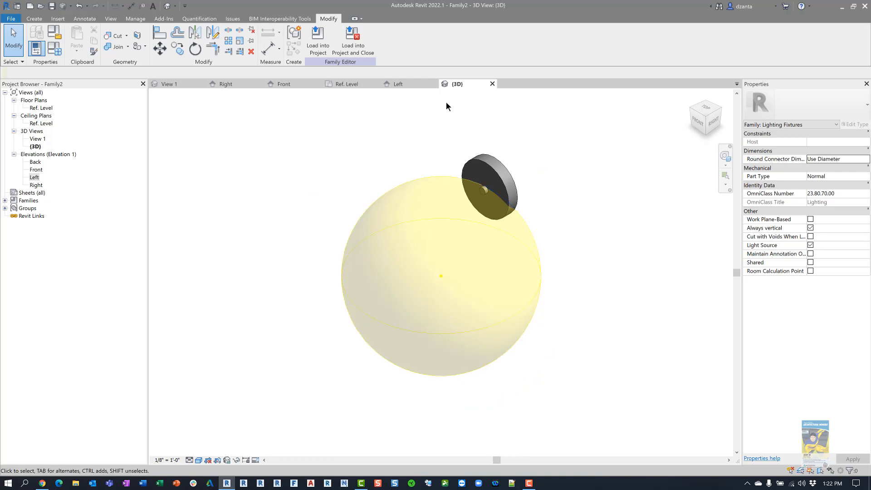
double_click(41, 107)
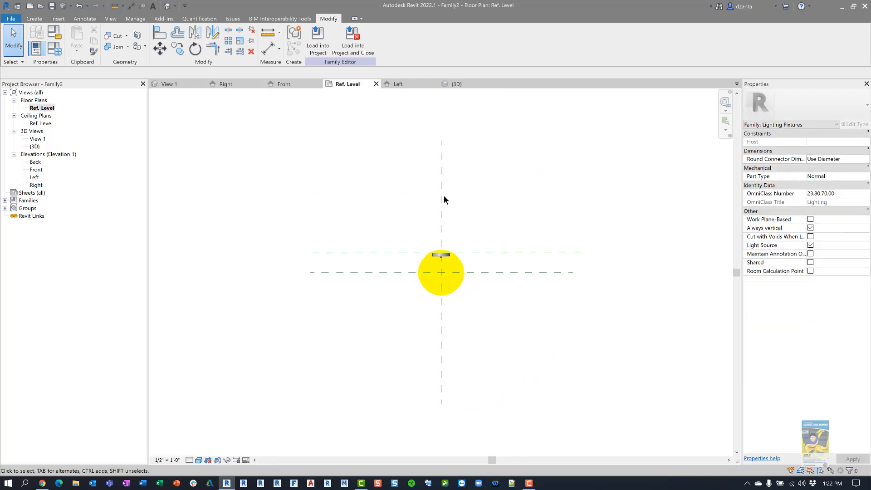
click(440, 192)
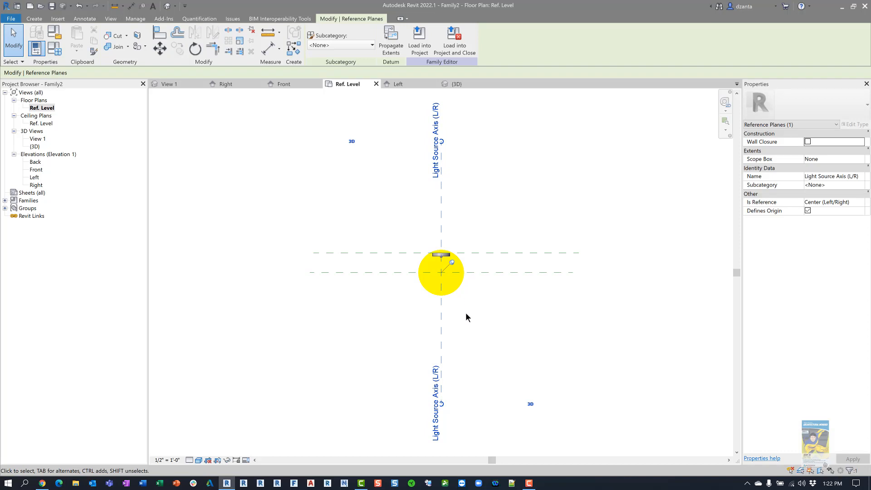
click(376, 209)
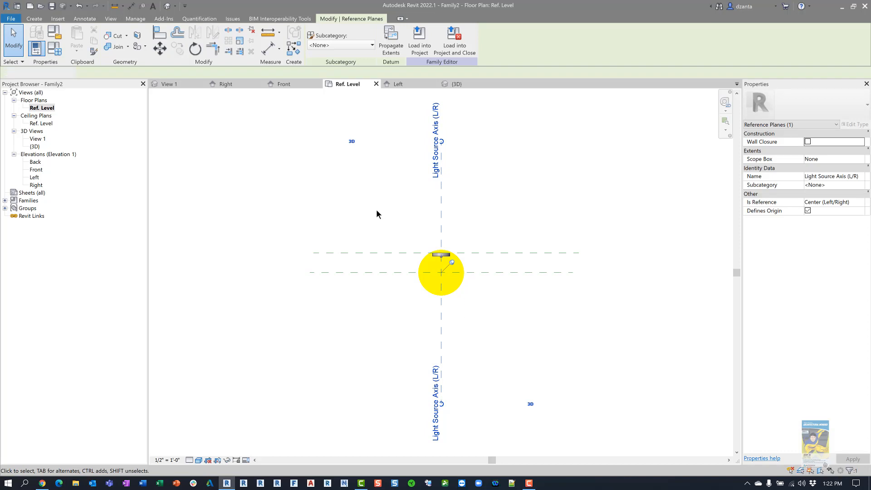
click(401, 85)
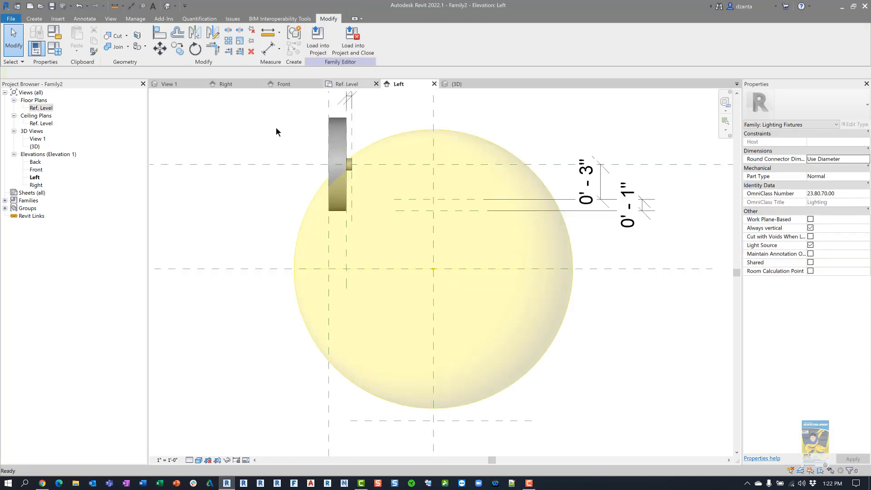
Set the Left elevation's work plane to the Light Source Axis (L/R) reference plane
click(35, 18)
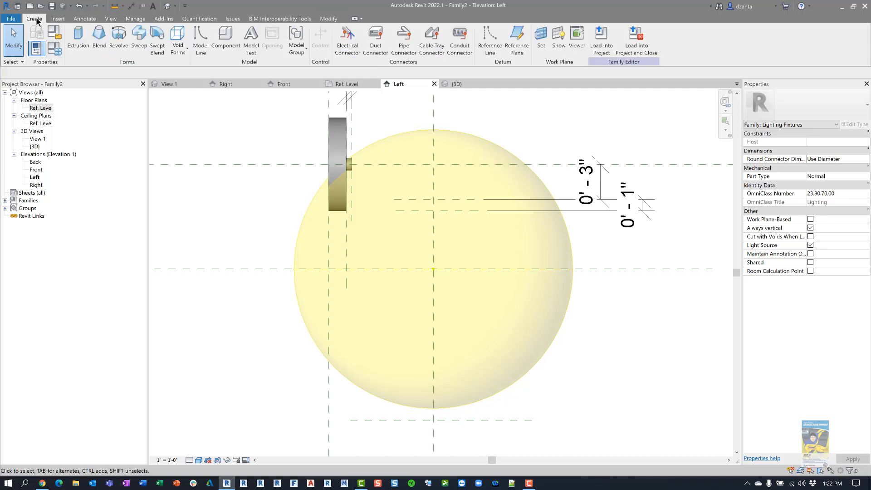
click(541, 41)
click(418, 242)
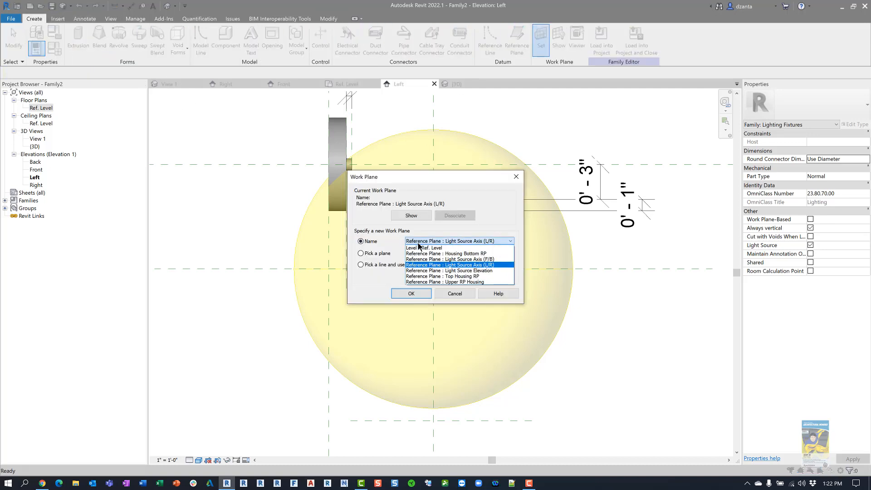
click(417, 247)
click(399, 293)
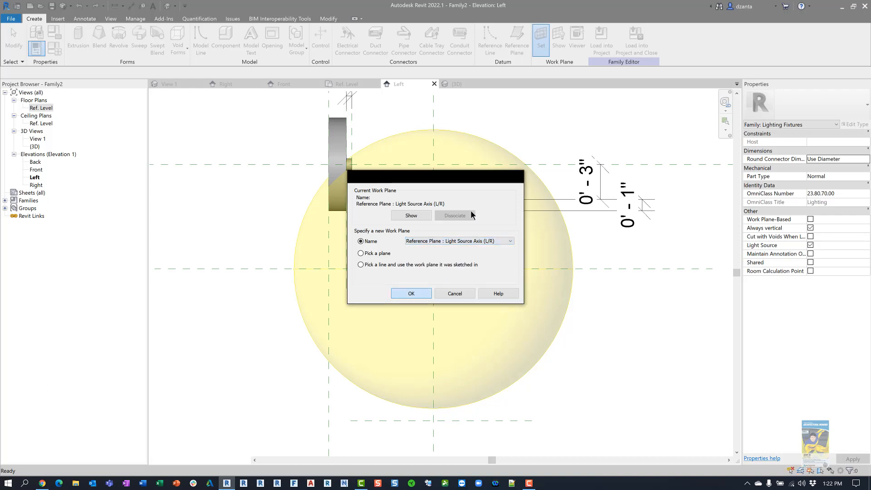
Check where the Light Source Axis (L/R) plane runs in the Ref. Level floor plan, and return to the Left elevation
double_click(41, 108)
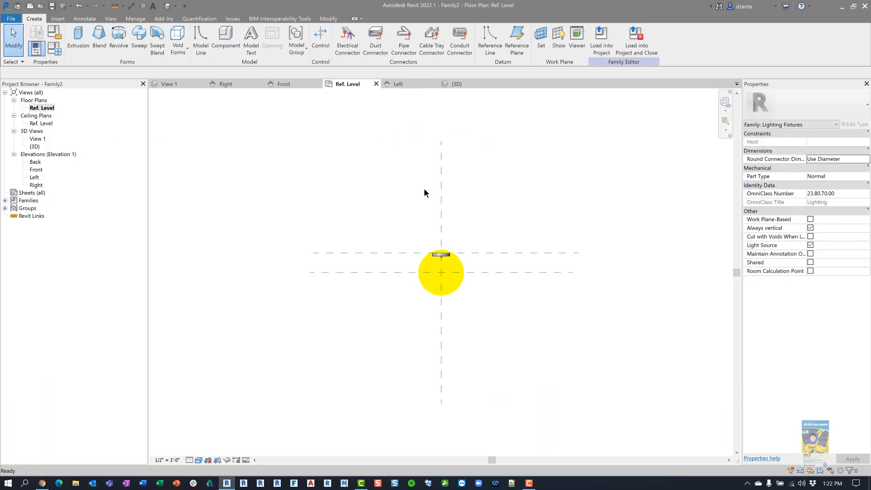
click(443, 181)
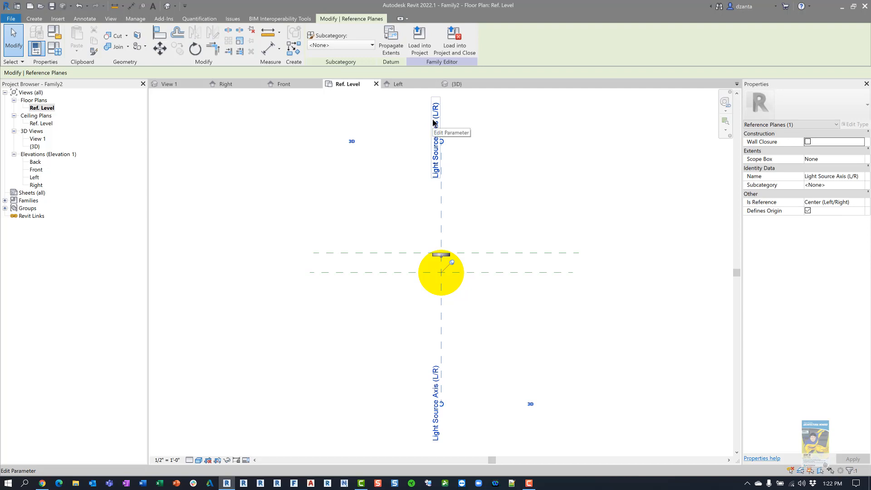
click(379, 100)
click(410, 84)
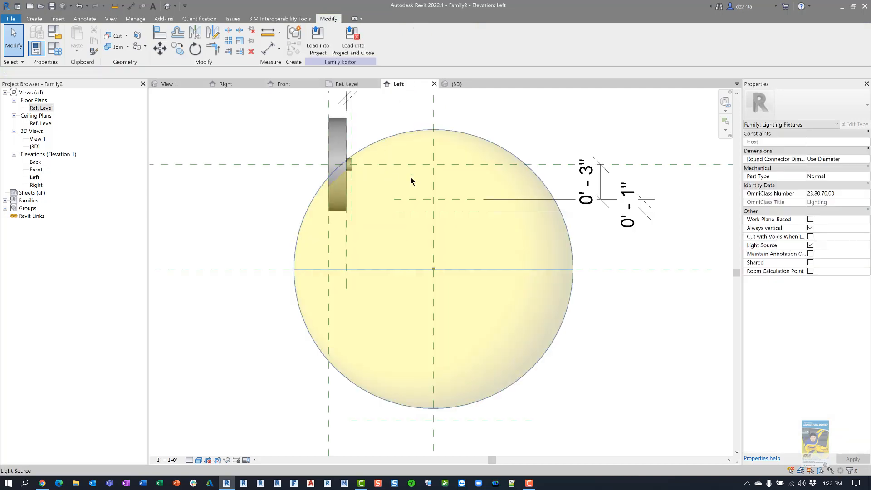
Start a sweep and pick the collar's horizontal center plane and the vertical plane through the light source center as path lines
scroll(427, 133, up, 3)
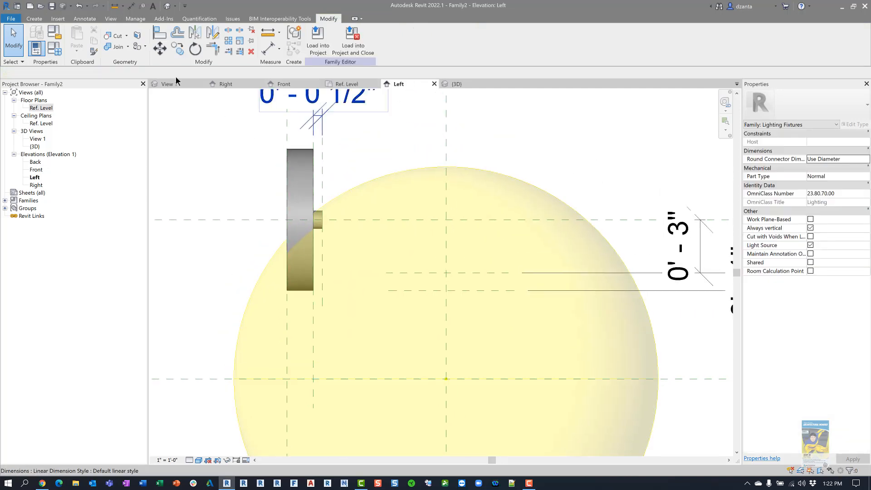
click(41, 18)
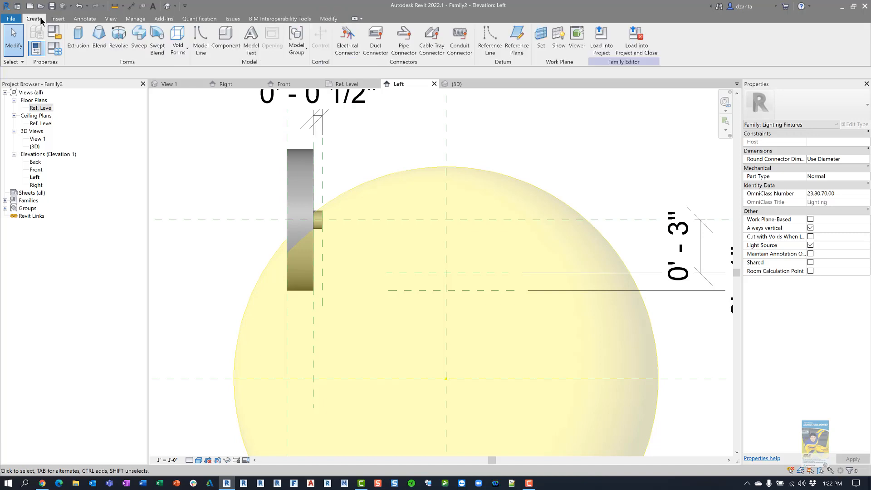
click(139, 45)
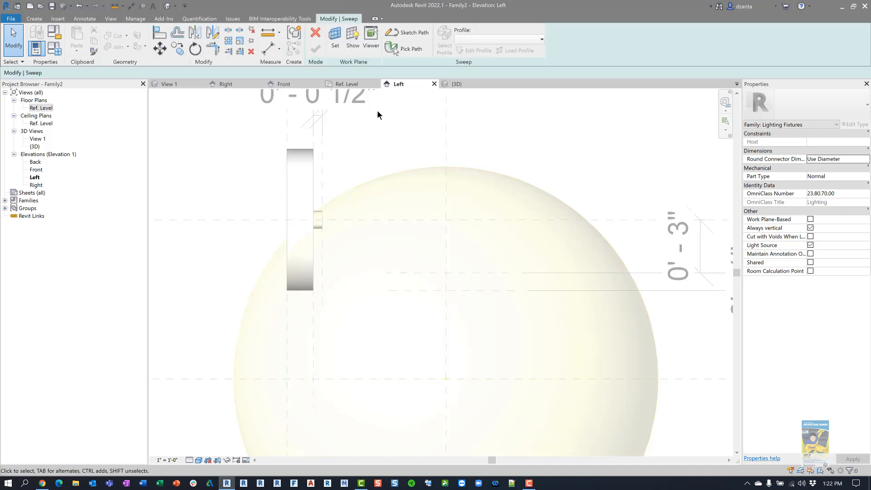
click(420, 34)
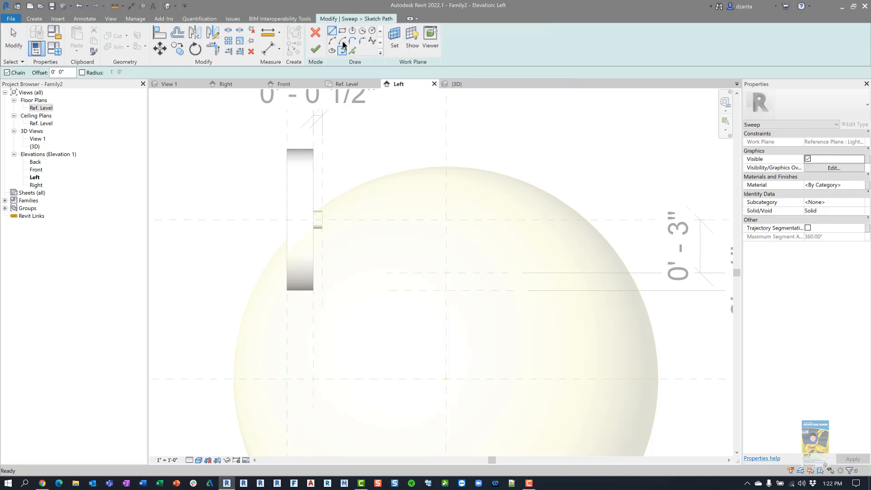
click(352, 51)
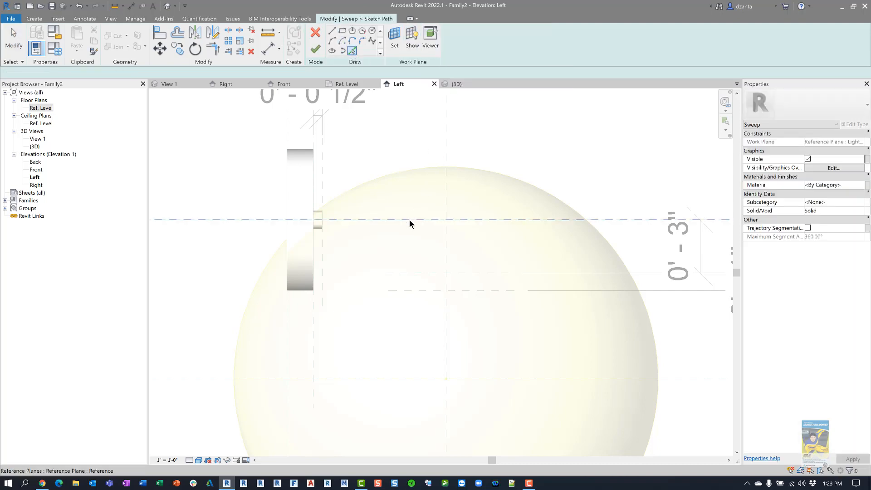
click(445, 259)
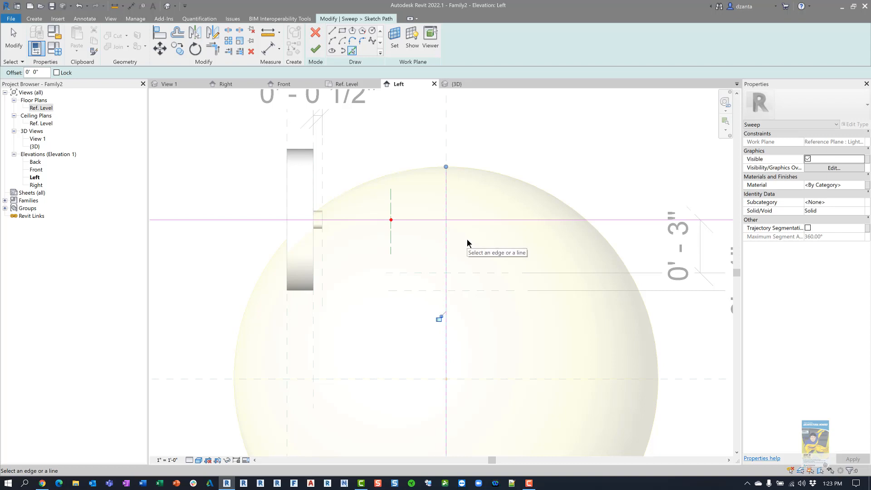
Trim the two sweep path lines to a corner, keeping the segments toward the wall and downward
key(Escape)
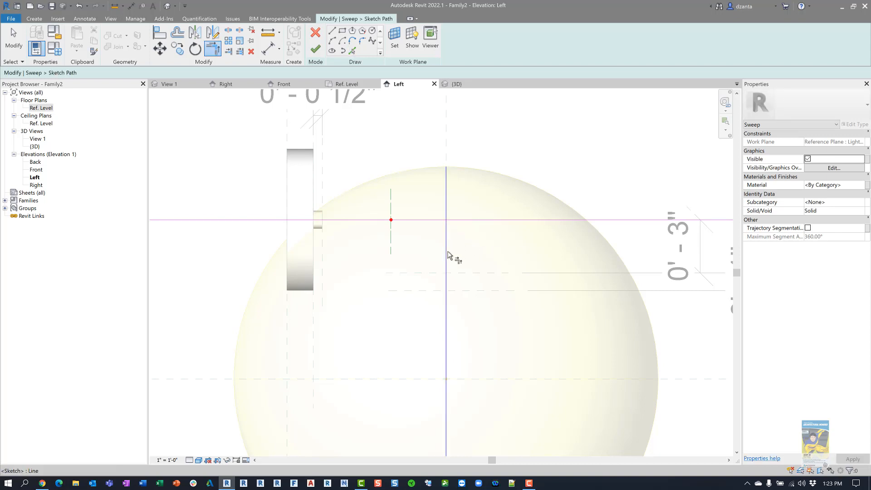
click(446, 255)
click(437, 219)
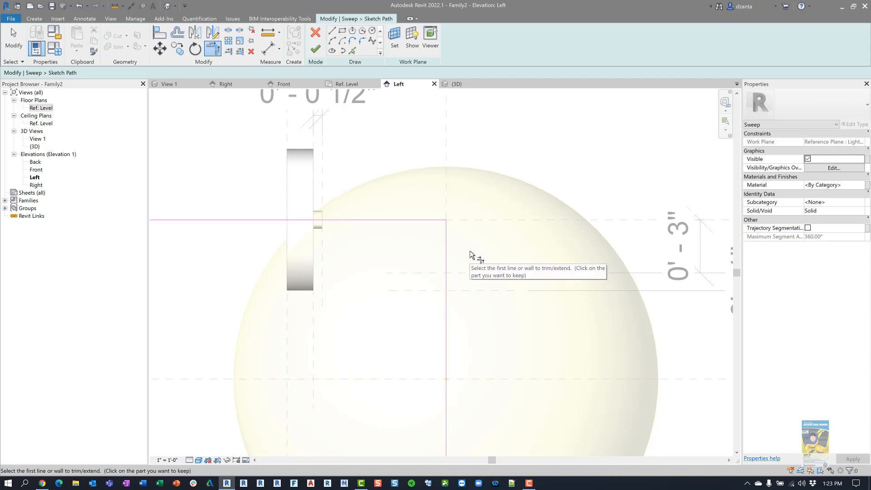
key(Escape)
Shorten the horizontal path line to the collar's outer face, leaving it 7" long
scroll(469, 252, down, 4)
scroll(478, 213, down, 2)
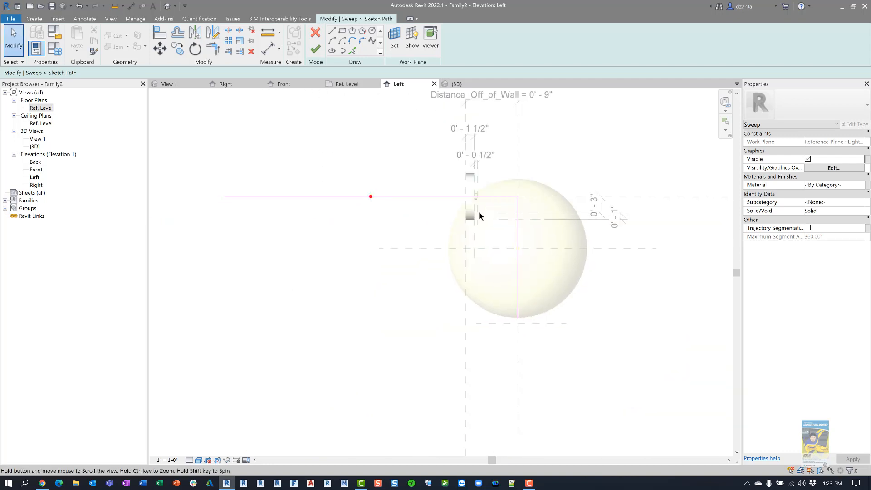
click(393, 196)
drag(238, 191, 477, 196)
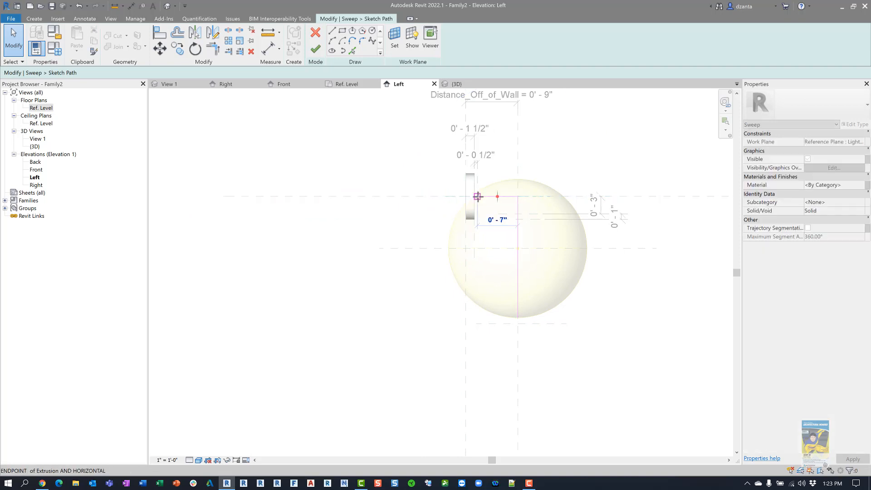
Shorten the vertical sweep path line to the lower reference plane beneath the corner, leaving it 4" long
click(489, 190)
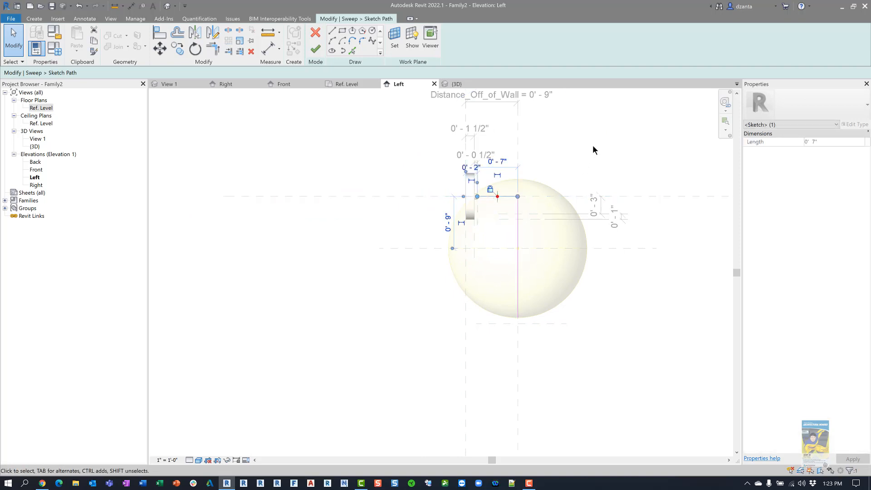
click(593, 145)
click(519, 308)
drag(517, 322, 516, 220)
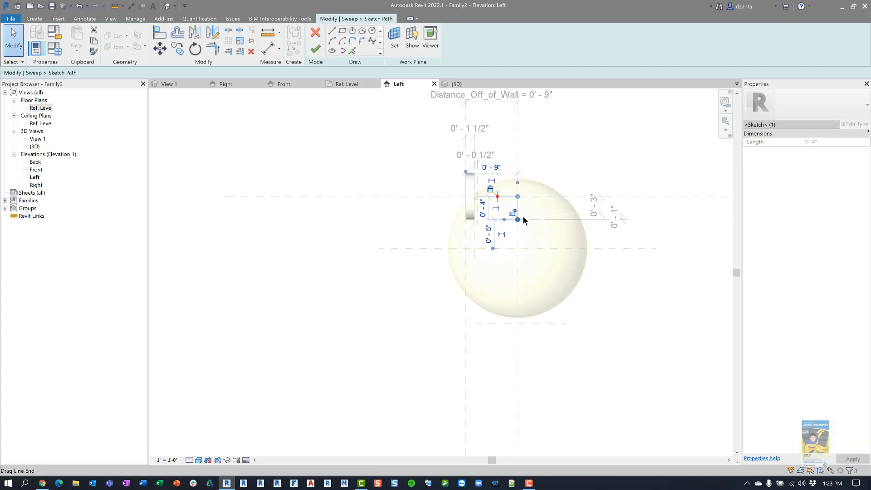
click(554, 161)
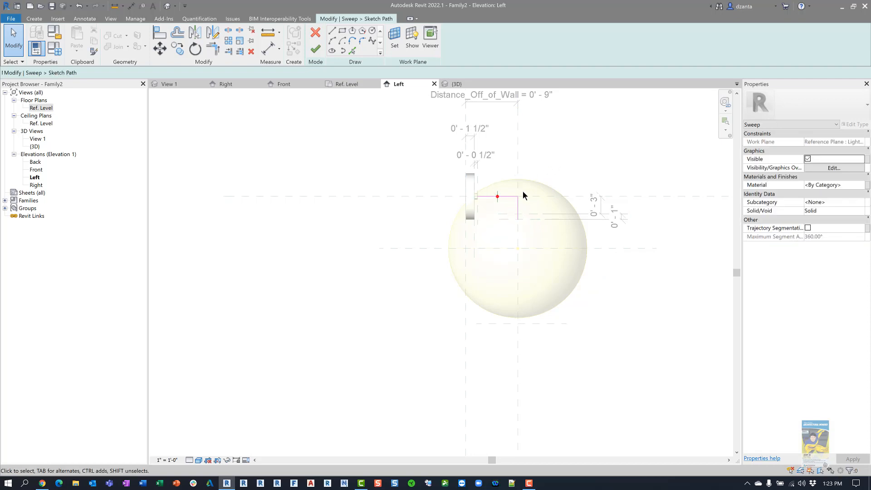
Fillet the corner between the horizontal and vertical sweep path lines with a fixed 1/2" radius
scroll(522, 191, up, 3)
scroll(496, 221, up, 2)
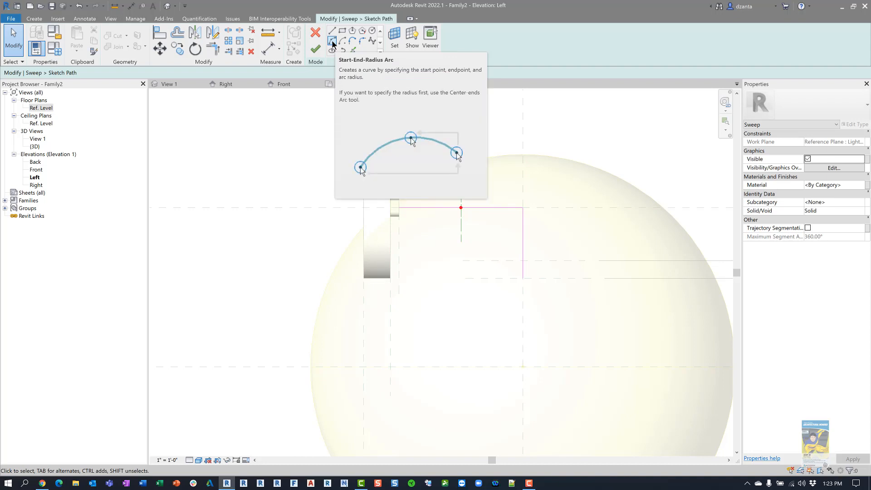
click(362, 40)
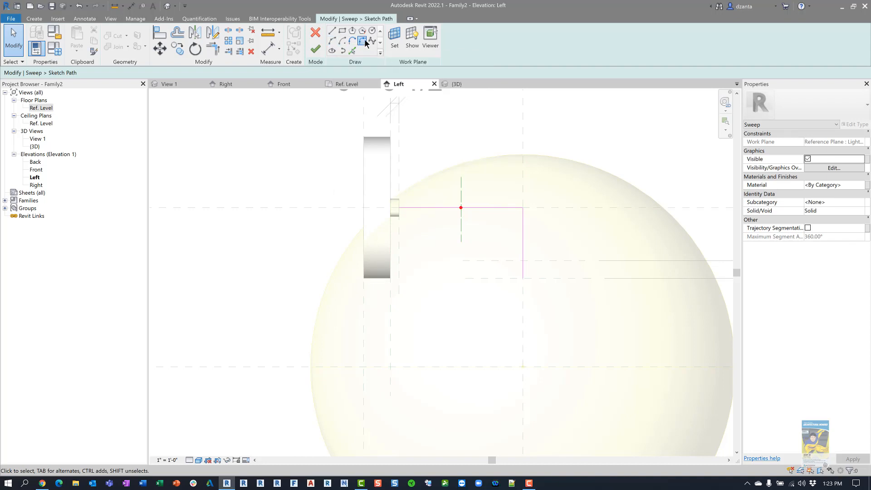
click(42, 73)
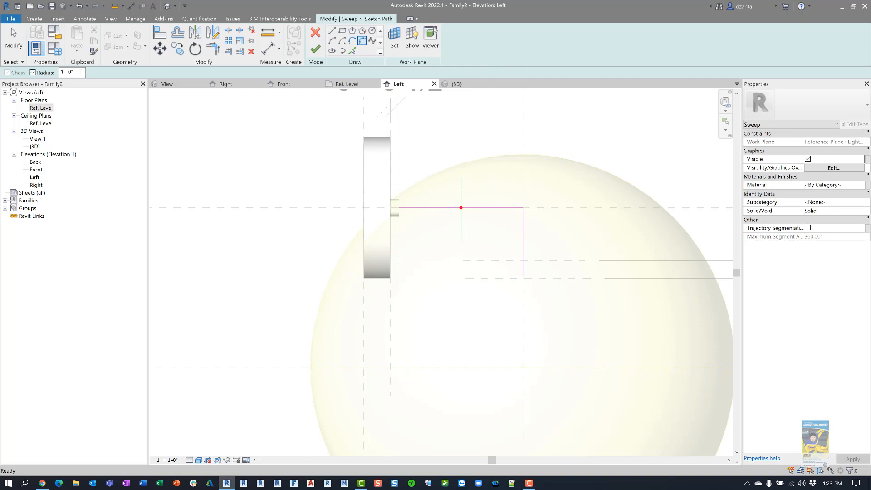
click(58, 72)
text(1")
key(Return)
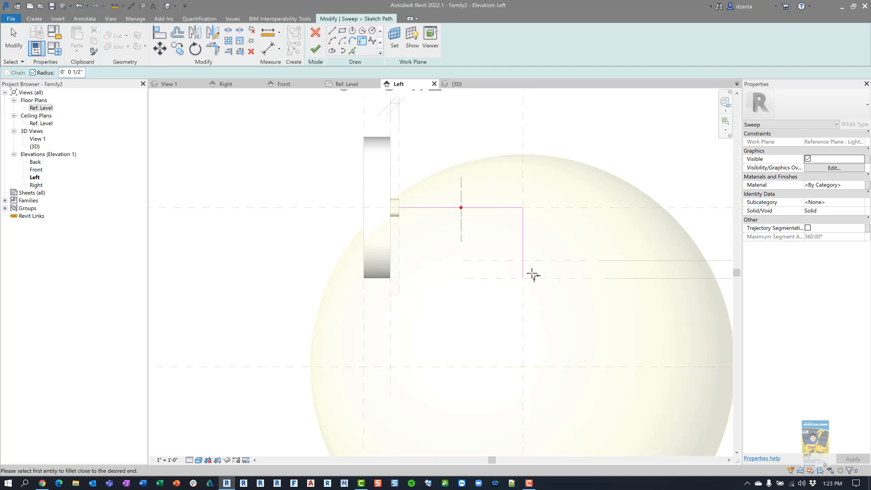
click(501, 208)
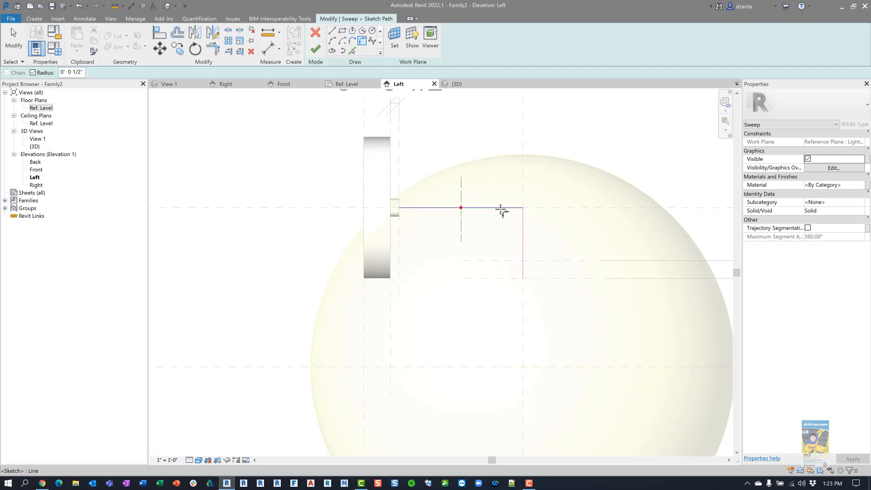
click(522, 223)
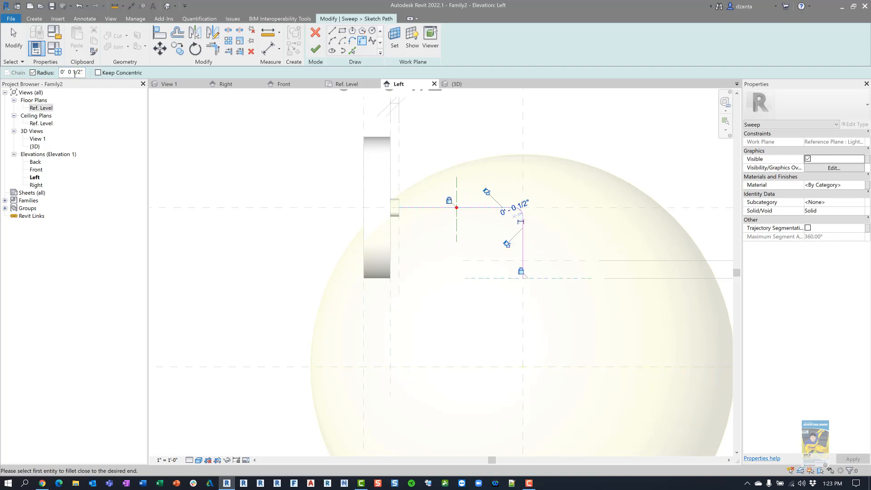
Set the fillet radius to 2" and round the corner between the two sweep path lines again
drag(83, 75, 54, 73)
text(2)
click(522, 240)
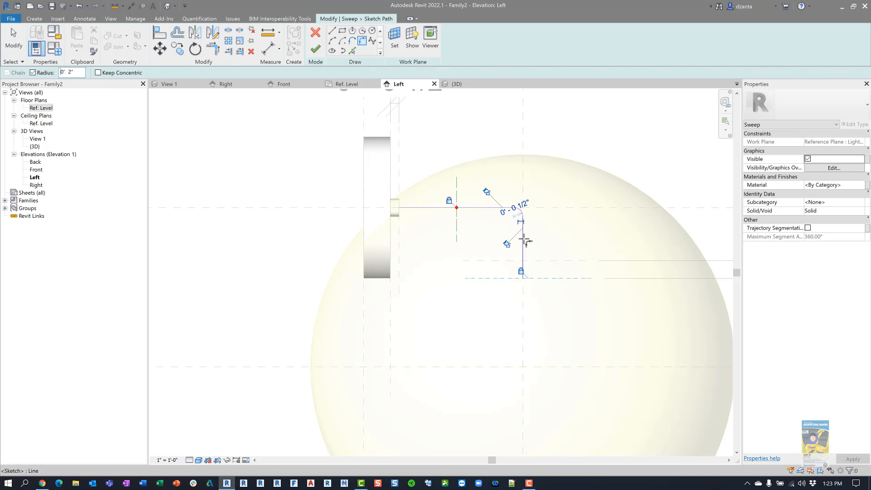
click(480, 209)
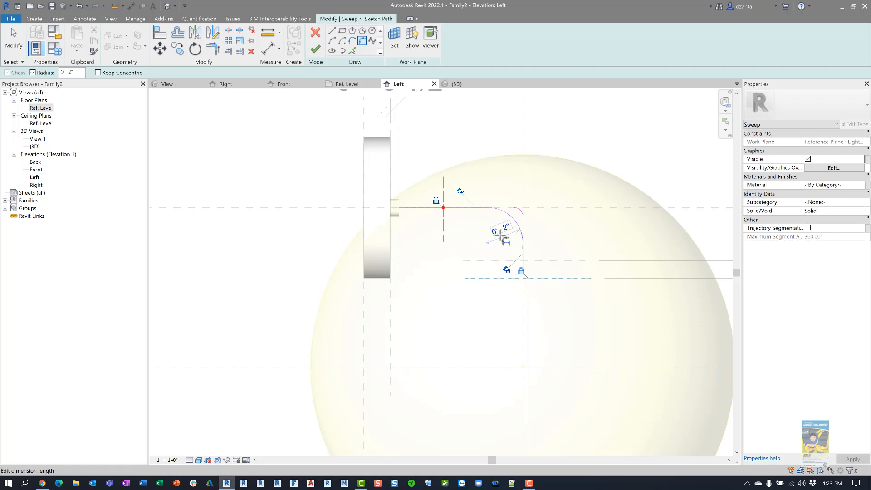
scroll(500, 235, up, 1)
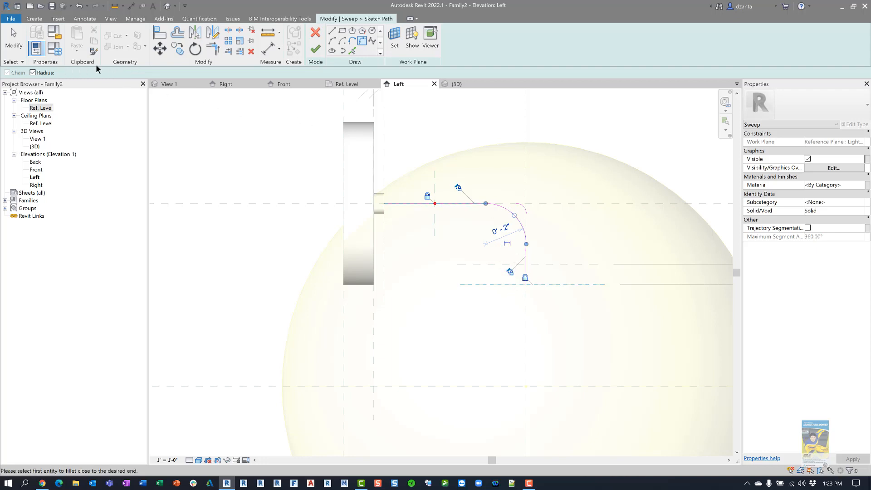
Delete the leftover 1/2" radius arc outside the larger bend of the sweep path
click(18, 43)
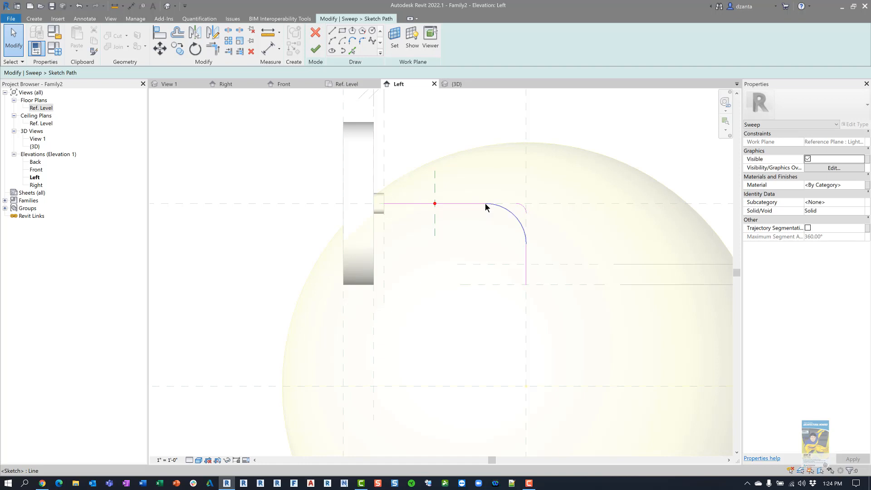
click(521, 211)
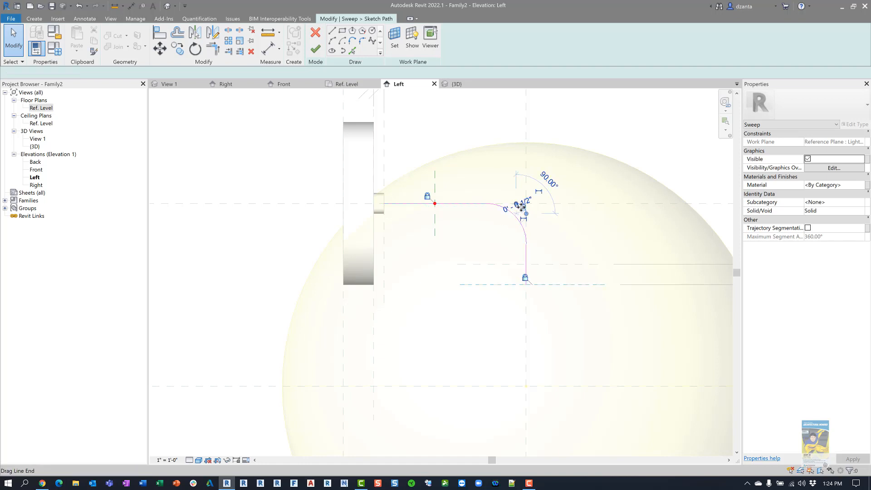
click(595, 160)
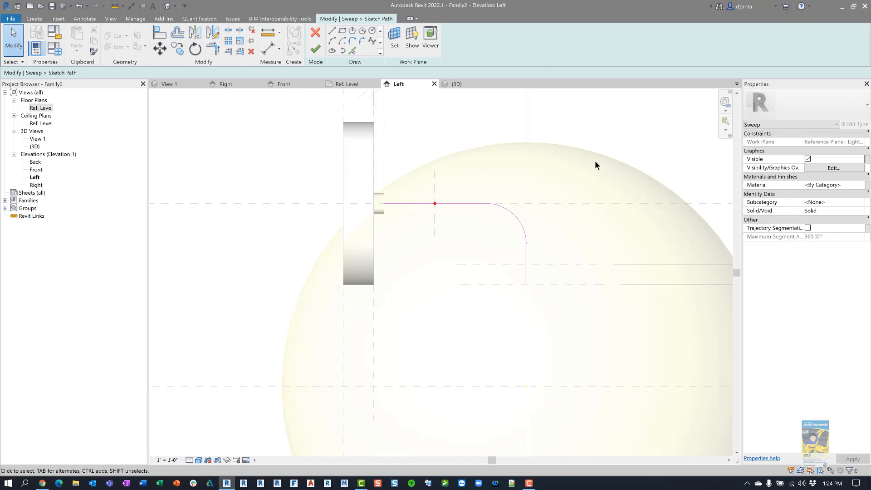
Review the bent path in the 3D view, switch to the Front elevation and finish the sweep path sketch
click(462, 85)
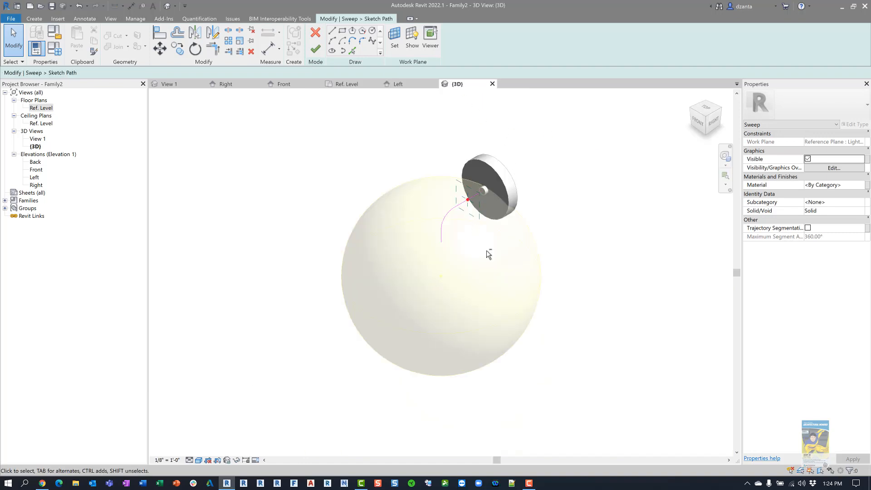
shift+middle_drag(503, 246, 647, 235)
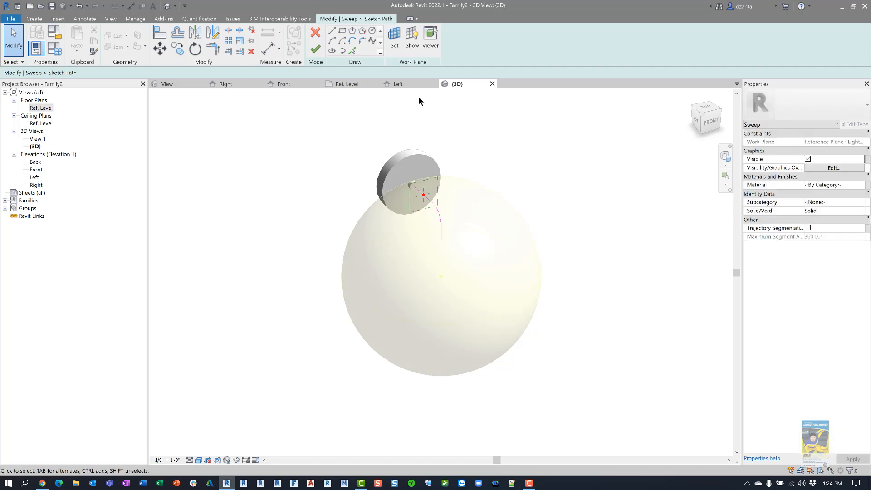
click(284, 84)
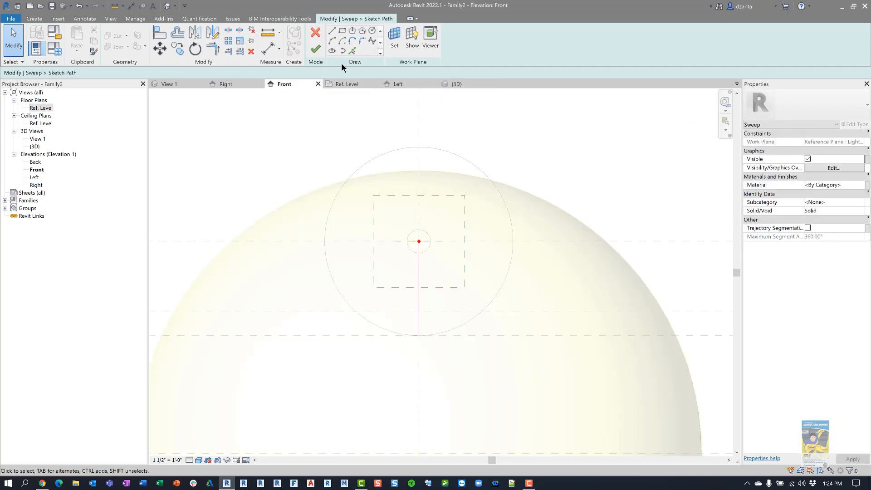
click(316, 49)
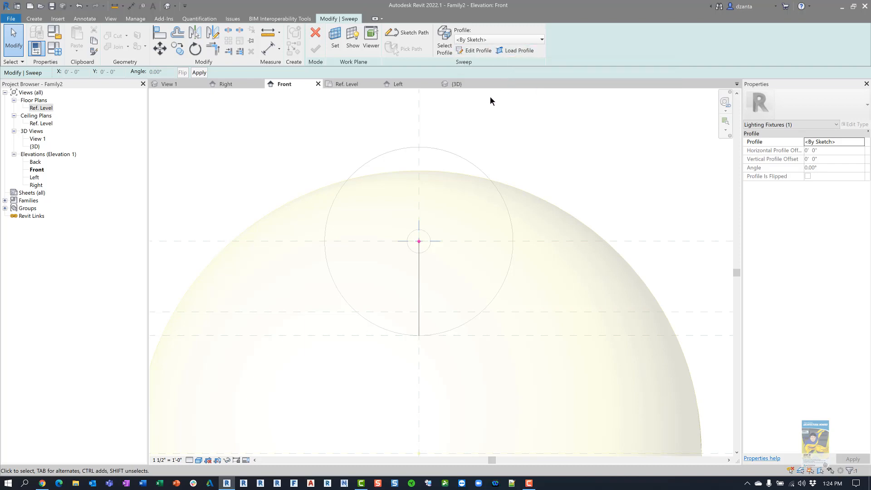
Edit the sweep profile and sketch a circle of 1/4" radius centered on the path's profile origin
click(476, 50)
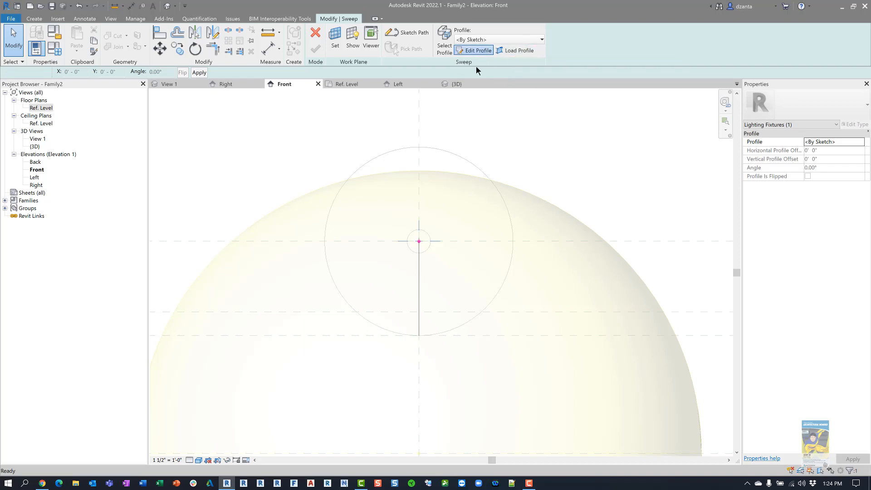
scroll(424, 247, up, 4)
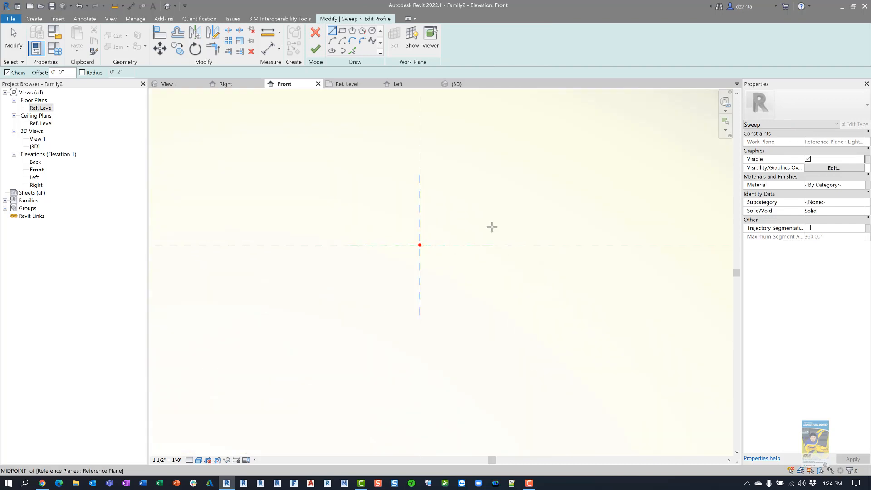
click(371, 31)
click(420, 244)
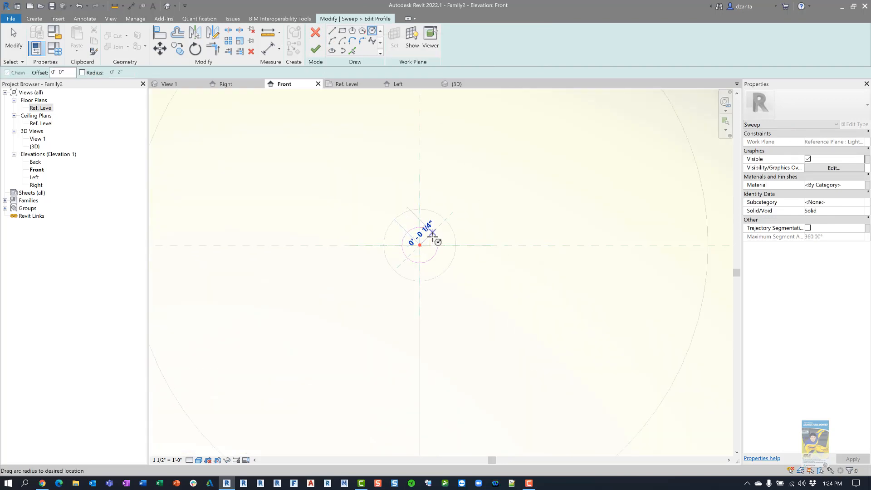
click(432, 233)
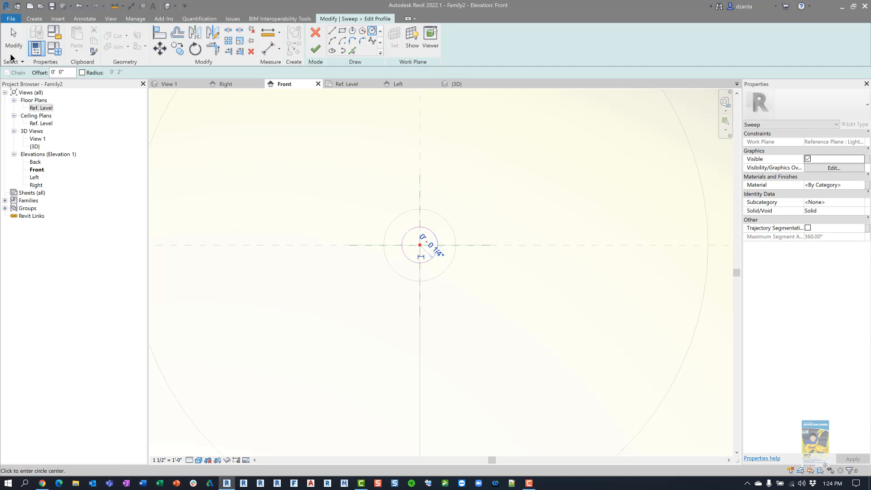
click(13, 43)
Check the circular profile against the path in the 3D view, and finish both the profile and the sweep
click(454, 83)
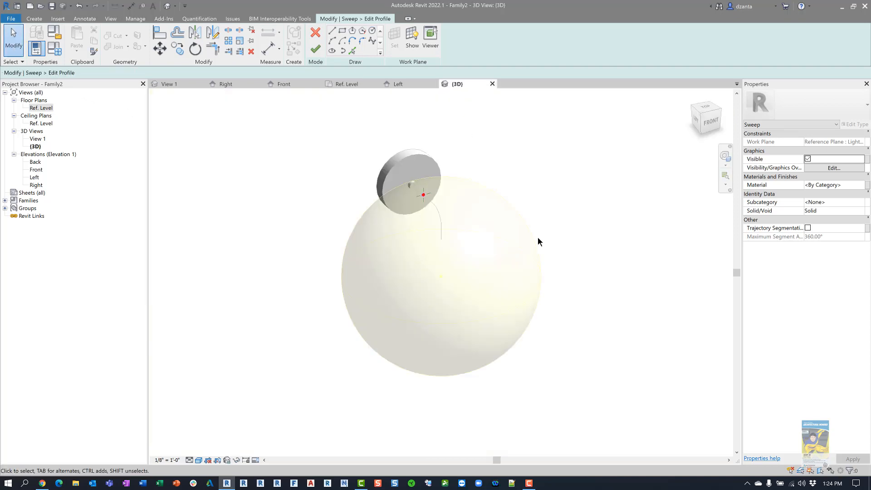
scroll(418, 202, up, 3)
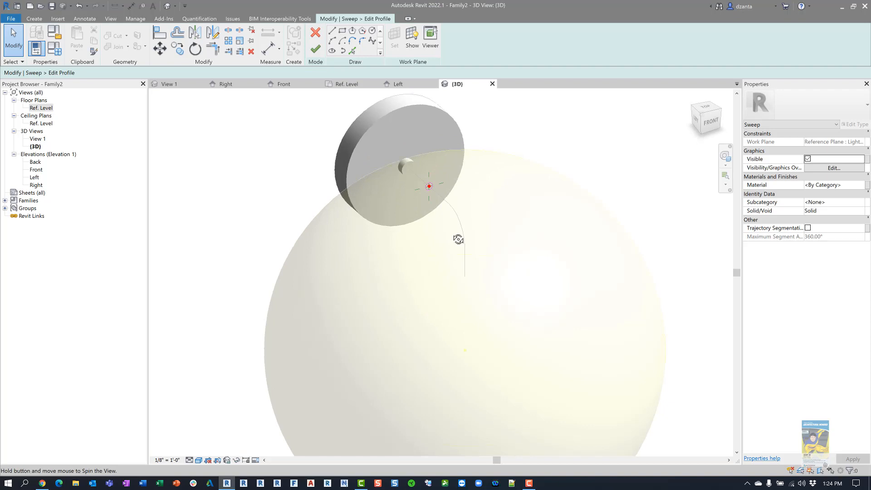
shift+middle_drag(458, 239, 330, 260)
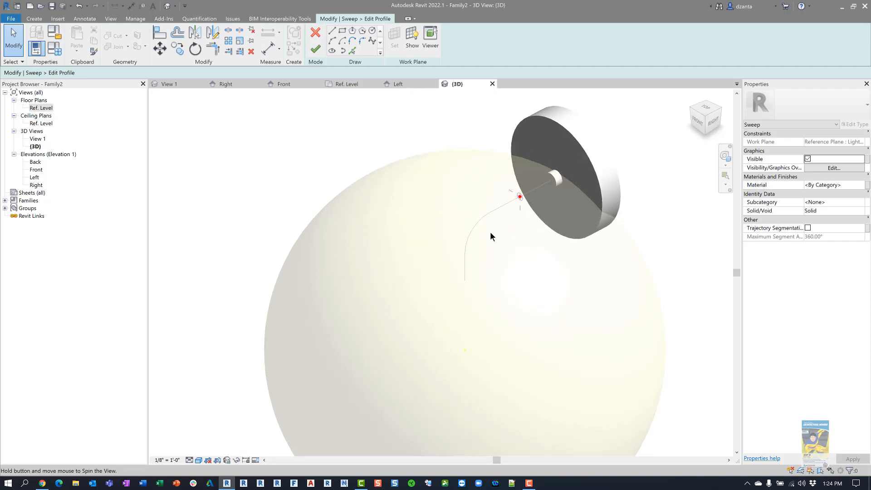
click(316, 49)
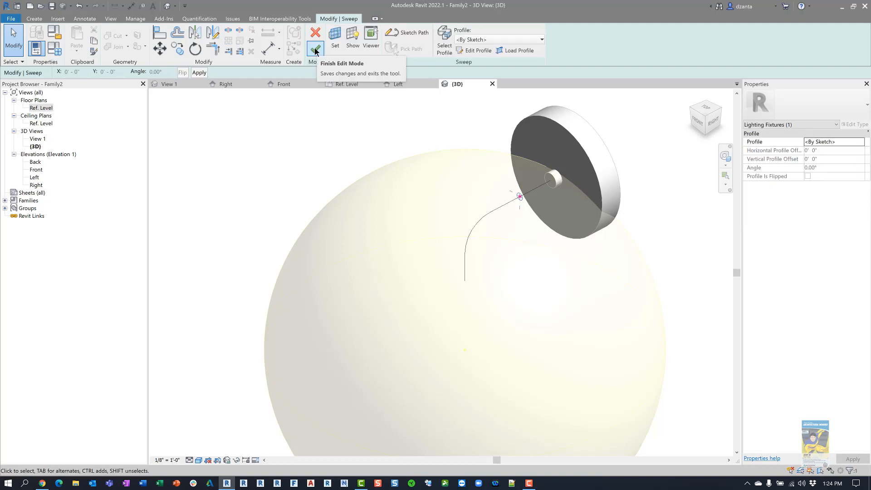
click(315, 49)
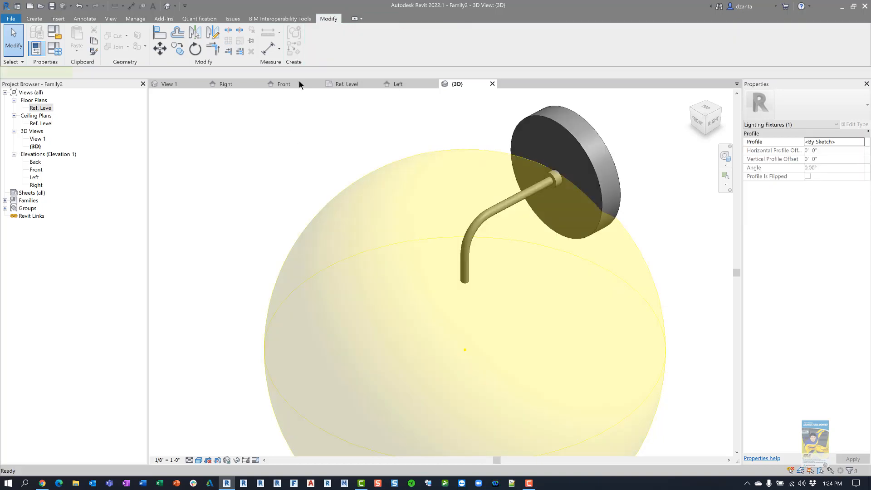
Compare the modeled arm in 3D with the sconce photo on the Pottery Barn page in the browser, and return to Revit
click(279, 243)
shift+middle_drag(278, 243, 492, 293)
key(alt+Tab)
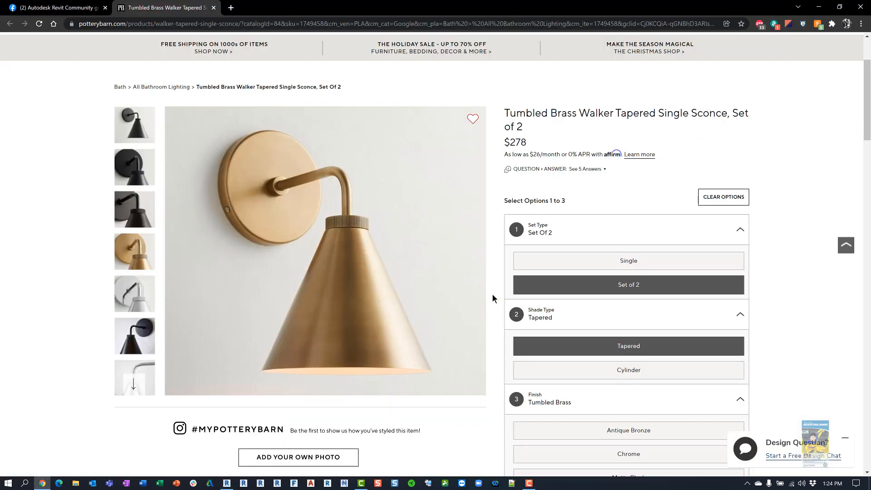
key(alt+Tab)
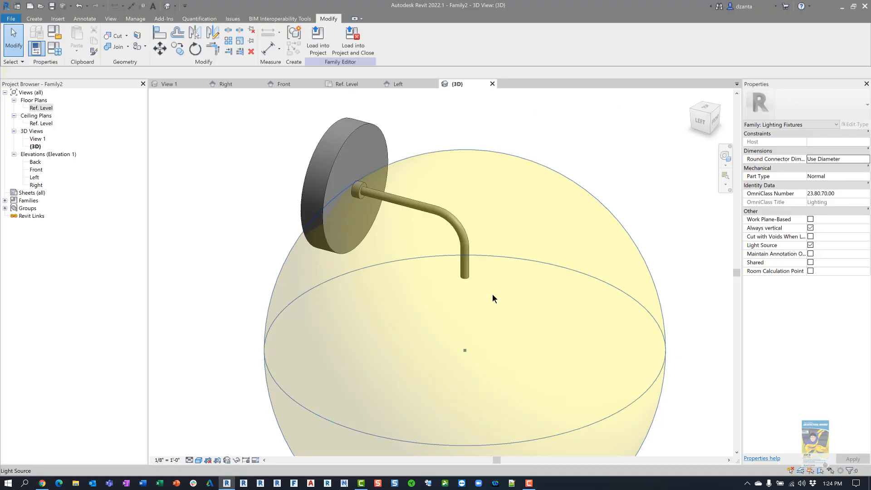
shift+middle_drag(509, 371, 461, 373)
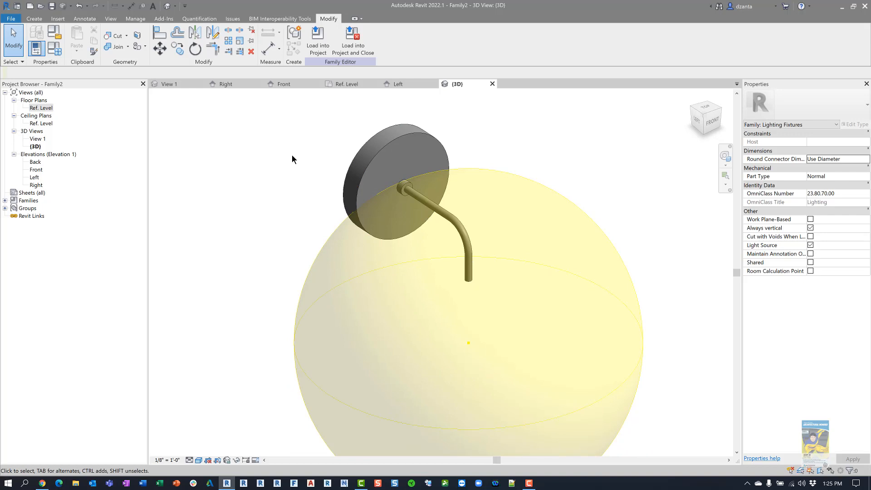
key(alt+Tab)
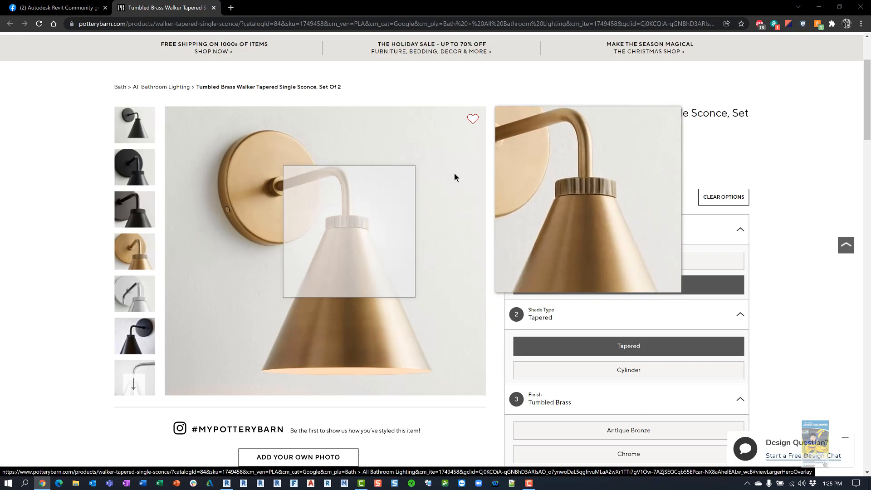
key(alt+Tab)
In the Ref. Level plan, extrude a circle of 1 1/4" radius centered on the arm's end, checking its size against the sconce photo in the browser
double_click(42, 108)
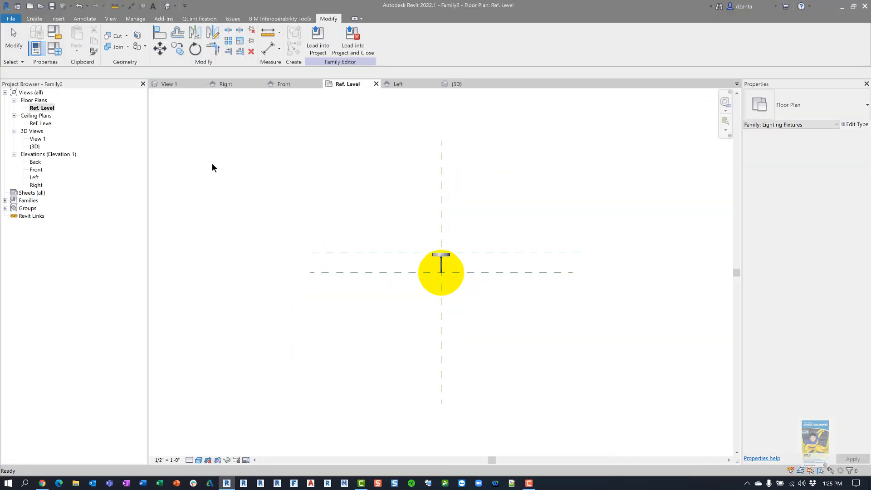
scroll(444, 263, up, 2)
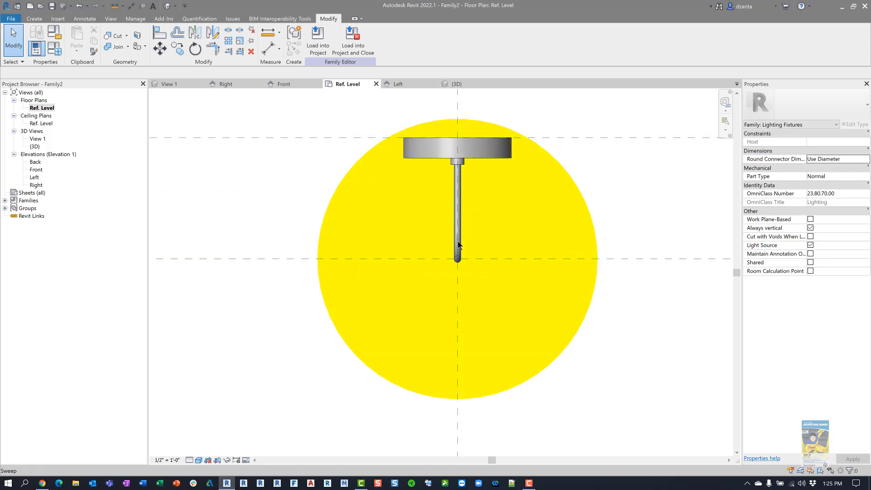
scroll(459, 256, up, 2)
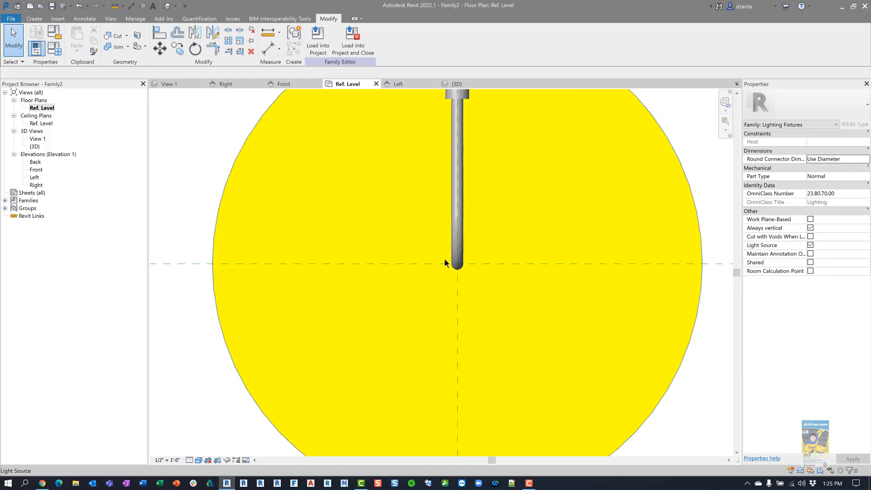
click(33, 19)
click(78, 39)
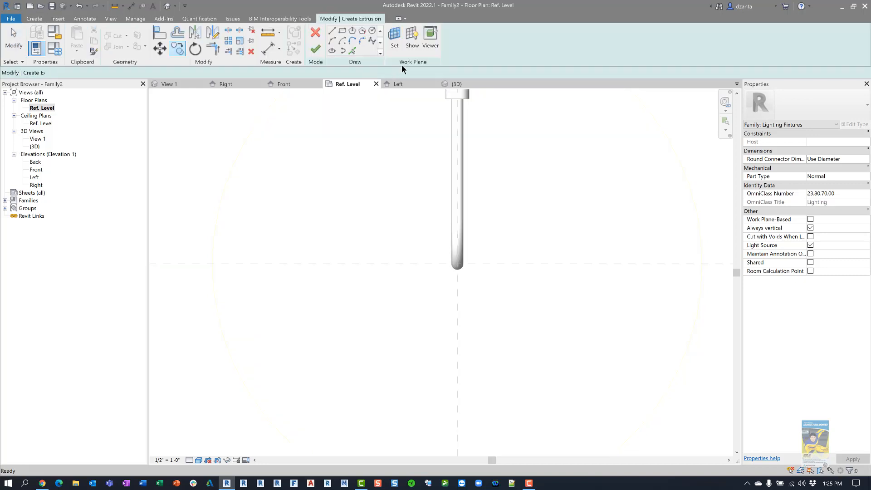
click(372, 30)
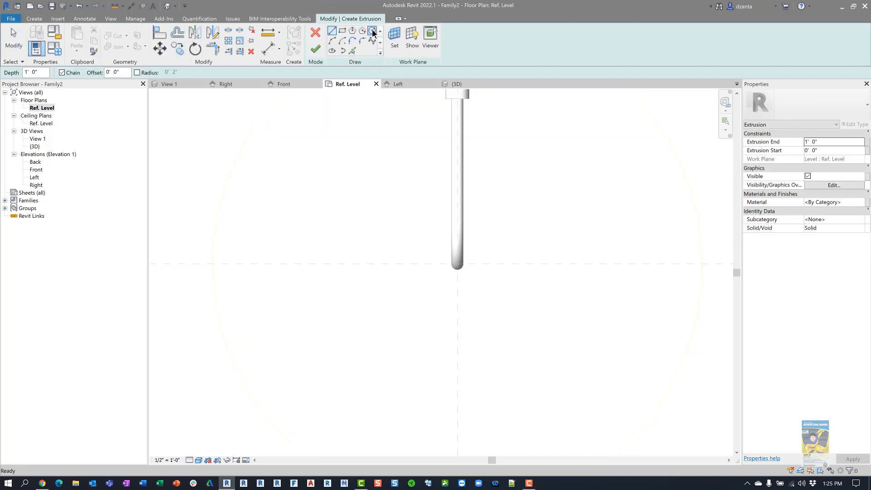
click(457, 264)
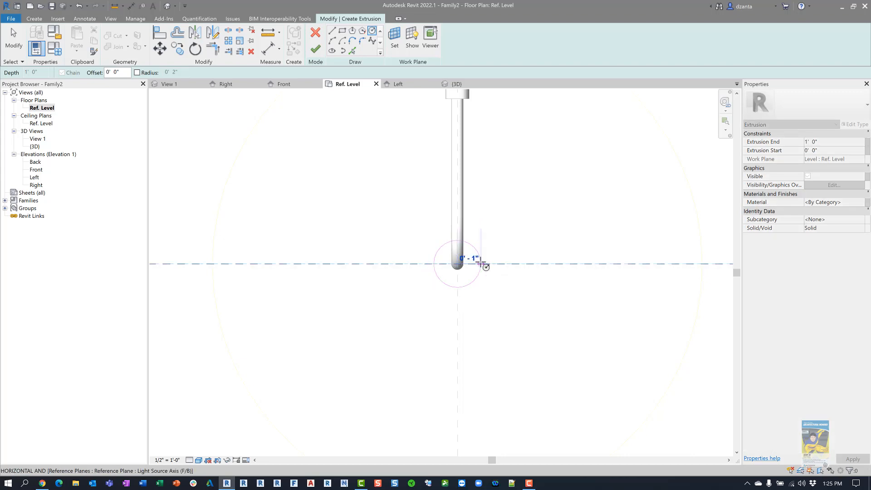
key(alt+Tab)
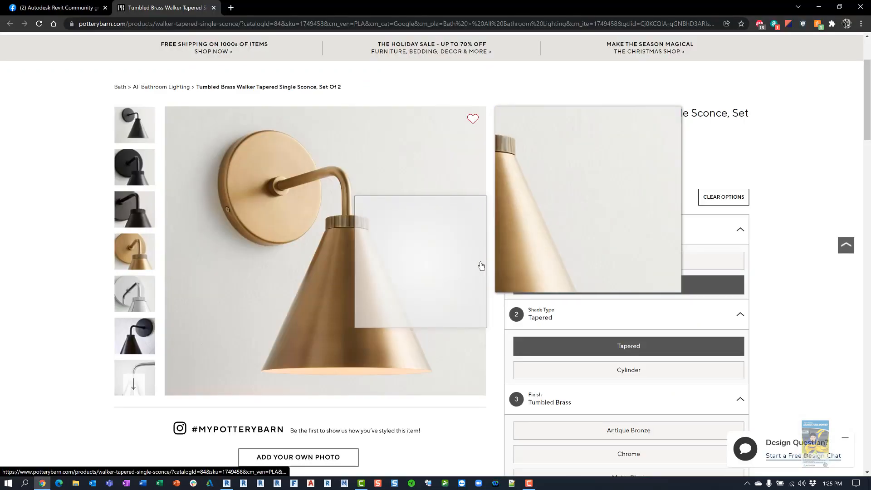
key(alt+Tab)
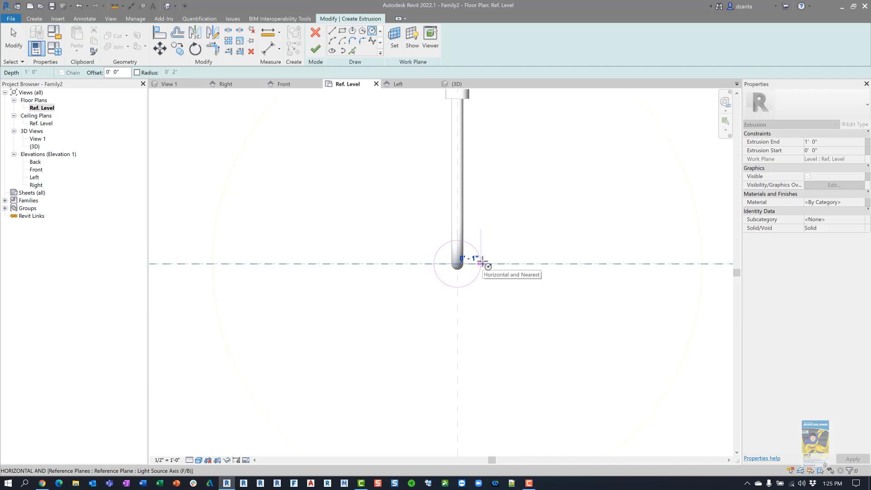
click(487, 262)
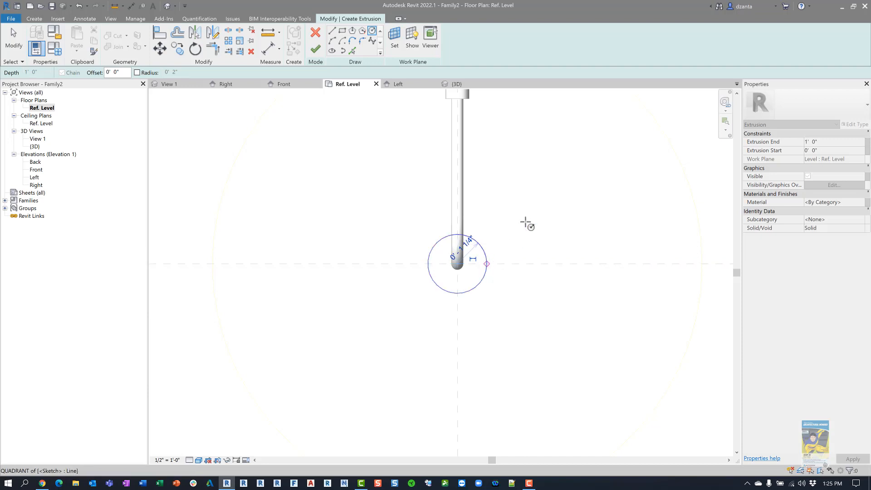
key(Escape)
key(Escape)
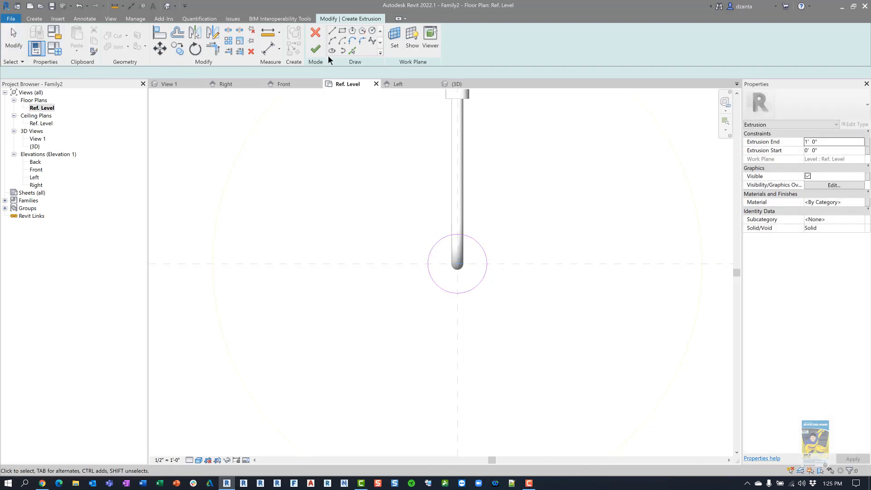
click(316, 53)
Locate the new extrusion and, in the 3D view, raise its top to about 4' 5" and its base to about 3' 4", below the arm
click(284, 84)
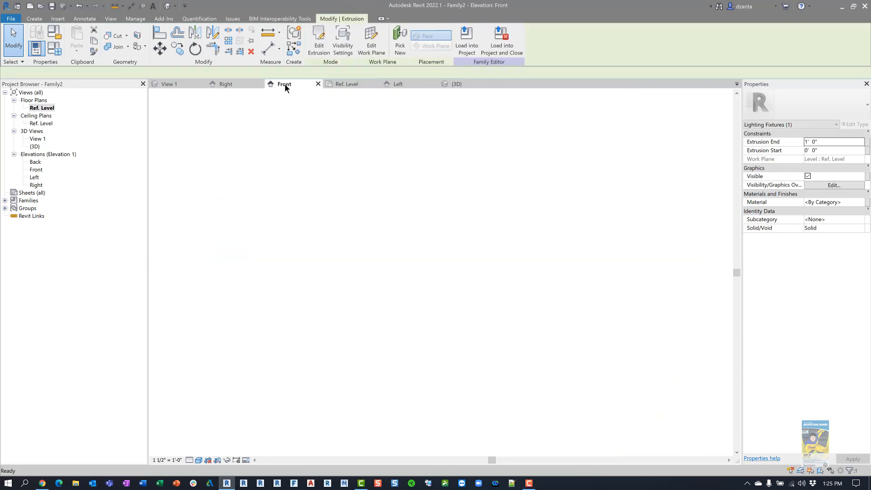
scroll(381, 230, down, 3)
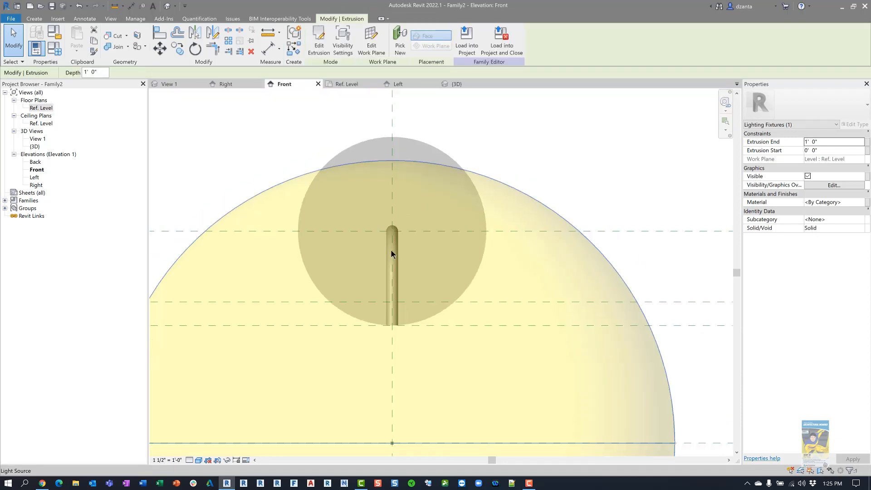
middle_drag(436, 243, 435, 283)
scroll(449, 291, down, 2)
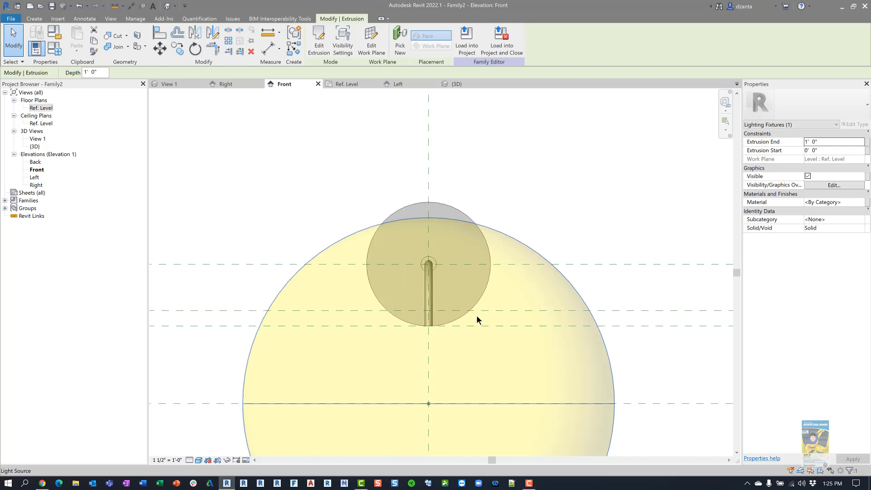
scroll(477, 298, down, 2)
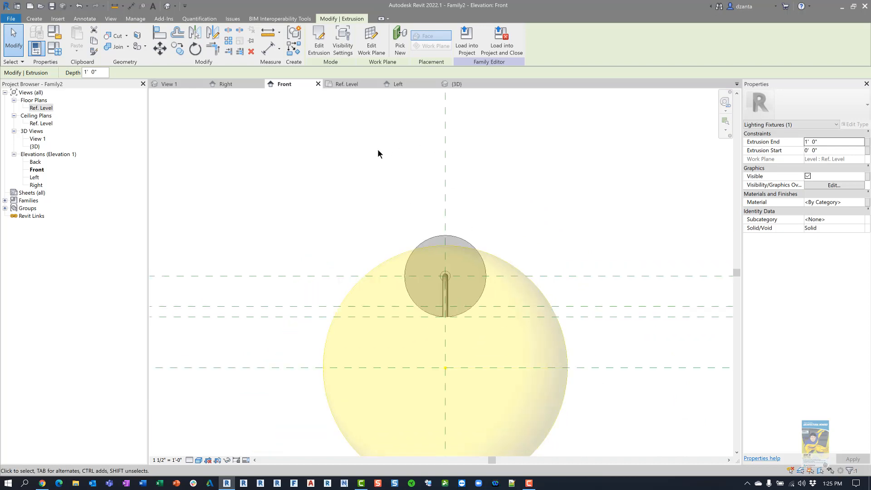
click(455, 83)
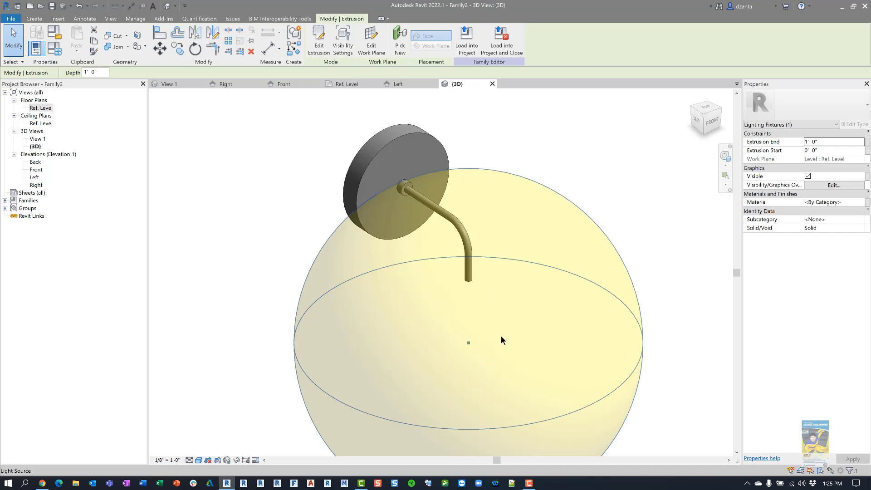
scroll(502, 336, down, 2)
middle_drag(553, 372, 528, 212)
scroll(528, 257, down, 3)
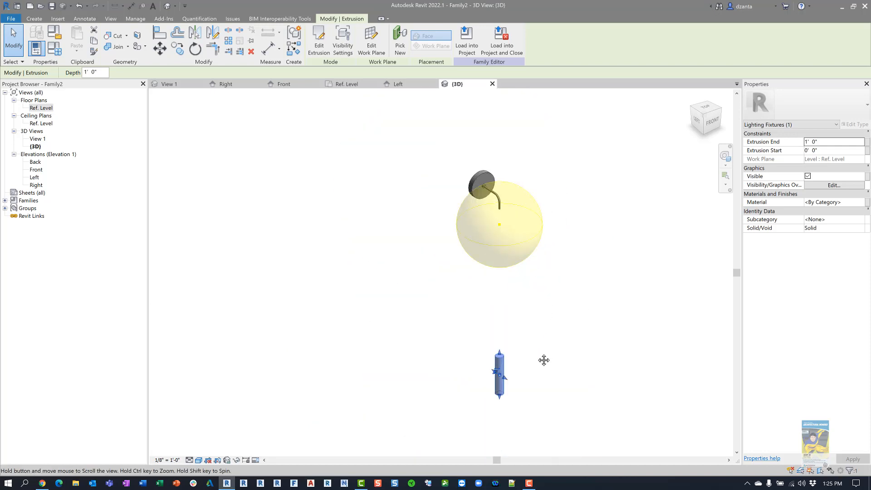
middle_drag(542, 359, 498, 358)
drag(465, 360, 466, 231)
drag(465, 405, 465, 277)
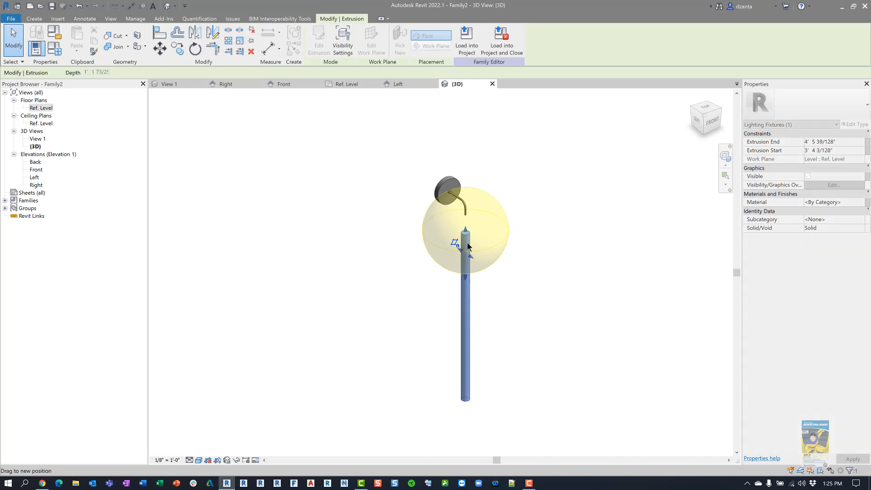
In the Front elevation, align and lock the top and bottom of the cylindrical housing extrusion to the upper and lower housing reference planes
click(298, 84)
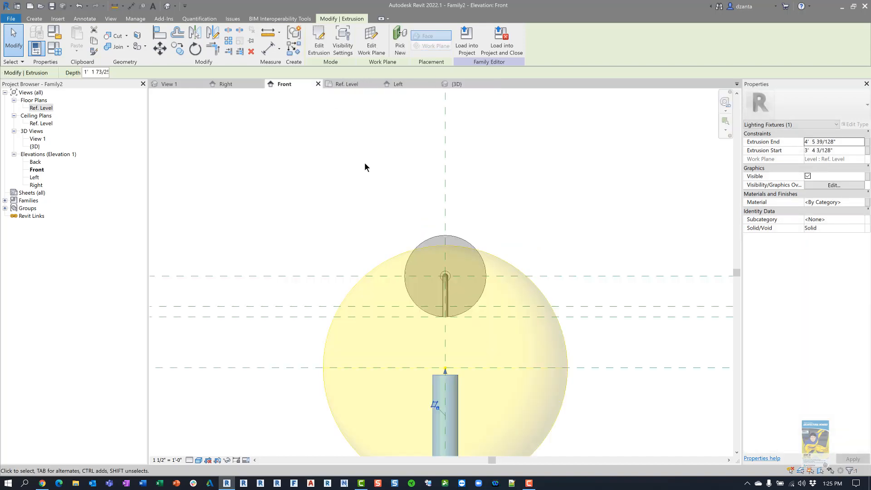
middle_drag(551, 331, 522, 246)
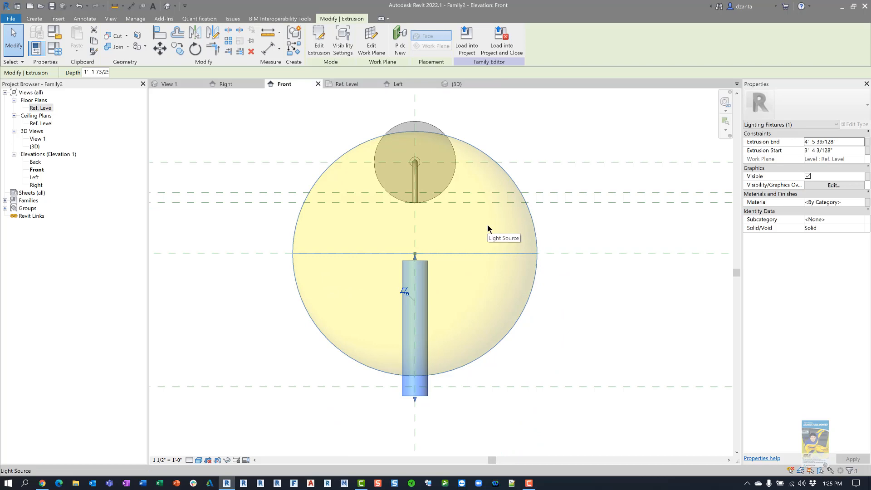
key(alt+Tab)
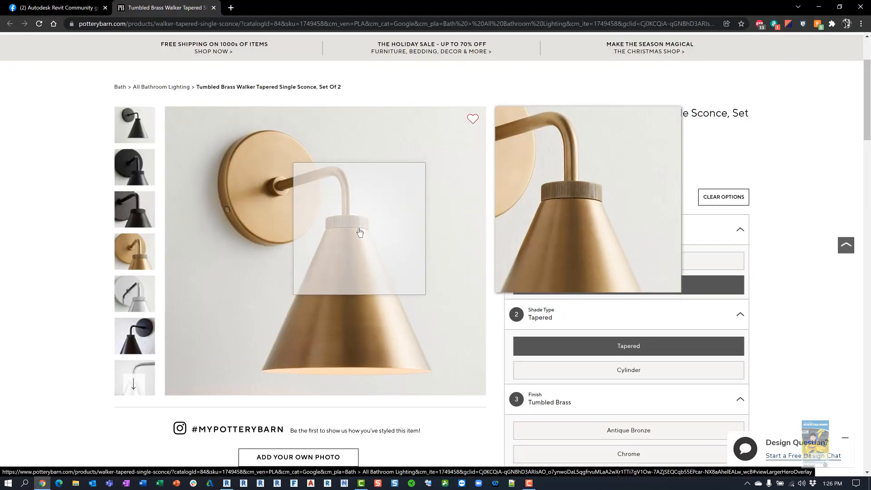
key(alt+Tab)
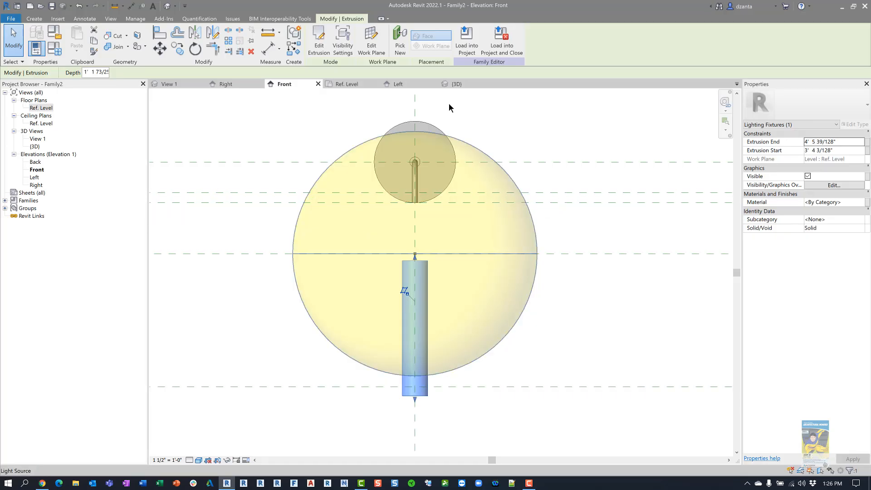
key(a)
key(l)
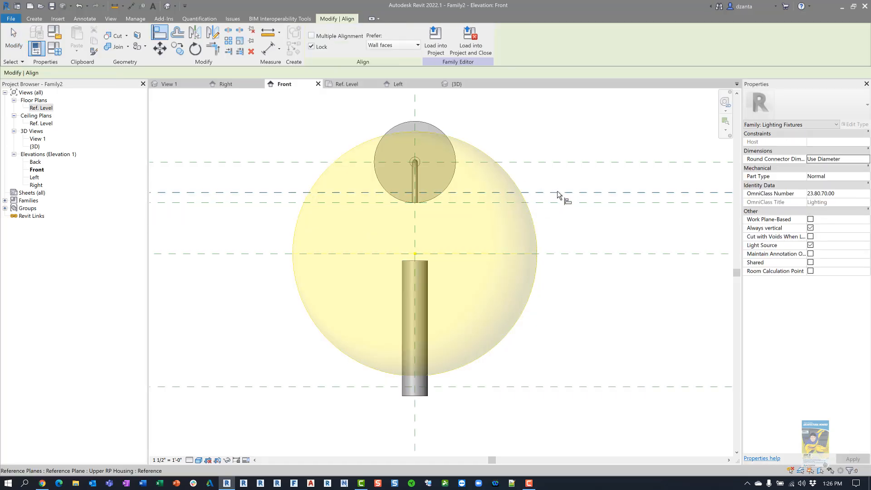
click(423, 260)
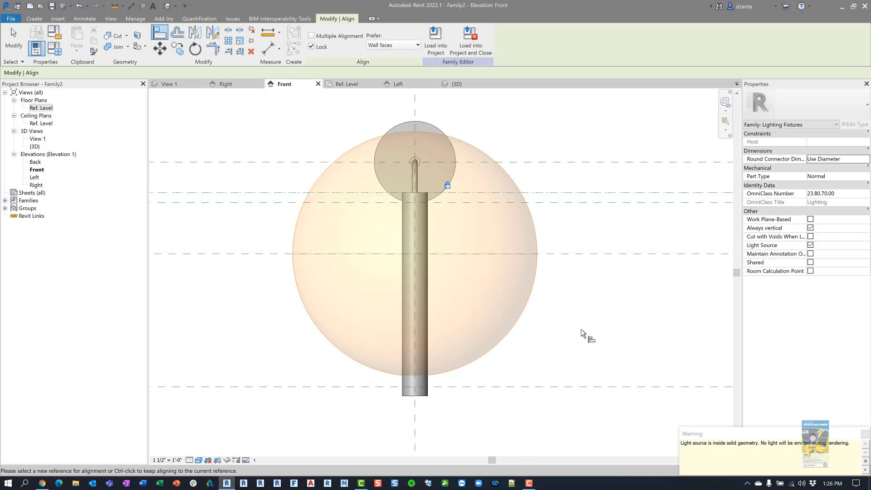
click(578, 202)
click(421, 401)
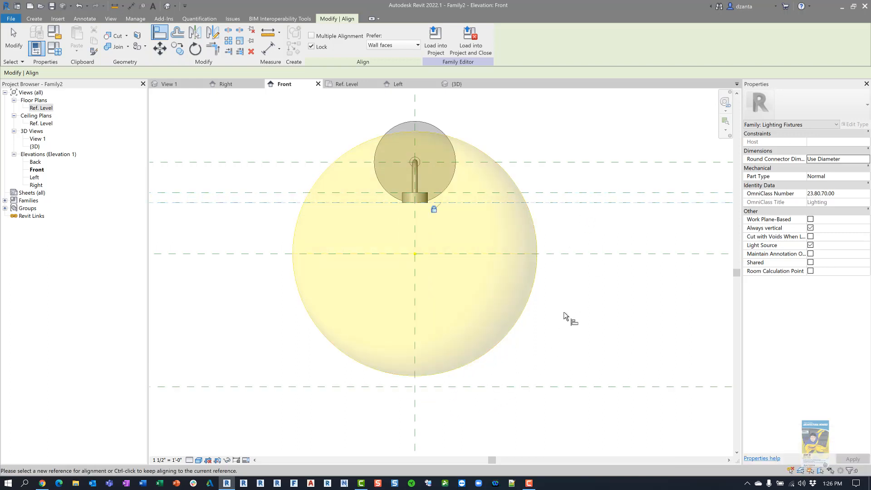
click(8, 47)
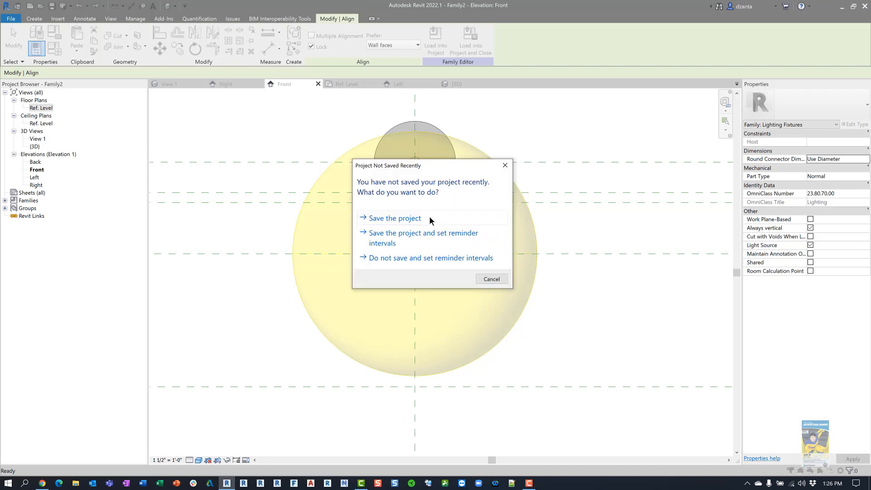
Save the family as "Brass Tapered Sconce" in the Temp folder on the Miscellaneous Drive (D:)
click(428, 216)
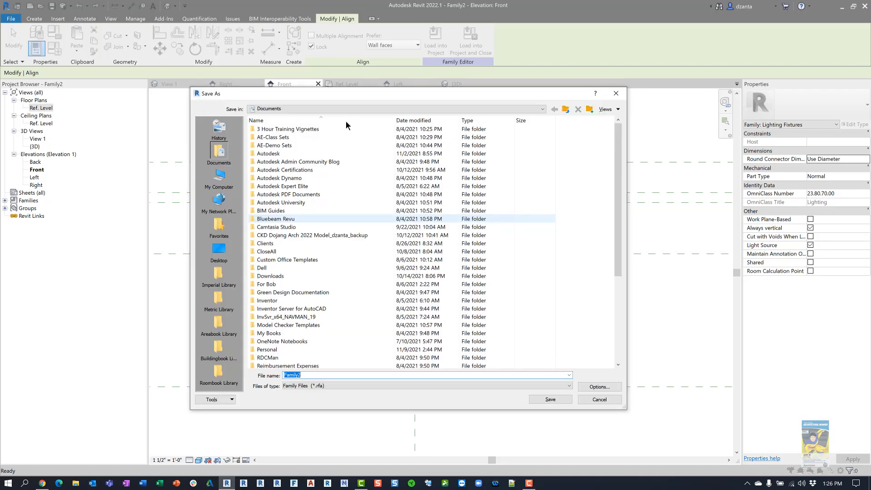
click(219, 178)
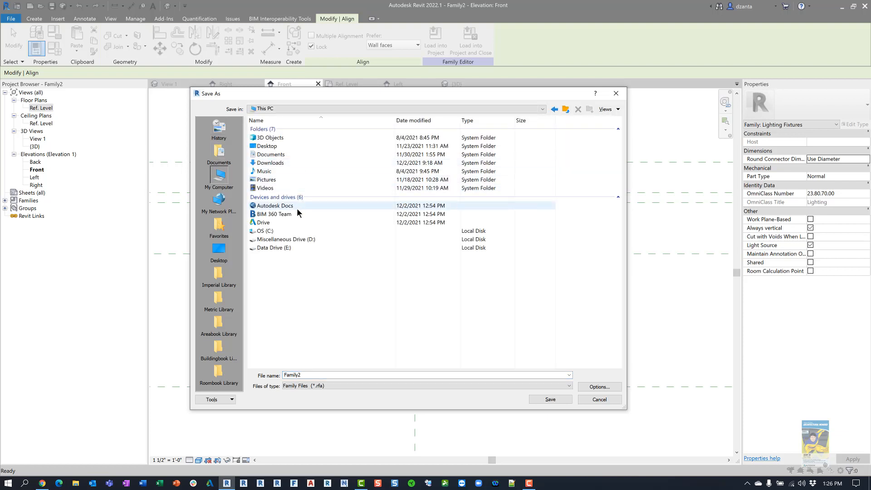
double_click(298, 239)
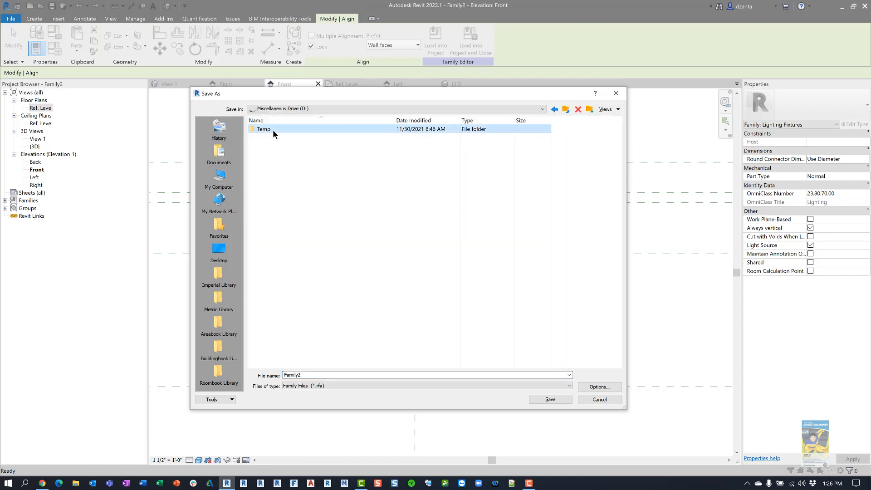
double_click(273, 130)
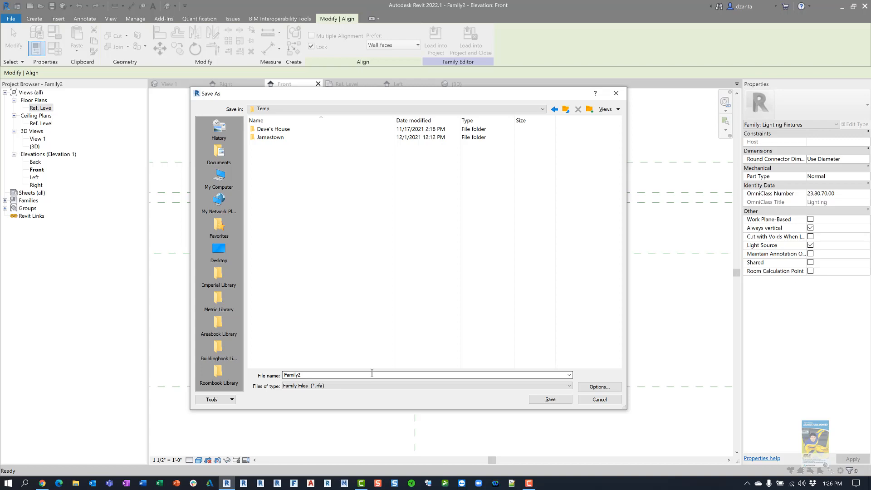
key(alt+Tab)
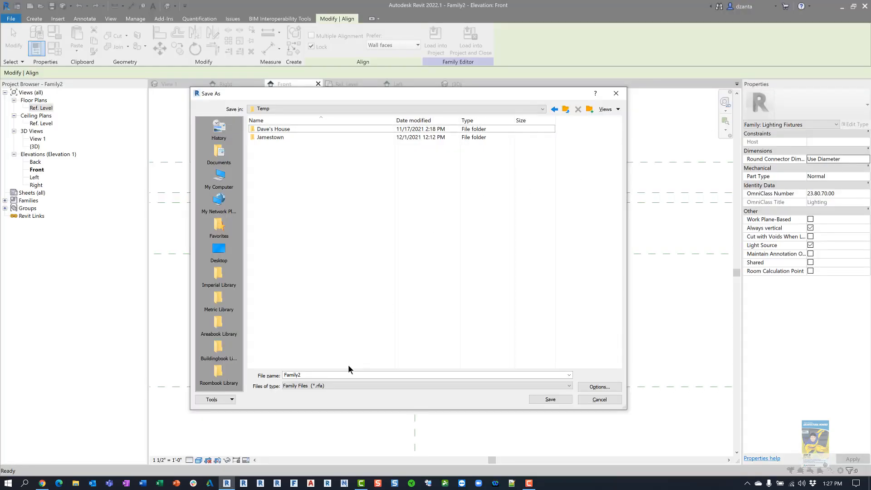
double_click(350, 372)
text(Bra)
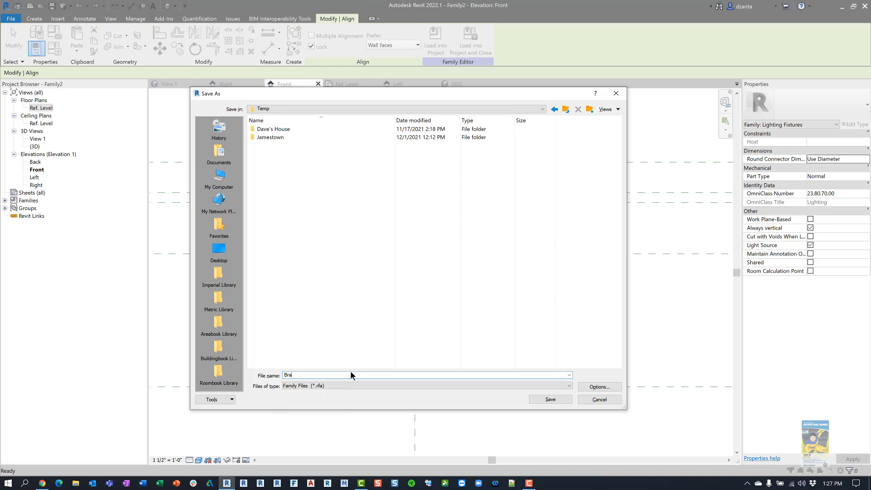
text(ss Tapered Sconce)
key(Return)
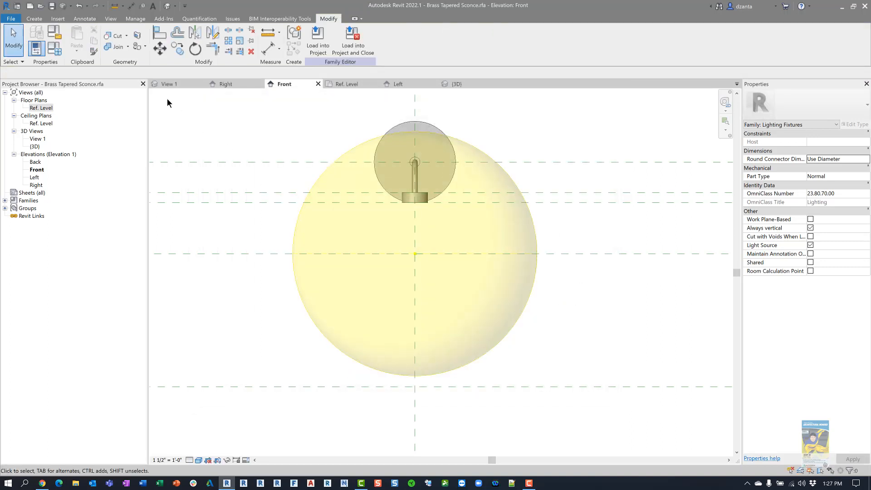
Switch to the browser to examine the shape of the tapered shade in the product photo, and return to the Revit family
key(alt+Tab)
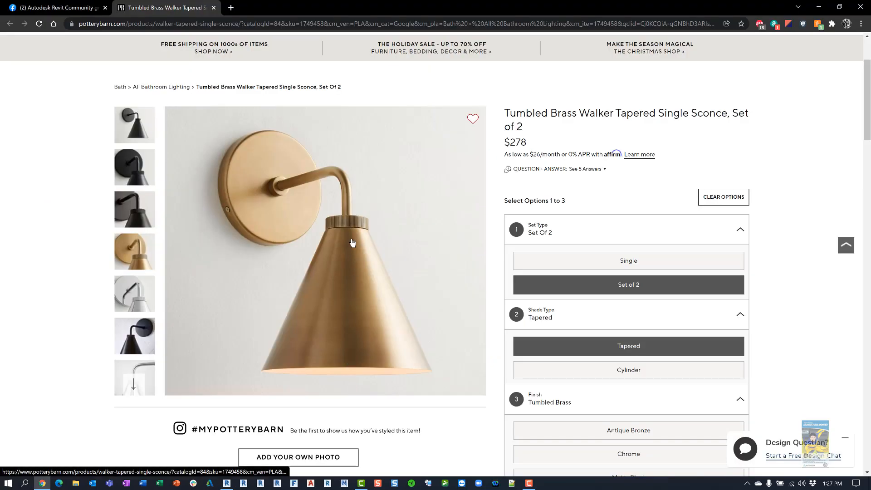
mouse_move(380, 314)
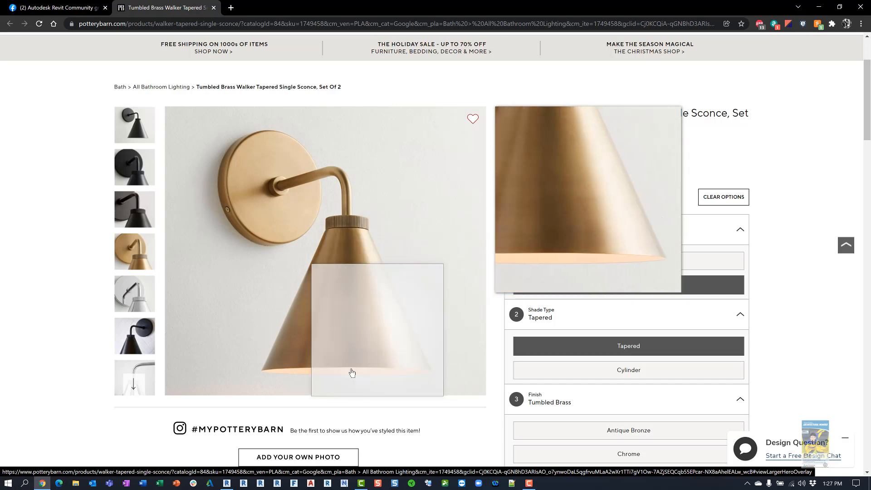
key(alt+Tab)
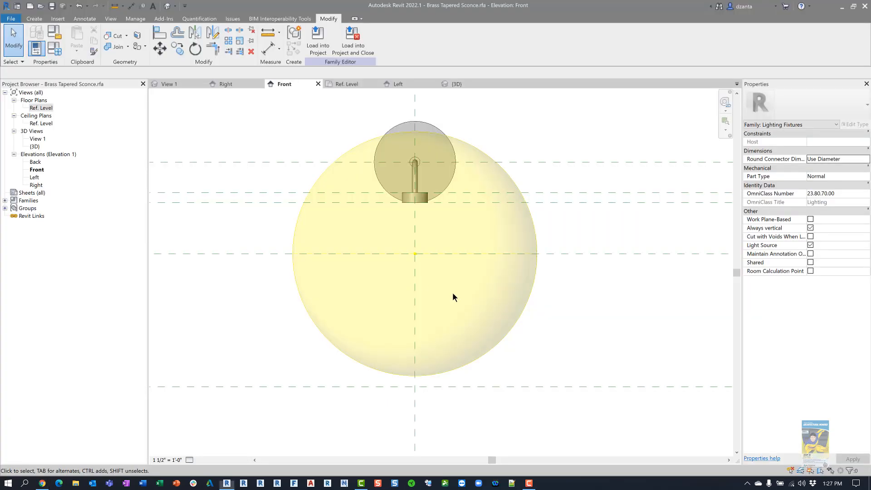
scroll(526, 275, down, 4)
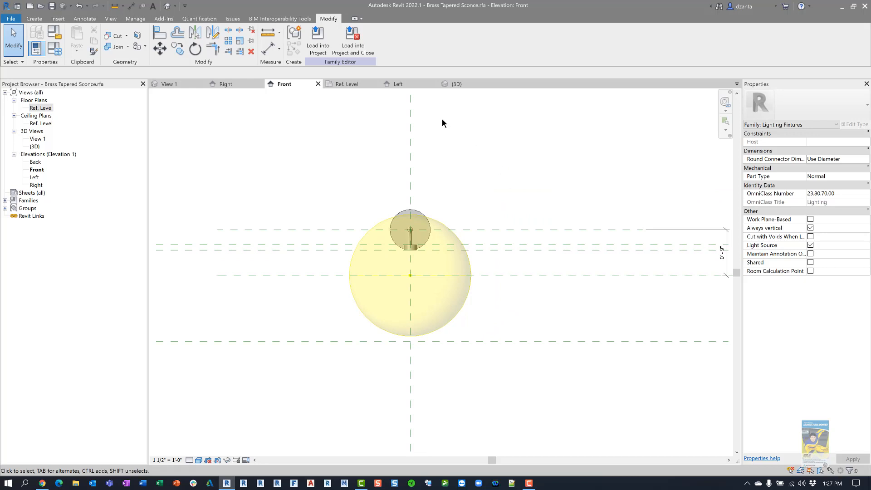
Start a Revolve in the Left elevation and pick the light source's vertical centre line as its axis line
click(403, 84)
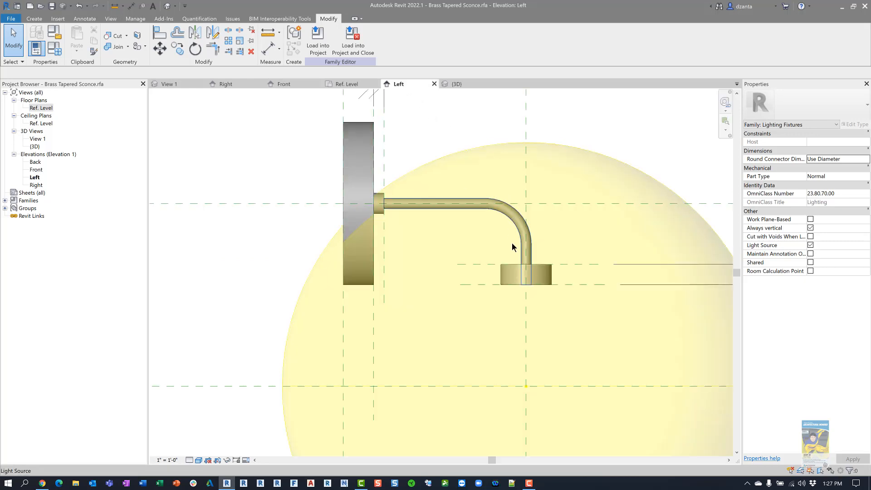
scroll(511, 244, down, 2)
middle_drag(480, 240, 420, 143)
middle_drag(606, 324, 573, 325)
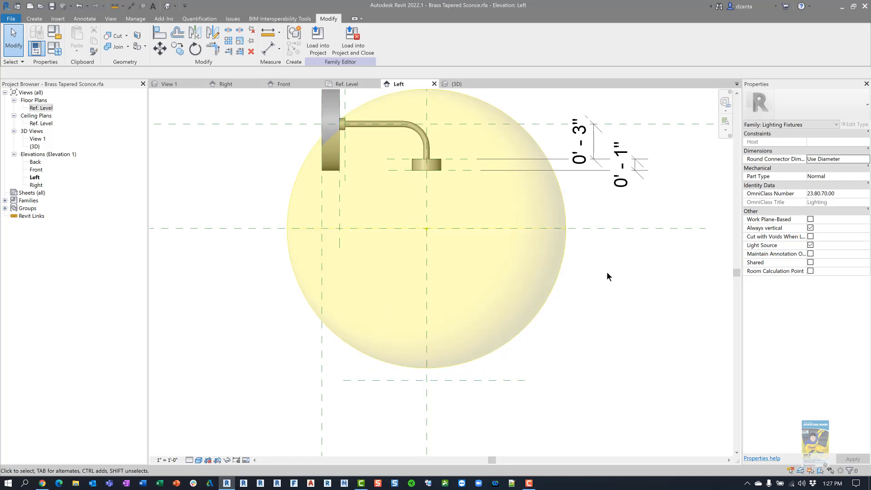
click(42, 20)
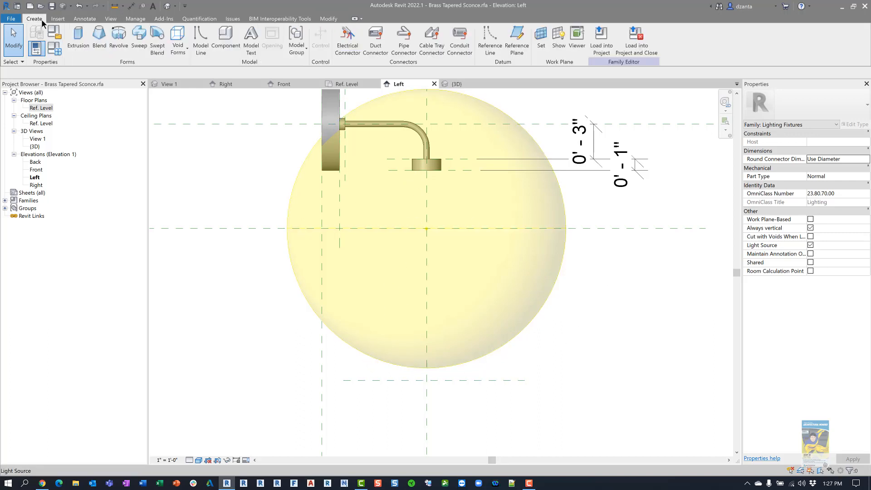
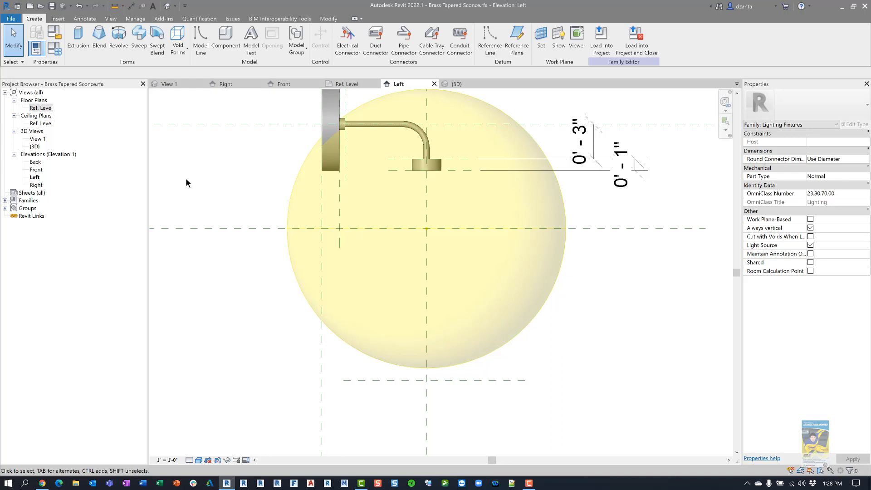
click(119, 45)
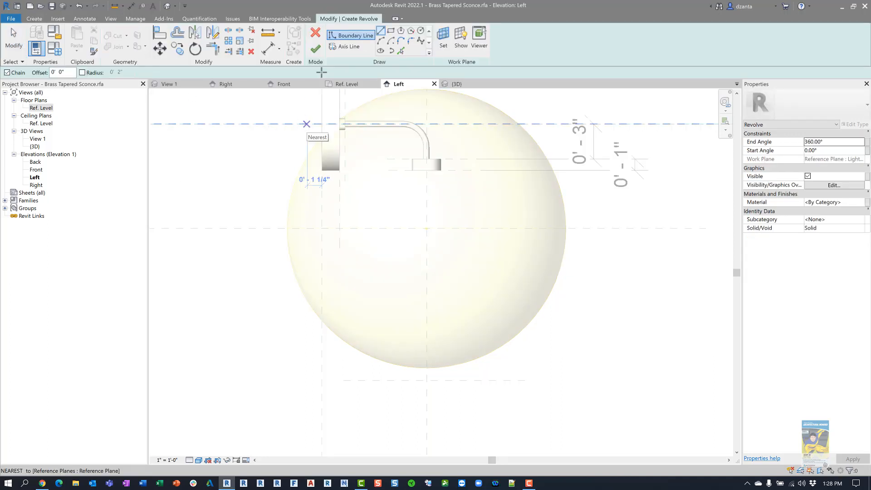
click(349, 46)
click(349, 47)
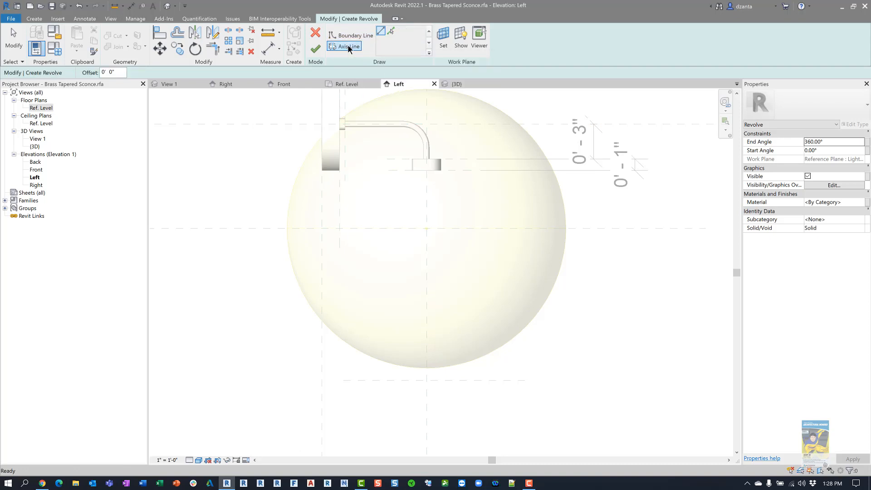
click(391, 30)
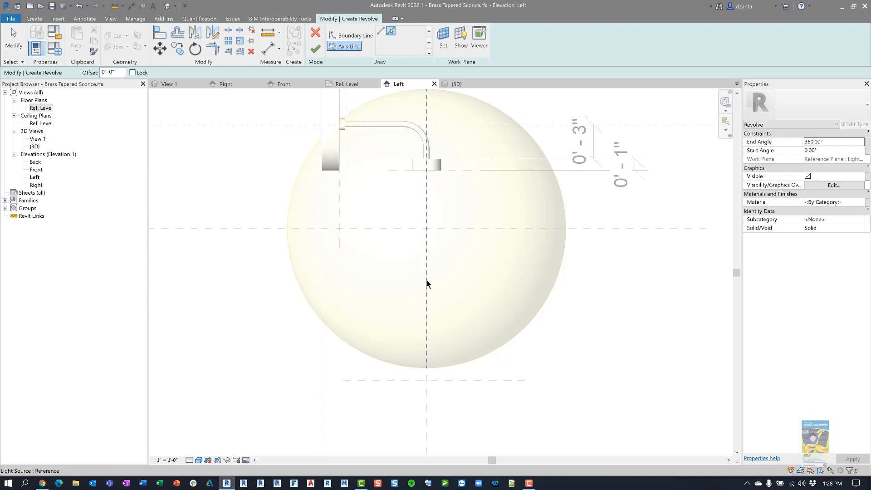
click(426, 279)
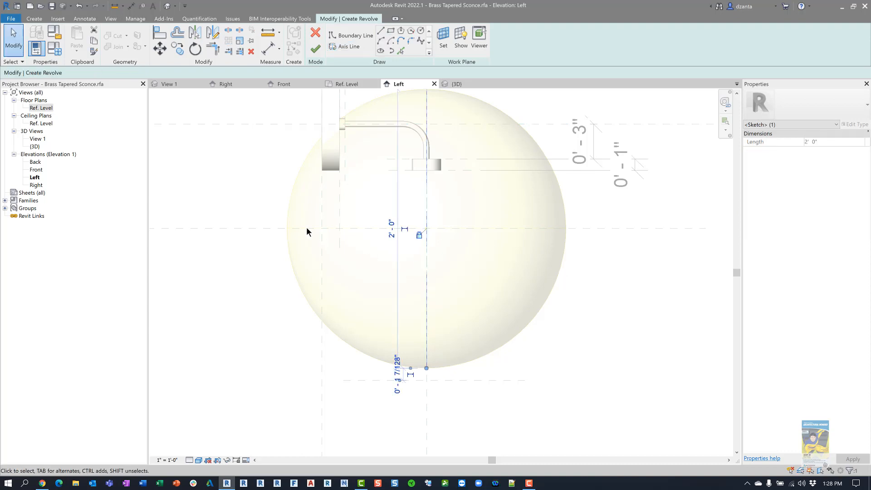
click(13, 40)
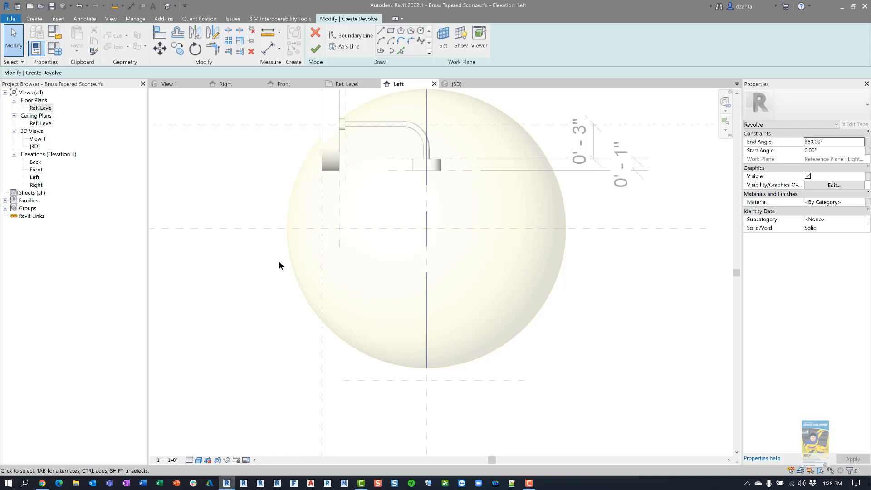
Check the shade in the browser photo, then sketch its top boundary line from the centre axis to the small cylinder's outer bottom corner
click(358, 35)
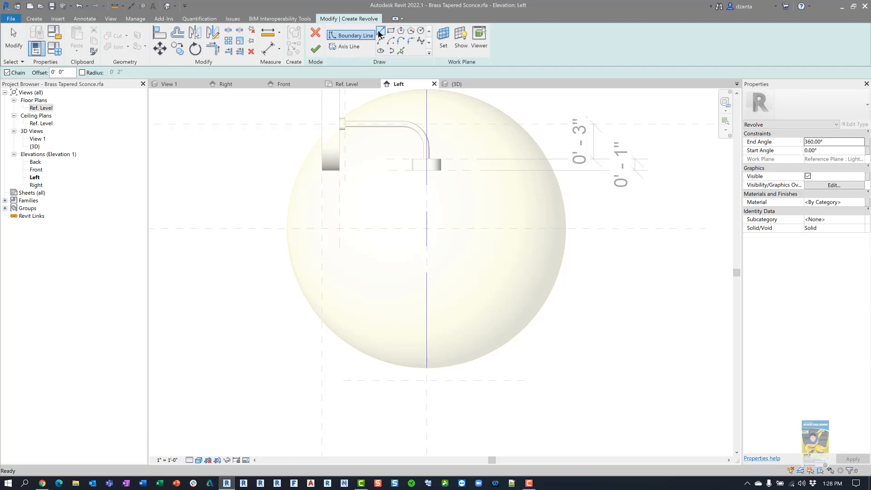
click(380, 32)
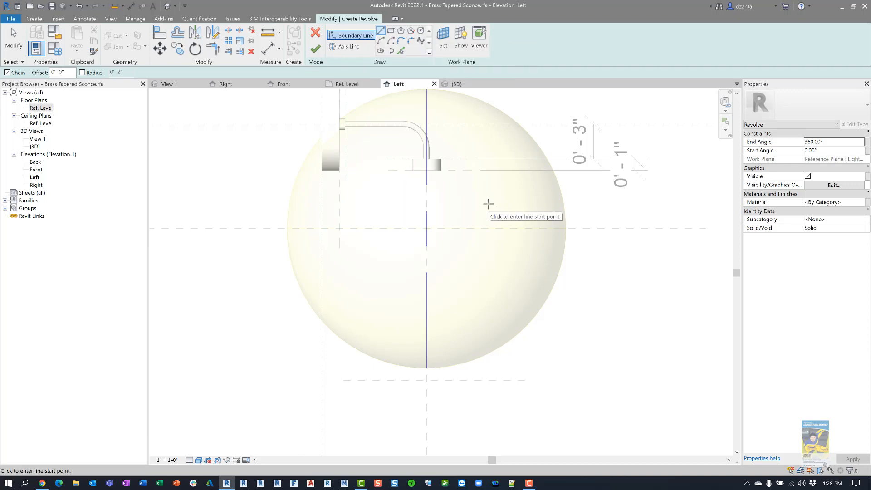
key(alt+Tab)
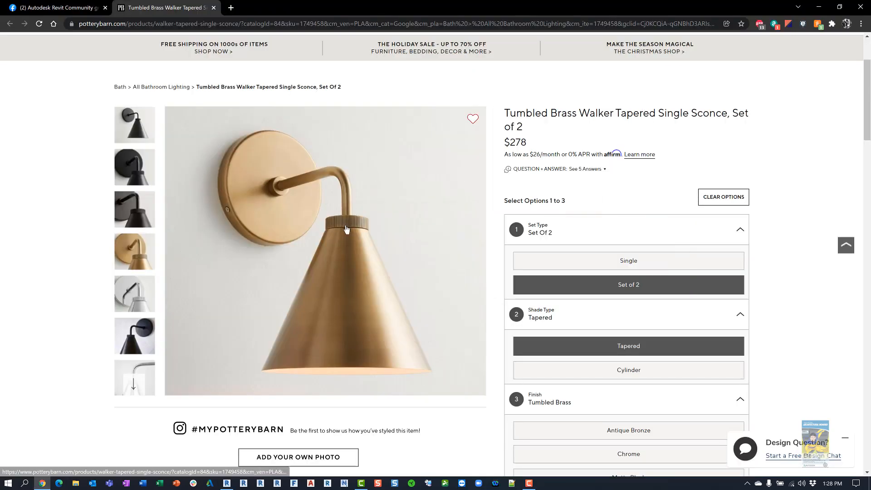
mouse_move(345, 229)
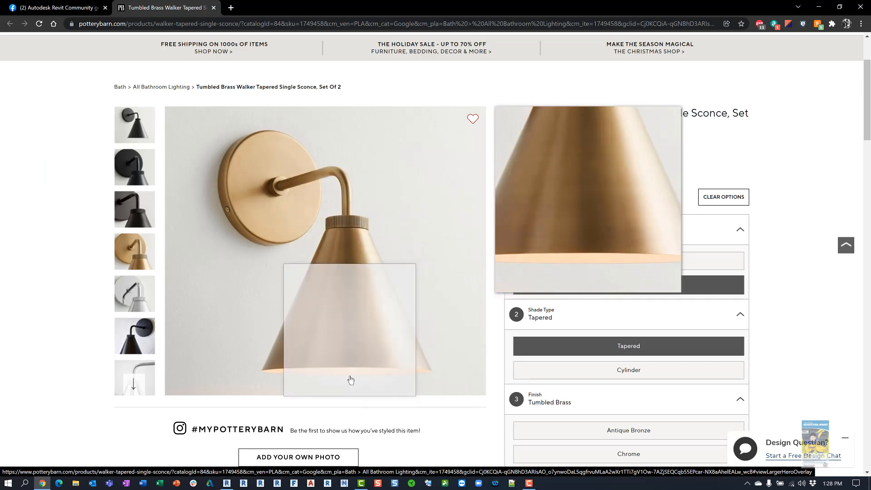
key(alt+Tab)
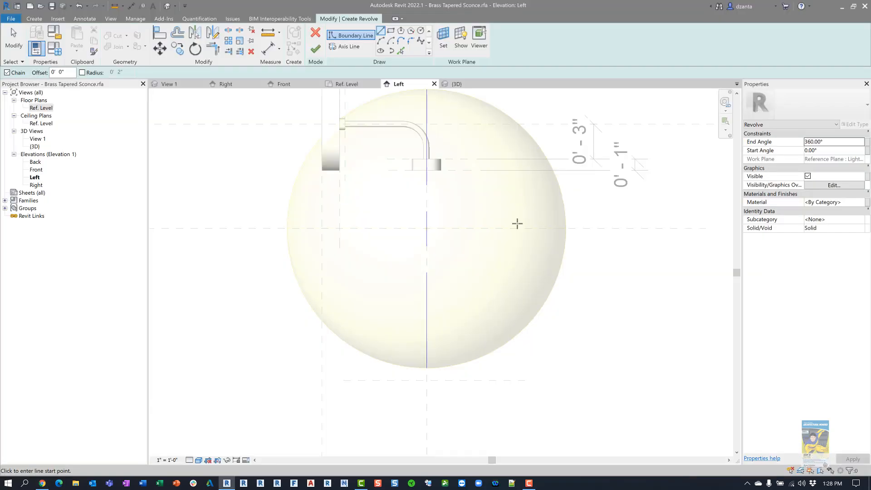
click(426, 170)
scroll(426, 170, up, 5)
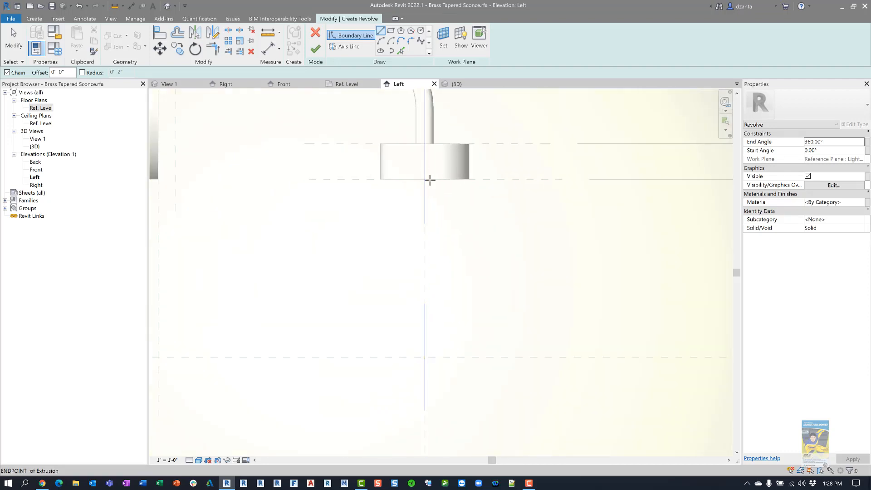
click(468, 179)
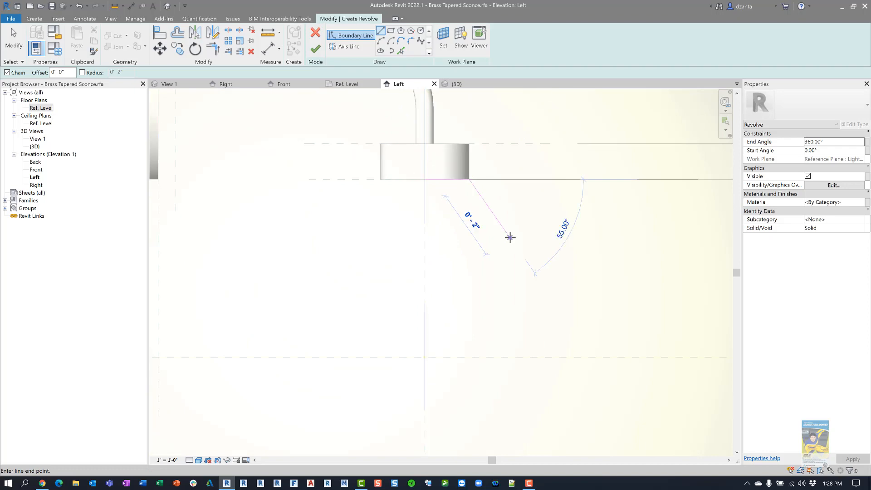
Continue the boundary with a slanted line about 1'-7 1/2" long from the cylinder's corner to the end of the Housing Bottom RP plane
scroll(538, 291, down, 4)
middle_drag(522, 252, 500, 203)
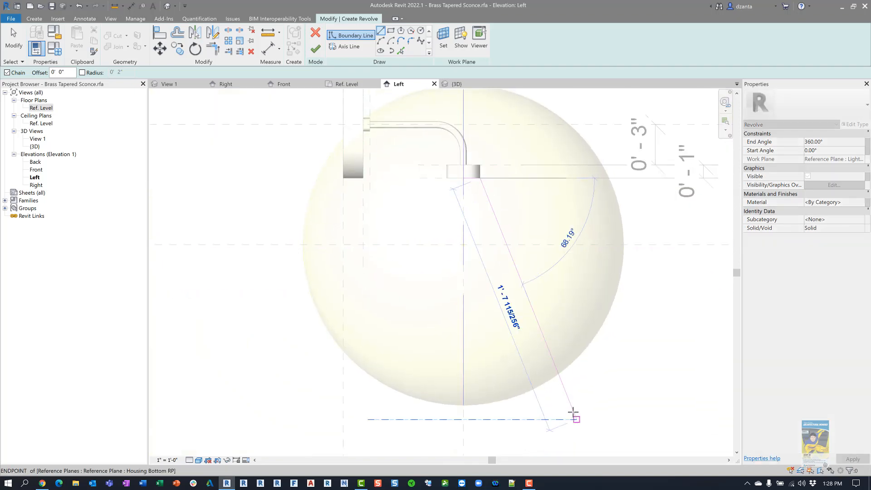
key(alt+Tab)
key(alt+Tab)
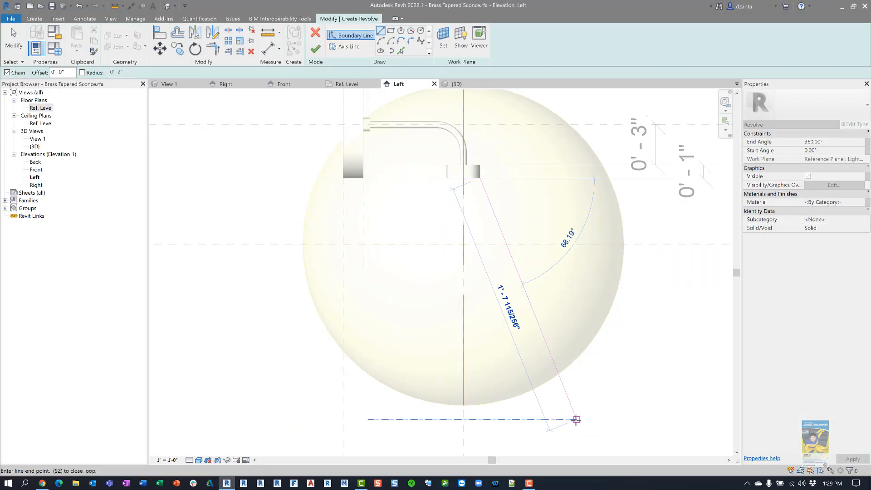
click(576, 419)
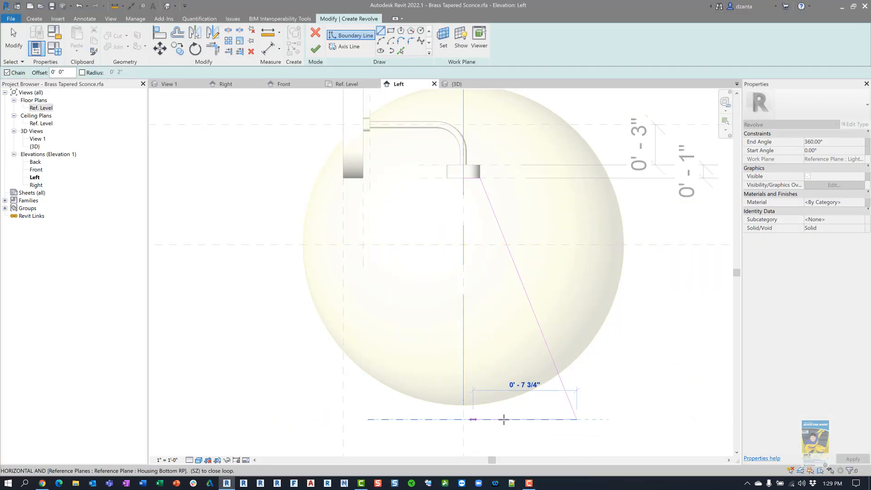
Check the product photo again and sketch a bottom edge line about 1/4" long inward along the Housing Bottom RP plane
key(alt+Tab)
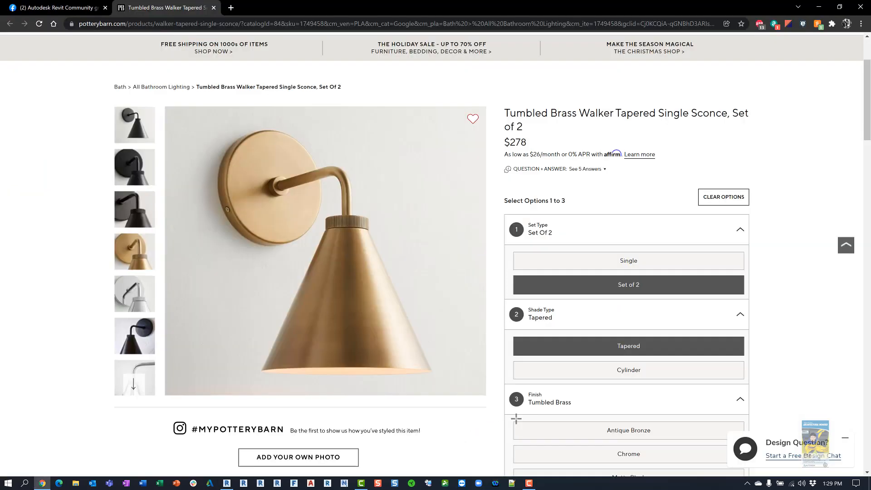
key(alt+Tab)
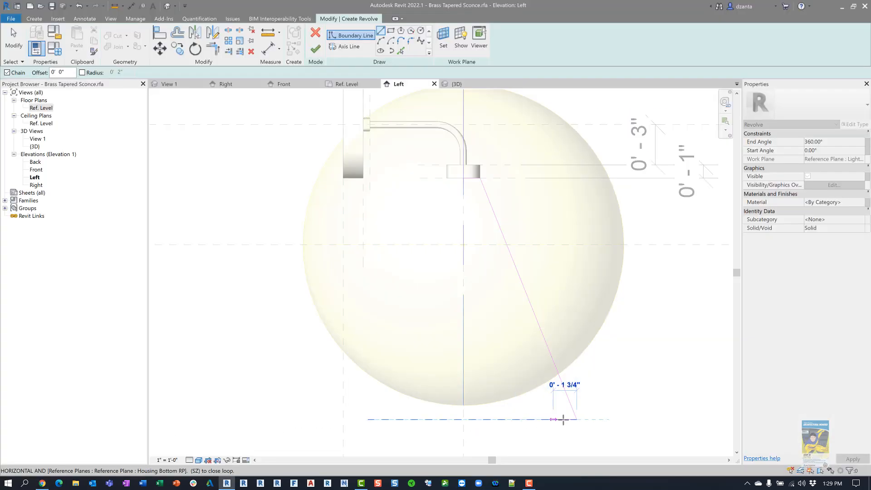
scroll(565, 420, up, 2)
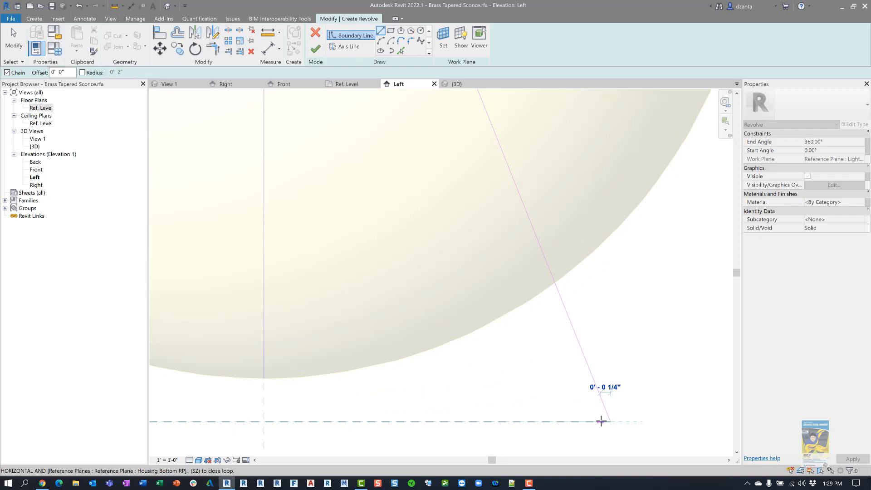
click(601, 420)
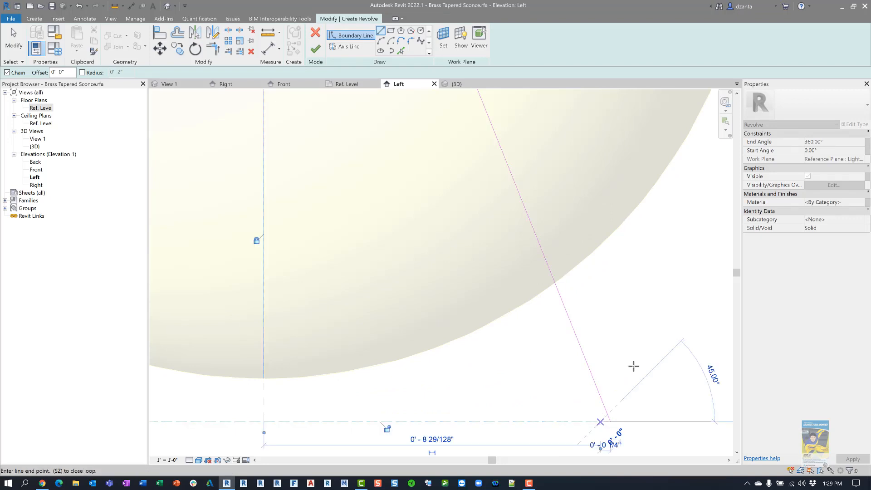
Create the shade's inner wall line as a slightly inward offset copy of the slanted boundary line using Pick Lines
click(400, 51)
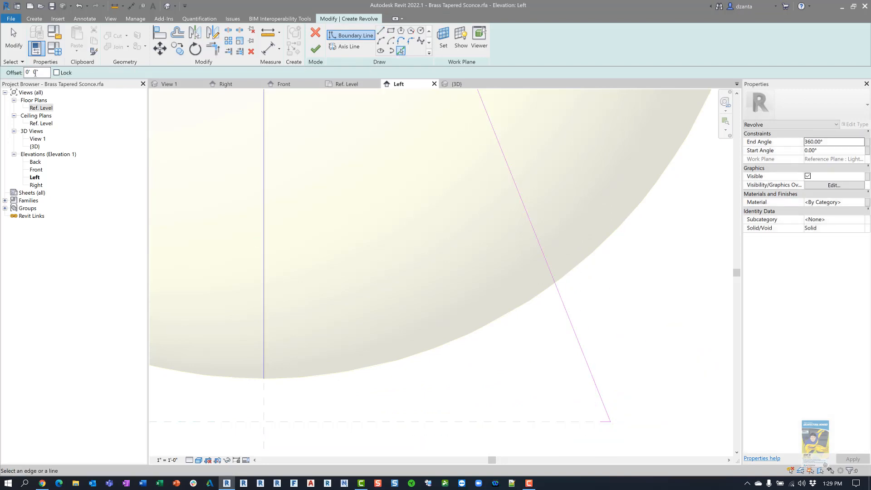
drag(21, 69, 12, 68)
text(1")
click(567, 338)
key(Escape)
key(Escape)
Trim the inner slanted line and the short bottom line to a clean corner at the shade's lower rim
scroll(621, 425, up, 3)
key(t)
key(r)
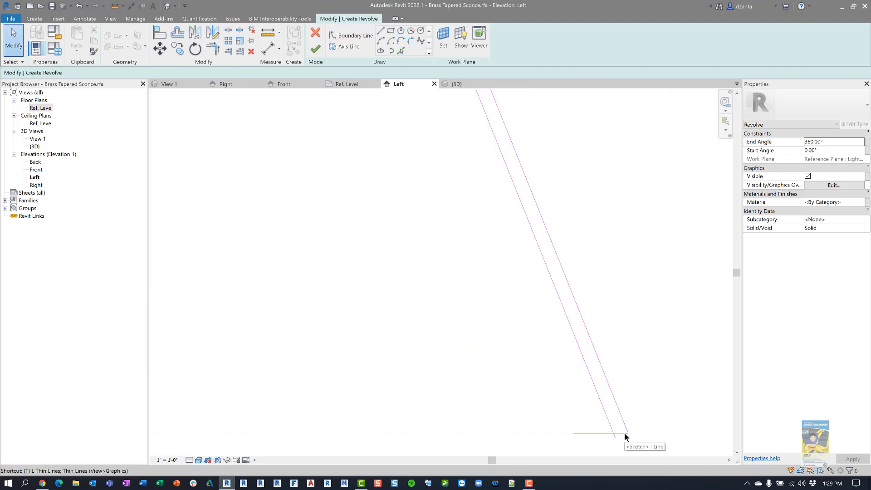
scroll(619, 424, down, 5)
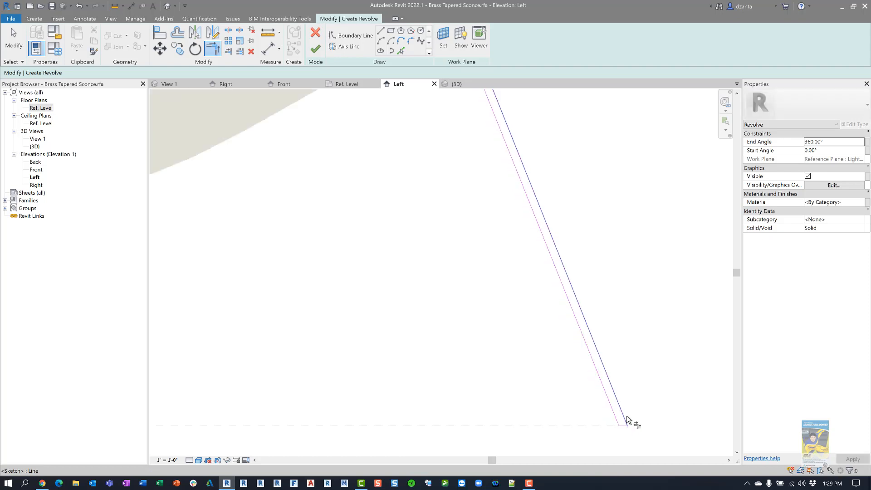
Align and lock the shade's top boundary line to the Top Housing RP reference plane
scroll(581, 287, down, 5)
middle_drag(592, 314, 621, 482)
key(Escape)
scroll(527, 233, up, 7)
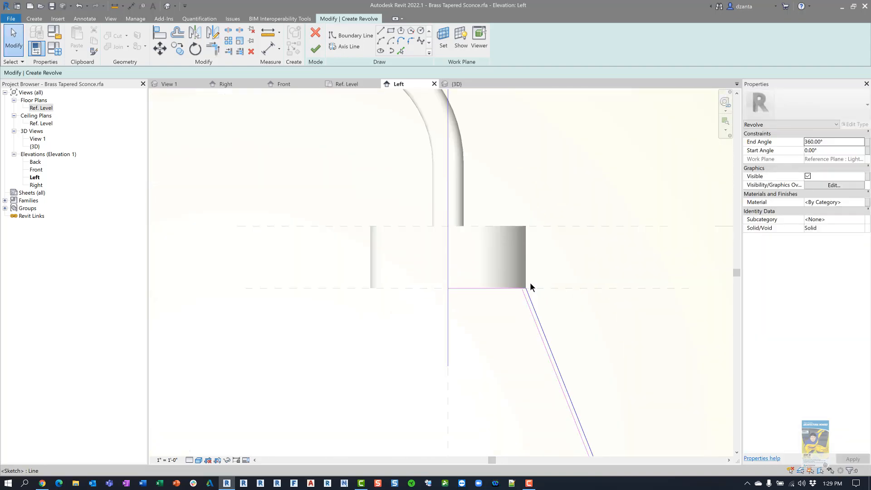
key(a)
key(l)
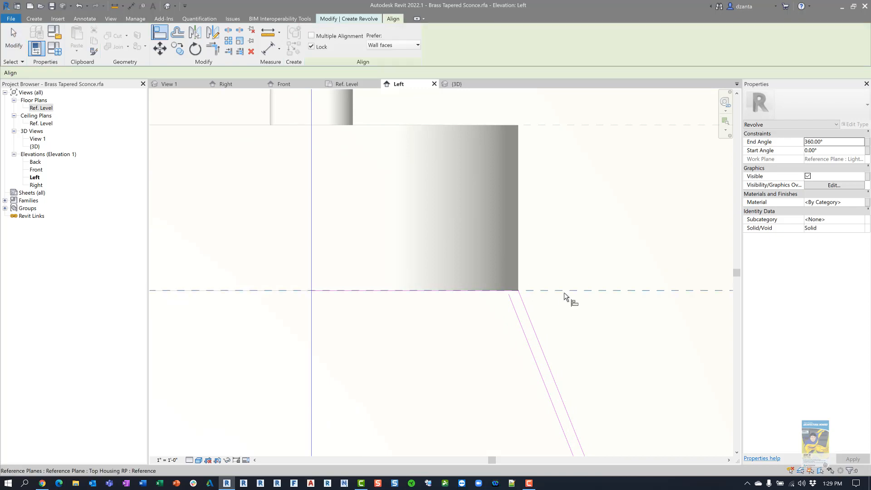
click(453, 290)
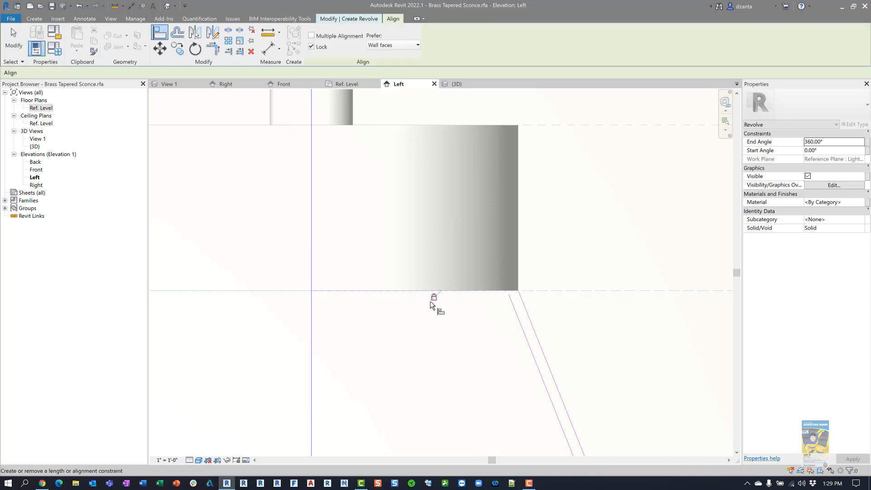
key(Escape)
key(Escape)
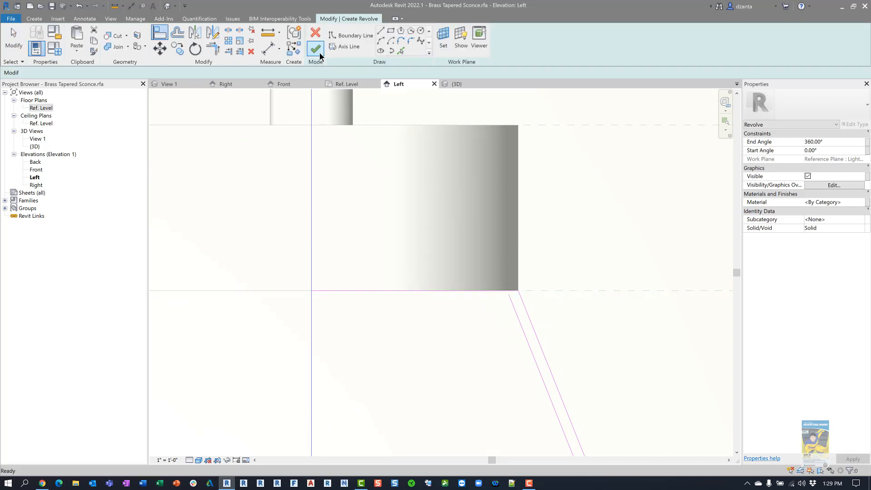
Offset a copy of the shade's top boundary line 1/16" downward using Pick Lines
click(401, 51)
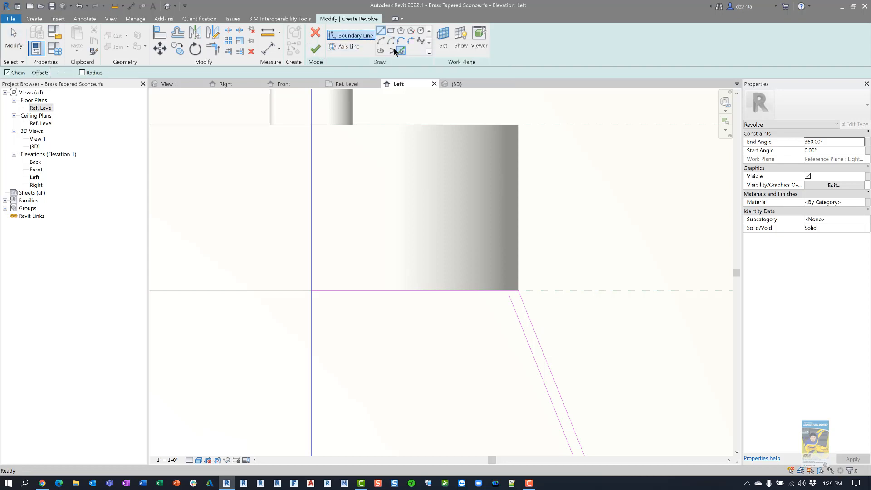
drag(44, 72, 25, 73)
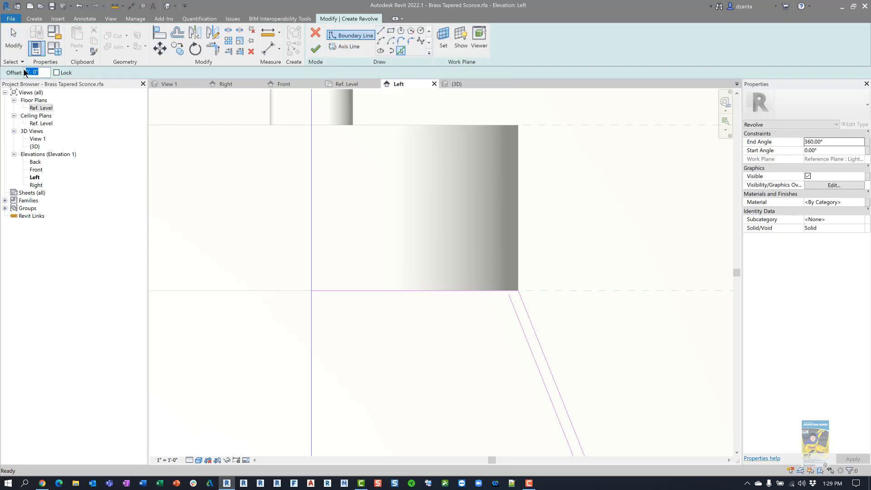
text(1/16)
key(Return)
click(413, 295)
Trim the offset top line and the inner slanted line to a corner
key(t)
key(r)
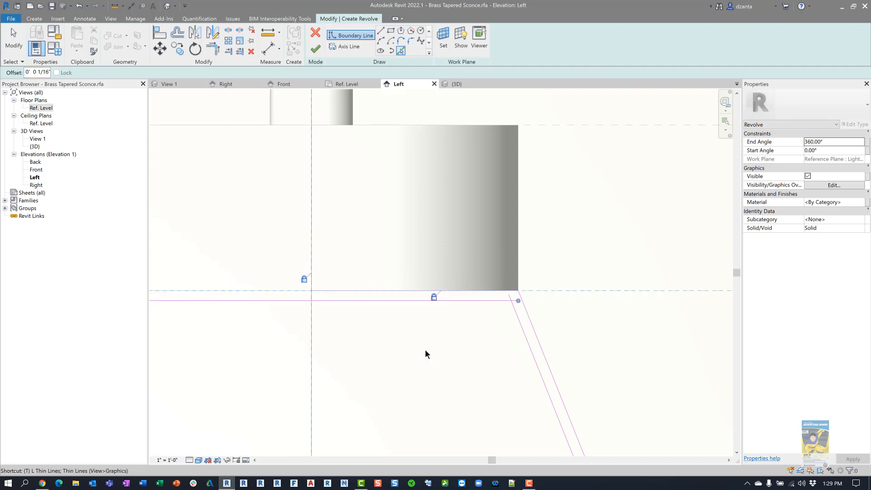
click(517, 317)
click(499, 299)
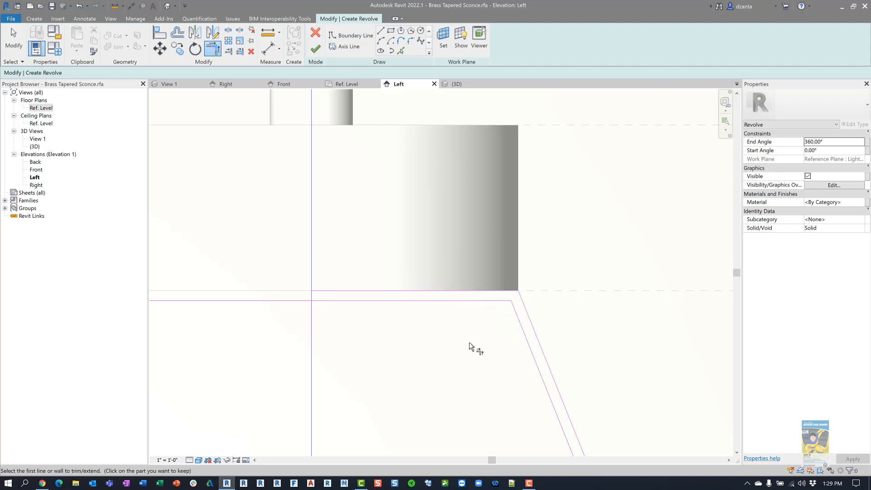
Draw a short vertical boundary line on the centre axis joining the outer and inner top lines
click(381, 31)
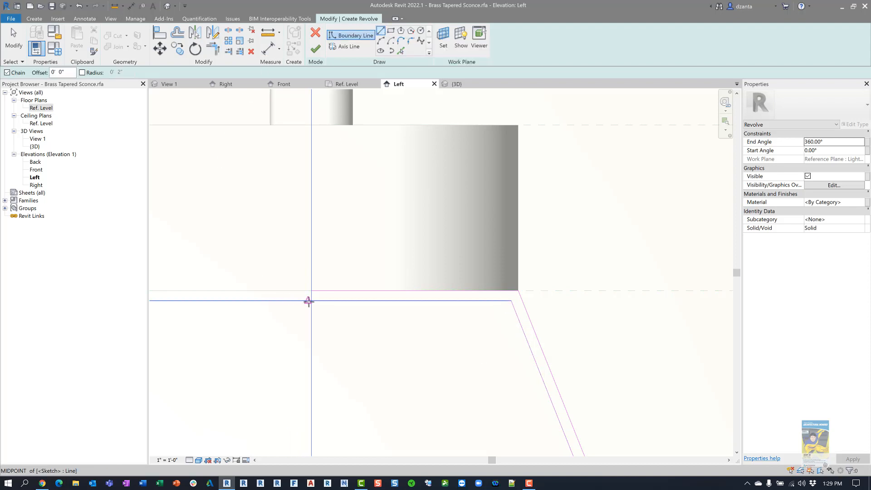
scroll(313, 302, up, 5)
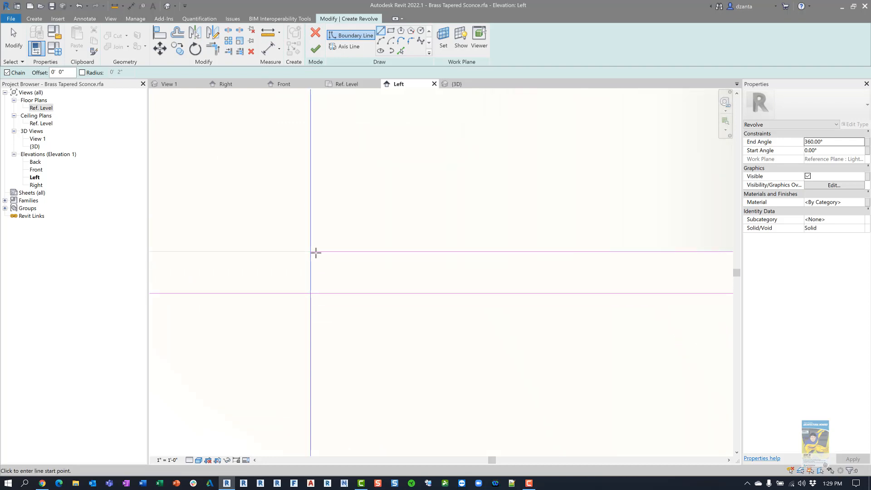
click(311, 250)
click(310, 293)
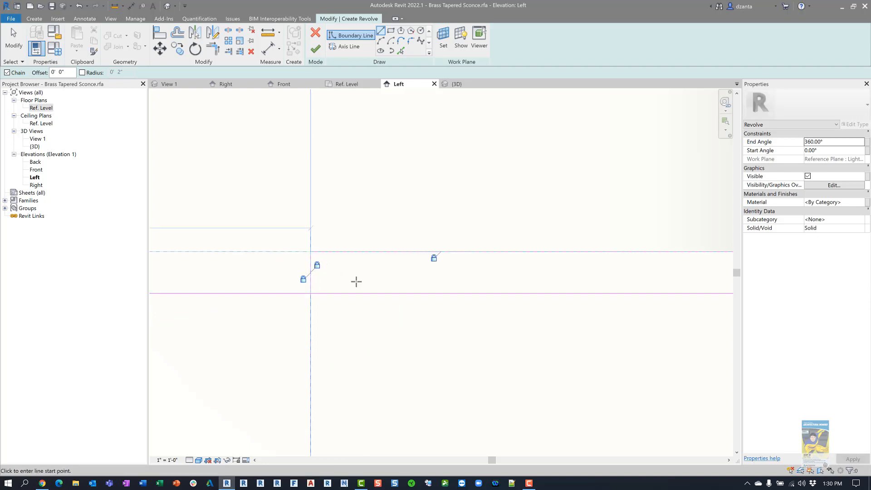
key(Escape)
key(Escape)
Trim the inner top line to the short vertical line so the shade profile forms a closed loop
key(t)
key(r)
click(338, 293)
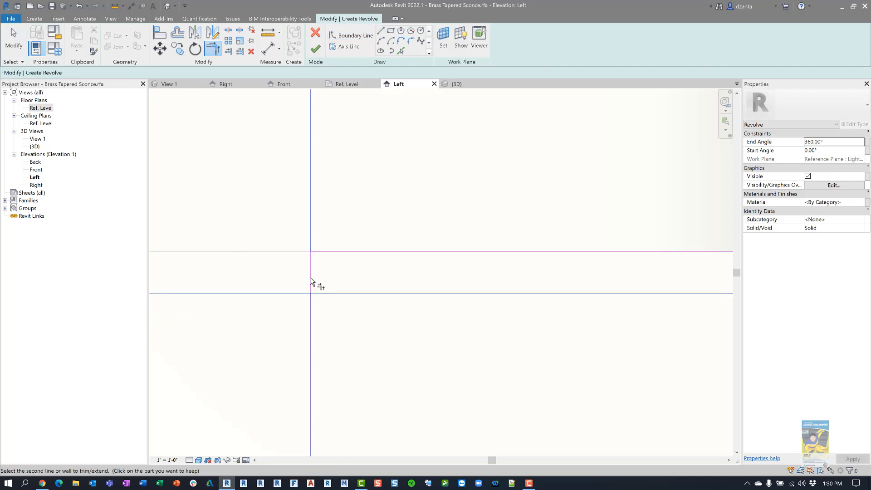
click(311, 280)
scroll(354, 289, down, 1)
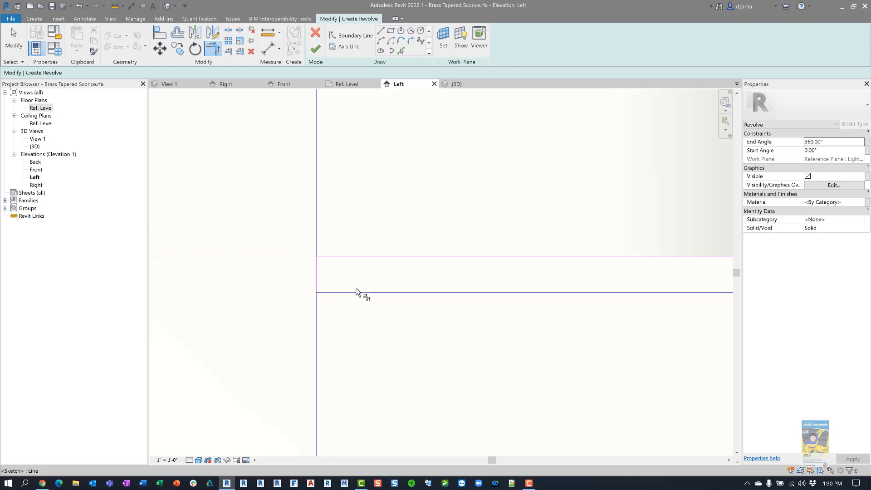
scroll(356, 292, down, 5)
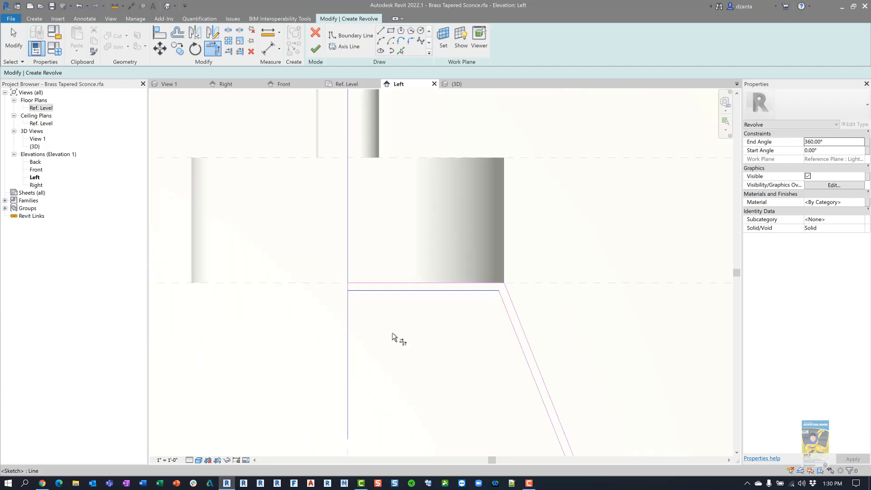
scroll(403, 349, down, 2)
click(17, 41)
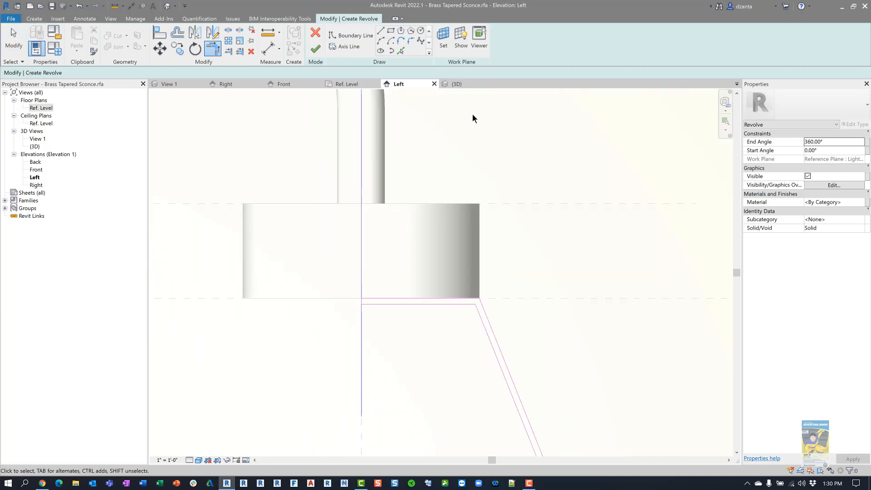
Switch to the 3D view, orbit to the fixture's side and finish the 360° revolve of the shade
click(459, 85)
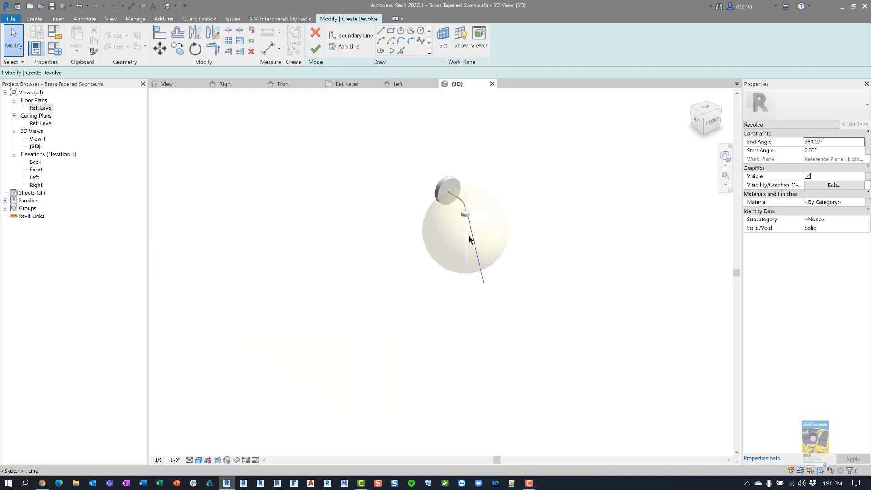
mouse_move(468, 237)
shift+middle_down()
mouse_move(503, 281)
mouse_move(576, 283)
mouse_move(620, 249)
mouse_move(548, 216)
mouse_move(434, 187)
shift+middle_up()
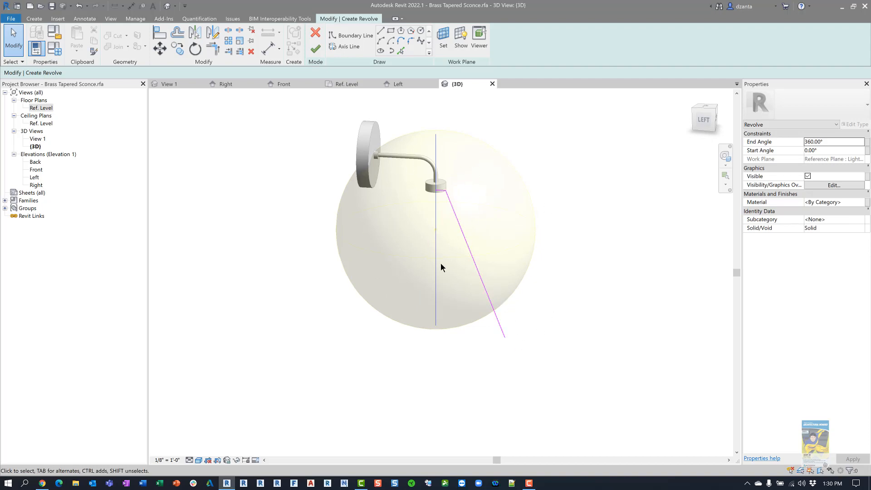
click(319, 46)
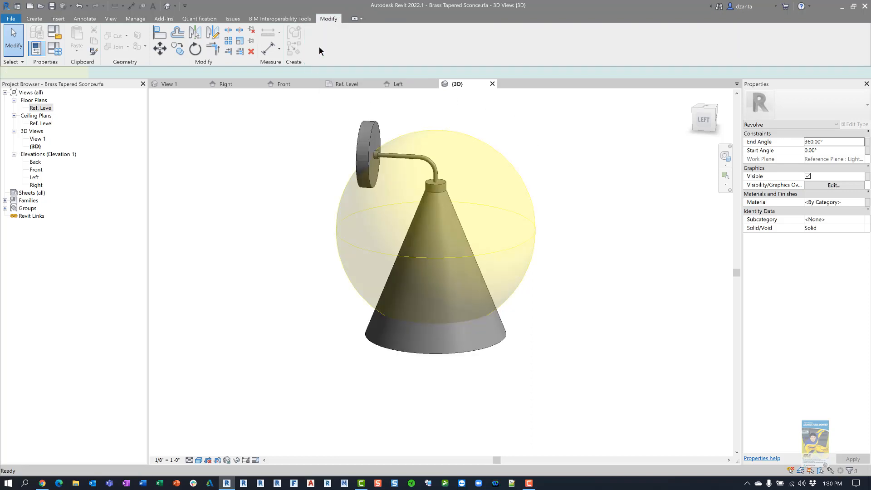
Inspect the finished sconce shade in the 3D view and in the Front and Left elevations
click(265, 200)
shift+middle_drag(480, 379, 481, 398)
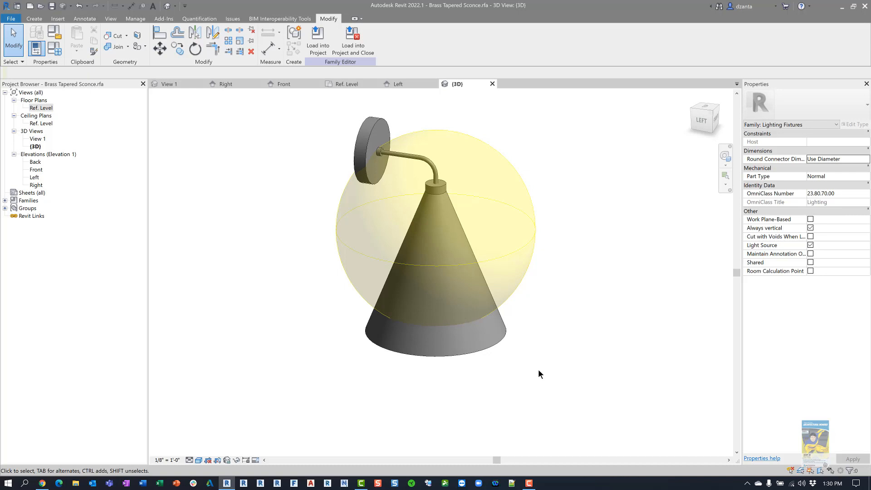
shift+middle_drag(539, 369, 482, 360)
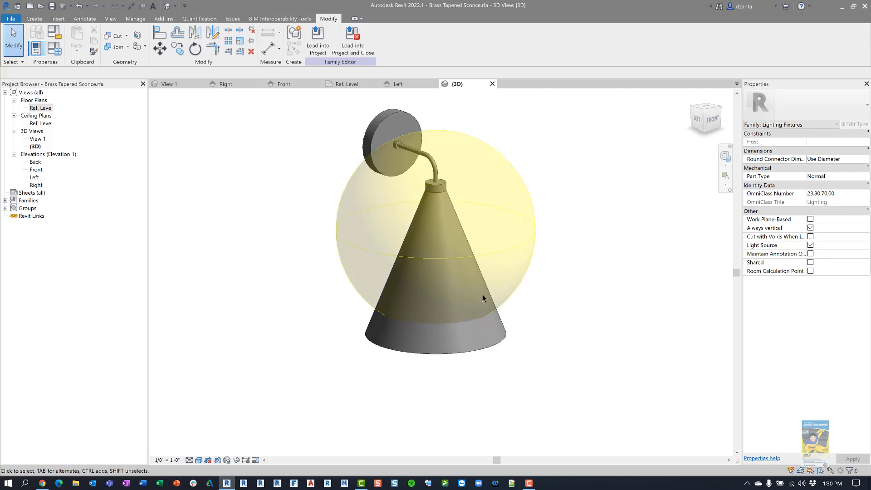
click(284, 84)
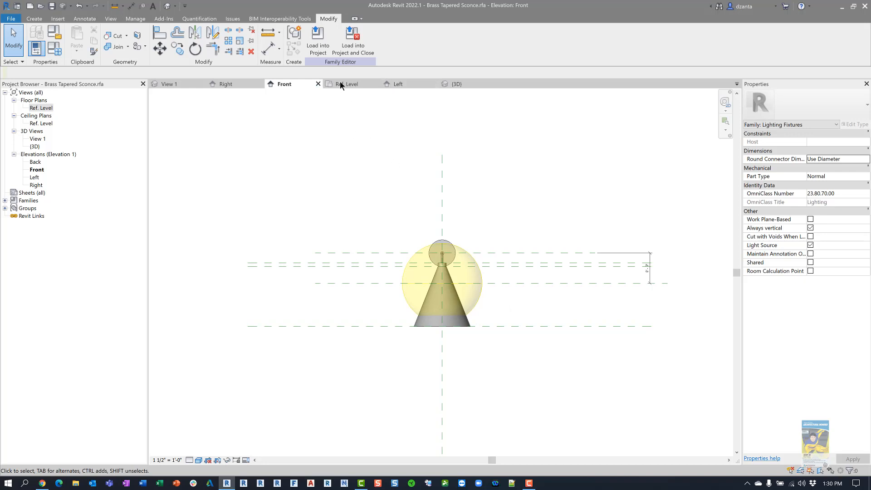
click(401, 84)
scroll(478, 282, down, 5)
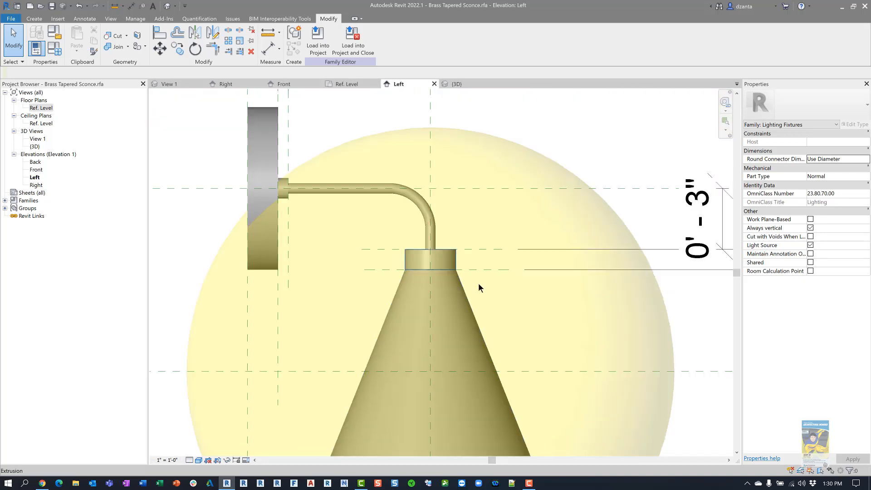
scroll(515, 326, down, 4)
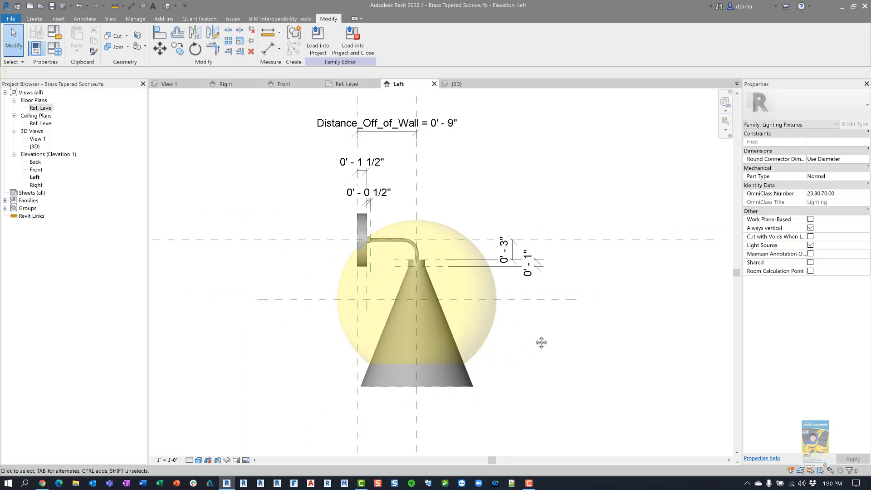
scroll(527, 274, down, 3)
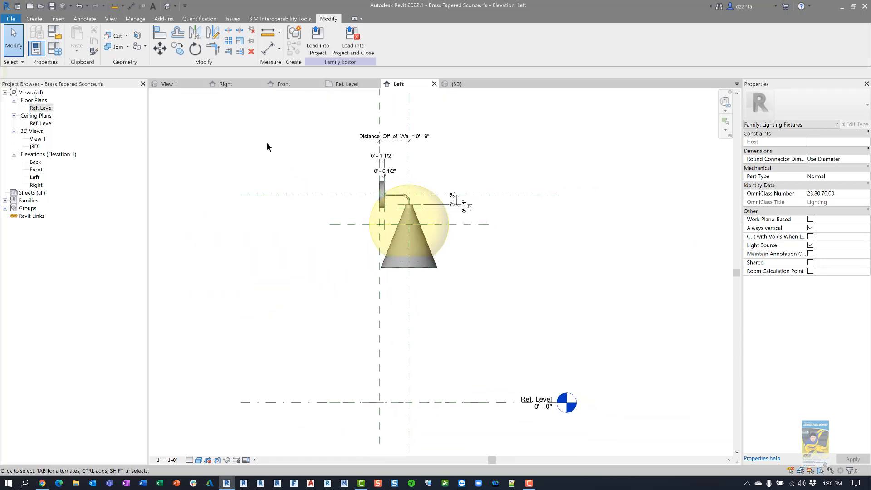
In the Front elevation, add an aligned dimension from the Ref. Level up to the Light Source Elevation reference plane
click(291, 83)
scroll(308, 216, down, 2)
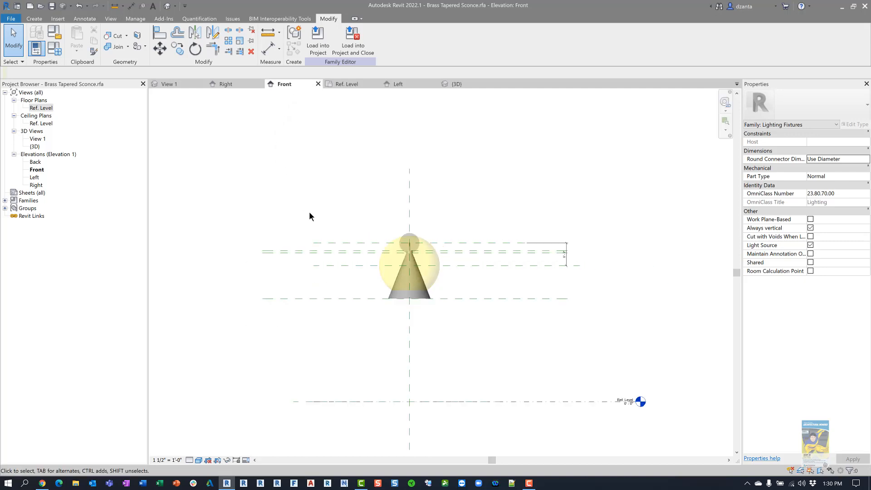
scroll(546, 280, up, 3)
middle_drag(546, 282, 562, 238)
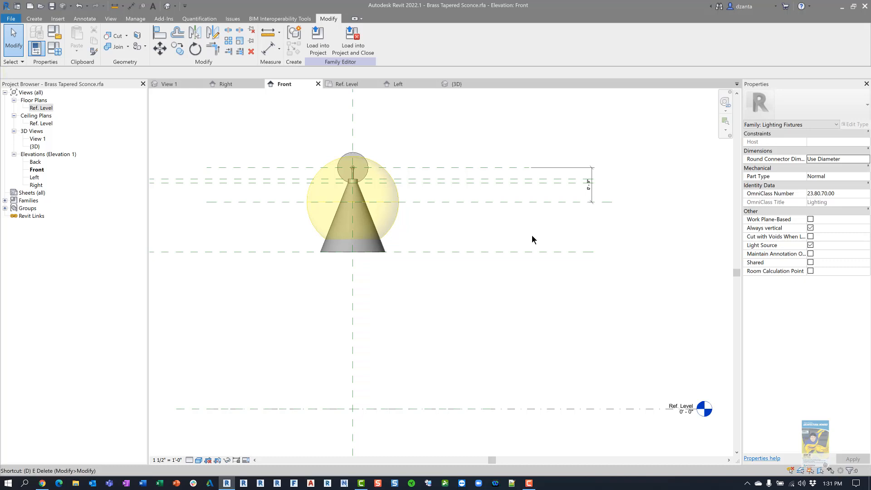
key(d)
key(i)
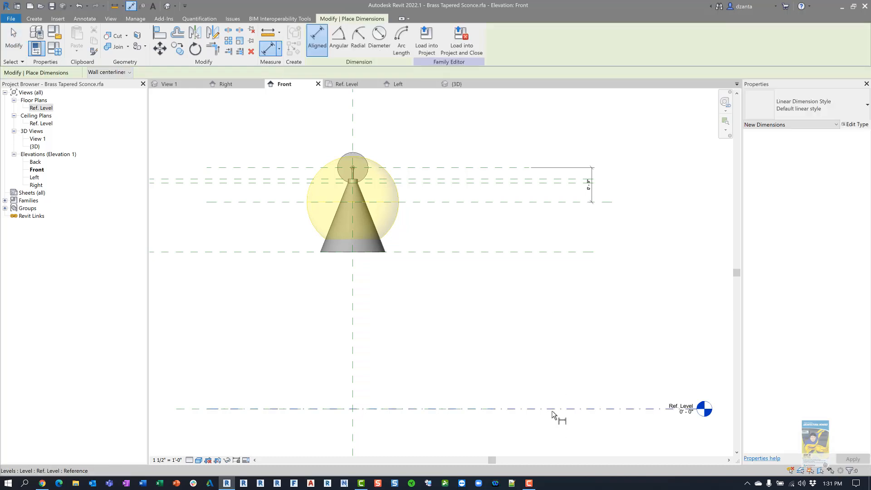
click(552, 411)
click(553, 202)
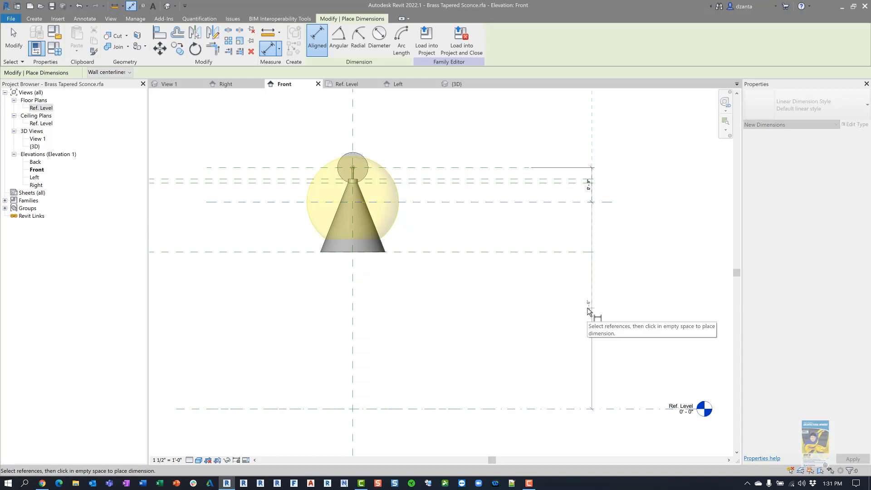
click(589, 312)
key(Escape)
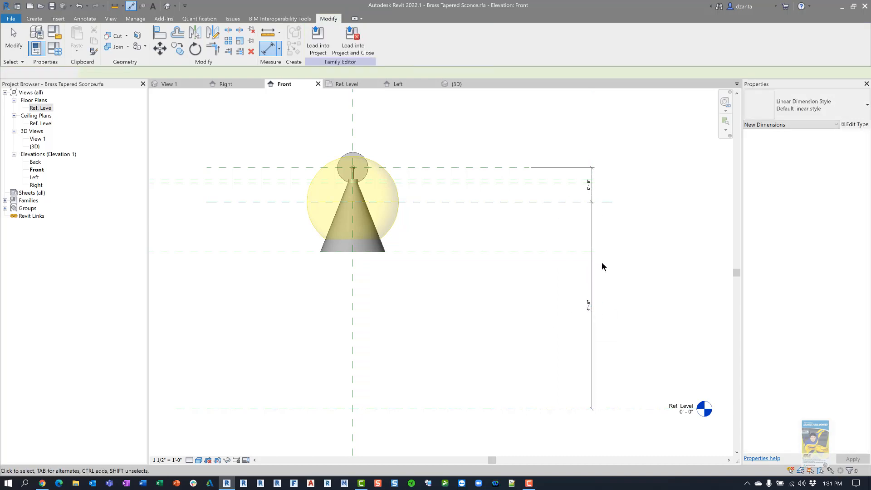
key(Escape)
Label the Ref. Level dimension with a new type parameter named Light_Source_Height and save the family
click(591, 269)
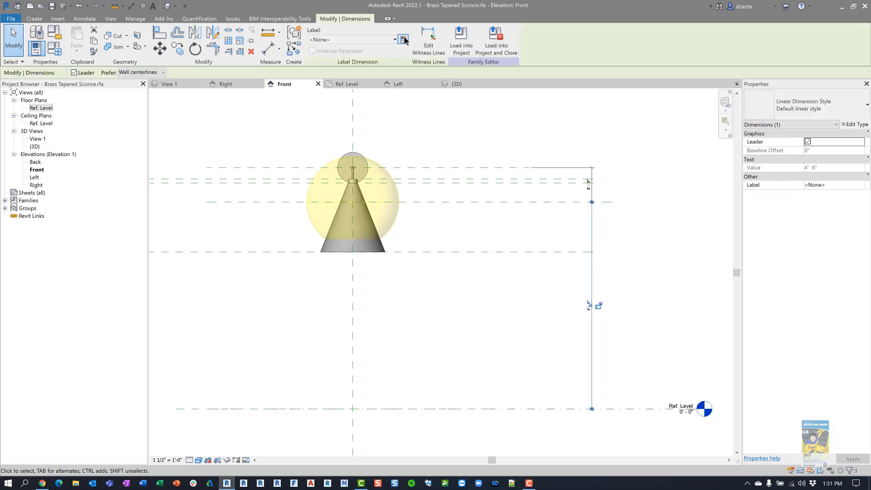
click(403, 39)
text(Light_Source_Height)
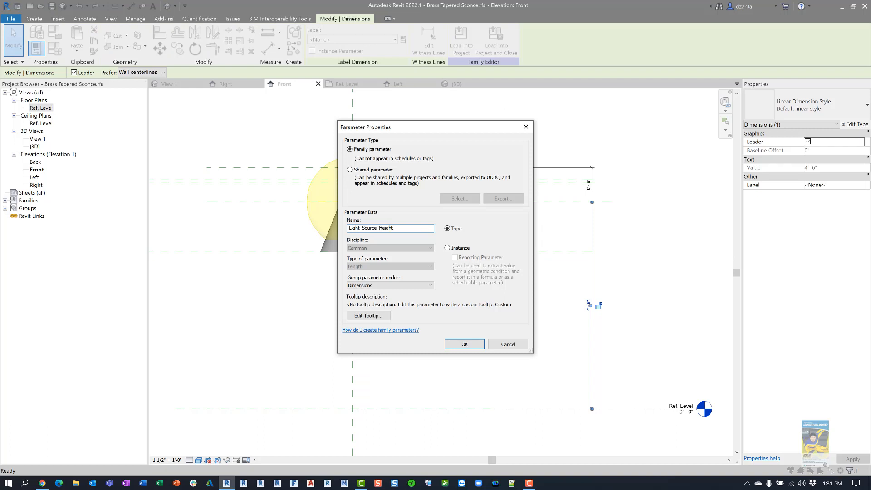
click(458, 343)
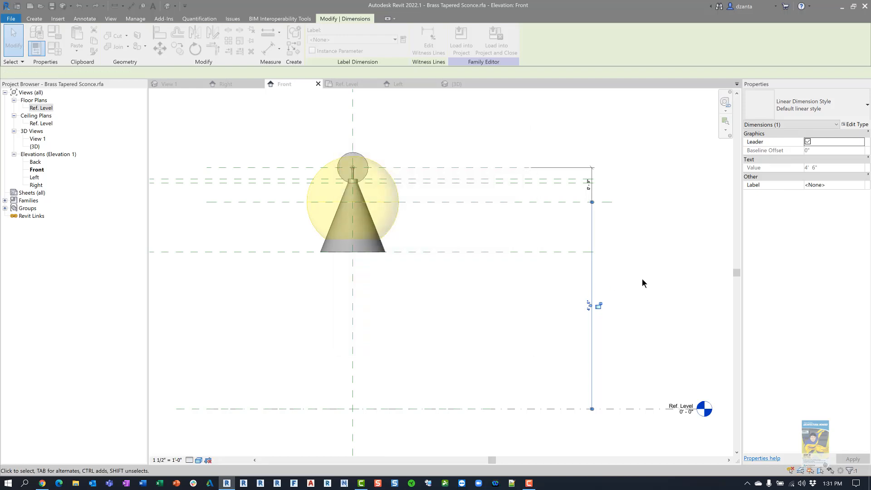
click(641, 278)
click(593, 172)
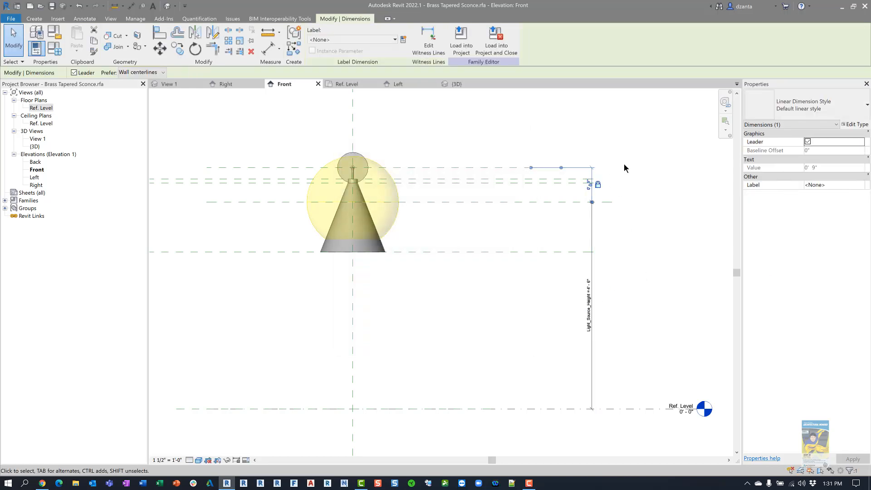
click(624, 167)
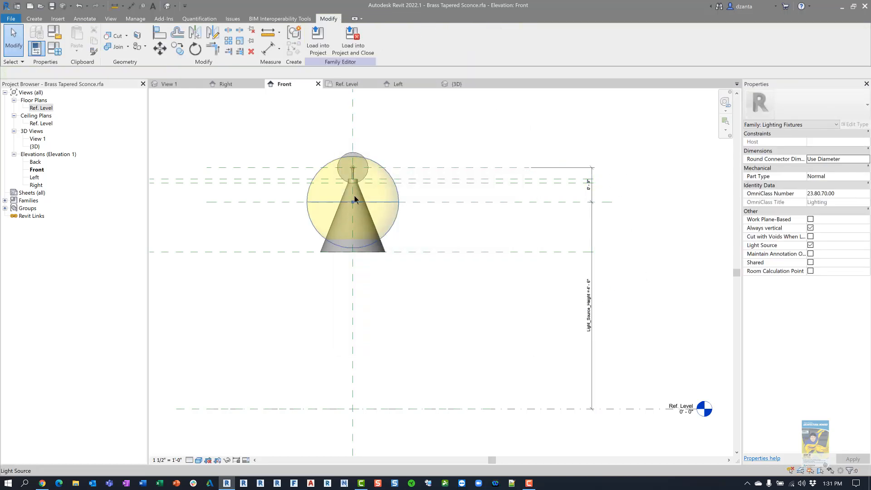
scroll(444, 342, down, 1)
middle_drag(445, 342, 468, 336)
scroll(467, 311, down, 1)
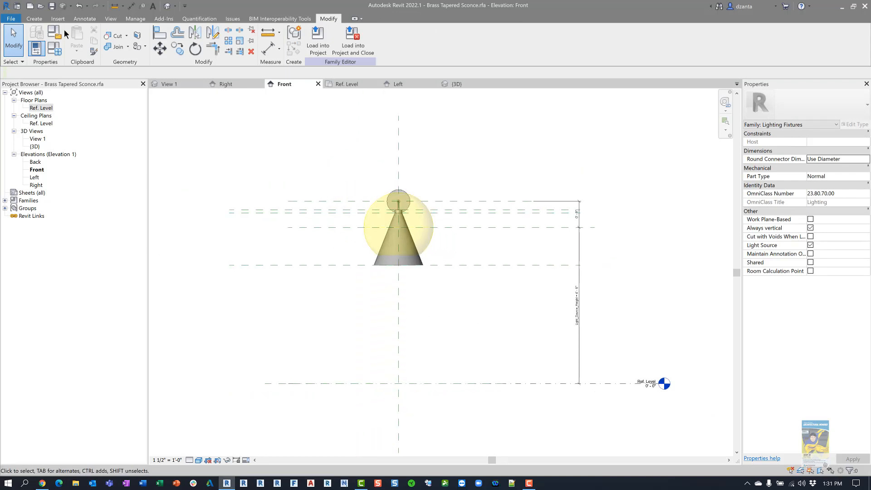
click(52, 7)
Flex the family by setting Light_Source_Height to 6' 0" in the family types, and undo the change
click(53, 51)
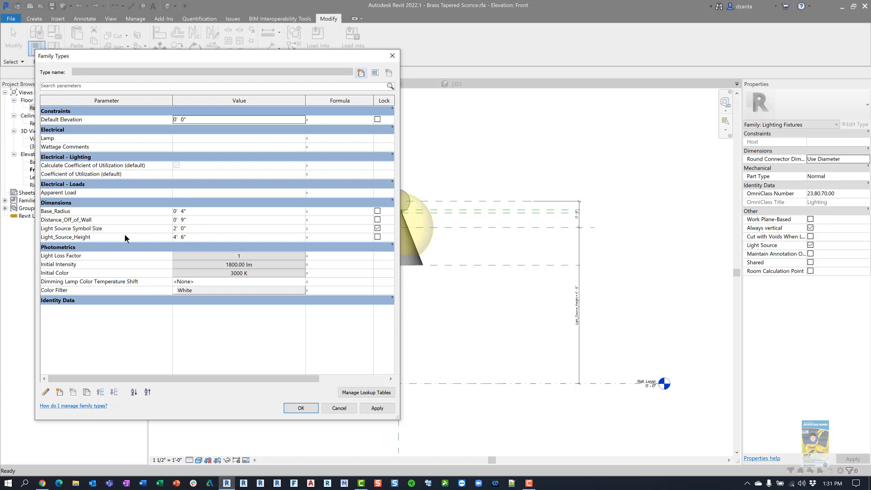
click(194, 237)
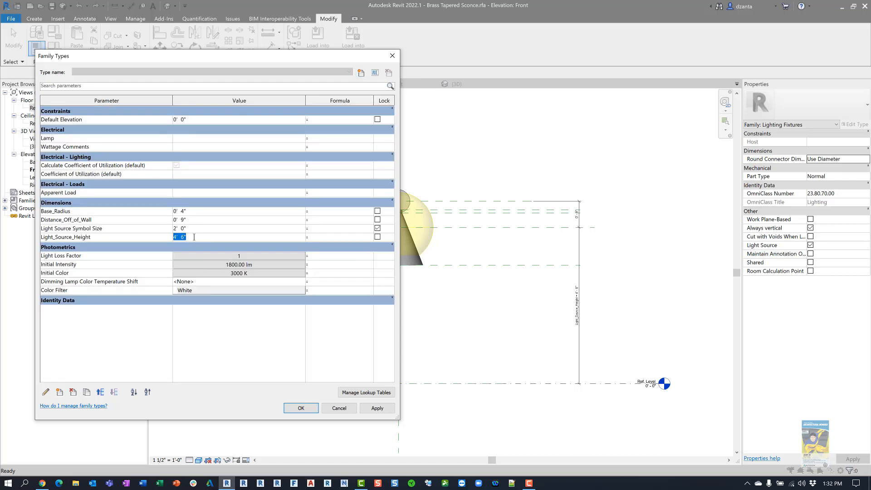
text(6)
key(Return)
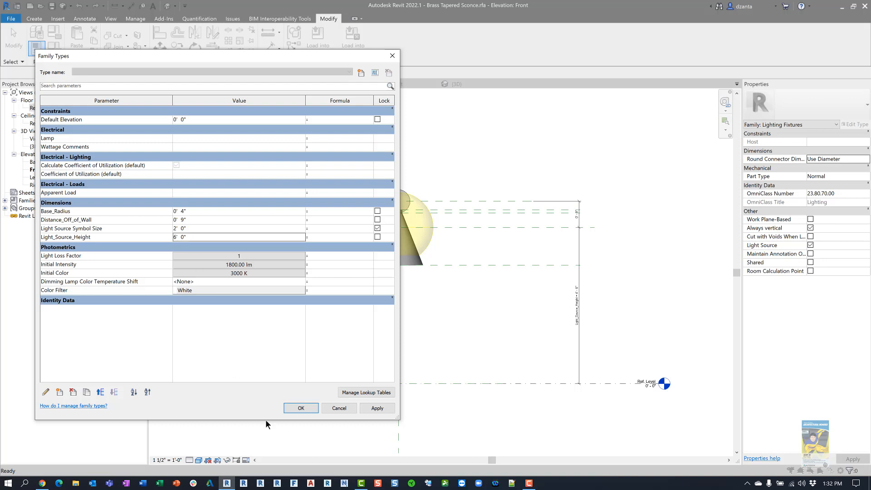
click(300, 408)
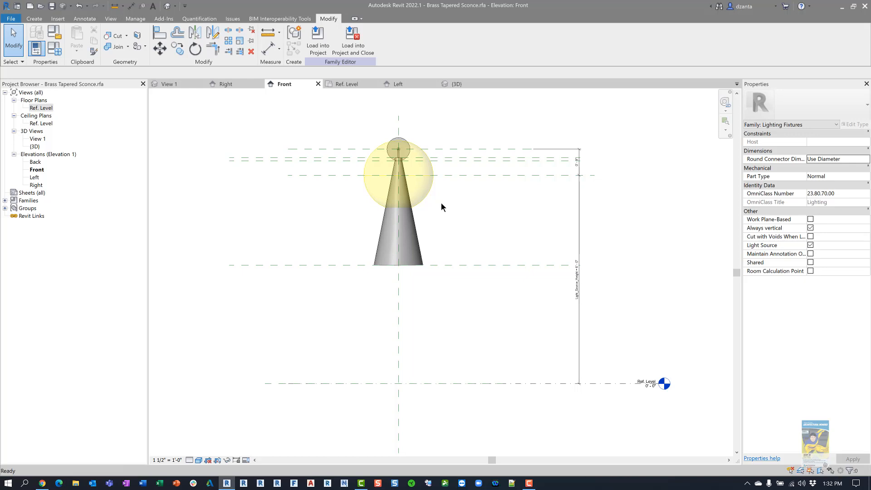
key(ctrl+z)
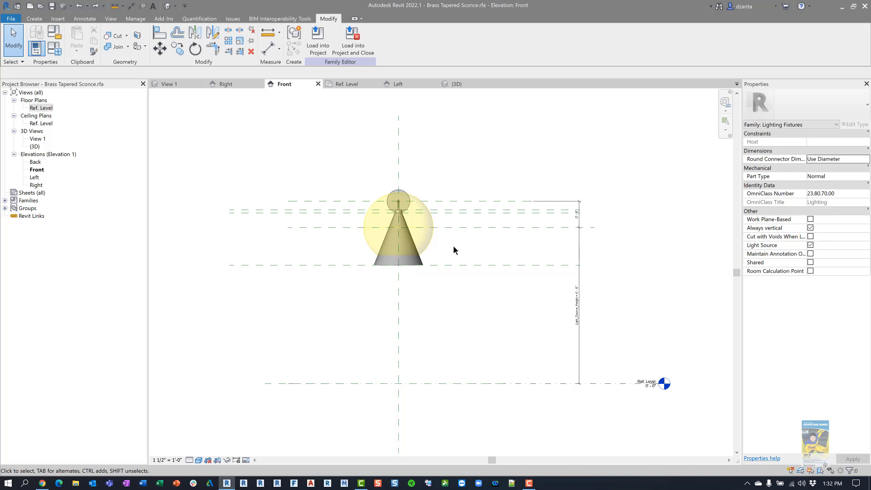
key(d)
key(i)
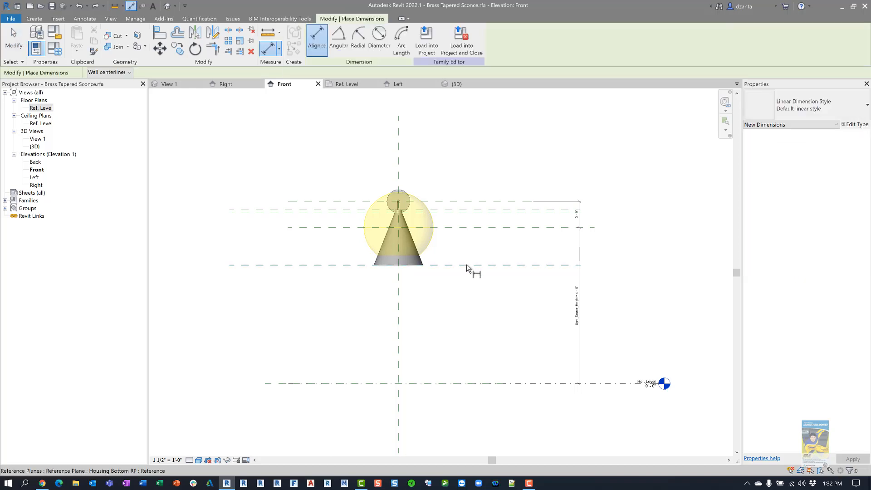
click(455, 229)
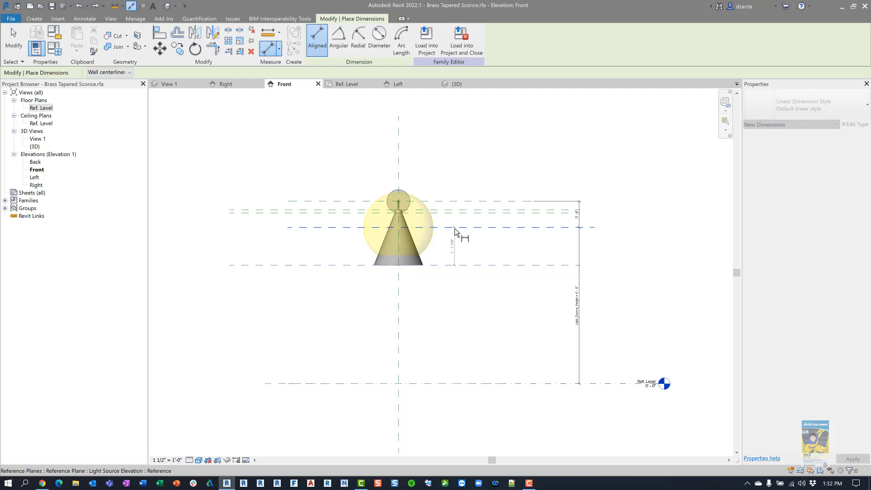
key(Escape)
key(Escape)
Add an aligned dimension between the Housing Bottom RP plane and the reference plane at the top of the shade
scroll(450, 236, up, 2)
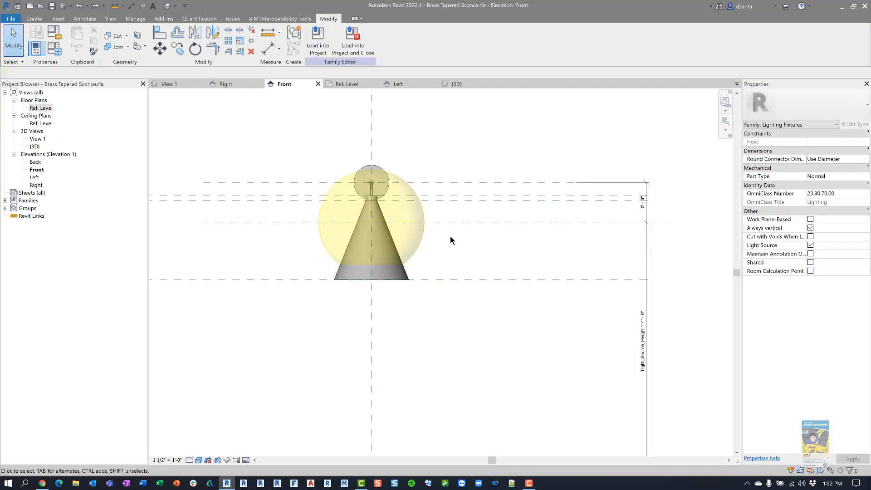
key(d)
key(i)
click(449, 279)
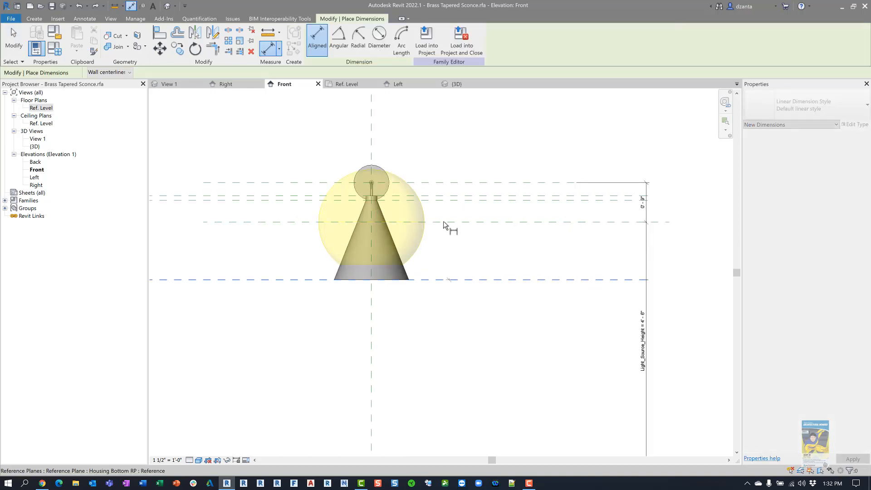
click(436, 198)
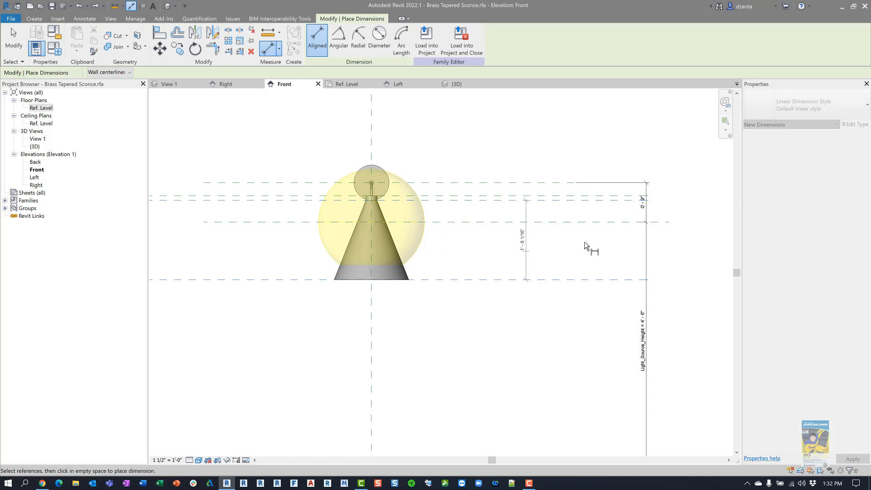
click(630, 247)
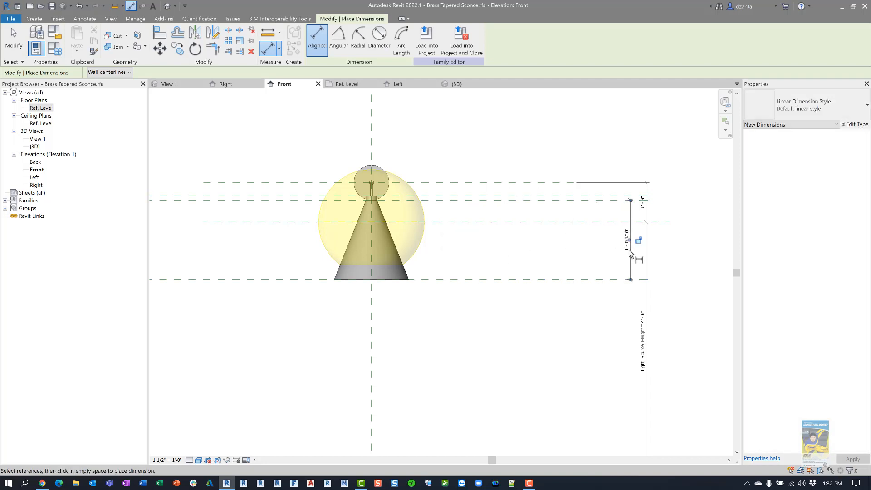
key(Escape)
key(Escape)
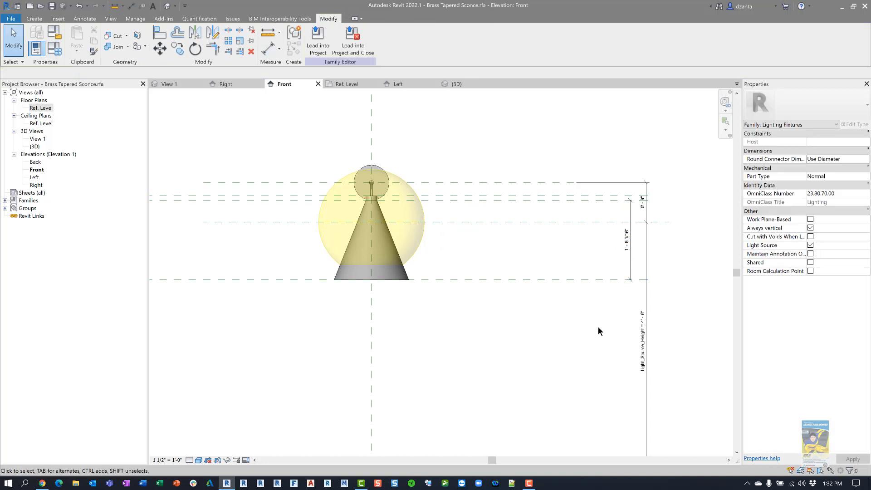
Set the distance from the Housing Bottom RP plane to the shade's top plane to 1' 0" and lock that dimension
click(578, 280)
click(625, 239)
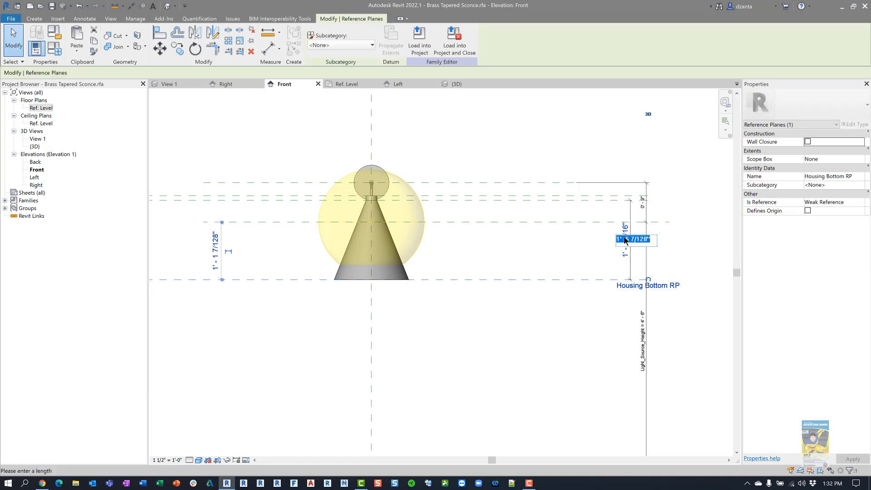
text(1)
key(Return)
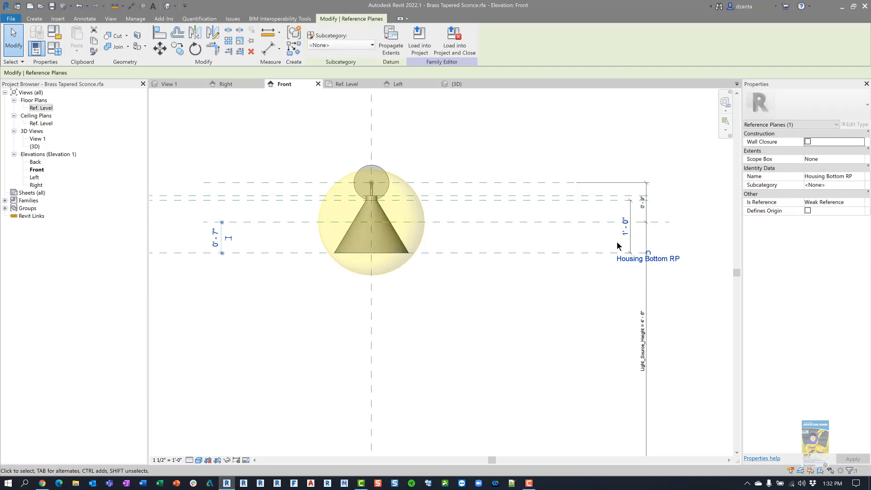
click(538, 339)
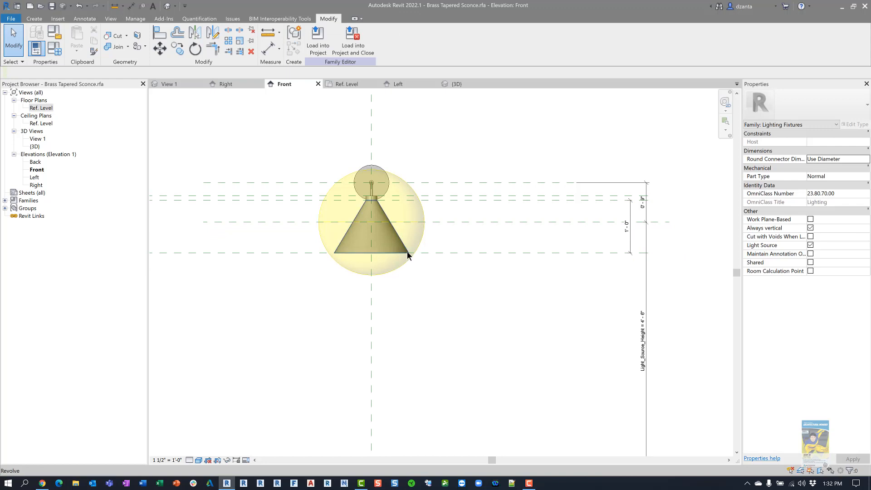
click(628, 239)
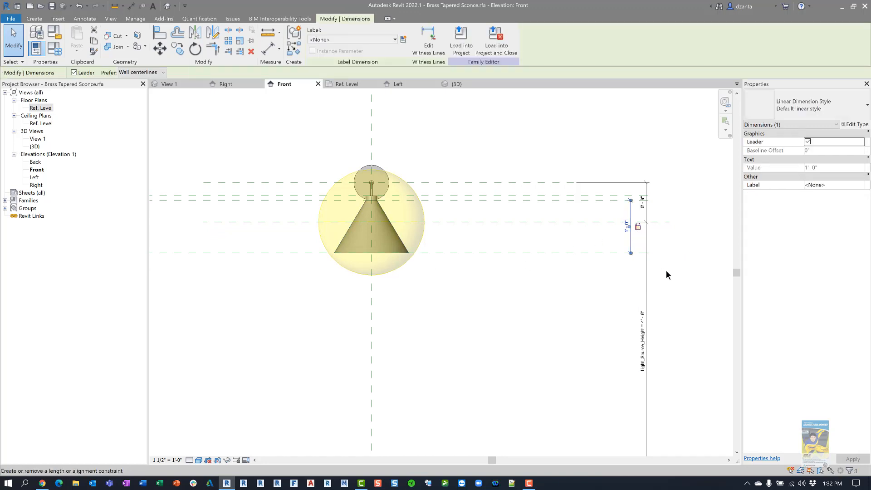
click(683, 278)
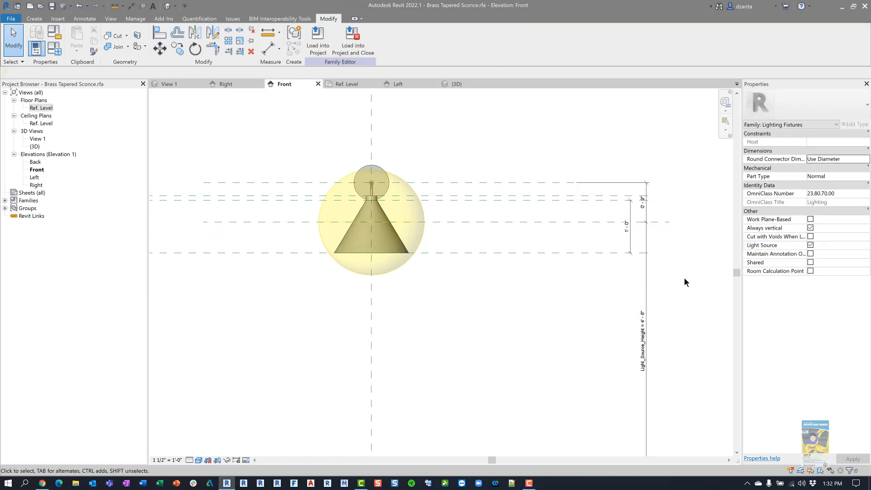
scroll(523, 293, down, 1)
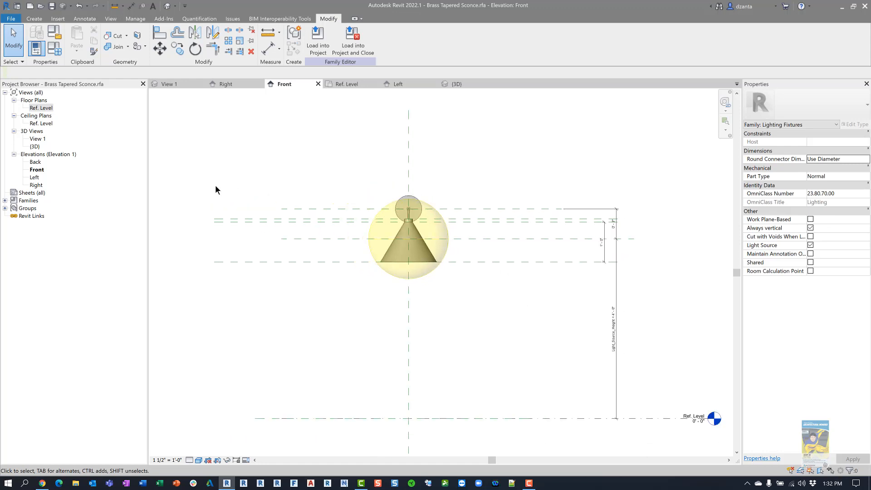
Flex the family by setting Light_Source_Height to 7' 0" in the family types
click(54, 47)
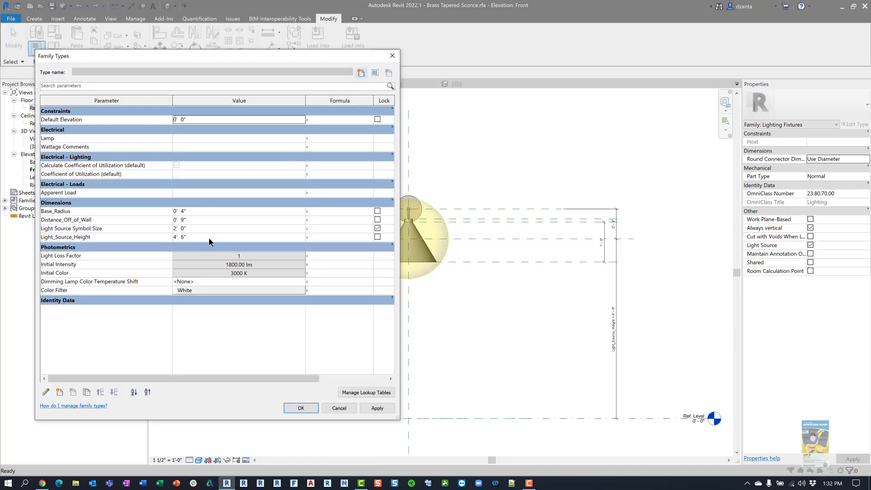
click(208, 238)
text(7)
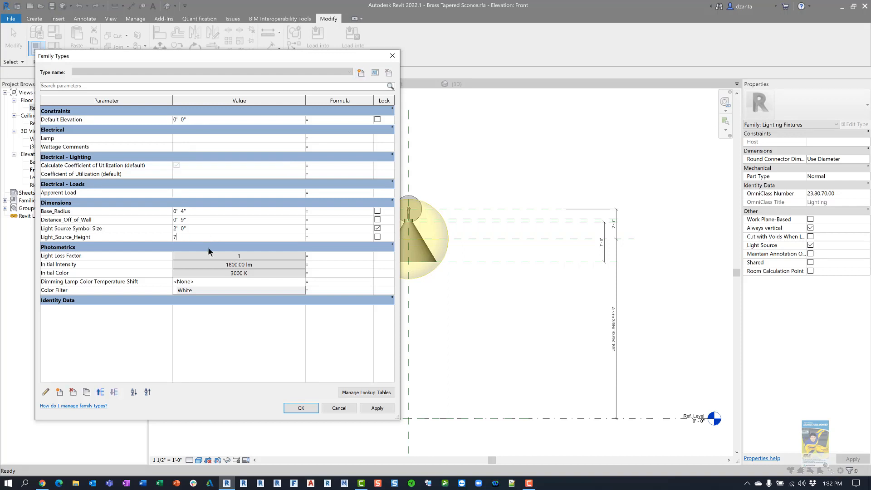
click(216, 339)
click(296, 408)
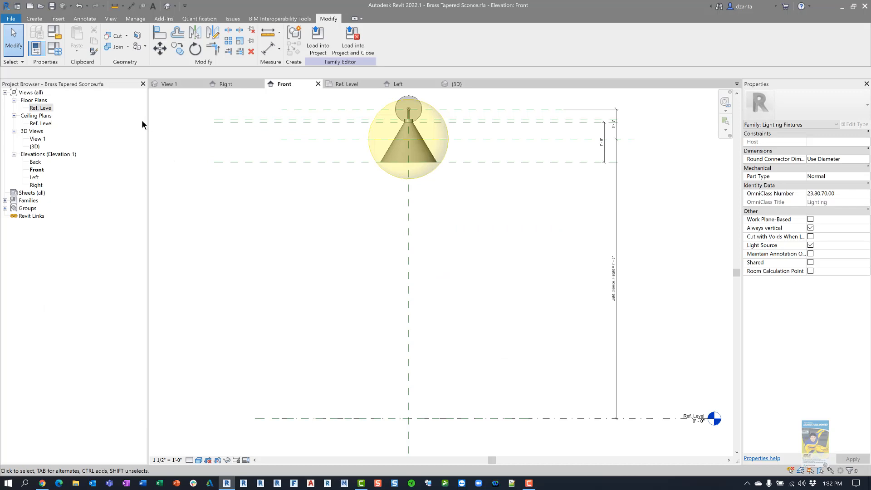
Flex the family again by setting Light_Source_Height to 5' 0" in the family types
click(60, 52)
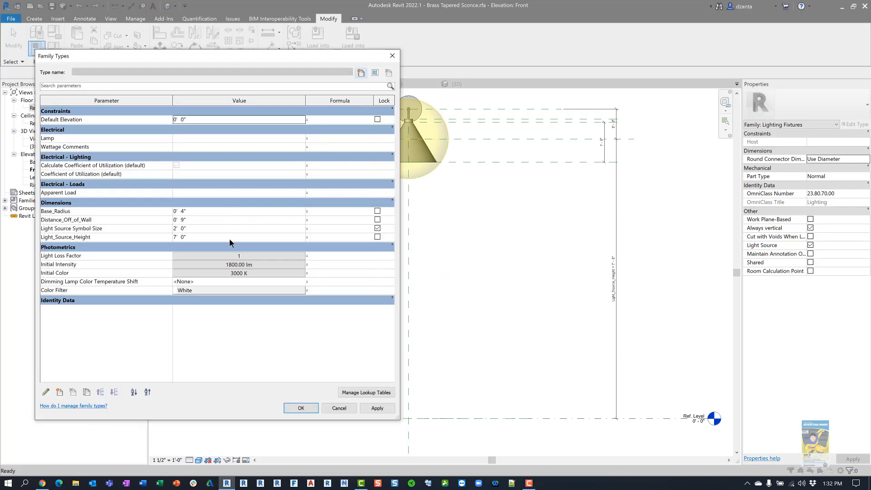
click(229, 239)
text(5)
click(247, 344)
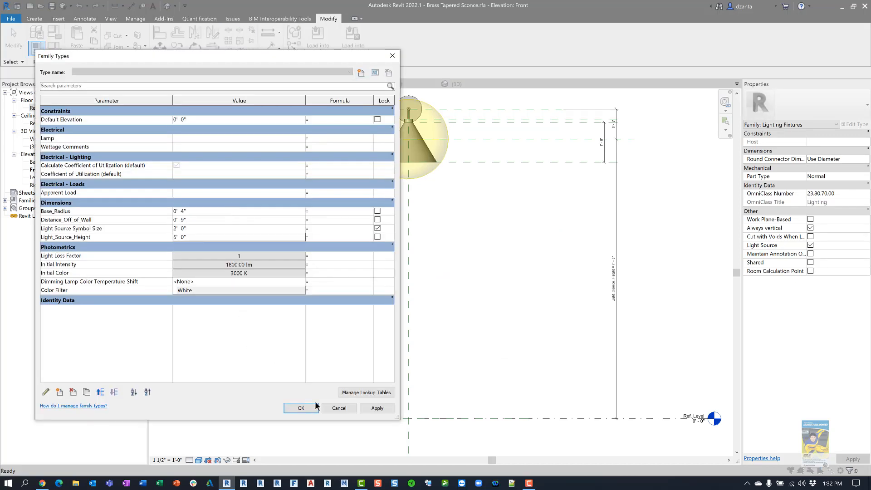
click(300, 408)
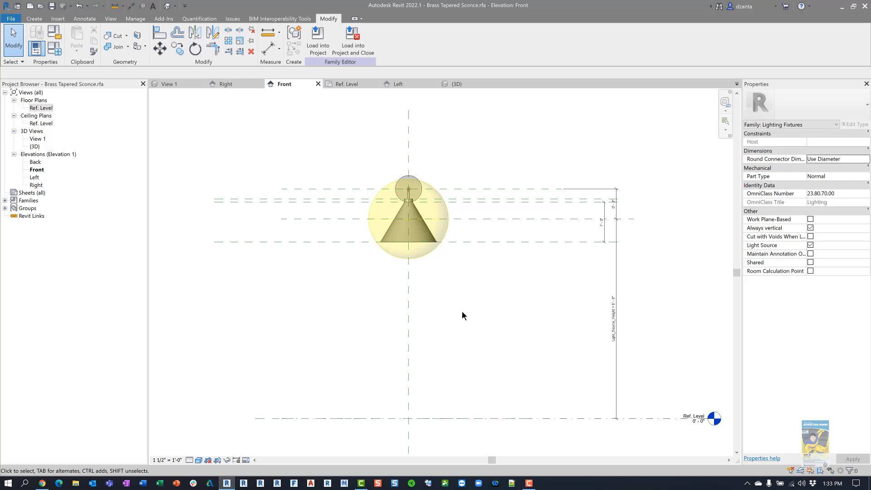
Set Light_Source_Height to 7' 0" in the family types and accept the value
click(59, 52)
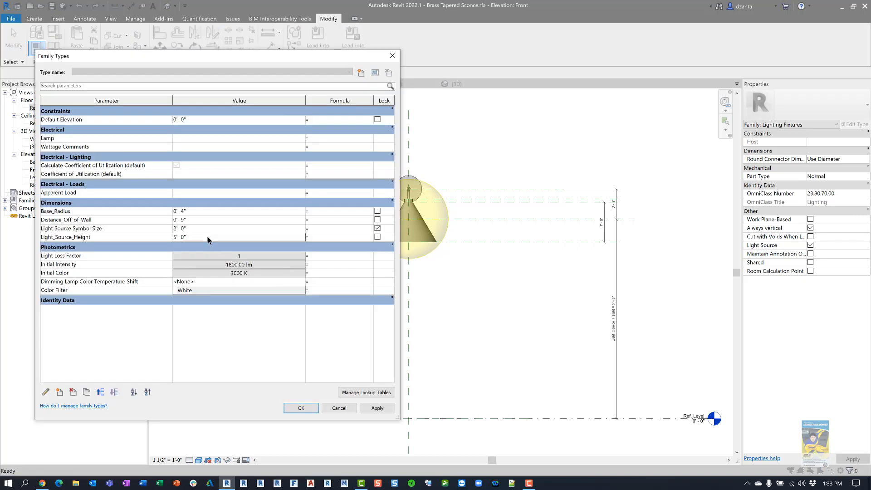
click(208, 236)
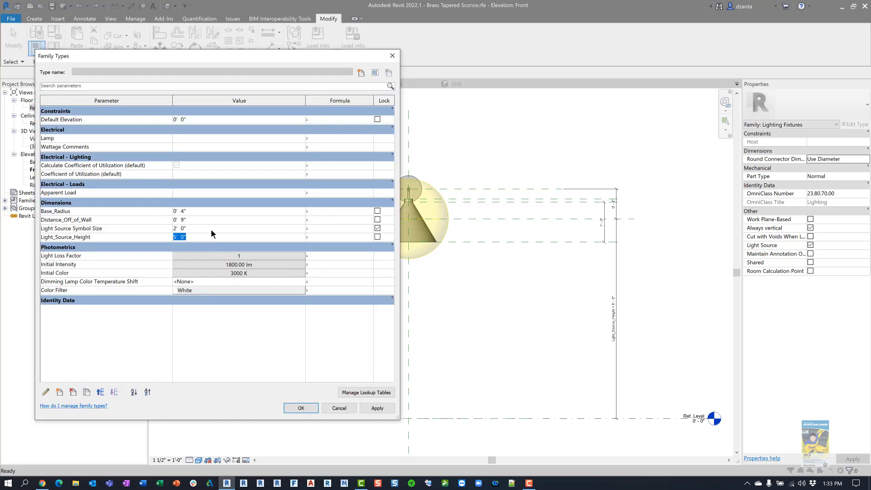
text(7)
key(Tab)
click(295, 406)
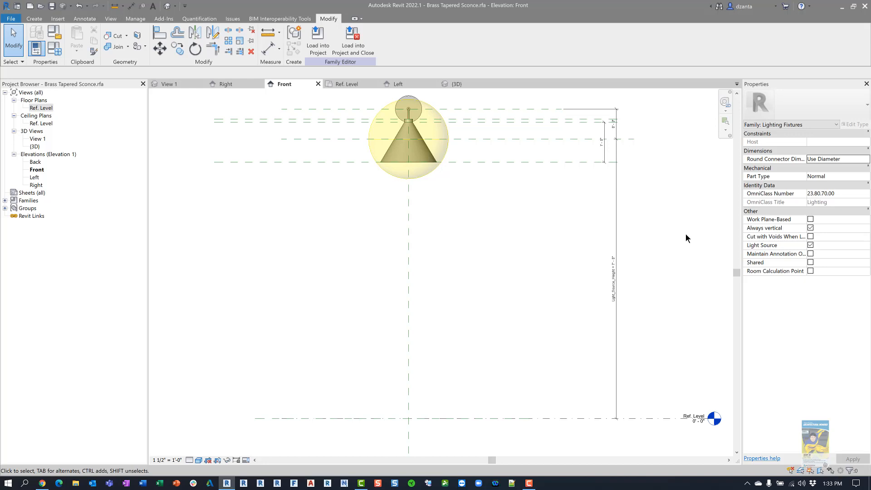
scroll(685, 233, down, 3)
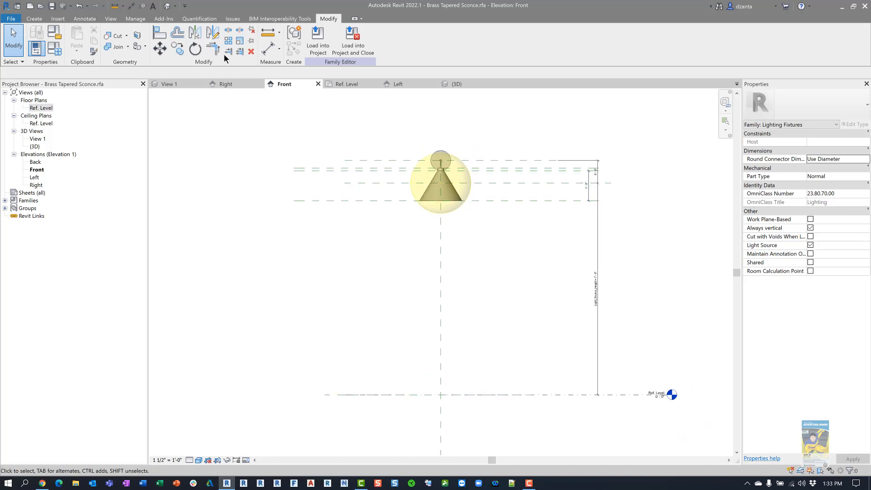
In the {3D} view, associate the material of all the fixture's solids with a new type parameter named Light_Fixture_Overall_Material
click(449, 84)
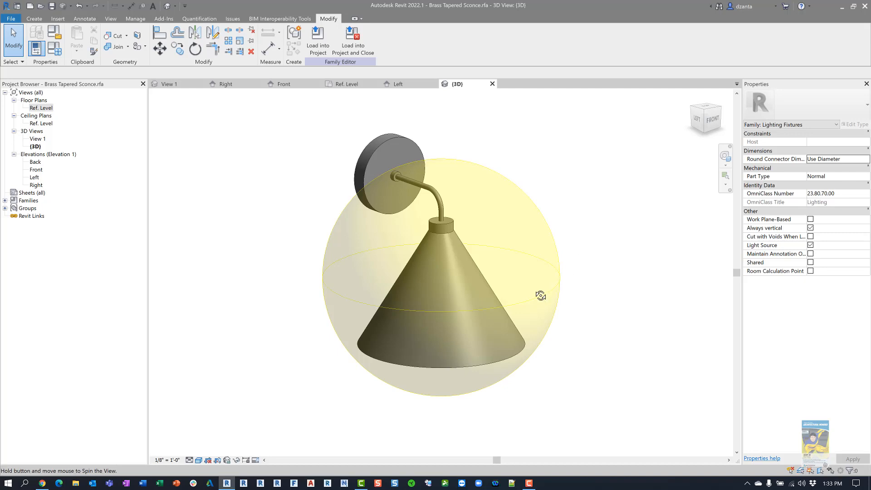
shift+middle_drag(540, 295, 590, 260)
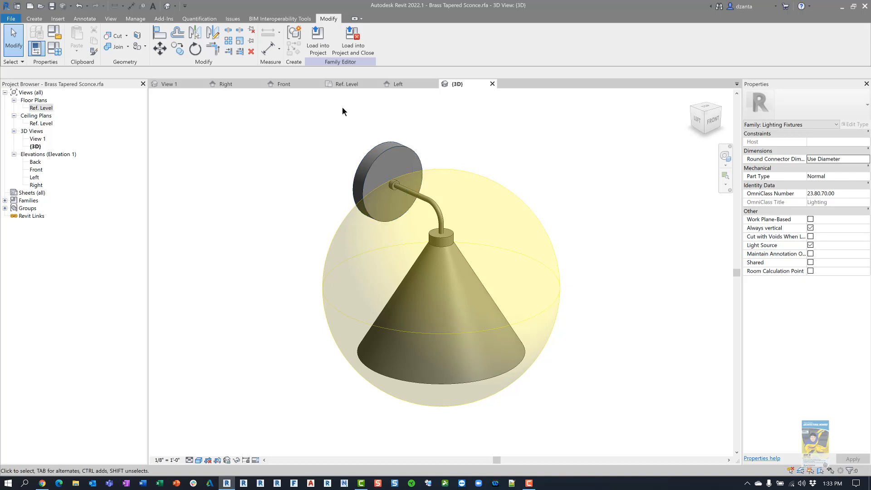
drag(467, 333, 534, 416)
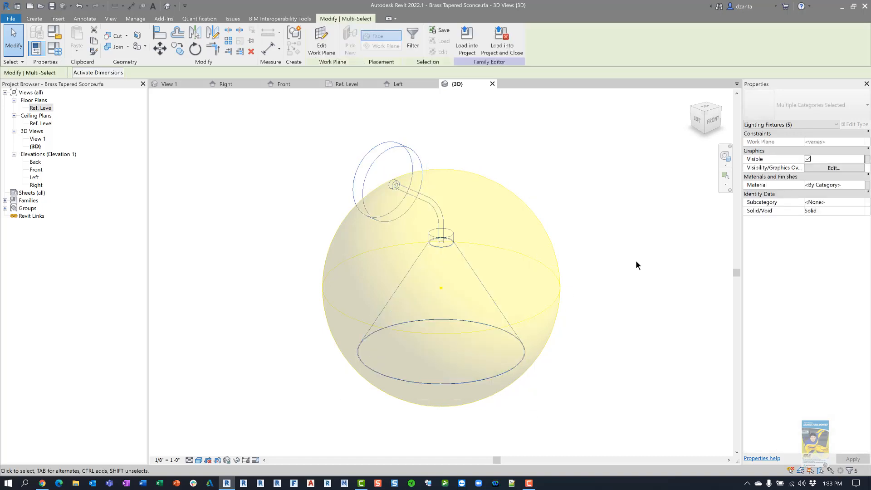
click(866, 185)
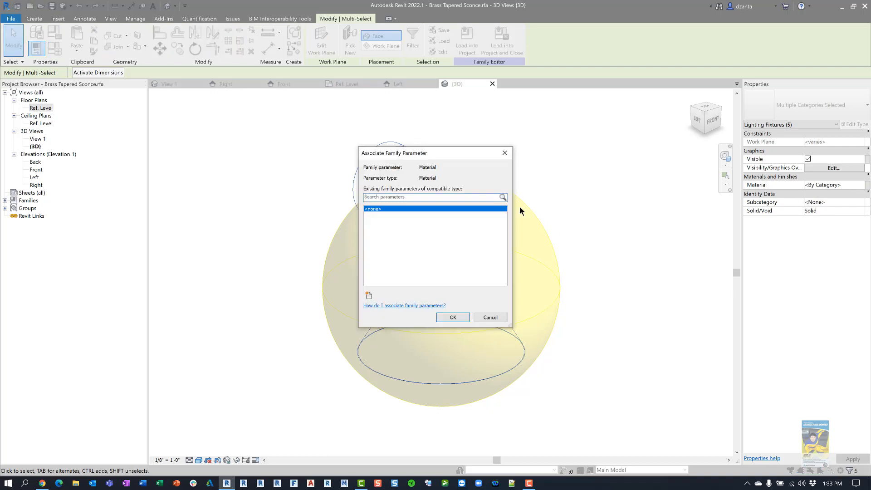
click(368, 295)
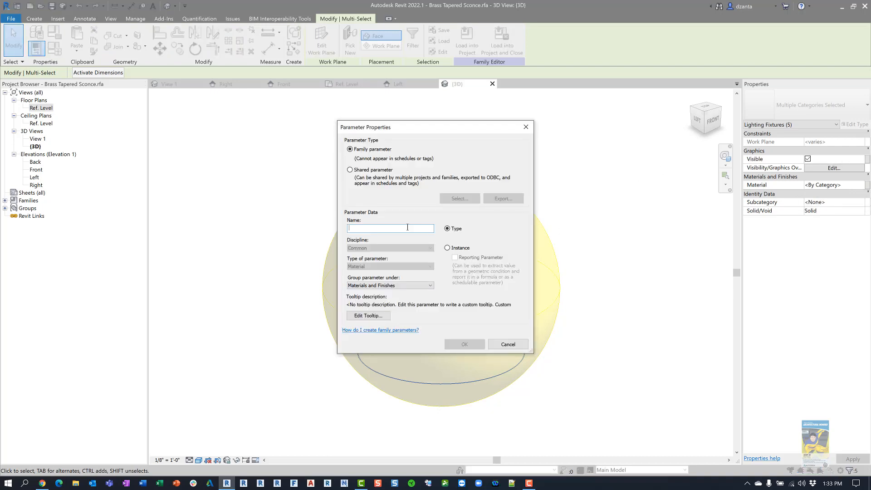
text(Light)
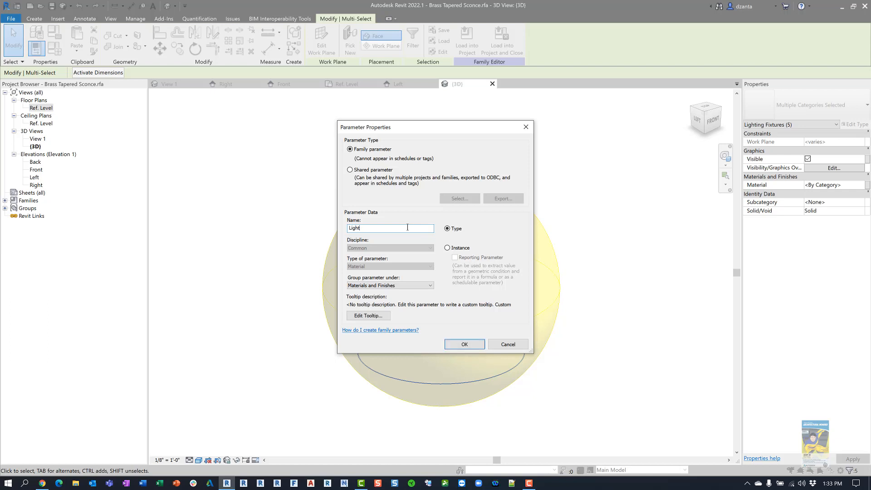
text(_Fixture_Overall_Material)
click(460, 345)
click(468, 319)
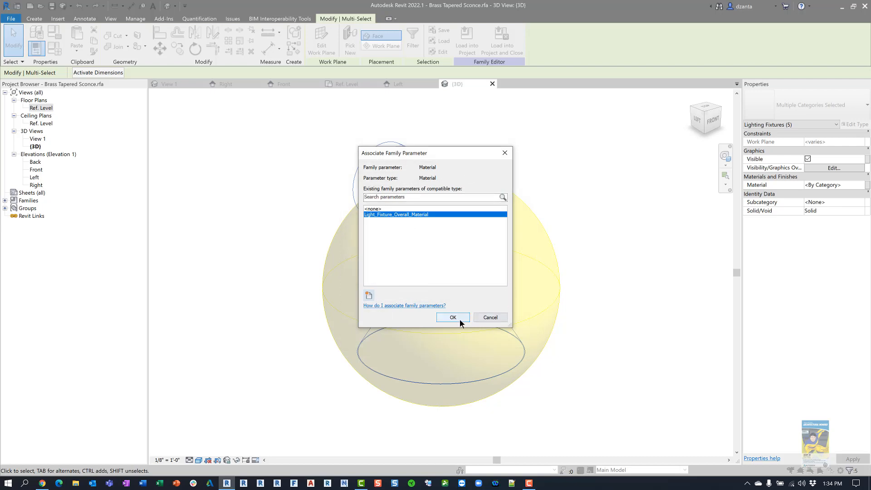
click(621, 287)
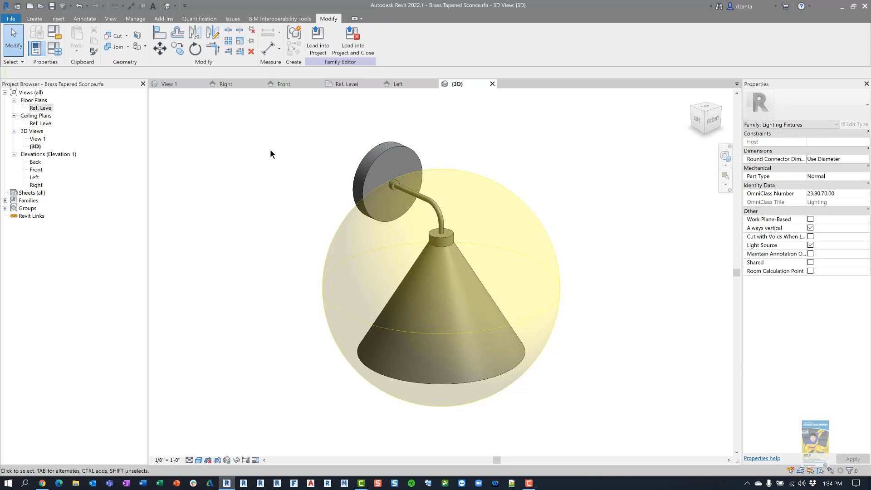
For Light_Fixture_Overall_Material, search the materials for brass, add the first Brass from the AEC Materials library and apply it
click(58, 52)
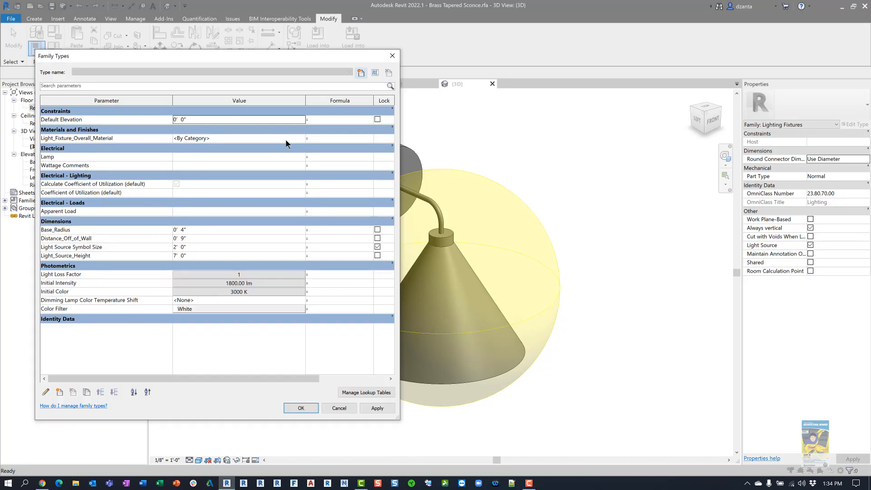
click(303, 139)
click(303, 138)
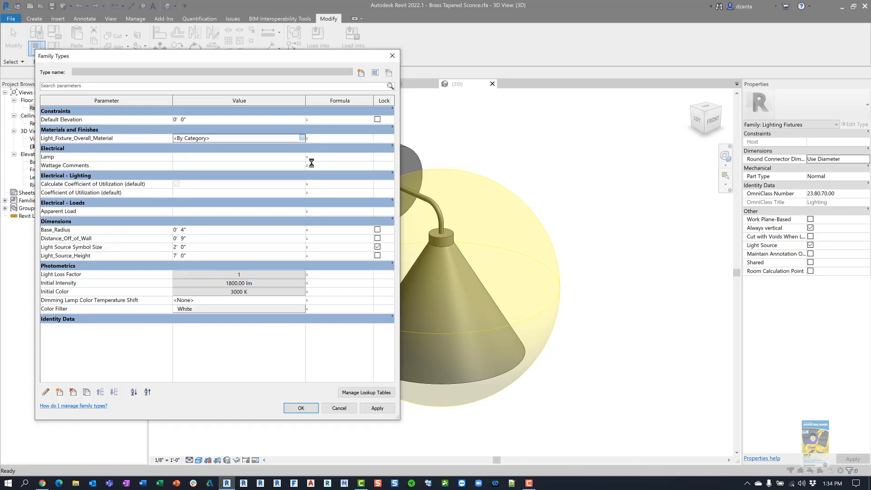
key(alt+Tab)
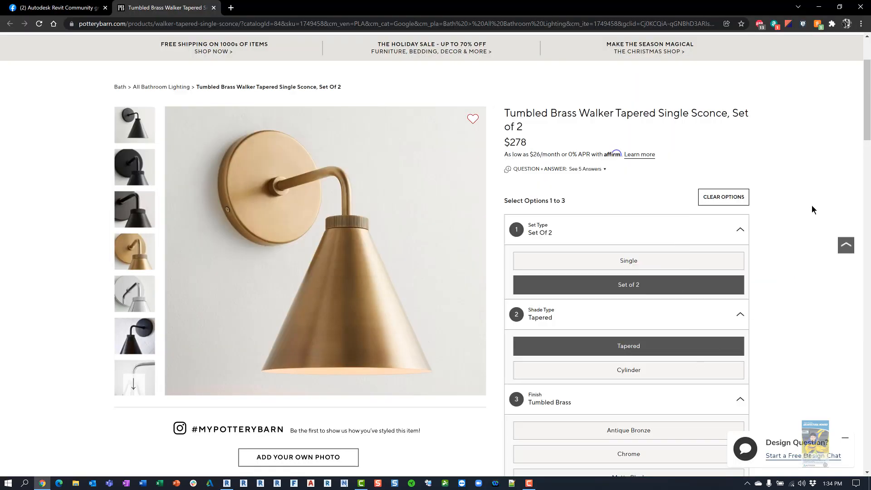
key(alt+Tab)
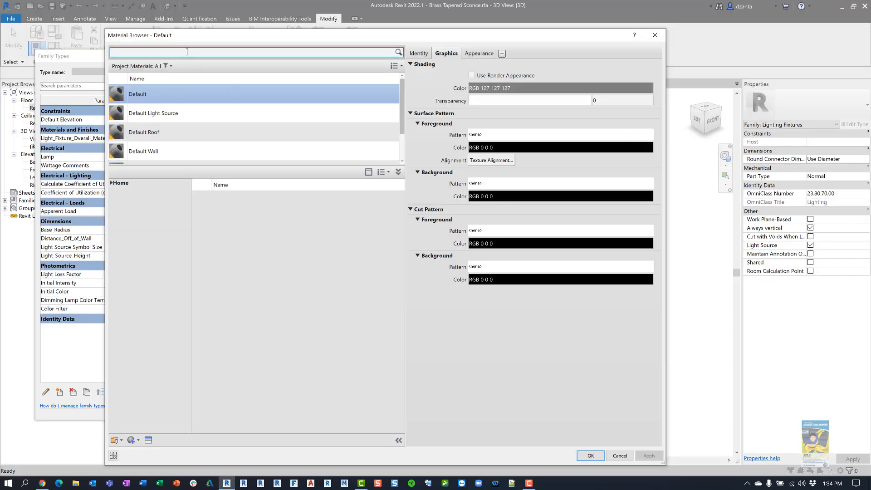
text(brass)
key(Return)
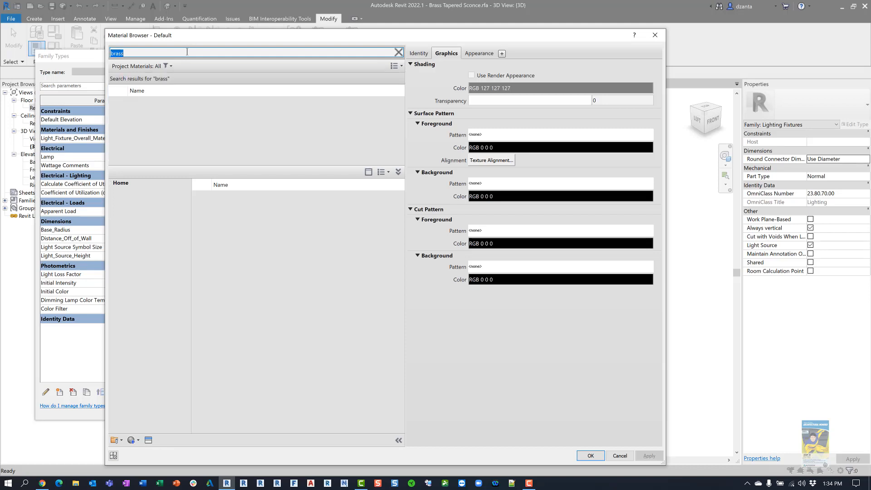
mouse_move(273, 206)
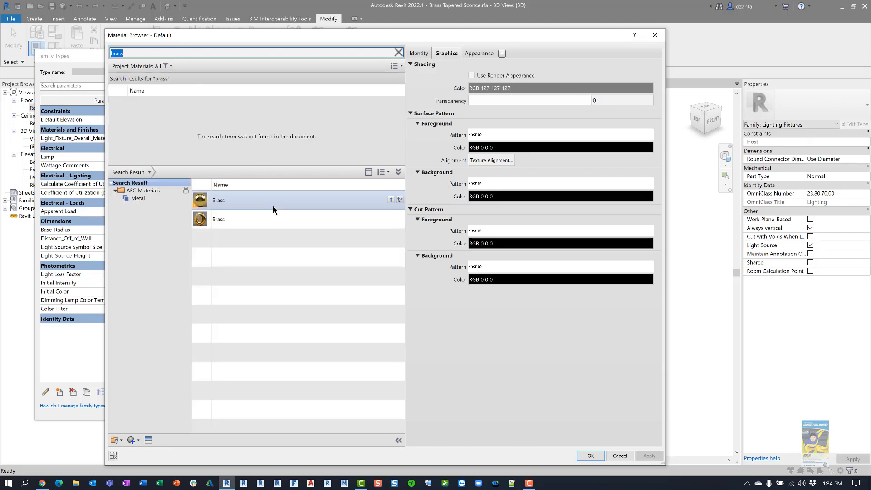
click(390, 200)
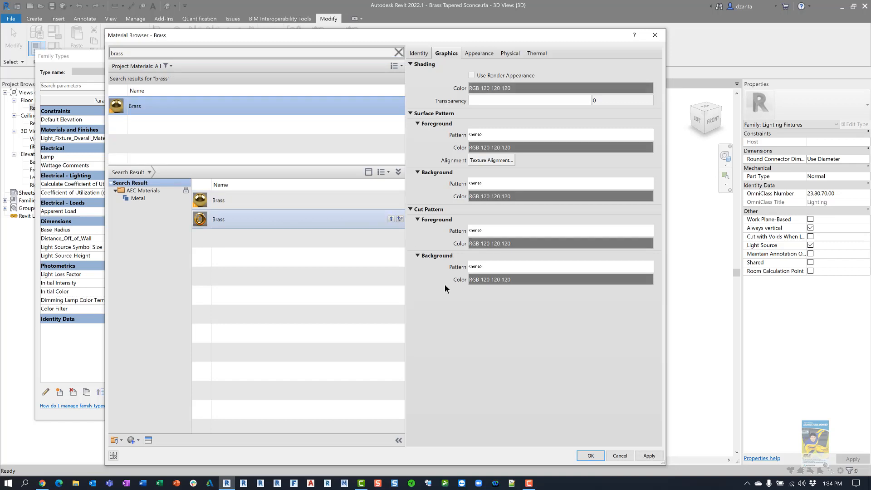
click(643, 455)
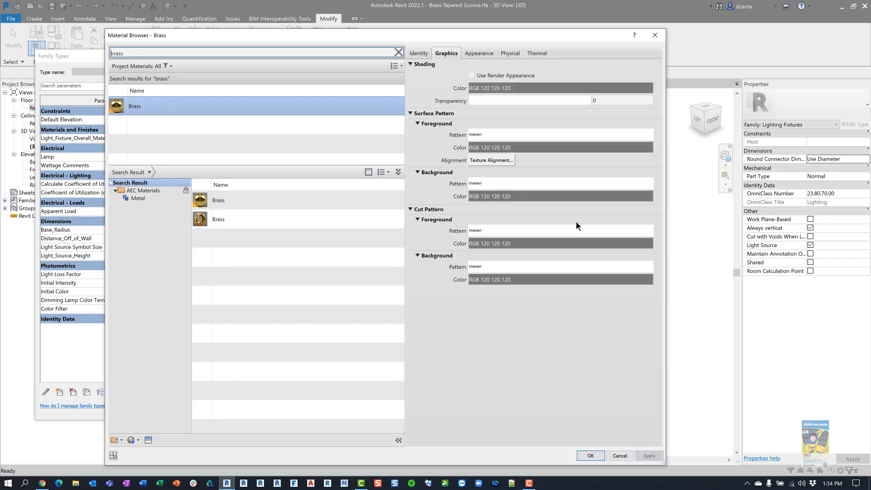
Set the Brass appearance preview scene to Cylinder and accept Brass as the fixture's overall material in the family types
click(485, 52)
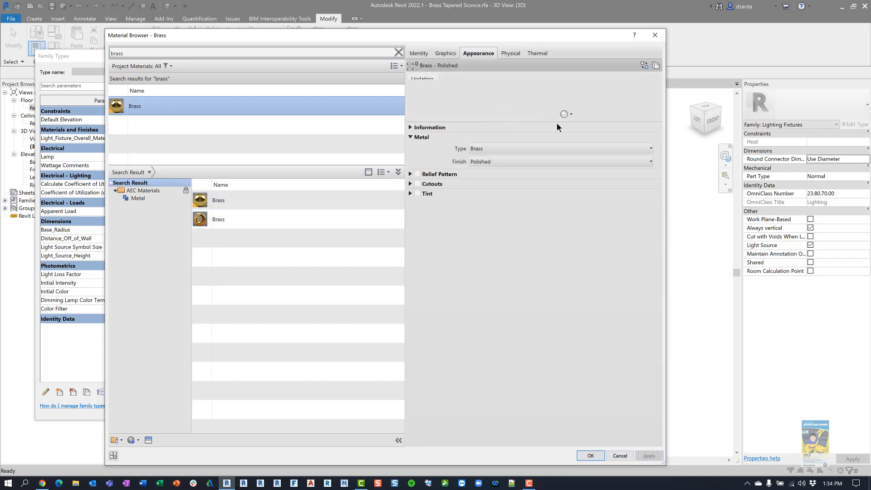
click(564, 114)
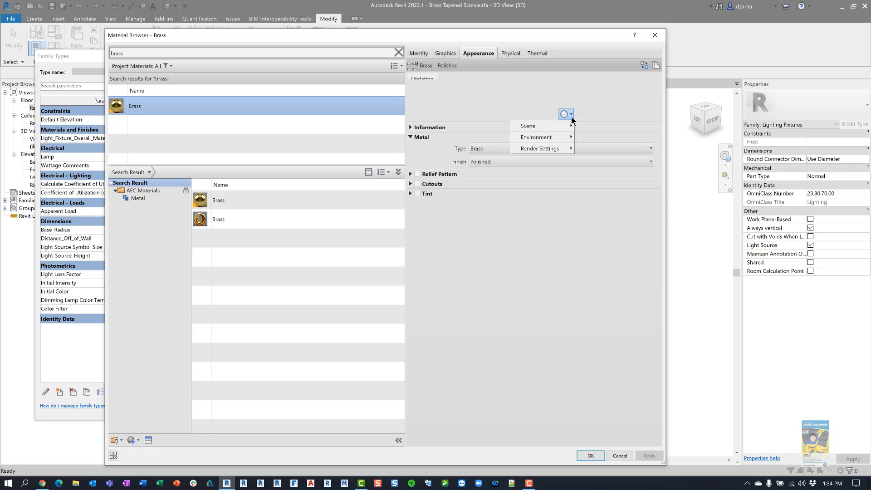
mouse_move(571, 127)
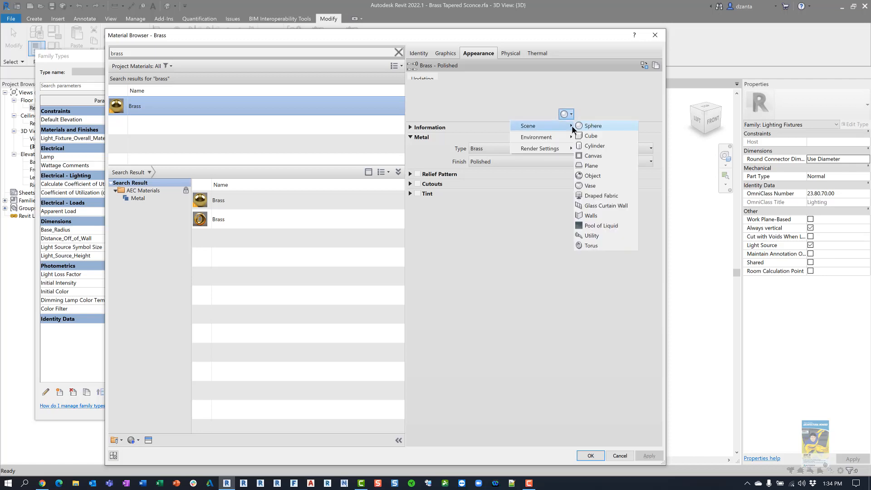
click(597, 146)
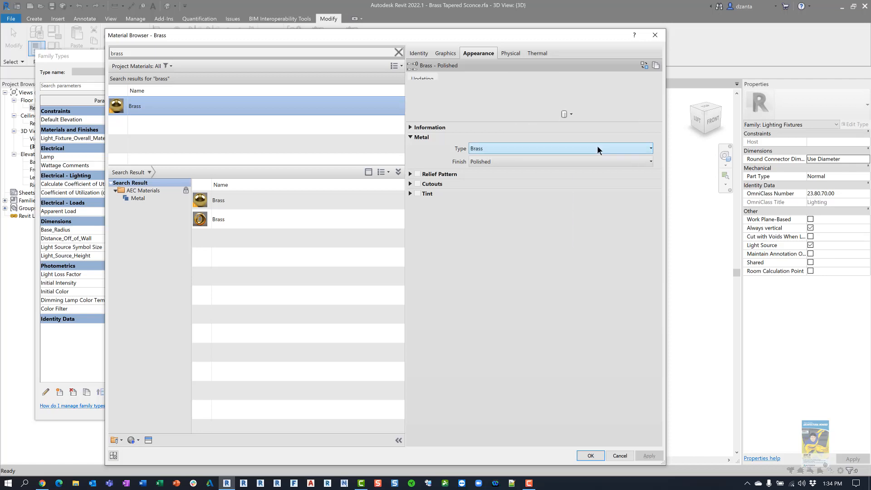
click(601, 456)
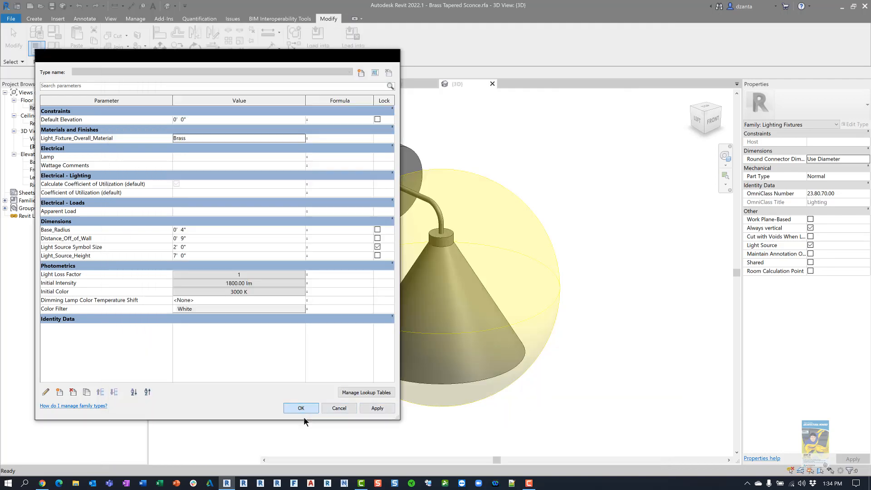
click(301, 408)
Set the 3D view's visual style to Realistic
click(199, 460)
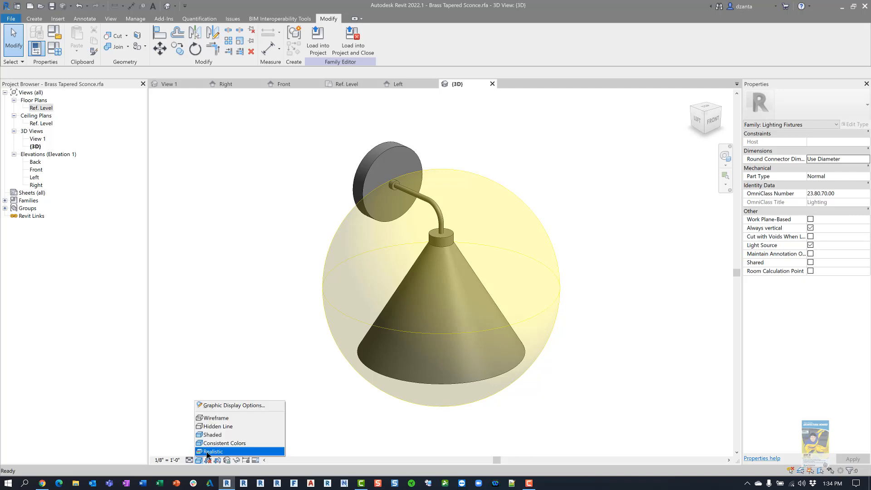
click(218, 450)
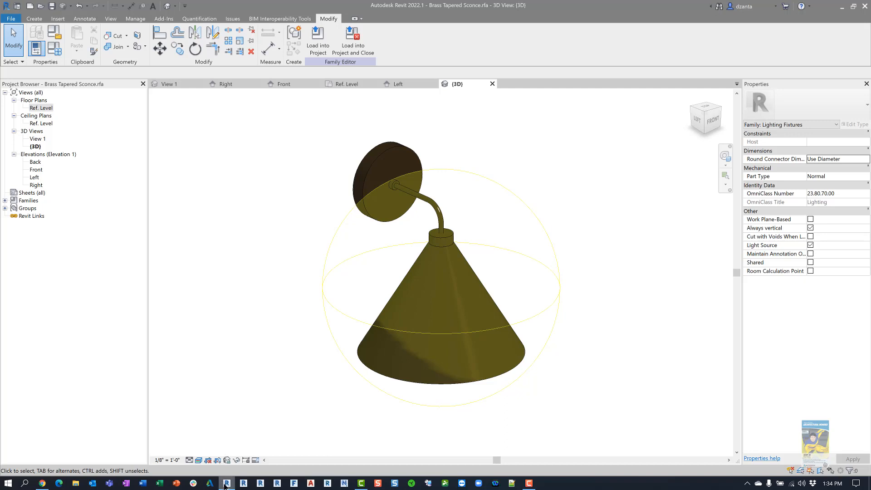
mouse_move(225, 480)
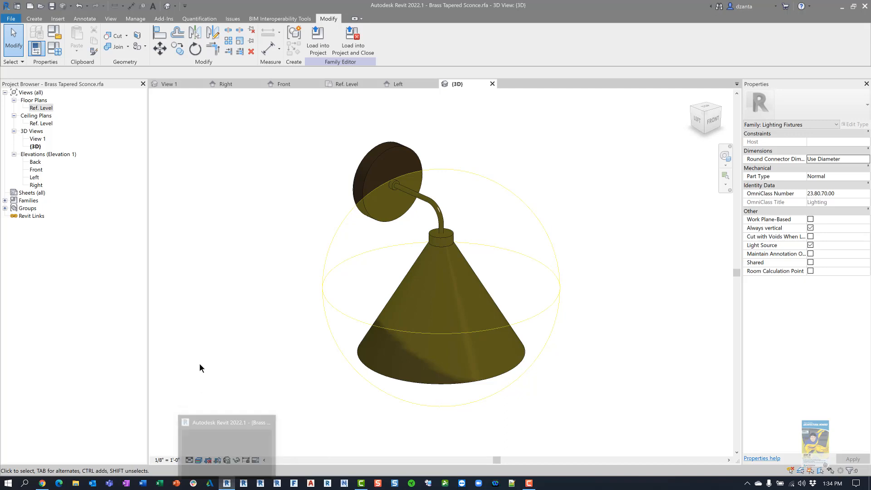
Set the 3D view's visual style to Shaded
click(198, 460)
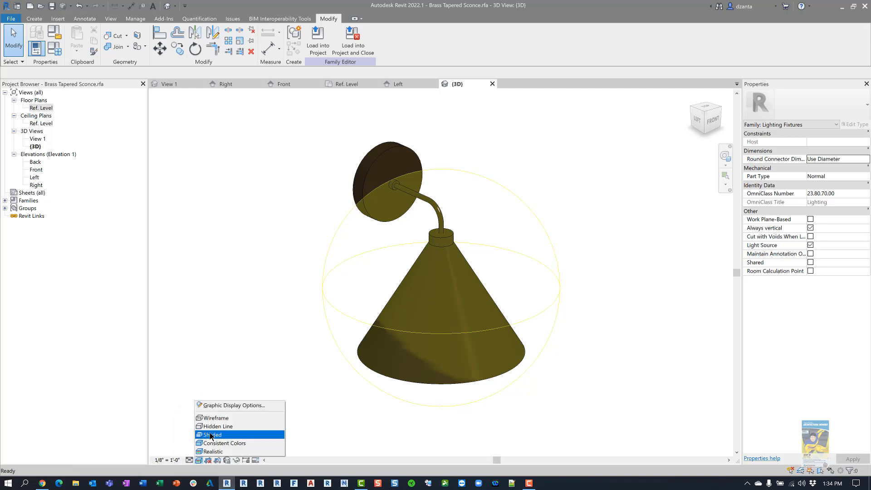
click(212, 435)
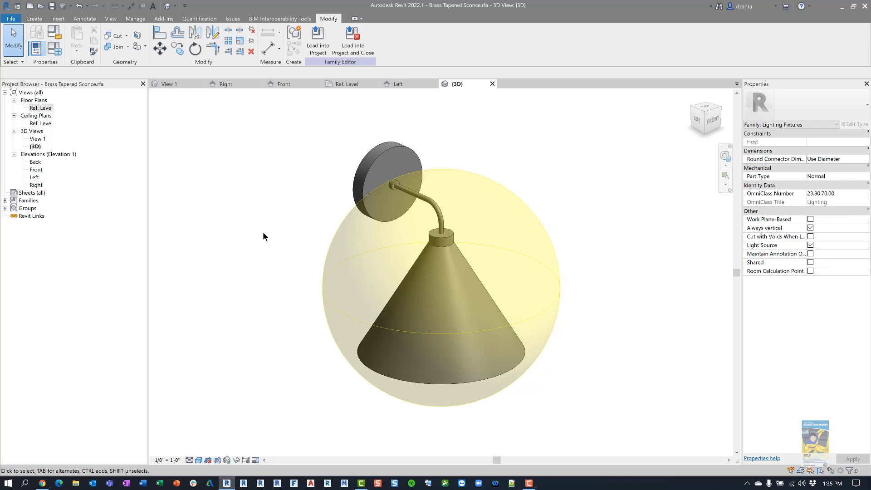
Save the sconce family and close all inactive views, keeping only the {3D} view open
click(51, 6)
key(c)
key(h)
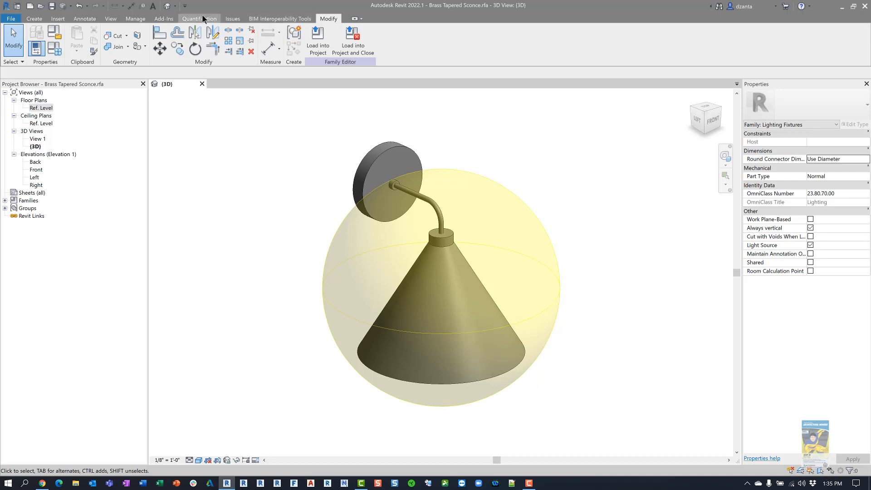
Look up the keyboard shortcut of Close Inactive Views by searching the shortcut list for close, and leave the assignments as they are
click(110, 19)
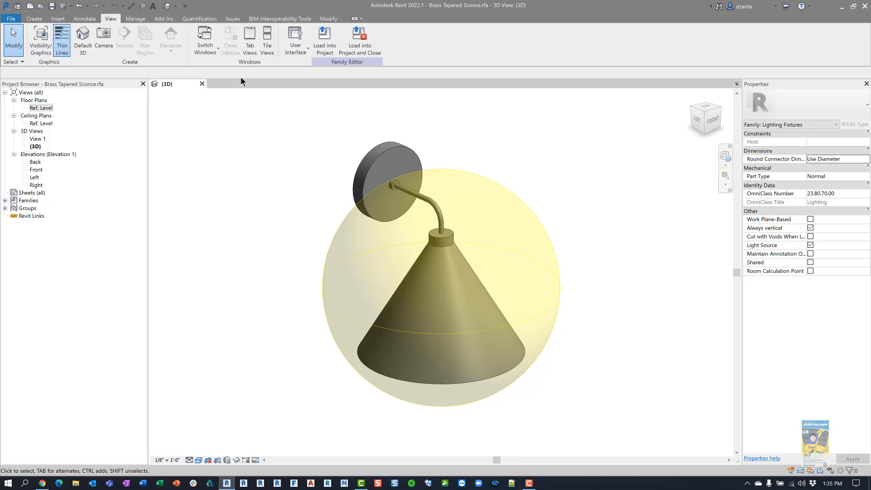
click(301, 53)
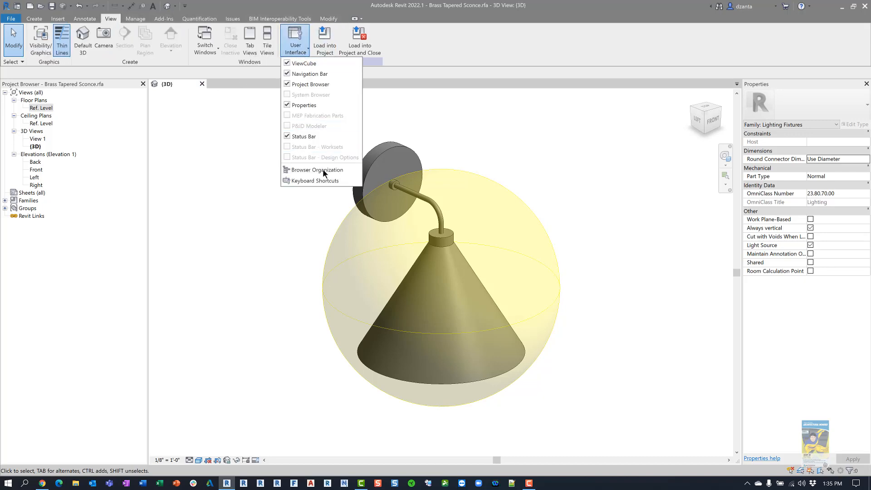
click(324, 181)
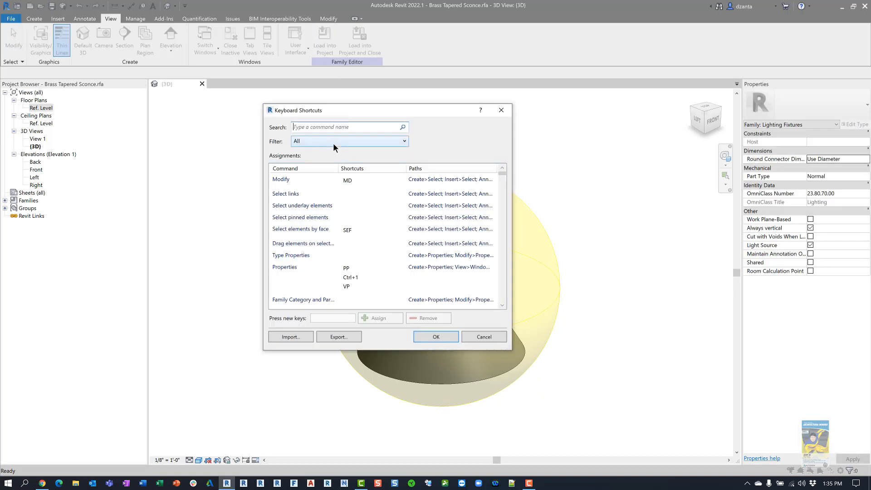
text(close)
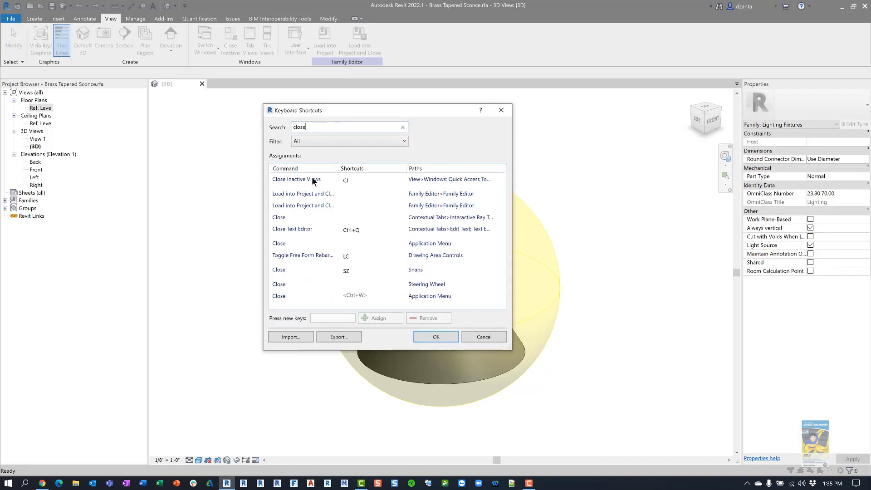
click(353, 182)
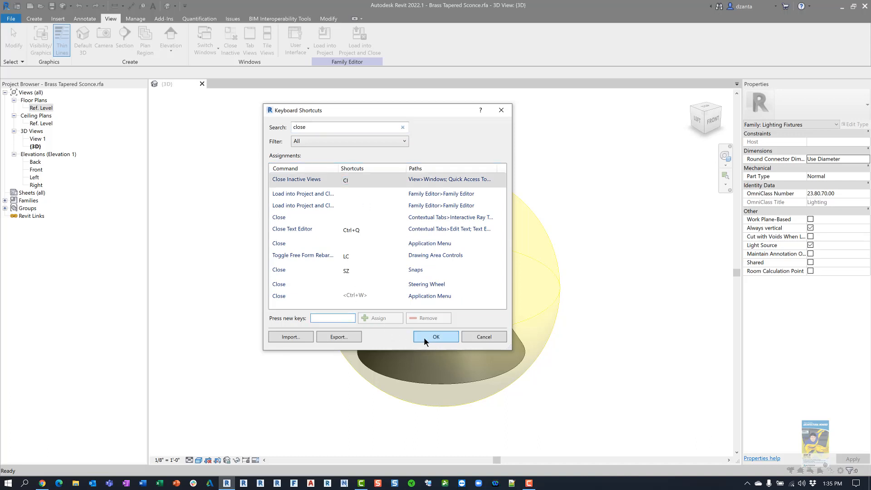
click(483, 337)
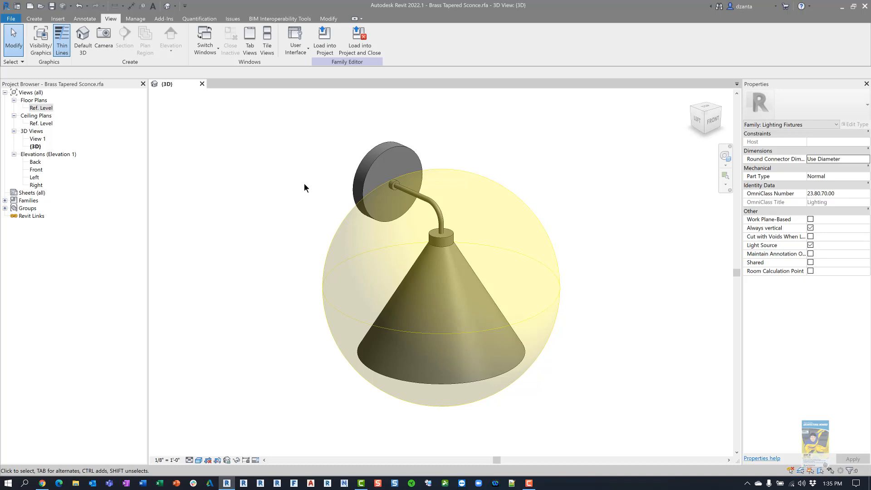
Create a new family from the English-Imperial template Generic Model face based.rft
click(11, 18)
mouse_move(26, 53)
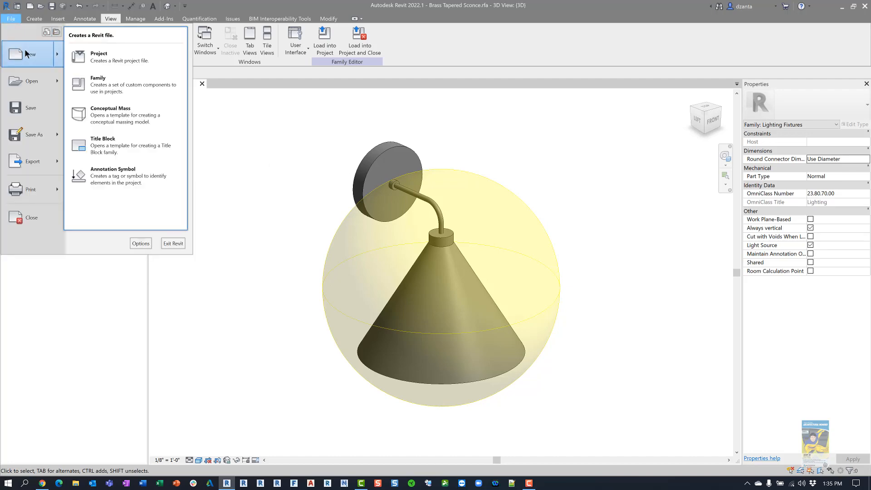
click(128, 91)
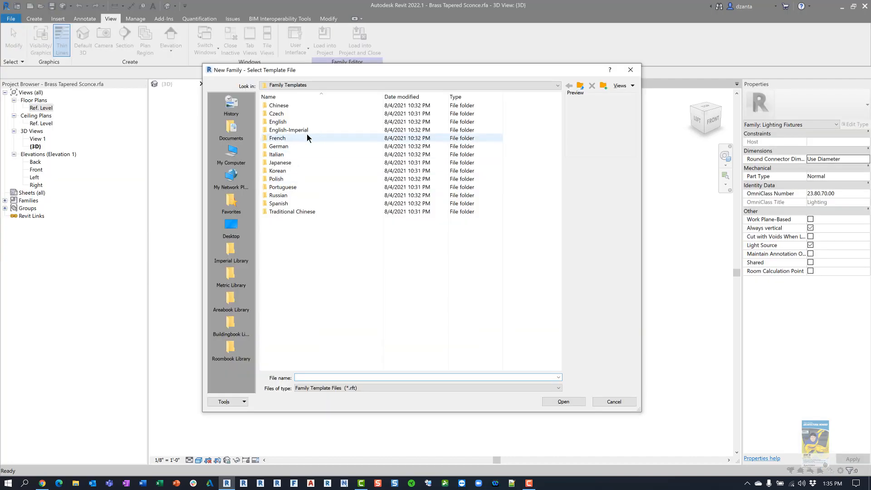
double_click(304, 130)
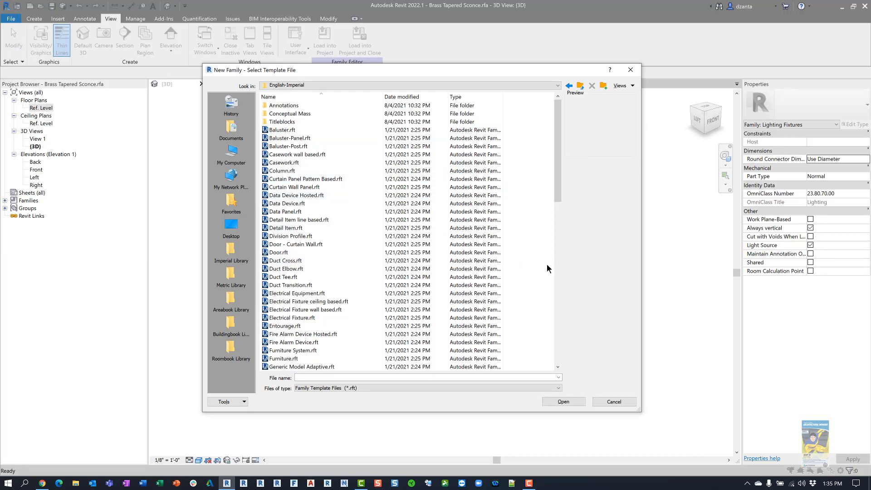
click(556, 273)
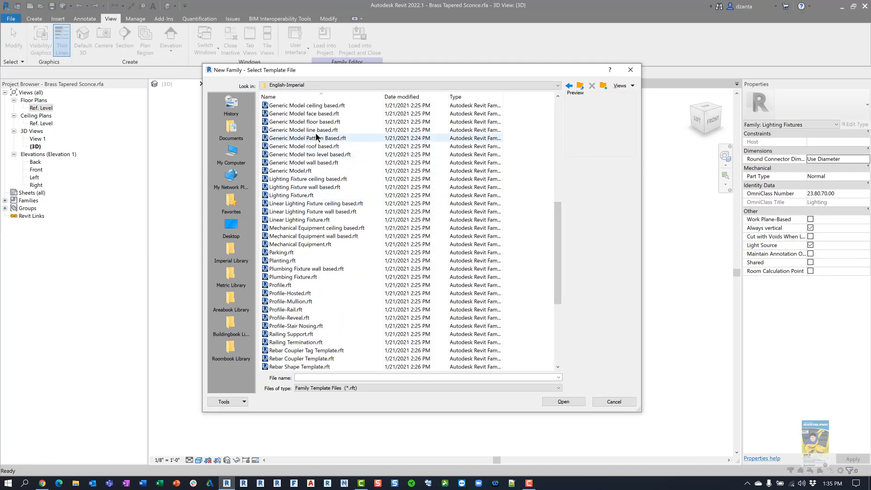
click(317, 114)
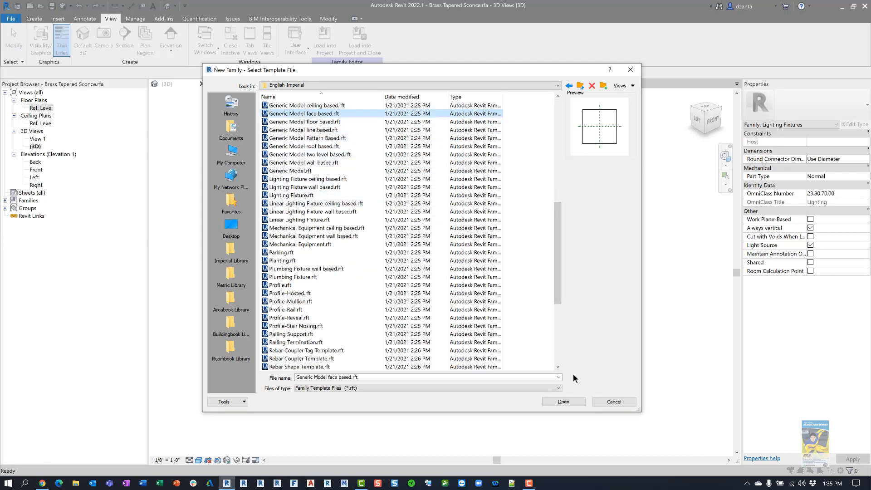
click(573, 400)
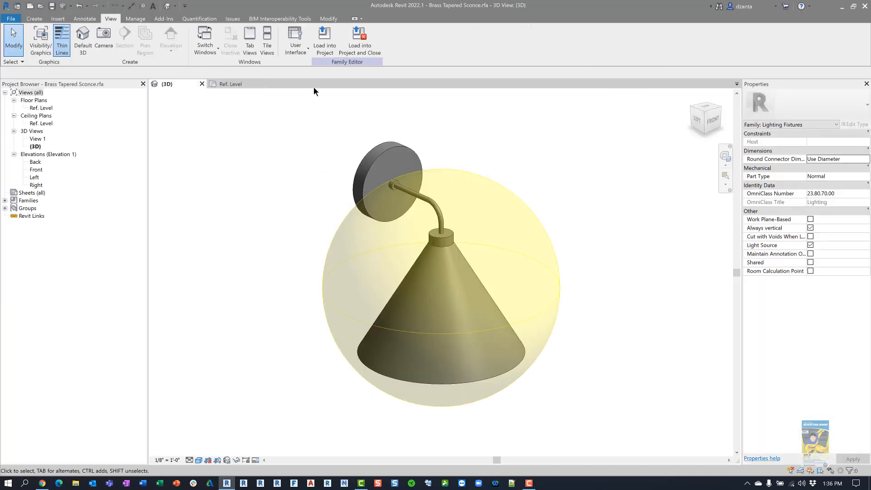
Load the Brass Tapered Sconce into the new face-based family and place one free instance outside the host square in the Ref. Level plan
click(324, 42)
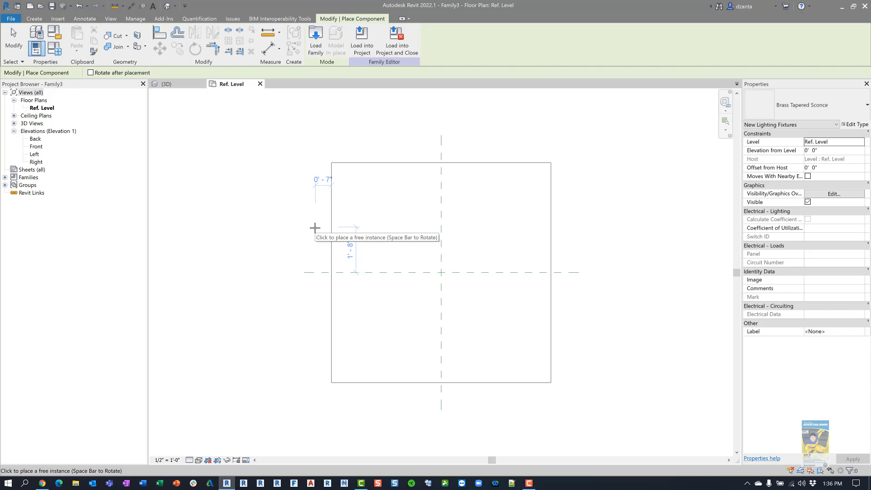
click(274, 196)
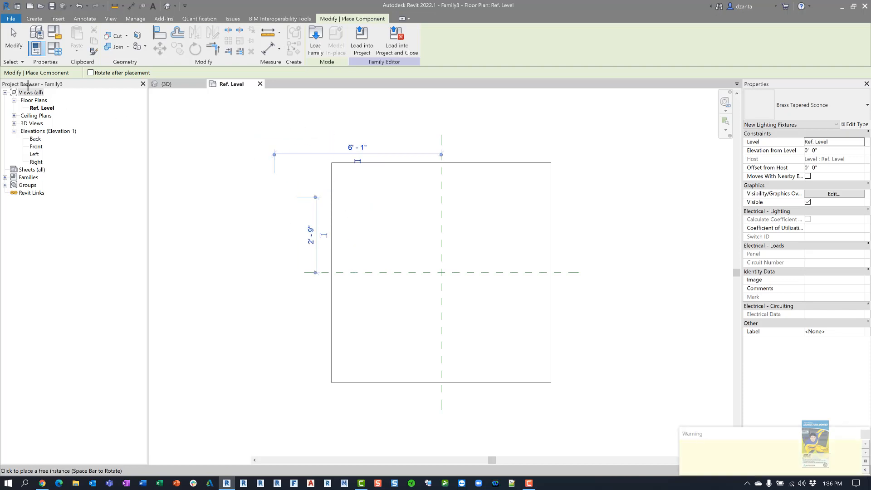
click(14, 40)
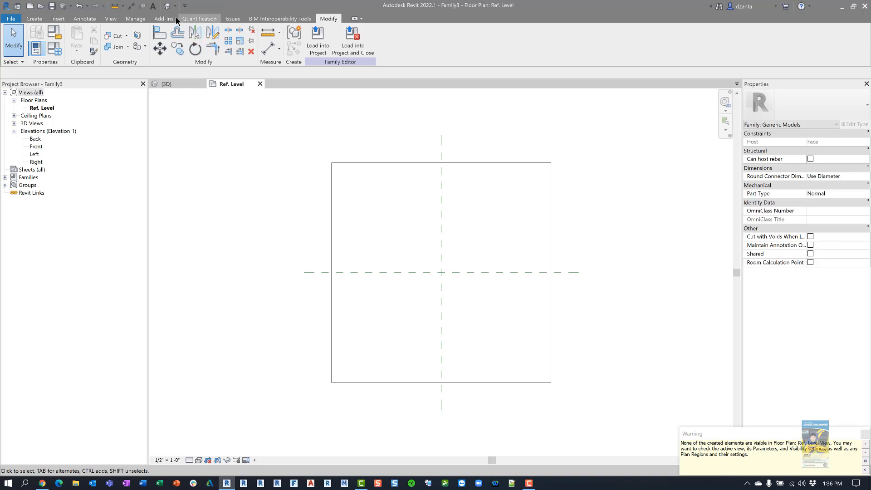
Show the face-based family in a shaded default 3D view and open its Right elevation
click(168, 6)
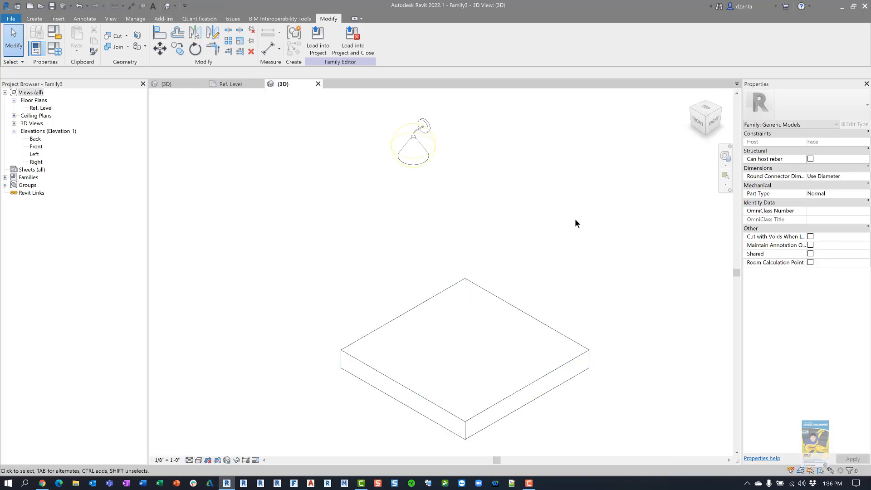
key(s)
key(d)
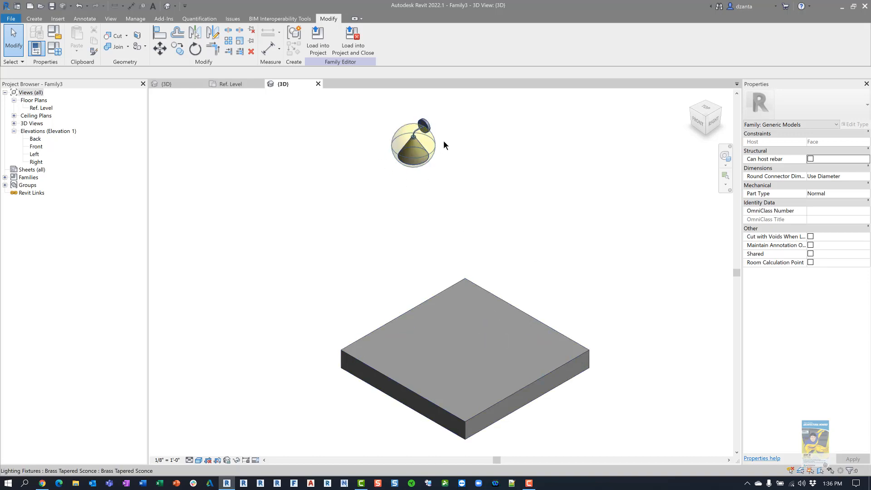
double_click(36, 163)
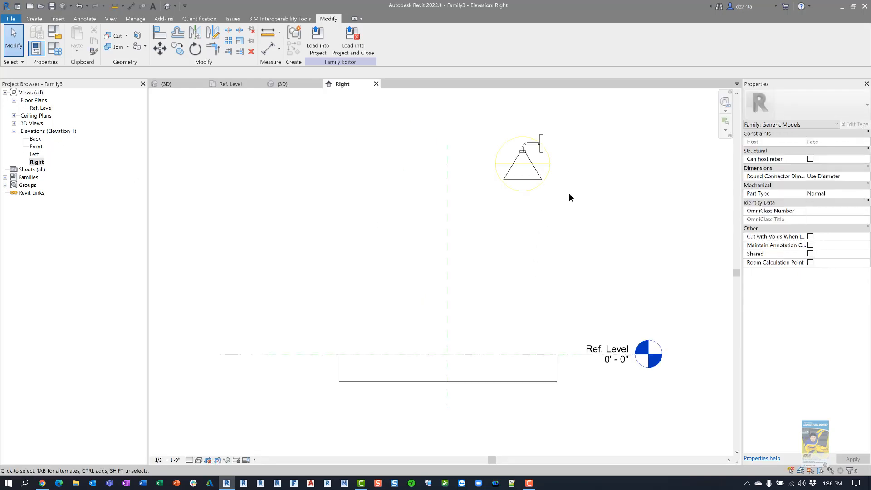
click(499, 120)
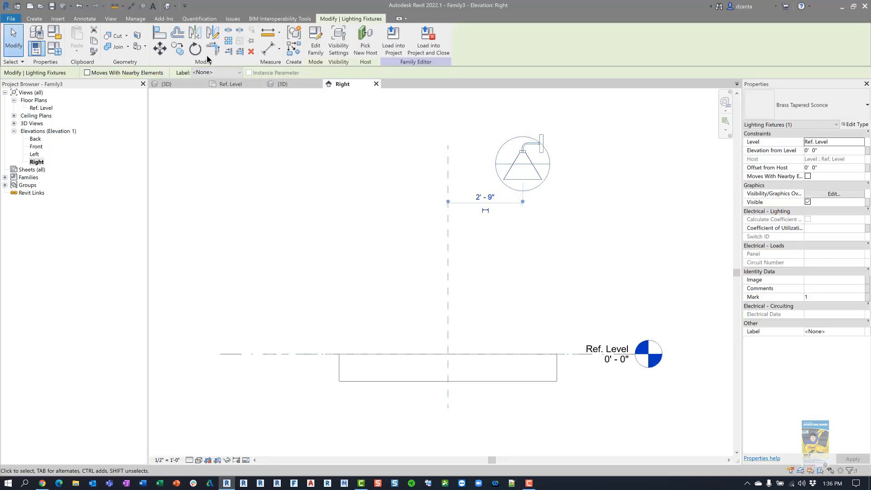
click(195, 48)
click(632, 158)
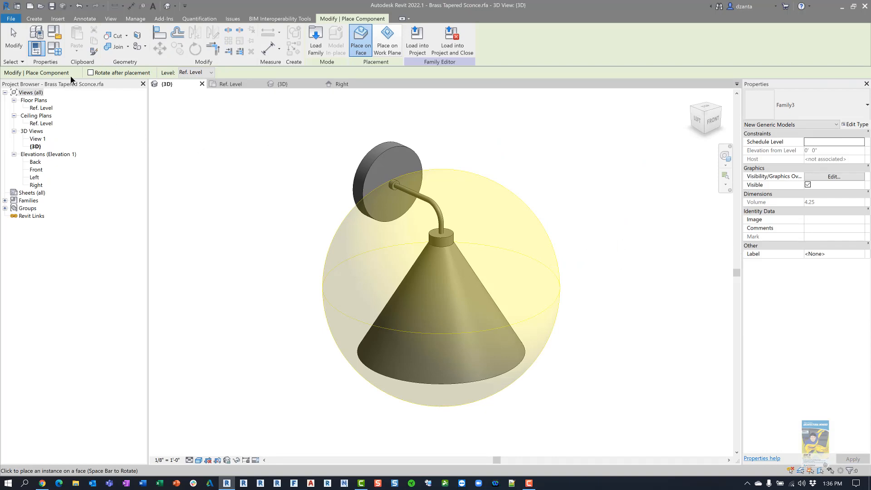
key(Escape)
key(Escape)
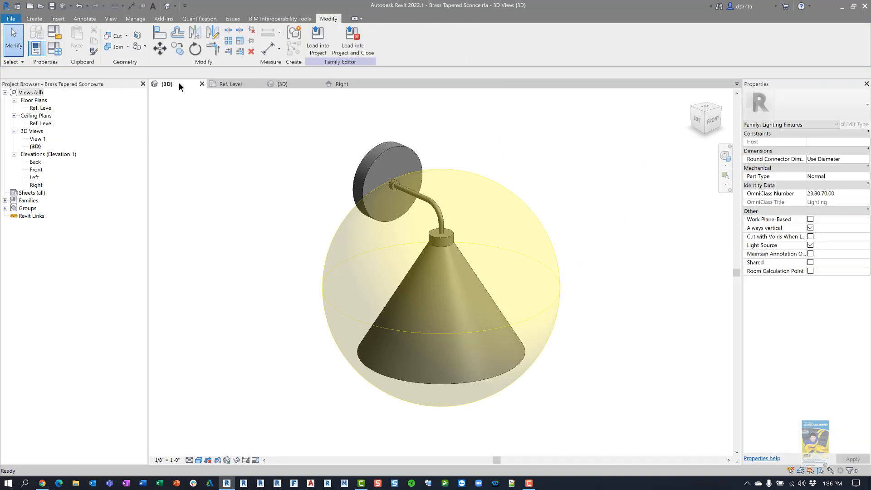
click(333, 83)
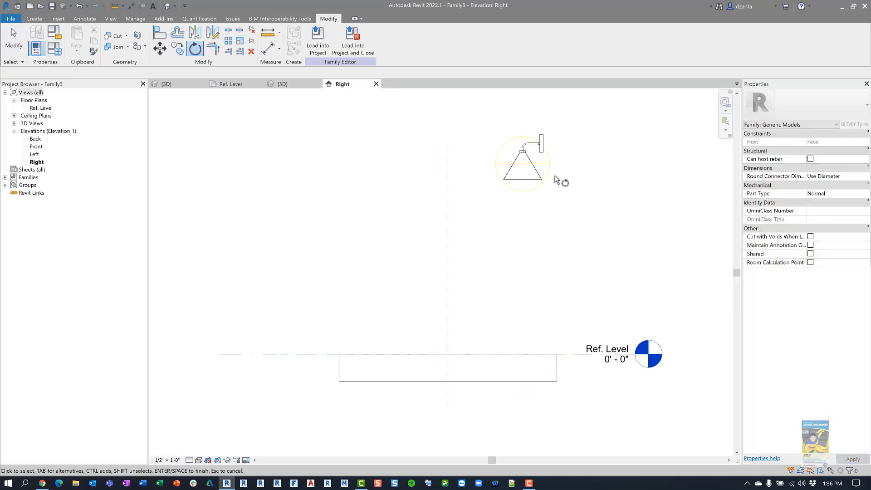
key(Escape)
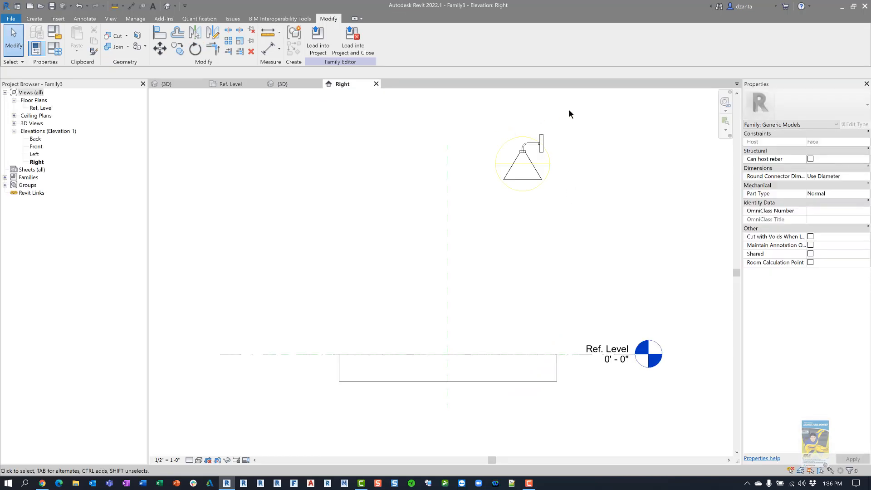
Try to rotate the placed sconce by 90° in the Right elevation and cancel the operation
drag(568, 109, 518, 195)
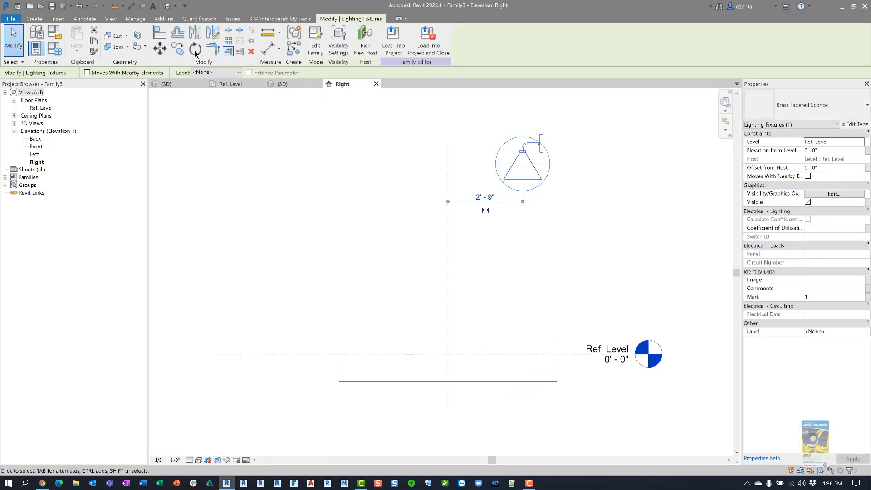
key(r)
key(o)
click(571, 180)
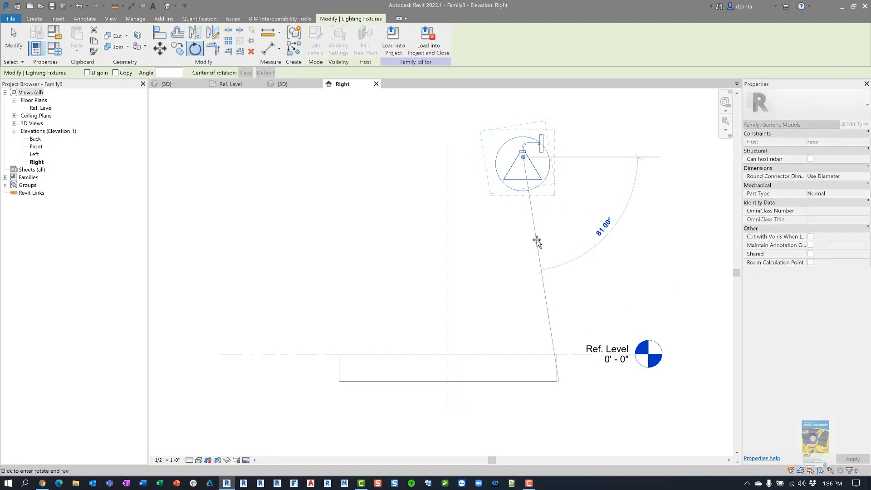
text(90)
key(Return)
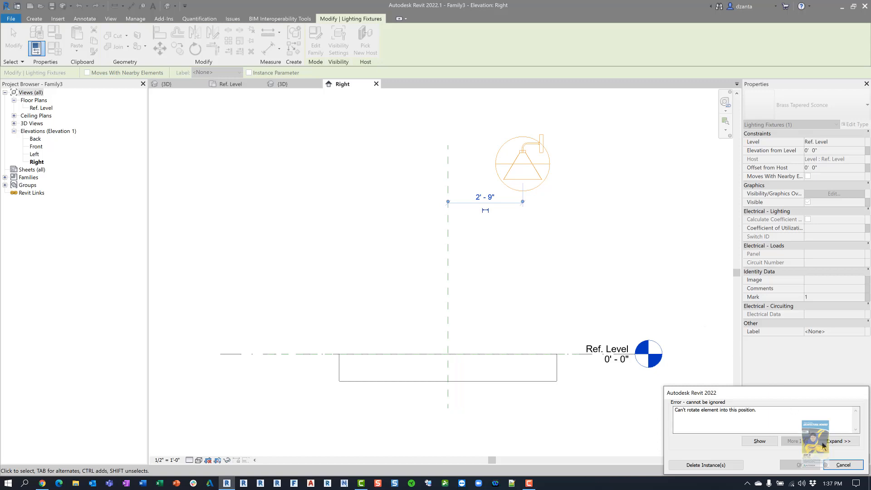
click(842, 465)
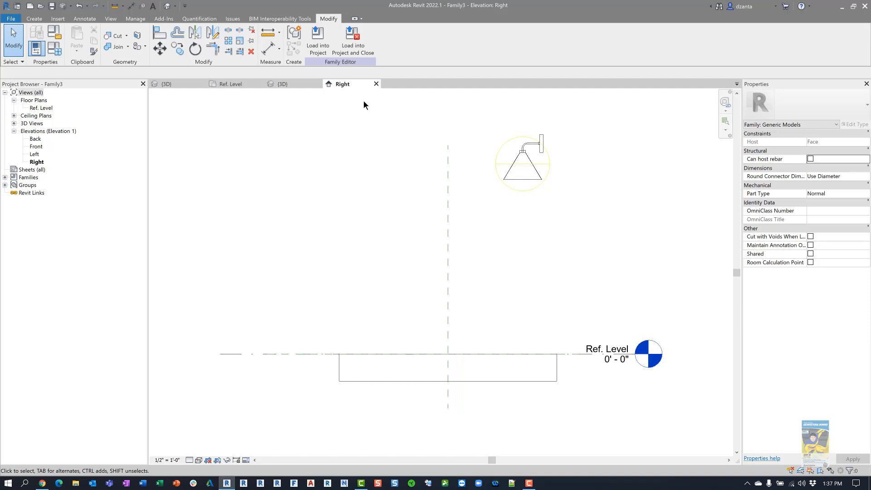
Close all views of the face-based test family and discard it without saving
click(376, 84)
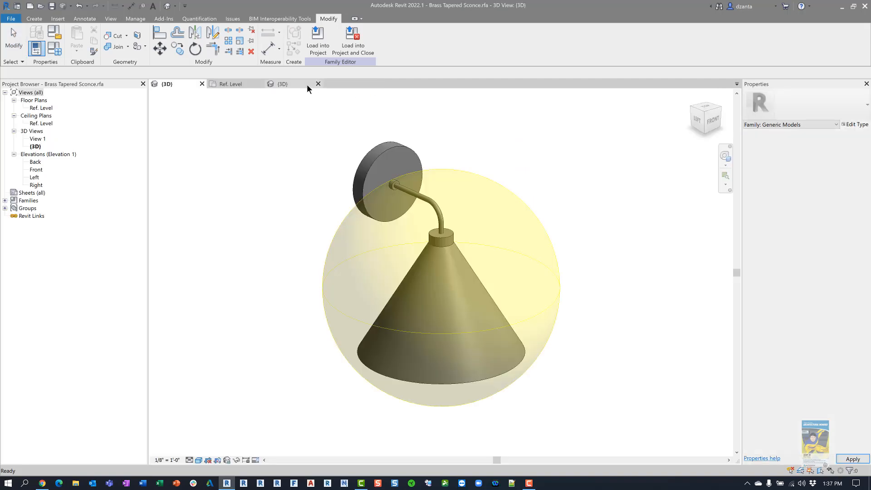
click(317, 85)
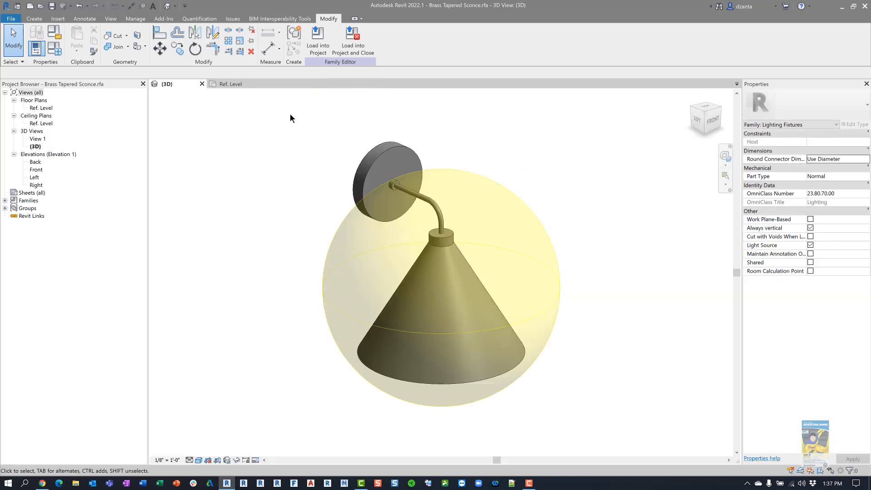
click(235, 84)
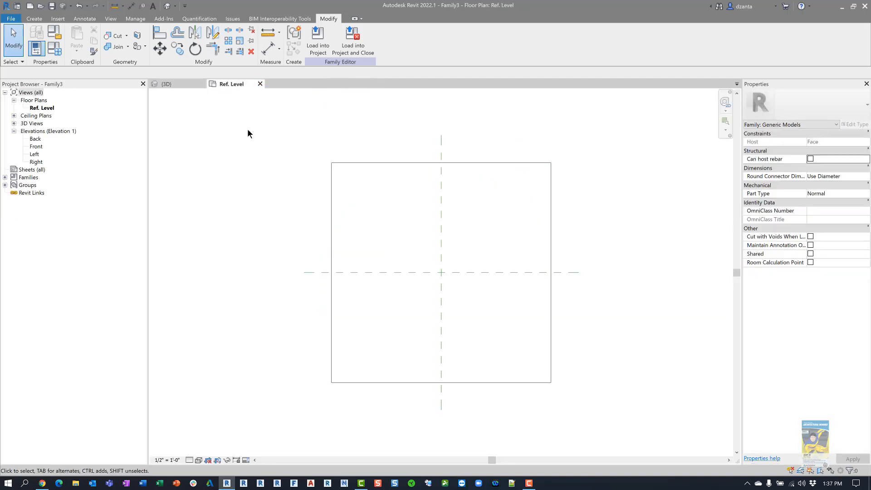
click(259, 84)
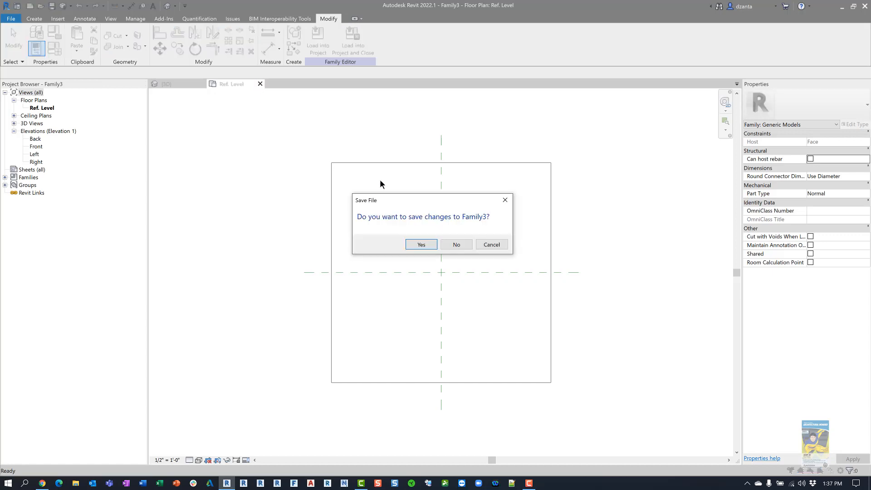
click(455, 245)
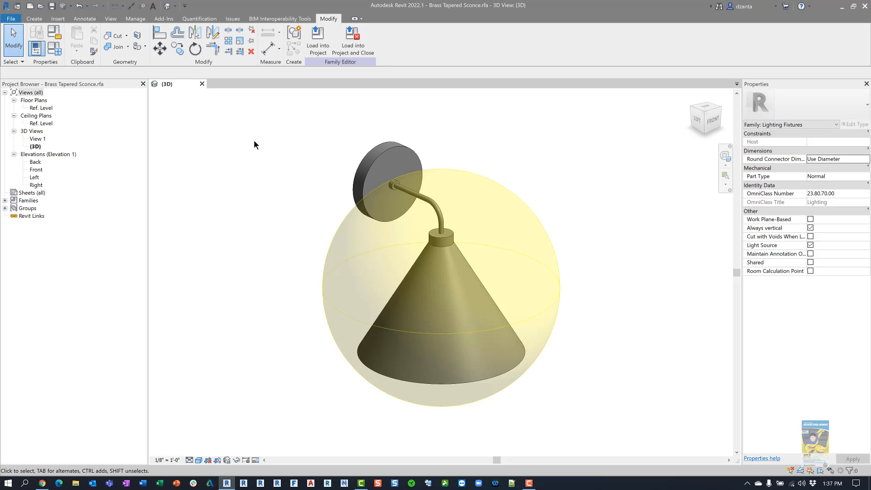
Create a new family from the English-Imperial Generic Model.rft template
click(11, 18)
mouse_move(30, 59)
click(86, 86)
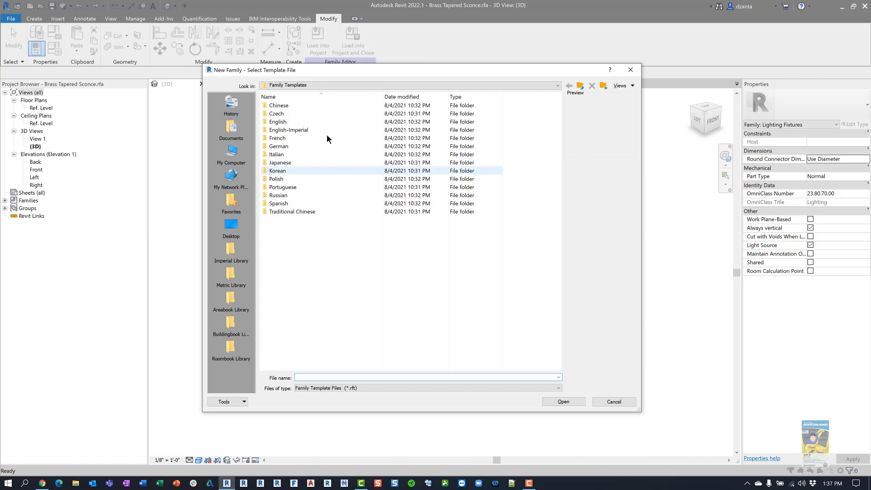
double_click(323, 130)
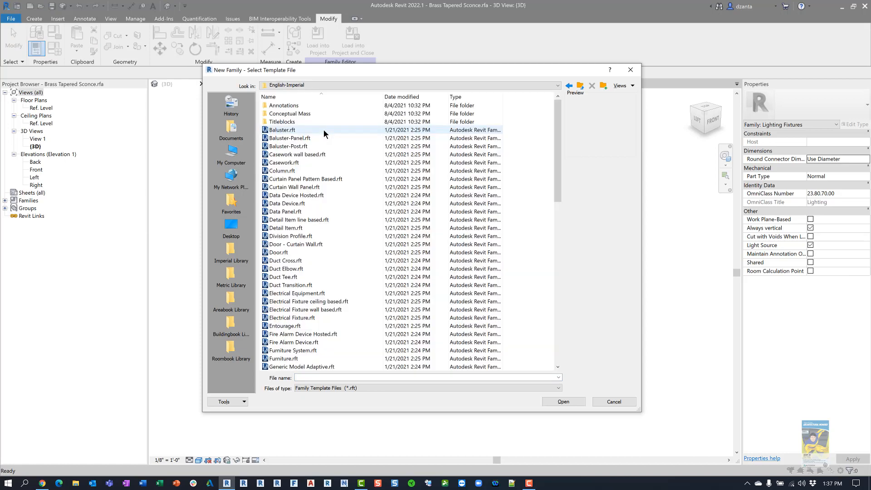
scroll(310, 270, down, 3)
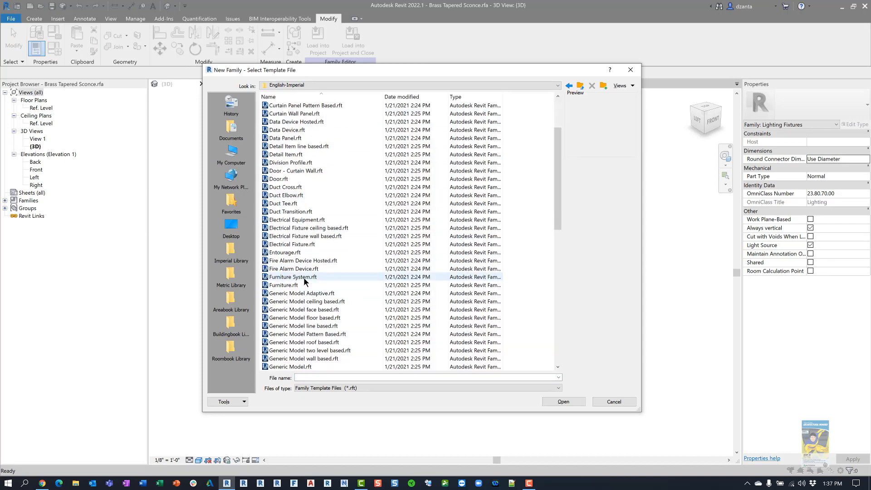
click(291, 367)
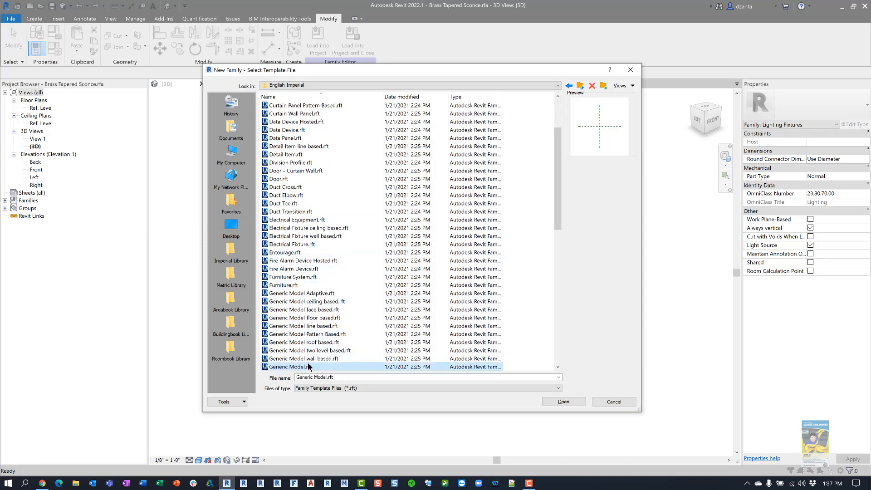
click(569, 403)
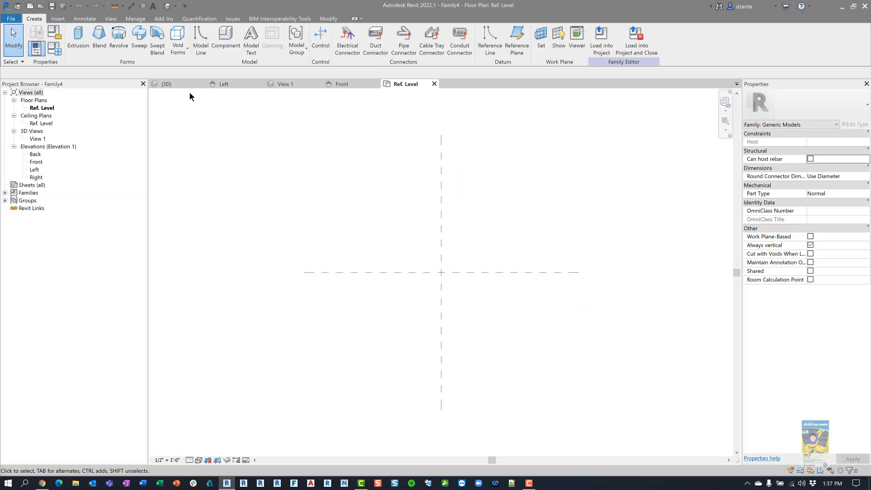
Load the Brass Tapered Sconce into the new generic model family and place one instance at the intersection of the centre reference planes
click(175, 80)
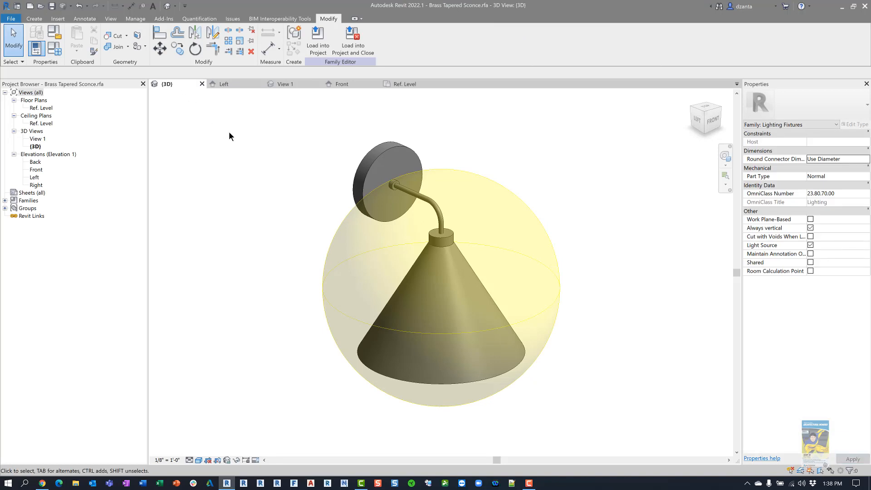
click(317, 43)
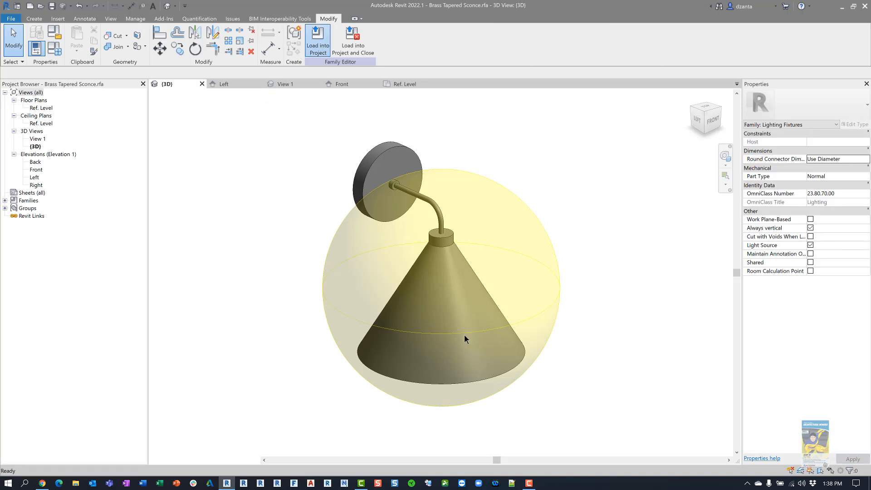
click(441, 273)
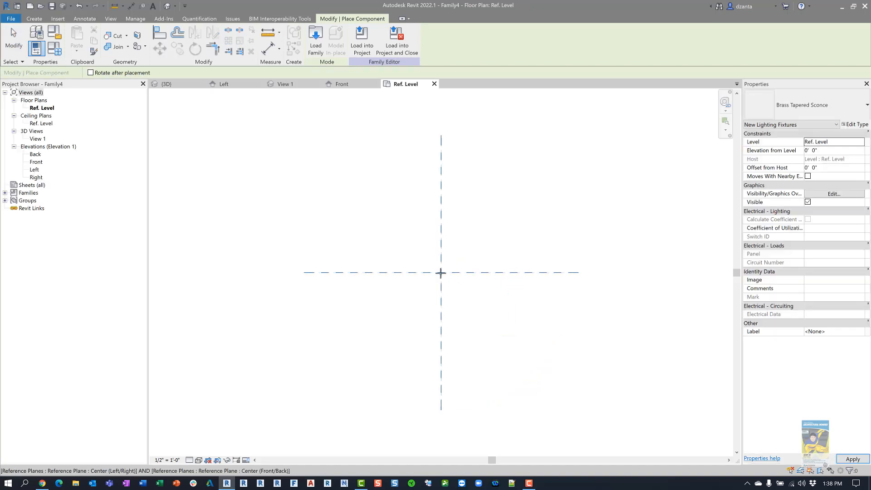
click(22, 48)
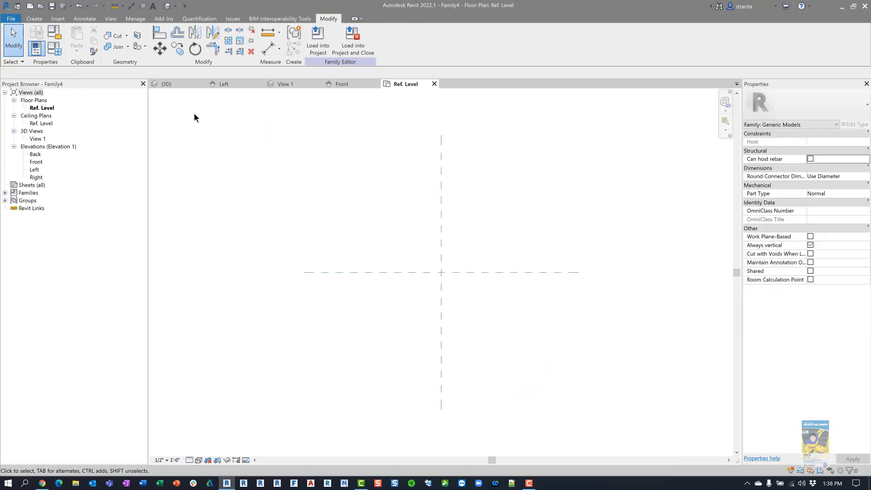
Close the inactive views and show the generic model family in a shaded default 3D view
key(c)
key(i)
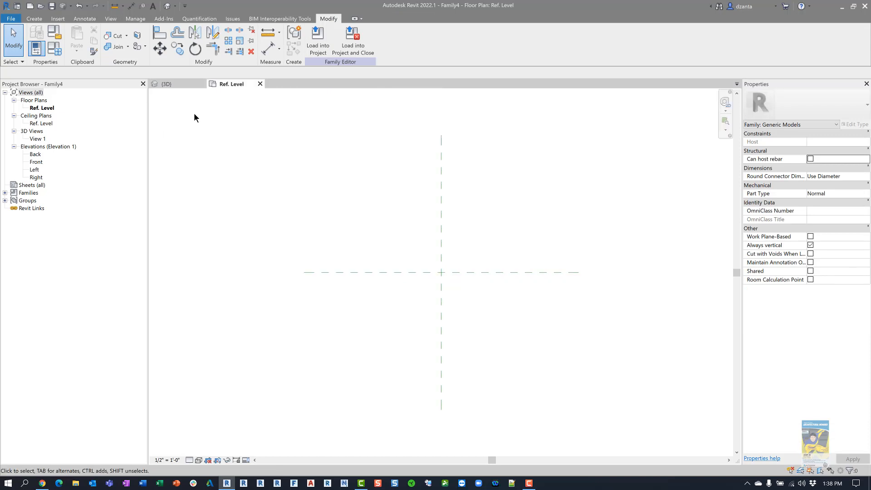
click(167, 6)
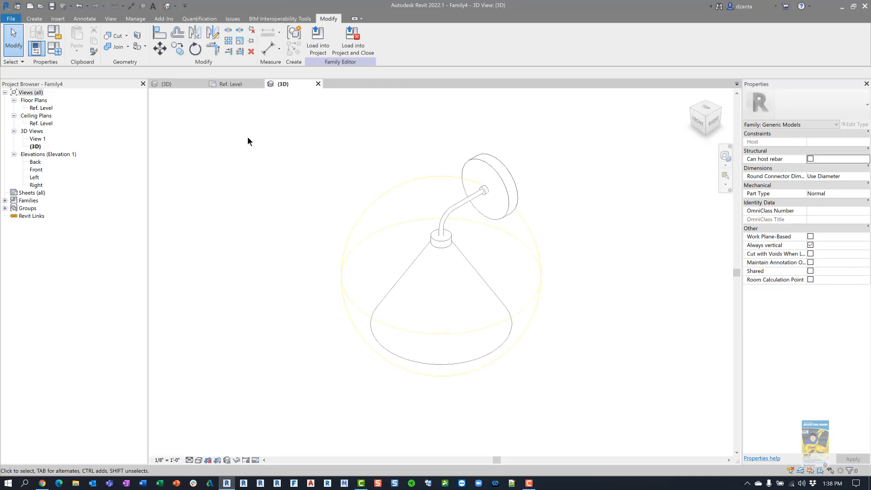
key(s)
key(d)
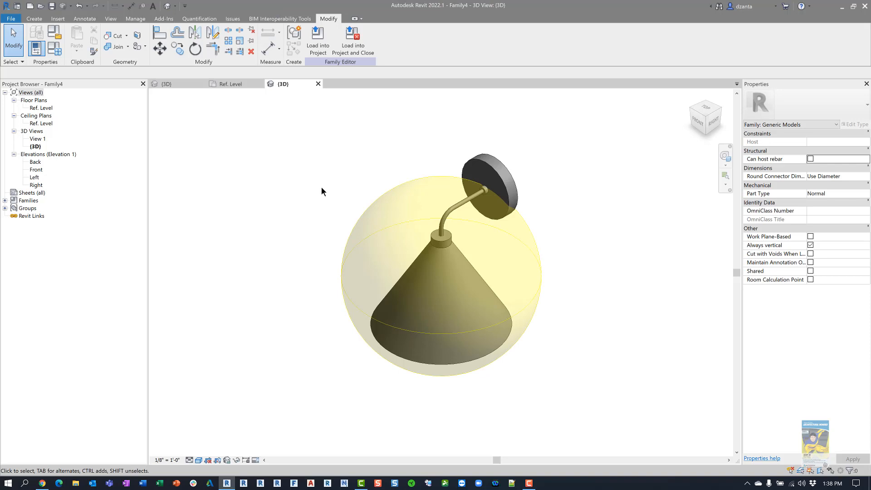
Open the Front elevation of the generic model family and set it to shaded display
double_click(38, 170)
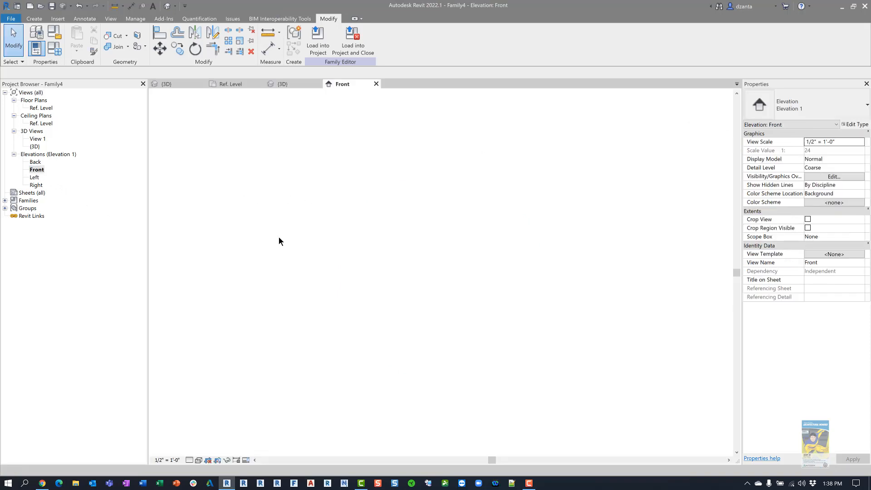
key(s)
key(d)
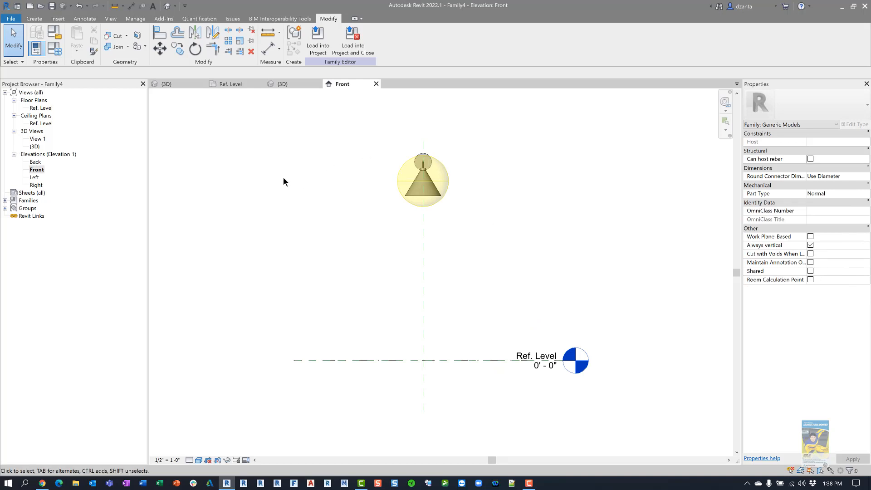
Save the generic model family in the Temp folder as Generic Light Fixture
click(11, 18)
mouse_move(45, 135)
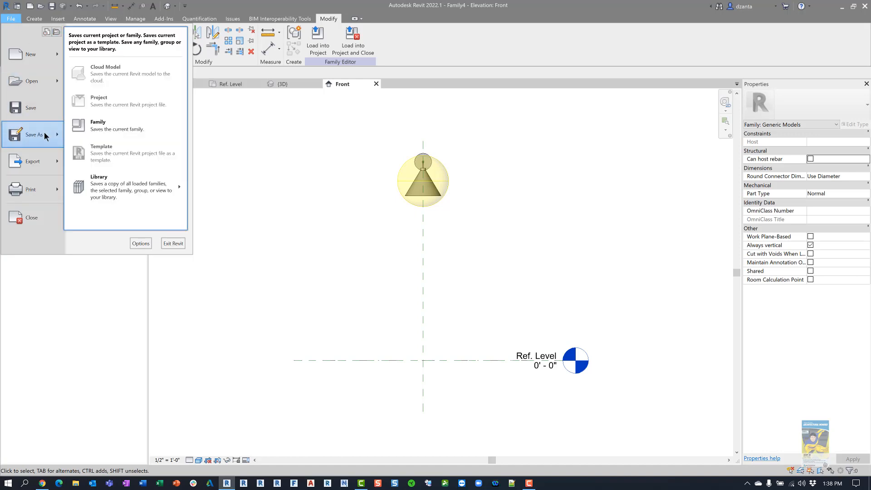
click(107, 127)
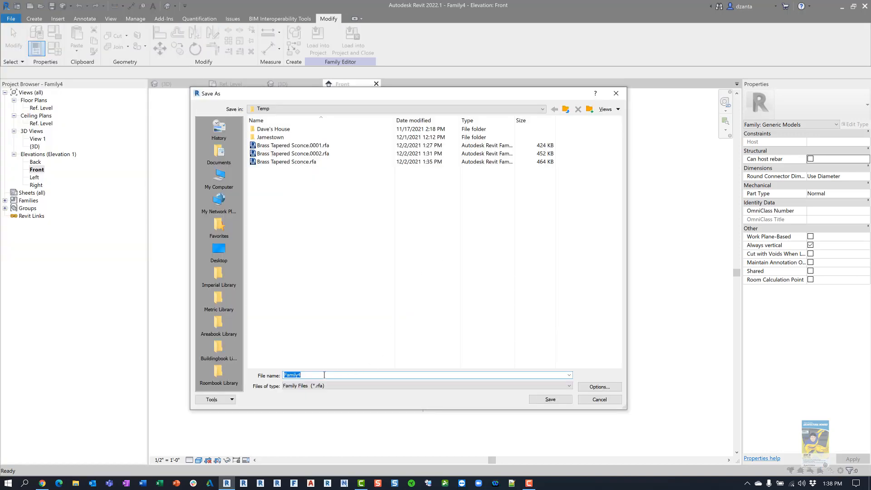
drag(304, 375, 282, 377)
text(Generic Light Fixture)
key(Return)
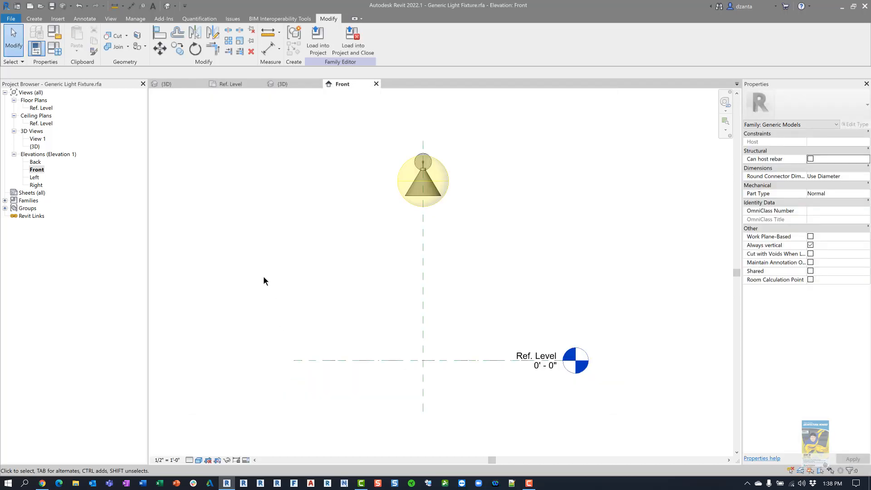
Close the inactive views and close the Brass Tapered Sconce family, saving its changes
key(c)
key(h)
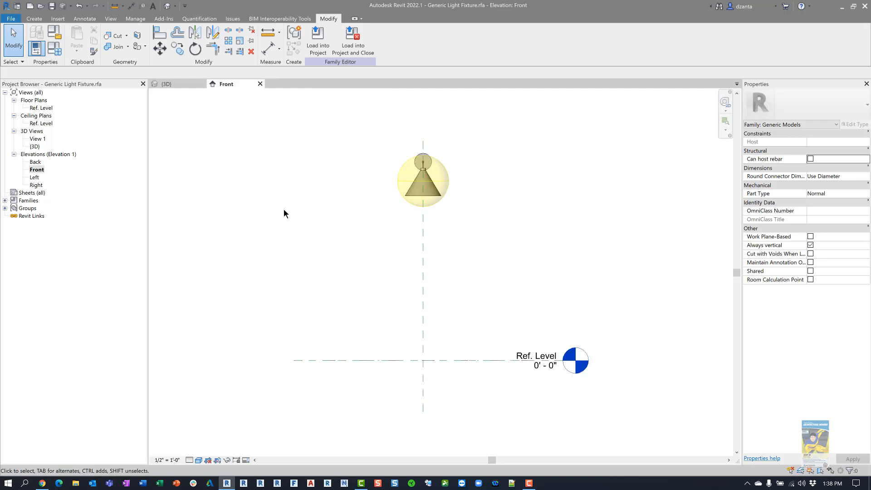
click(188, 82)
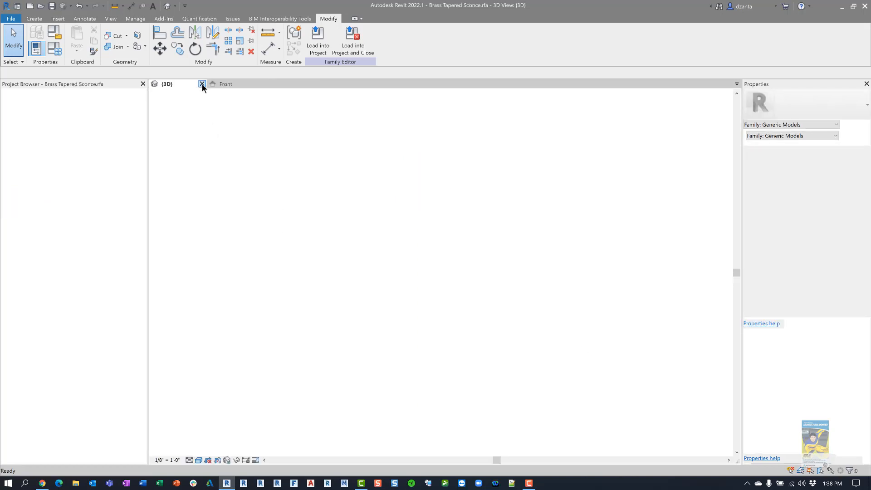
click(202, 84)
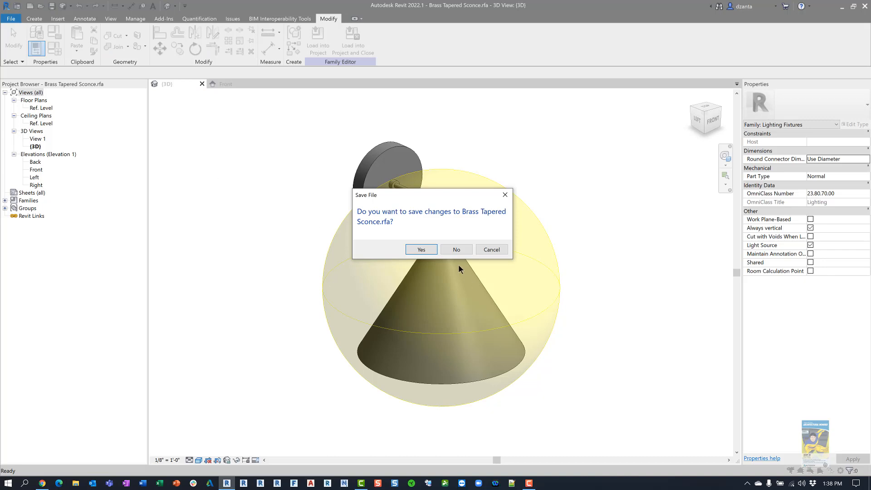
click(427, 254)
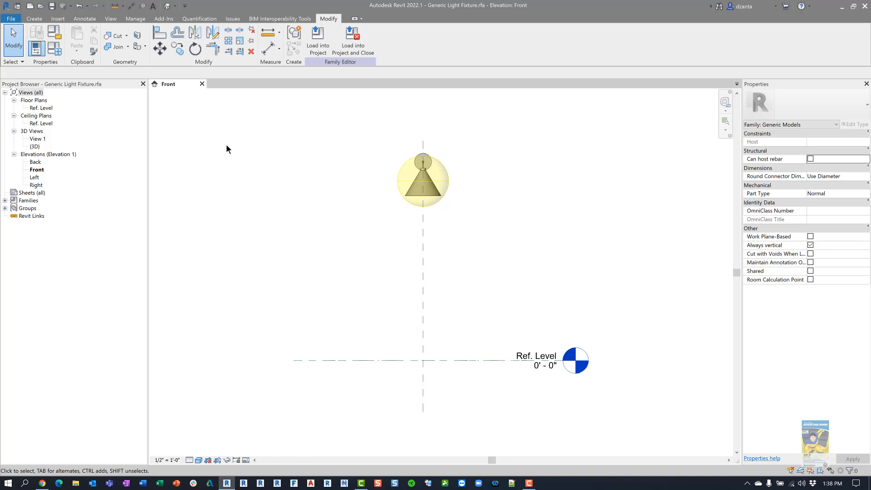
Create a new family from the English-Imperial Generic Model face based.rft template
click(11, 19)
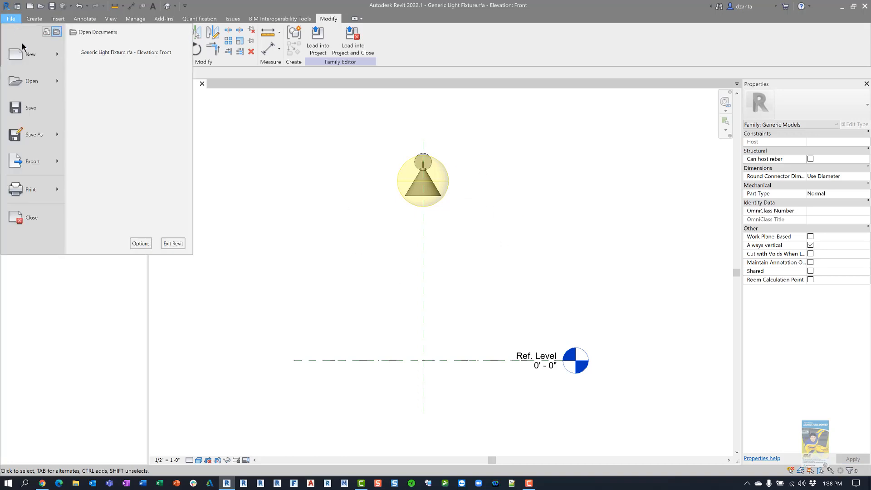
mouse_move(25, 51)
click(106, 88)
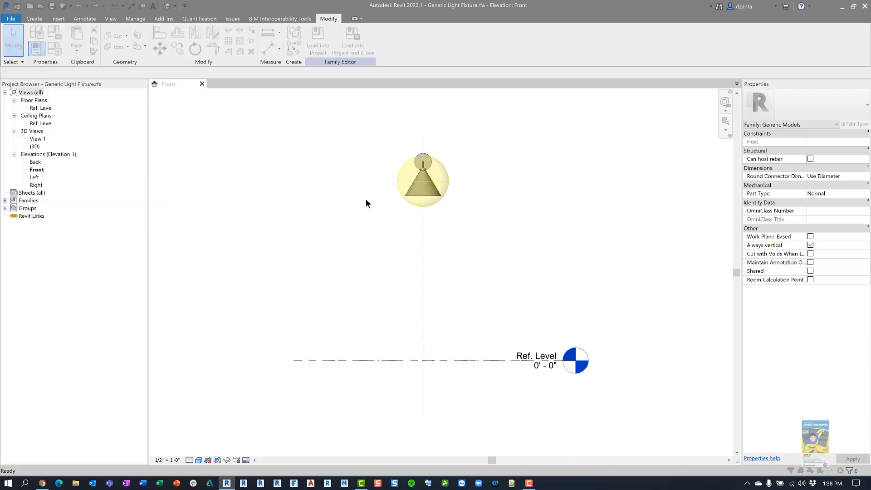
double_click(292, 131)
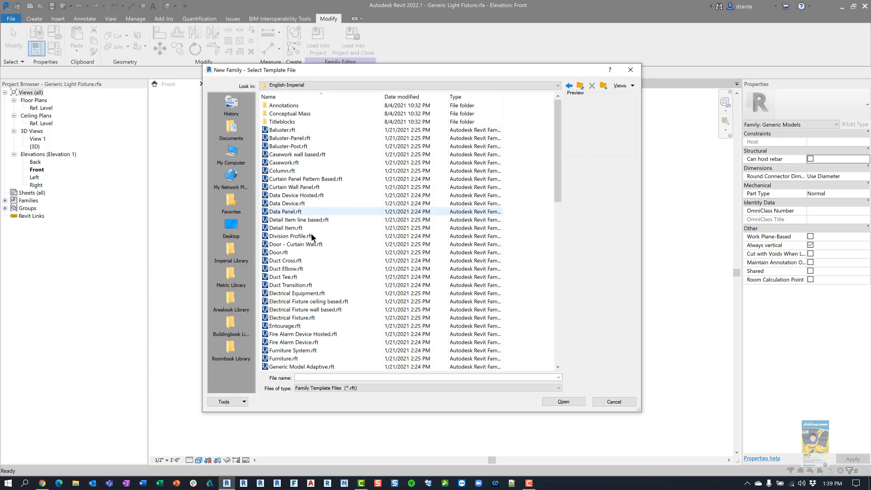
scroll(312, 272, down, 3)
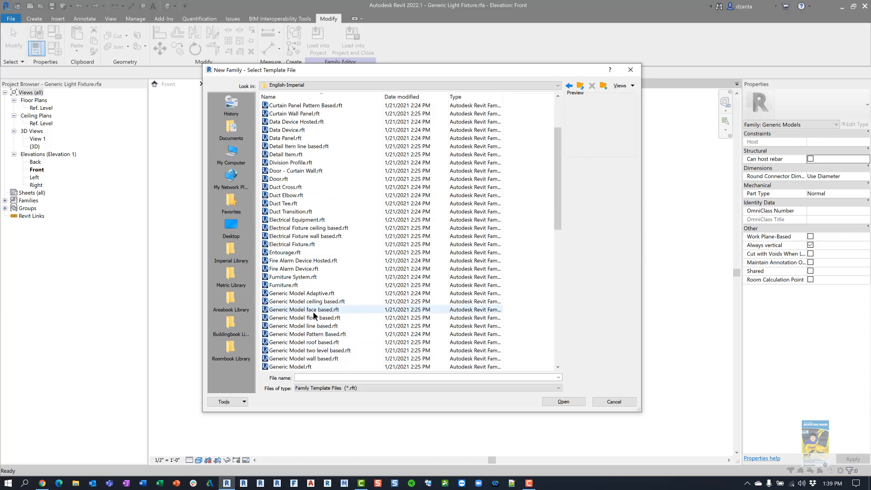
click(313, 312)
click(557, 401)
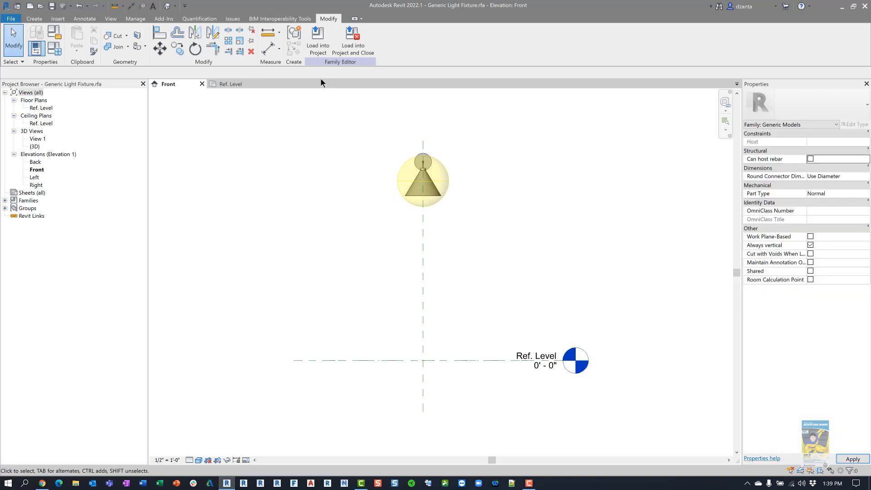
Load the Generic Light Fixture into the face-based family and place one instance where the centre reference planes cross in the Ref. Level plan
click(317, 43)
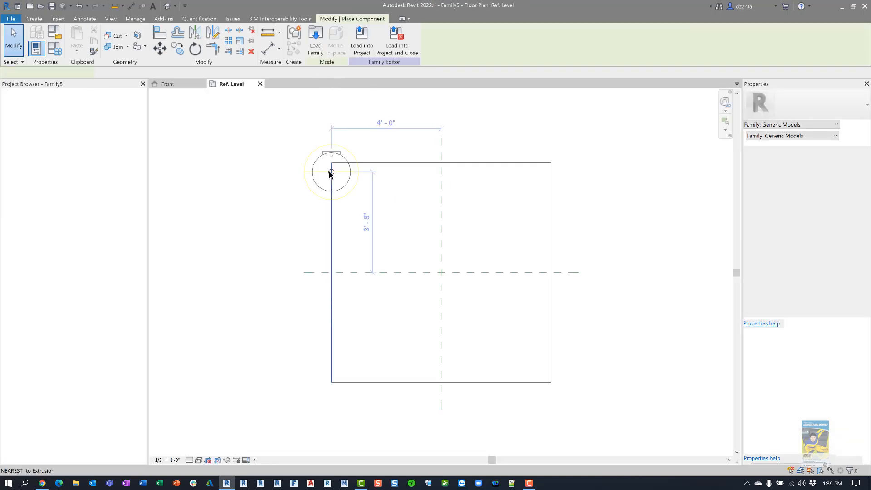
click(440, 272)
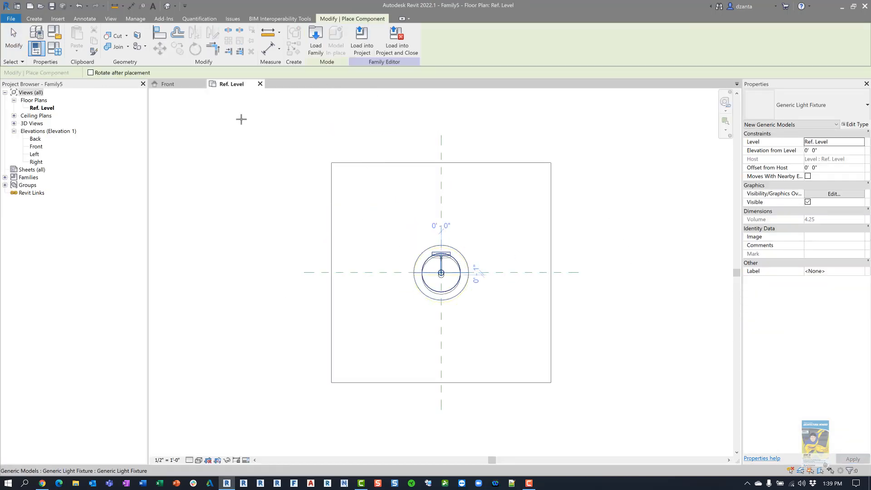
click(13, 40)
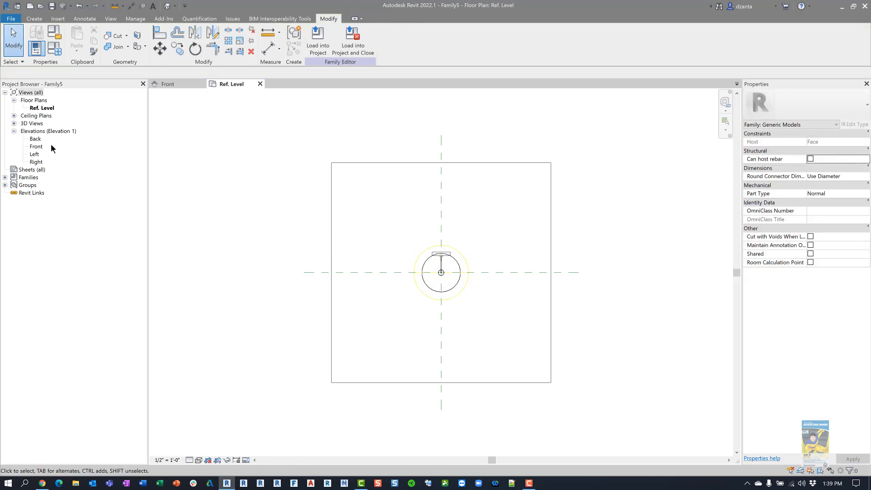
Open the Front and Left elevations of the face-based family and set the Left elevation to shaded display
double_click(38, 146)
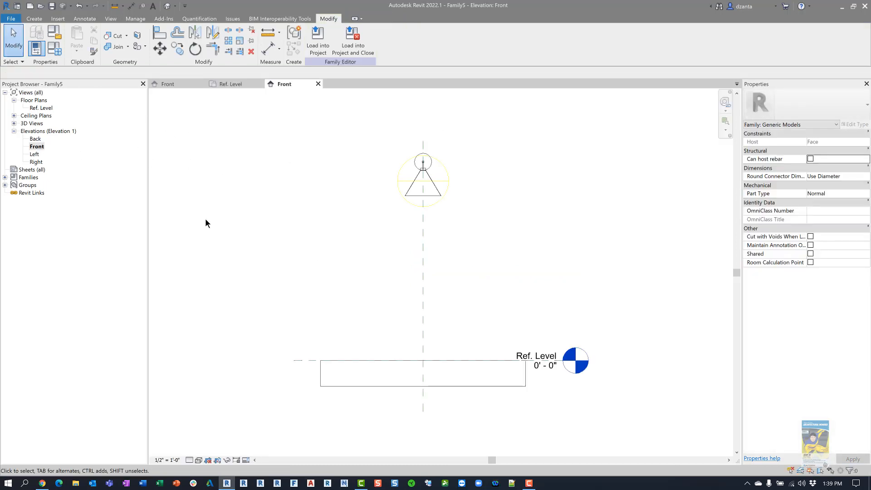
double_click(35, 154)
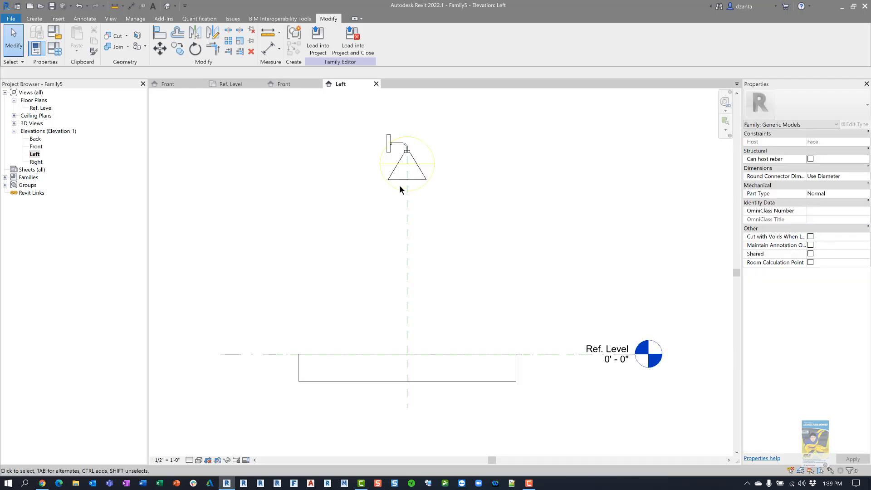
key(s)
key(d)
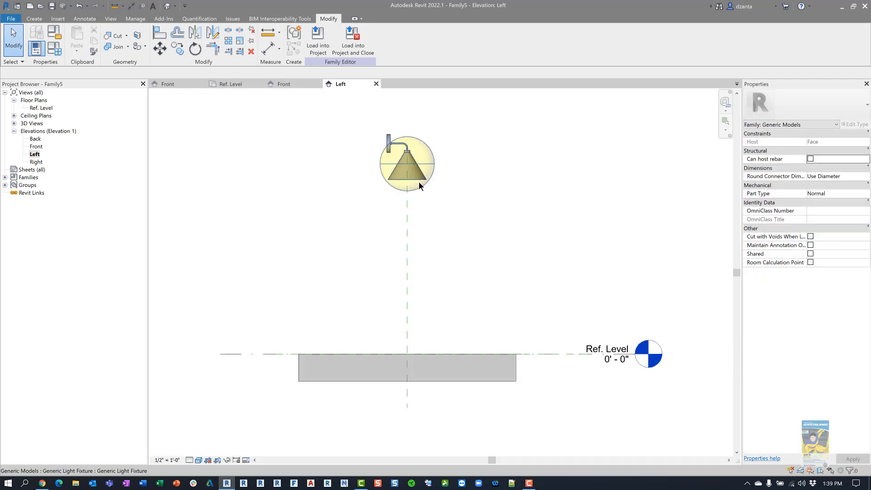
Try to rotate the nested light fixture 90° in the Left elevation
click(388, 139)
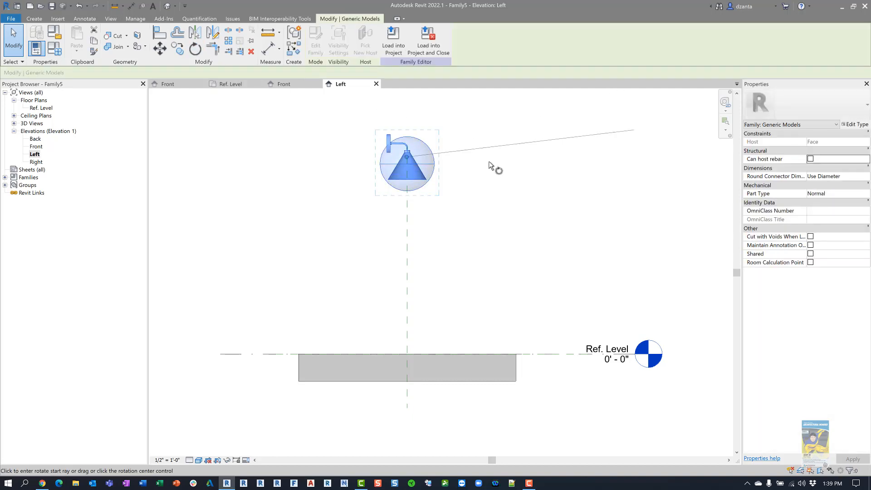
click(490, 159)
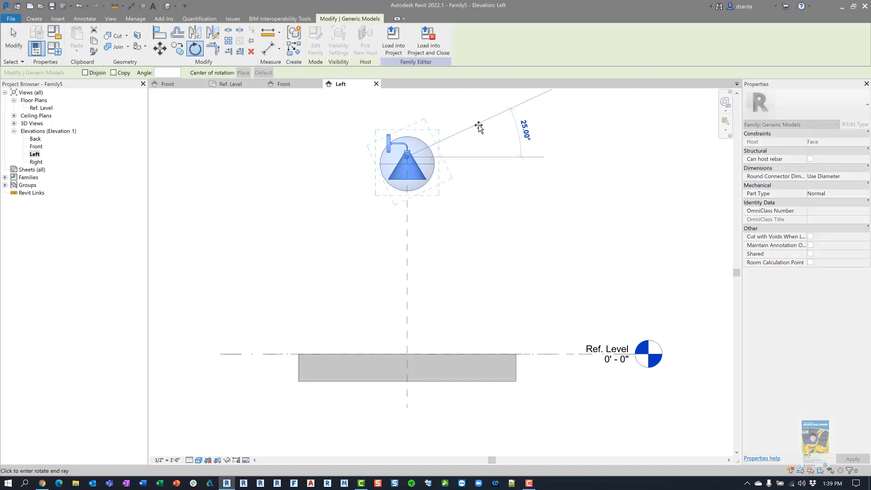
text(90)
key(Return)
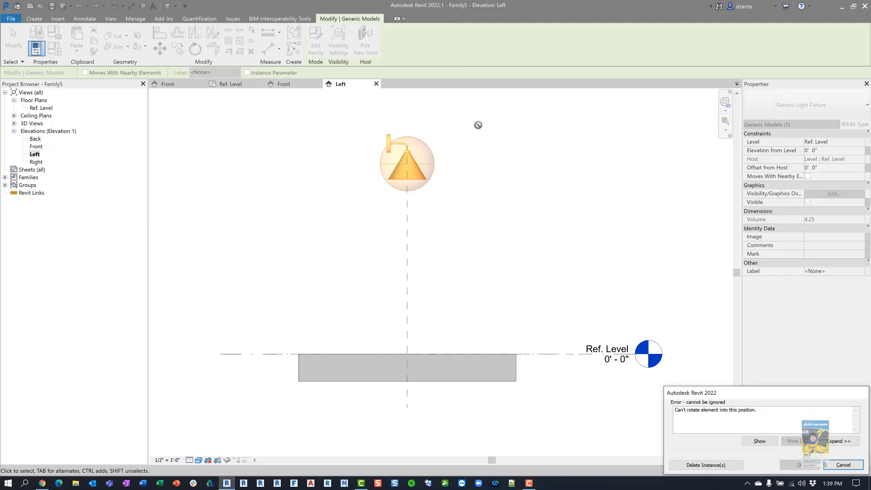
click(832, 465)
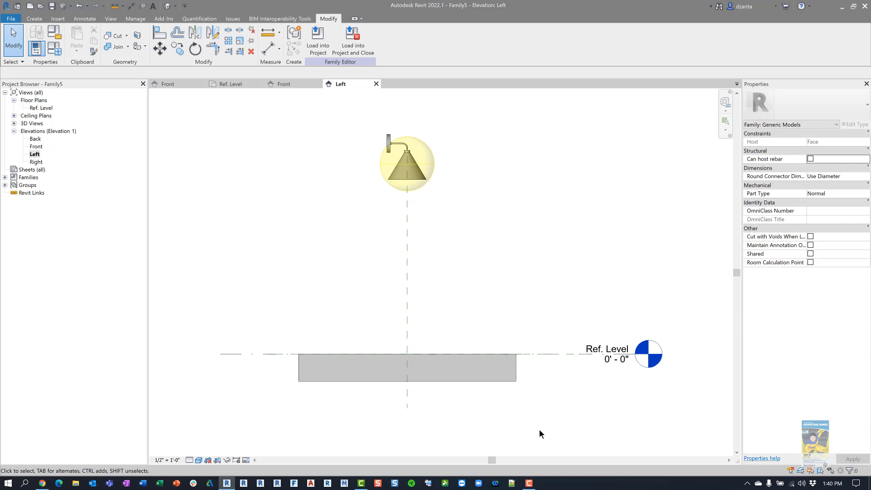
click(528, 483)
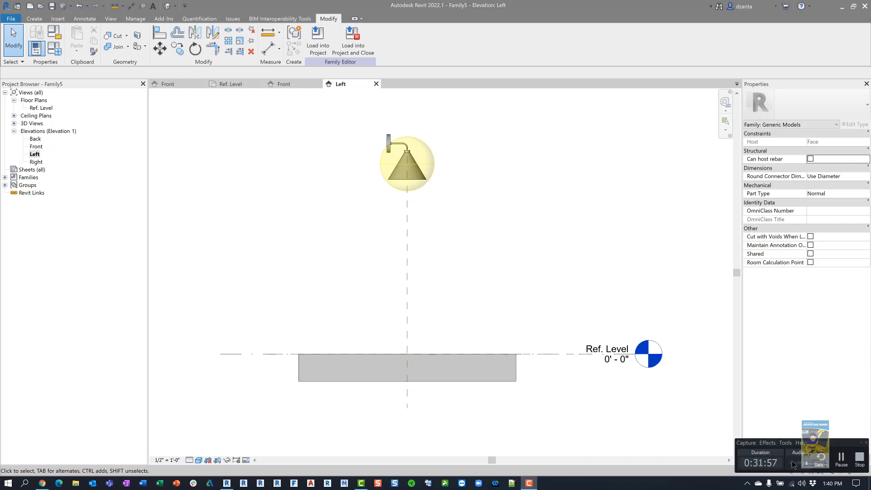
click(841, 458)
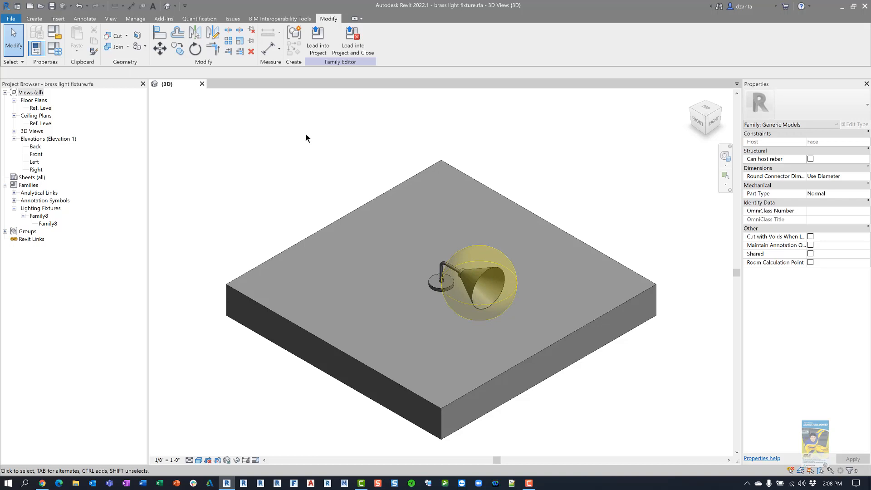
Create a new project from the Imperial-Architectural Template and draw a horizontal 20'-0" wall in the Level 1 plan
click(30, 6)
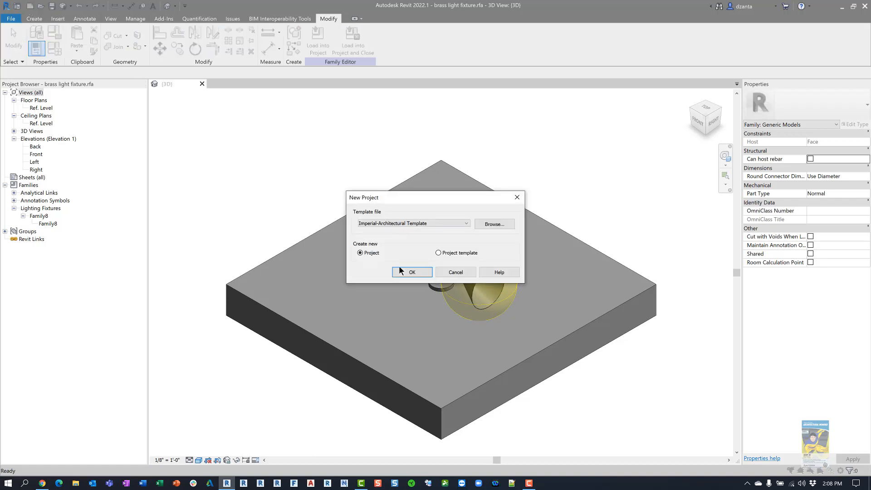
click(399, 270)
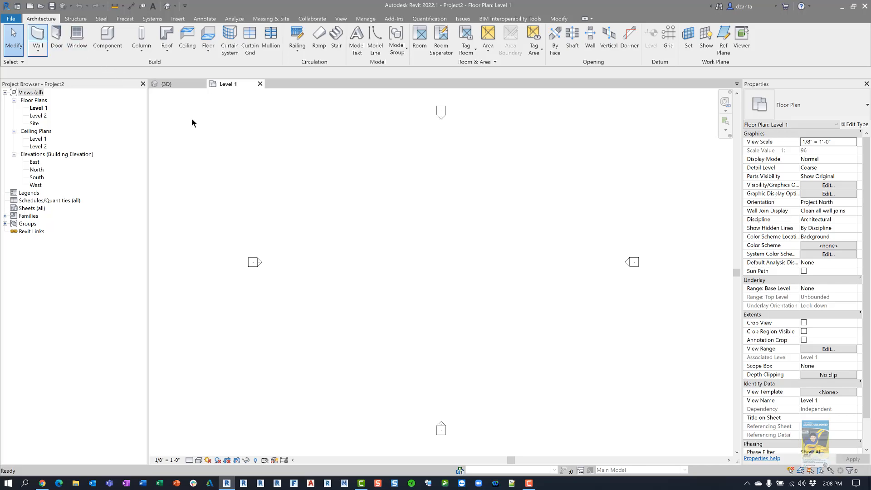
key(w)
key(a)
click(438, 255)
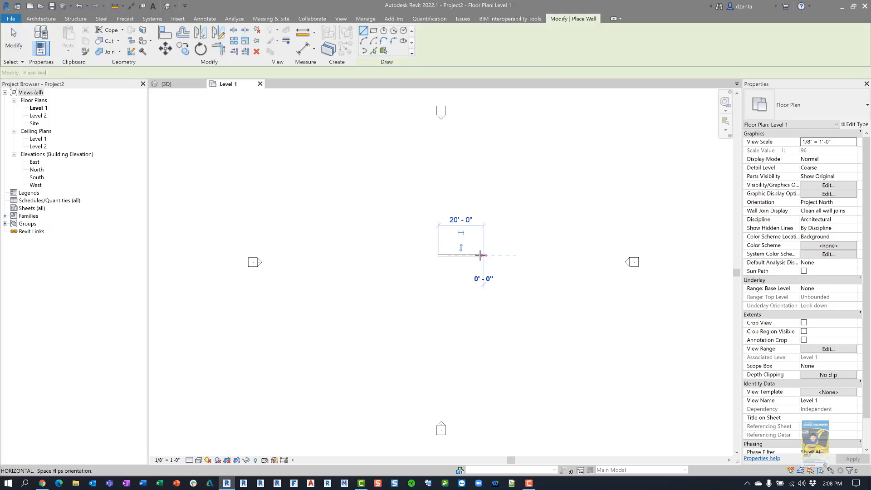
click(480, 255)
key(Escape)
key(Escape)
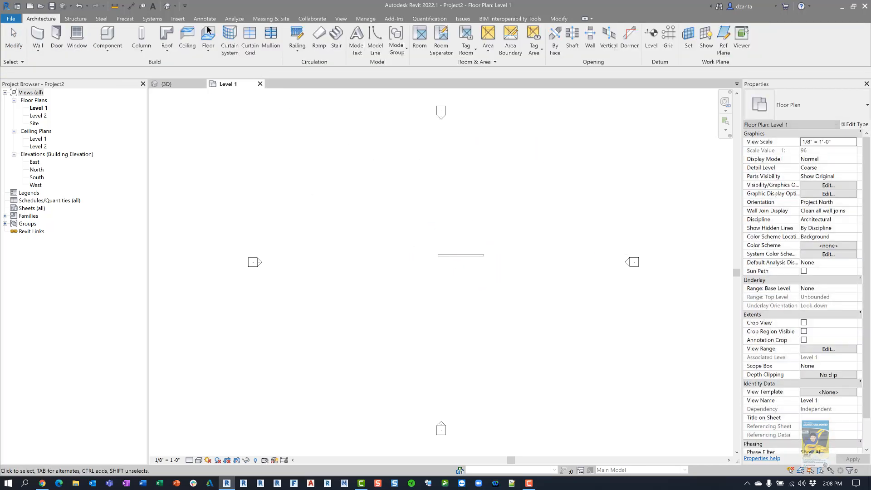
Create the project's default 3D view and load the brass light fixture family into the project
click(167, 5)
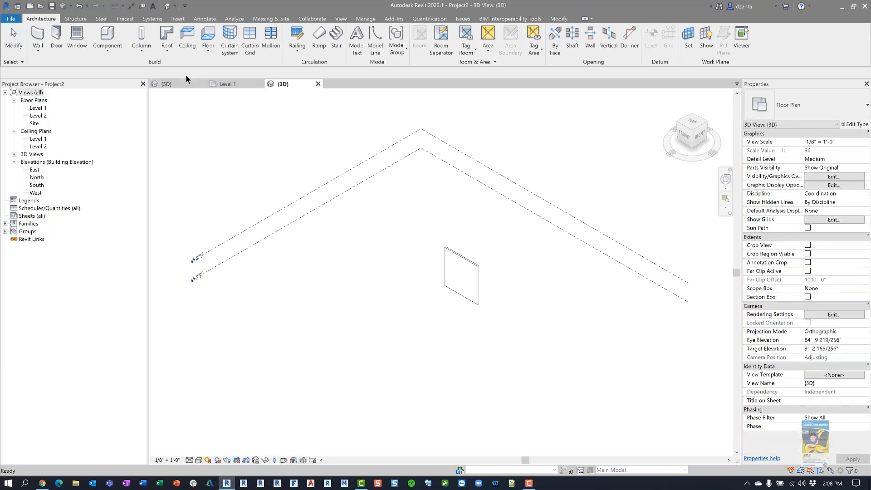
click(187, 81)
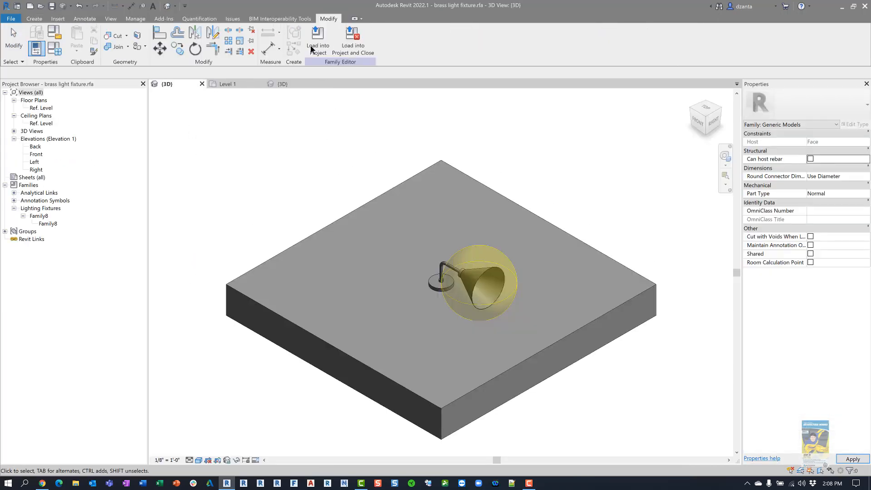
click(313, 48)
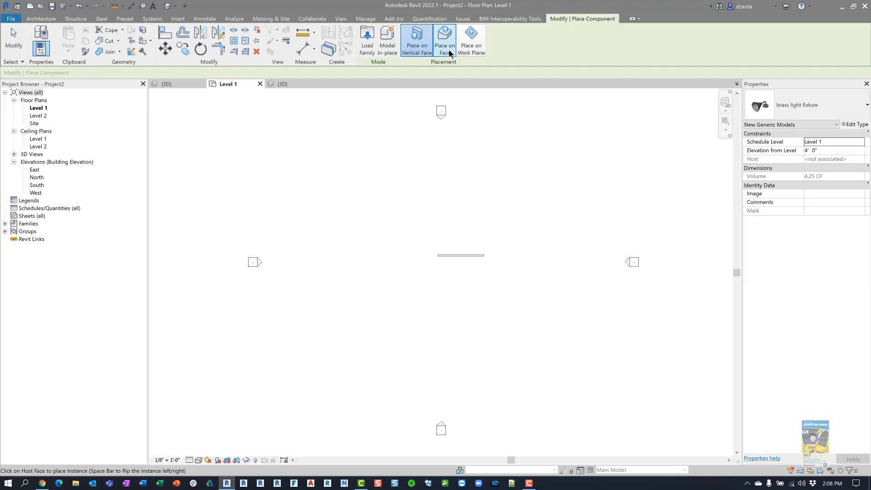
In the project's 3D view, place one brass light fixture on the wall face with its shade pointing down, 11'-6" from the wall's end
click(287, 84)
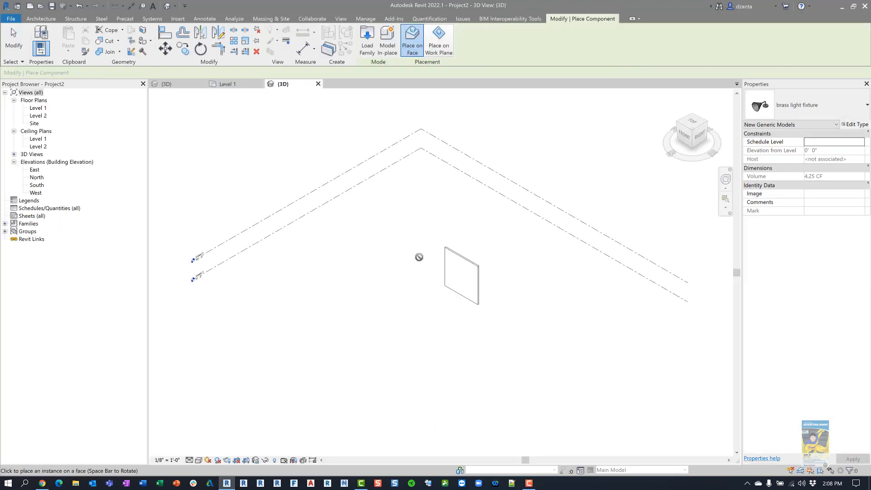
scroll(452, 268, up, 4)
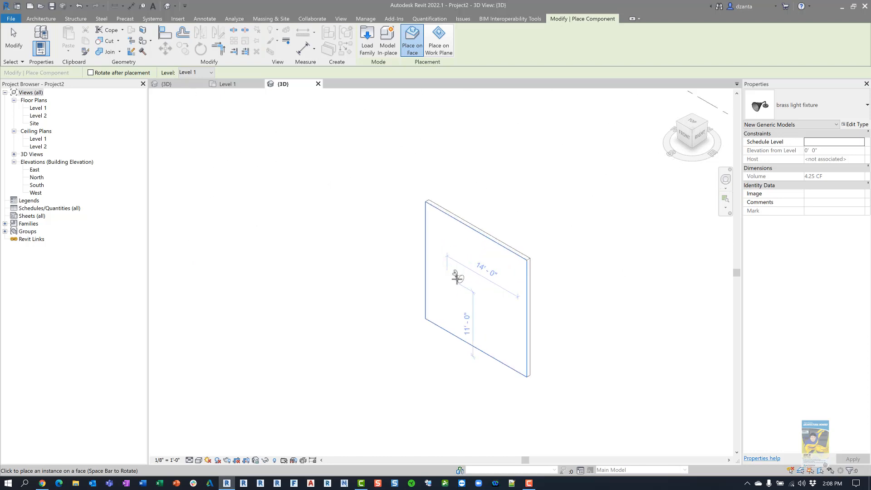
scroll(464, 277, up, 3)
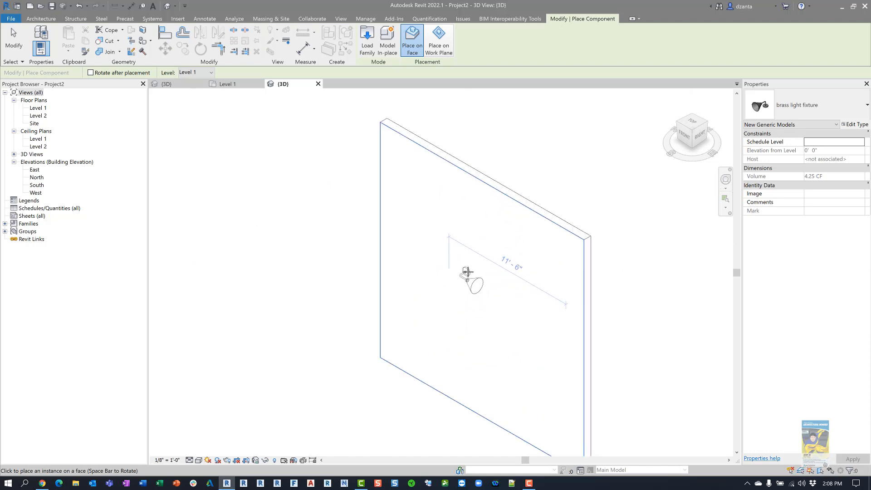
key(space)
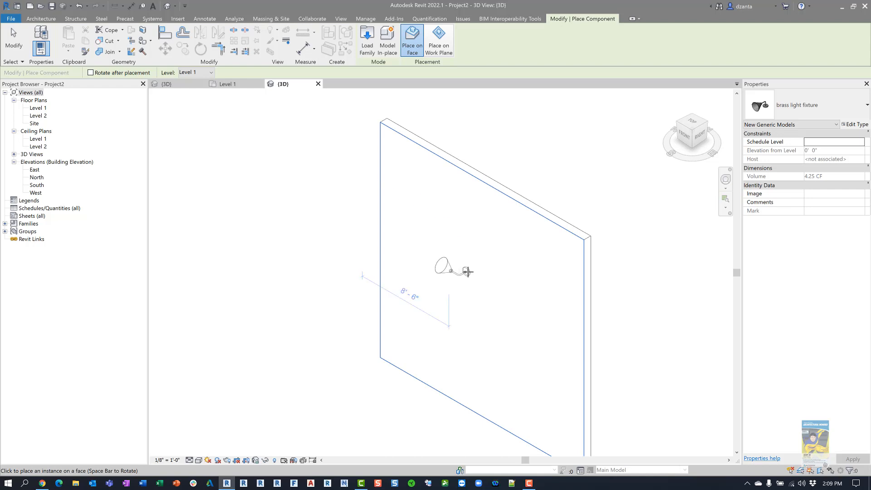
key(space)
click(467, 271)
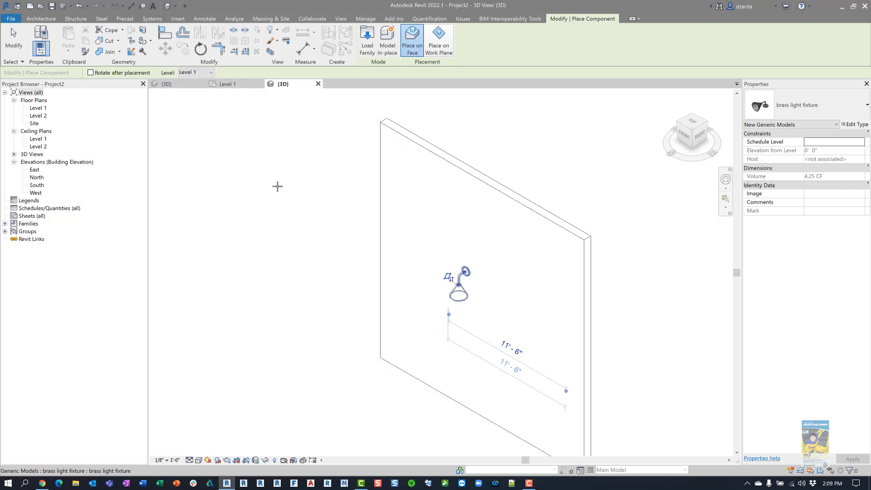
key(Escape)
key(Escape)
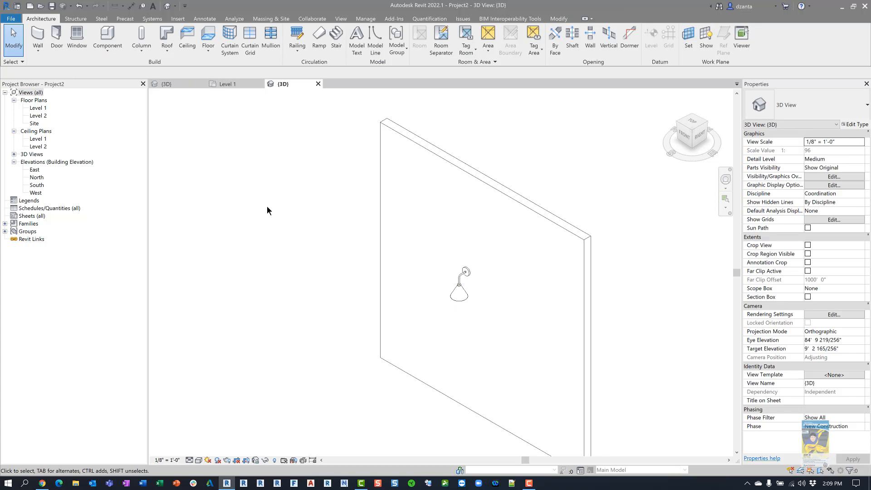
Set the project's 3D view to shaded display
key(s)
key(d)
middle_drag(324, 285, 298, 255)
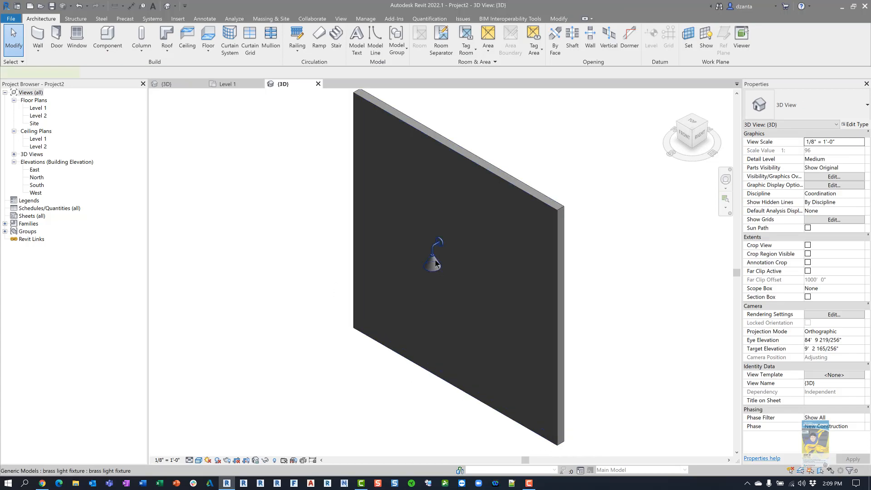
Set the wall-mounted brass light fixture's elevation from level to 7' 0"
click(434, 263)
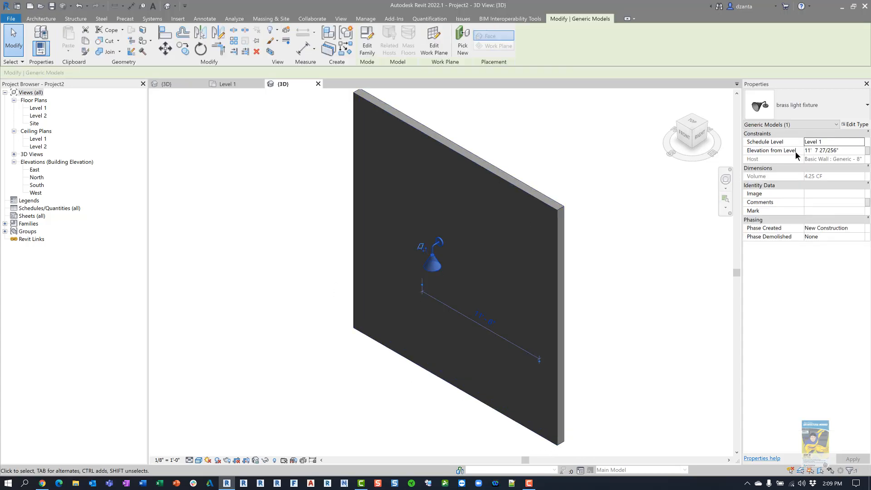
click(850, 150)
text(7'  0)
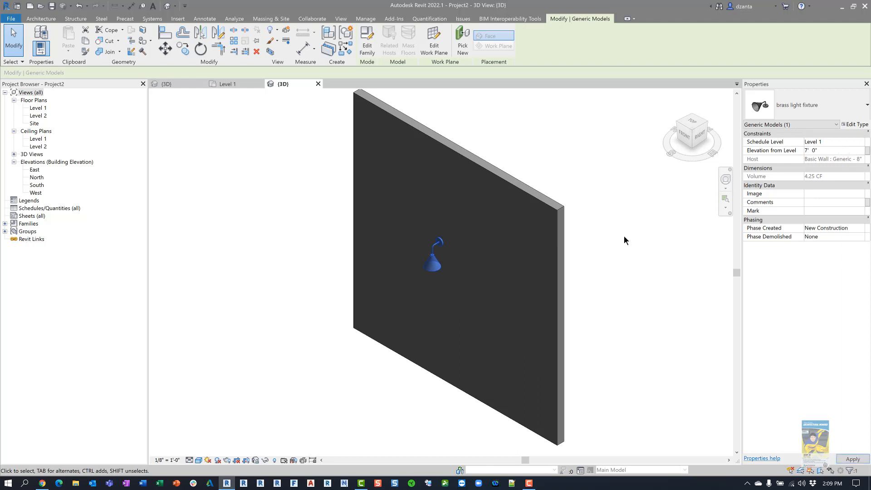
key(Return)
click(621, 233)
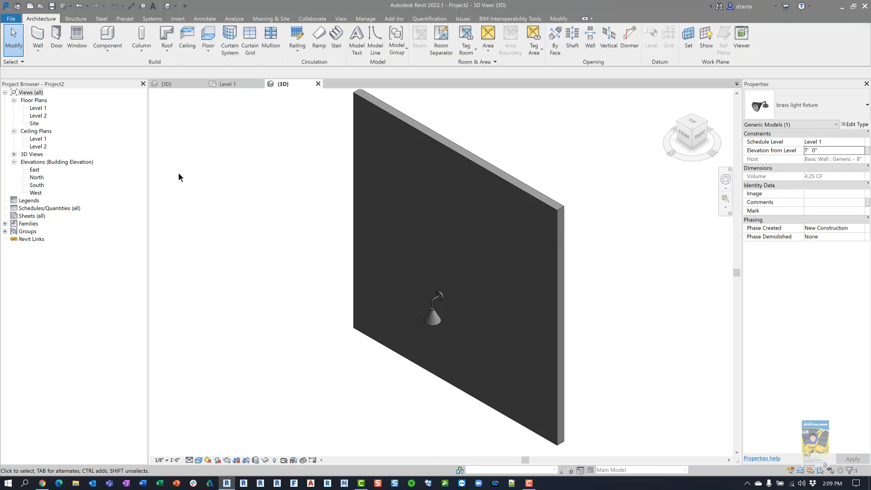
Open the South and East elevations and examine how the light fixture sits on the wall
double_click(36, 185)
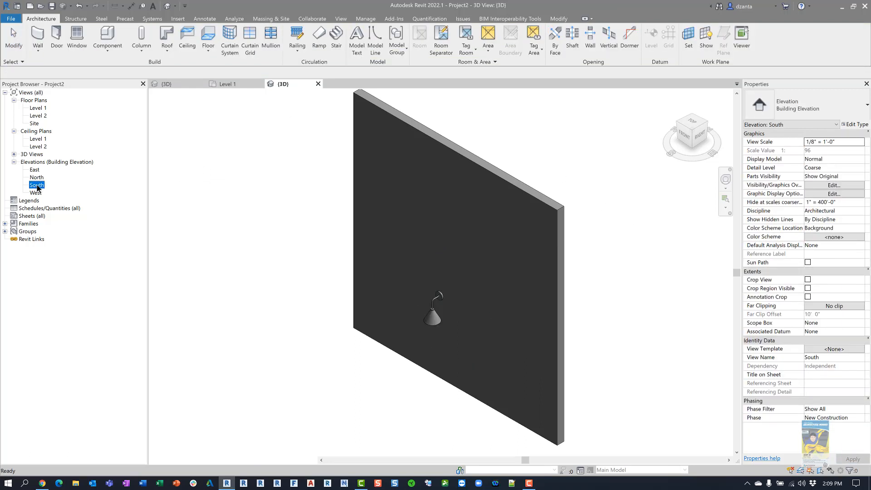
scroll(618, 298, up, 2)
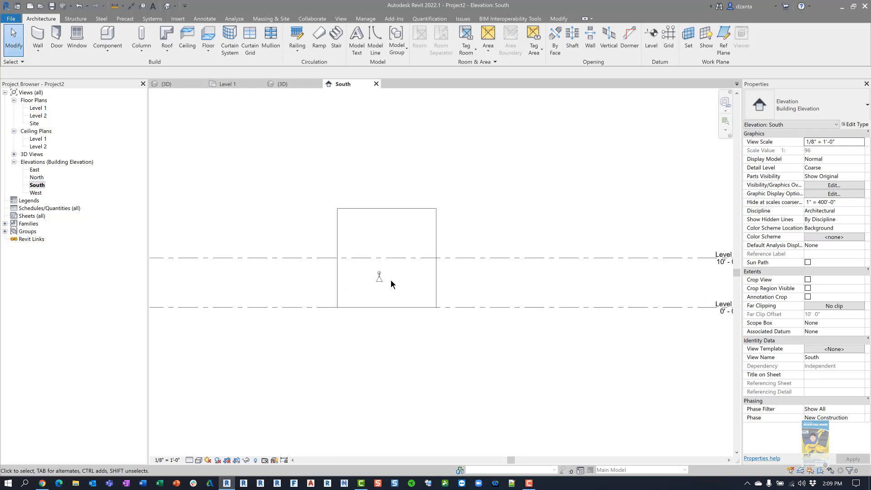
scroll(401, 289, up, 2)
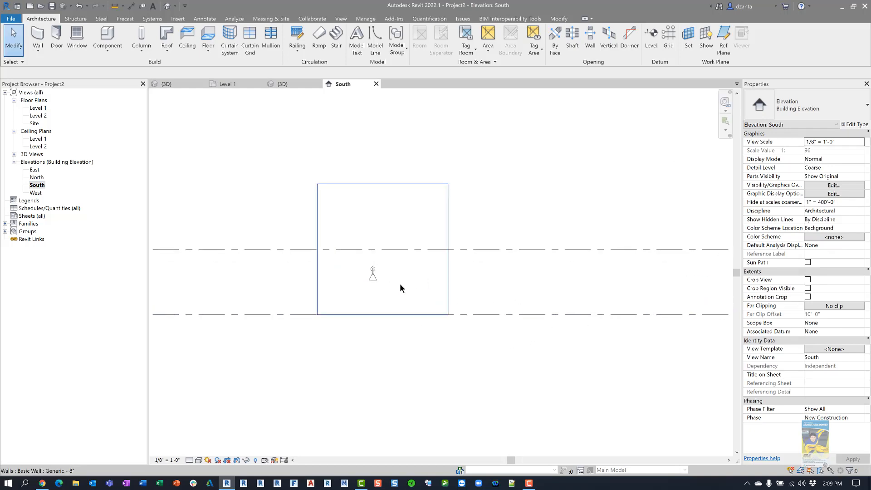
scroll(402, 288, up, 2)
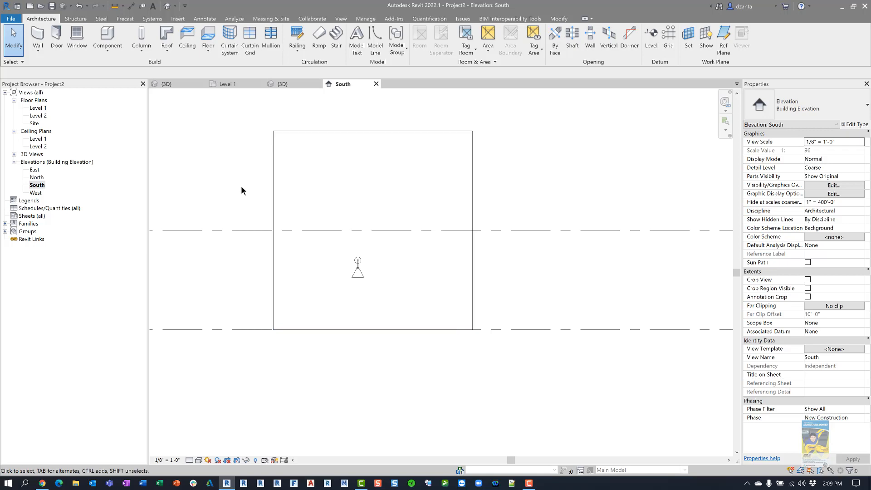
middle_drag(243, 187, 278, 218)
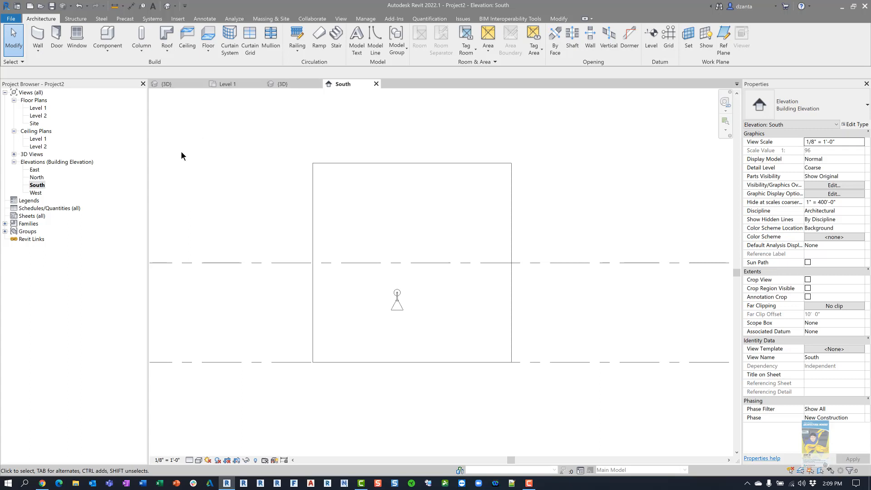
double_click(36, 169)
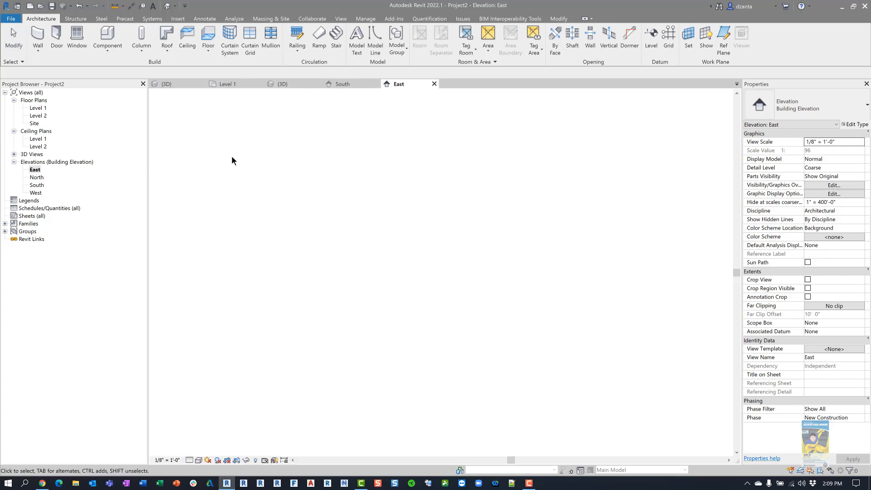
scroll(502, 266, up, 3)
middle_drag(504, 278, 490, 284)
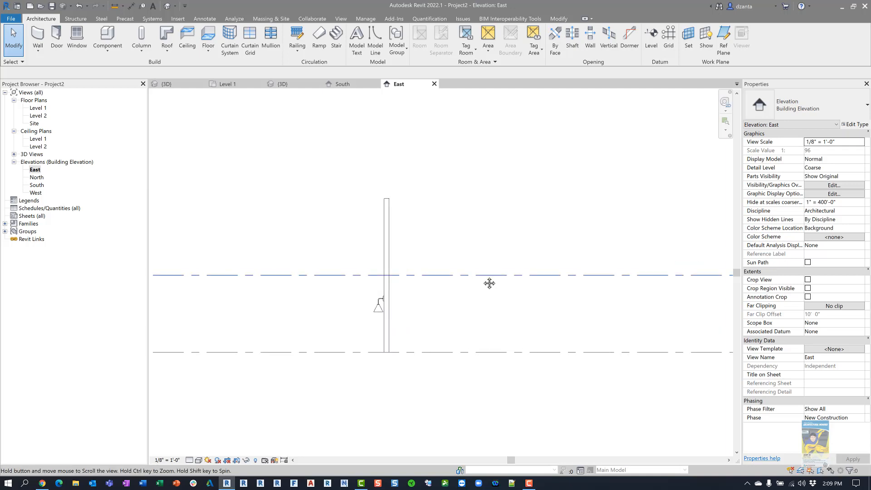
middle_drag(340, 239, 461, 229)
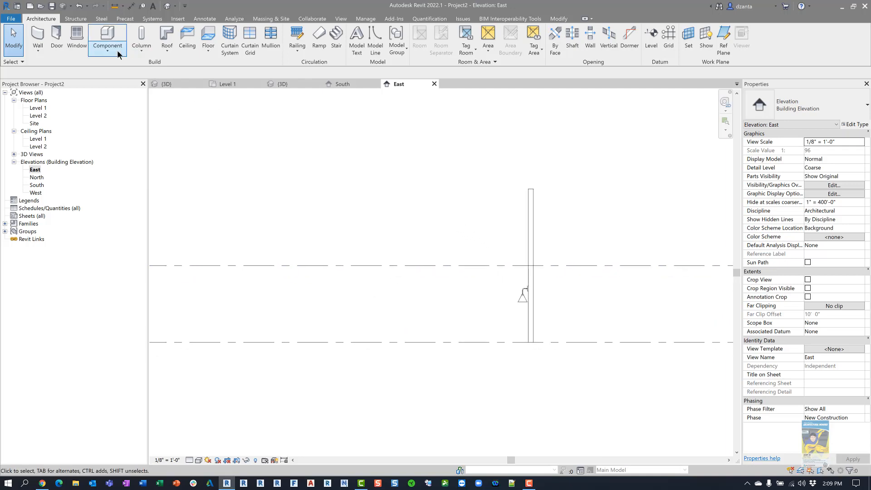
Start an in-place component in the Generic Models category, keeping the default name
click(117, 51)
click(132, 93)
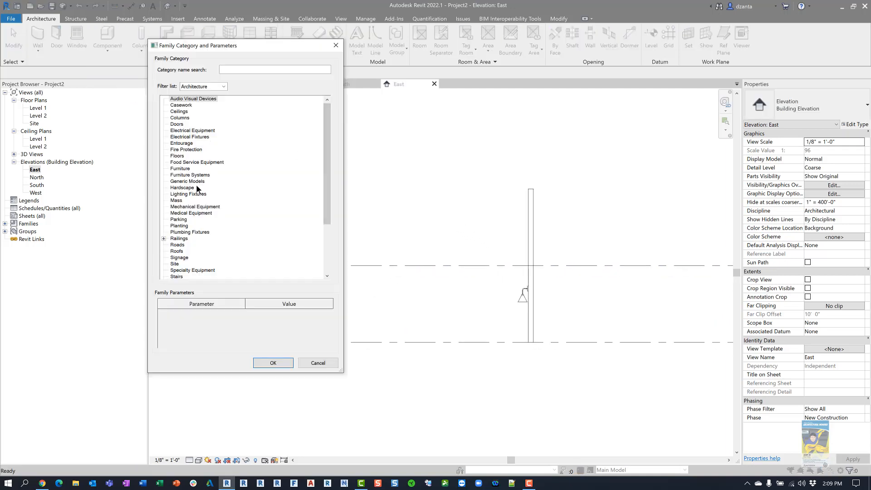
click(187, 181)
click(273, 362)
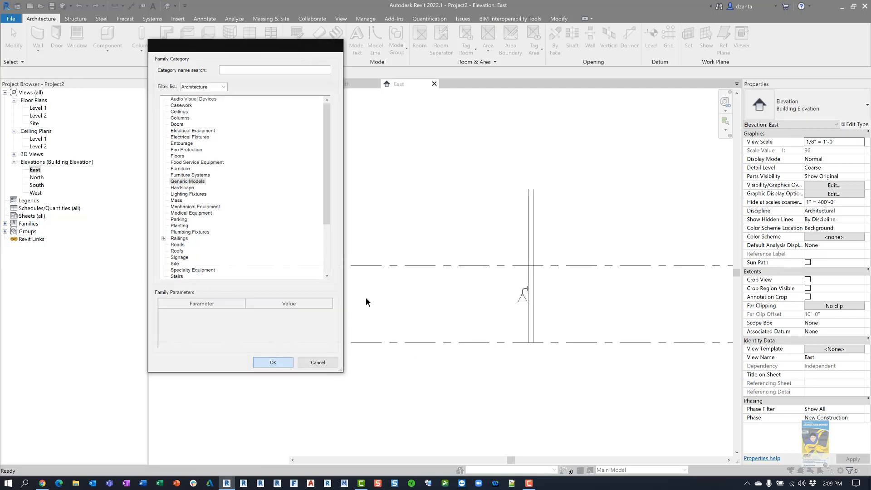
click(436, 258)
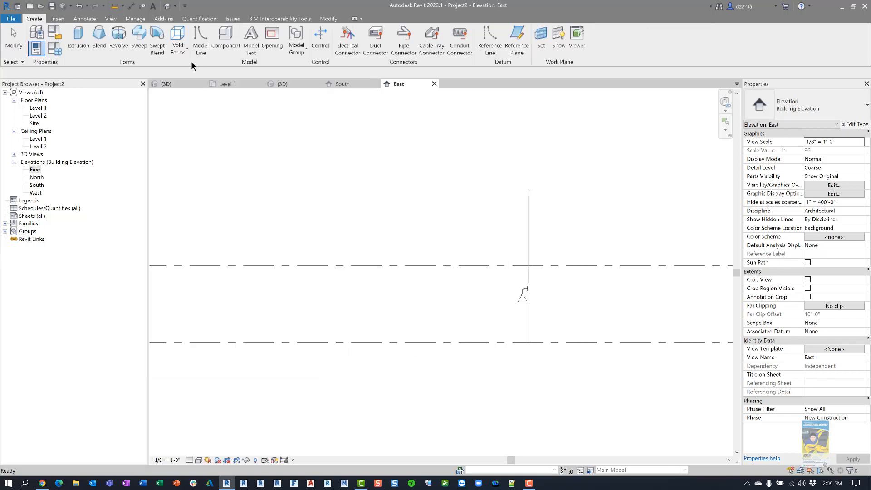
On the wall's end face, sketch a closed extrusion profile with a 28'-0" sloped side, a 3'-0" step, angled faces and a base about 24'-6" long
click(78, 41)
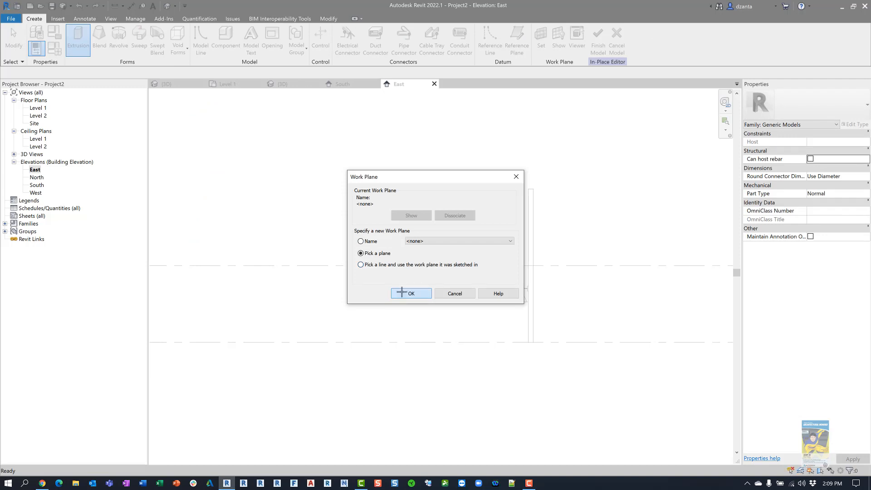
click(411, 294)
click(530, 235)
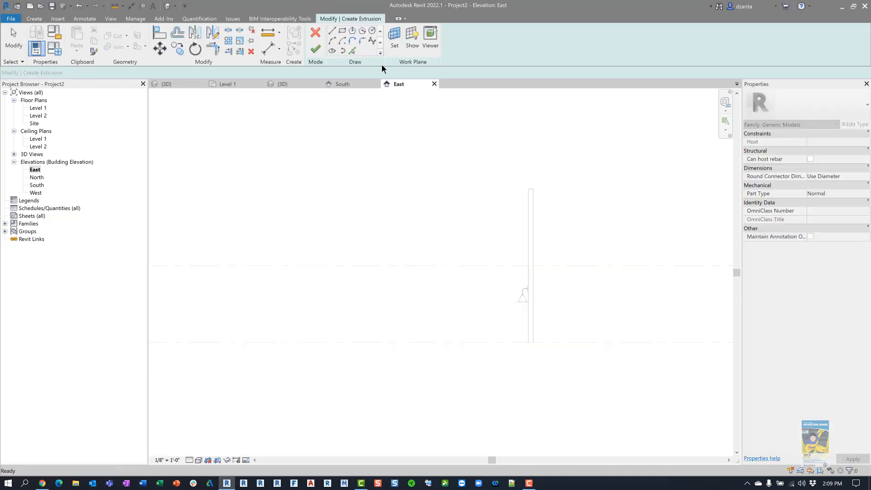
click(296, 342)
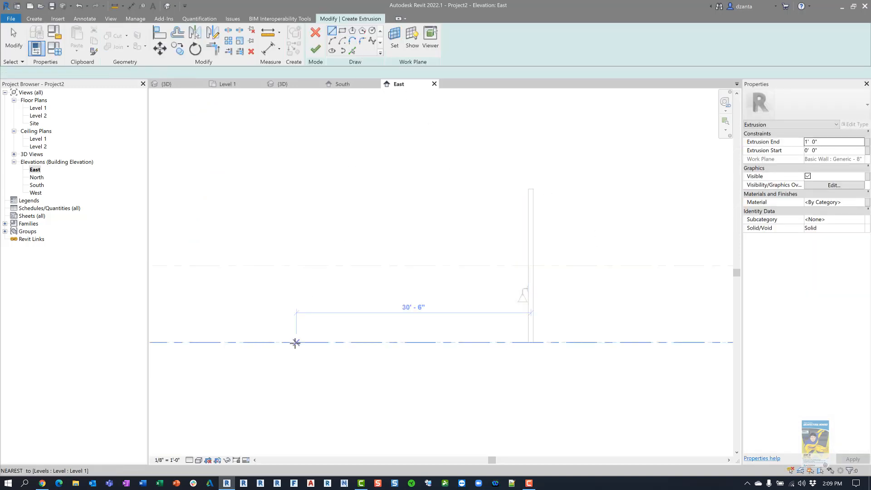
click(427, 170)
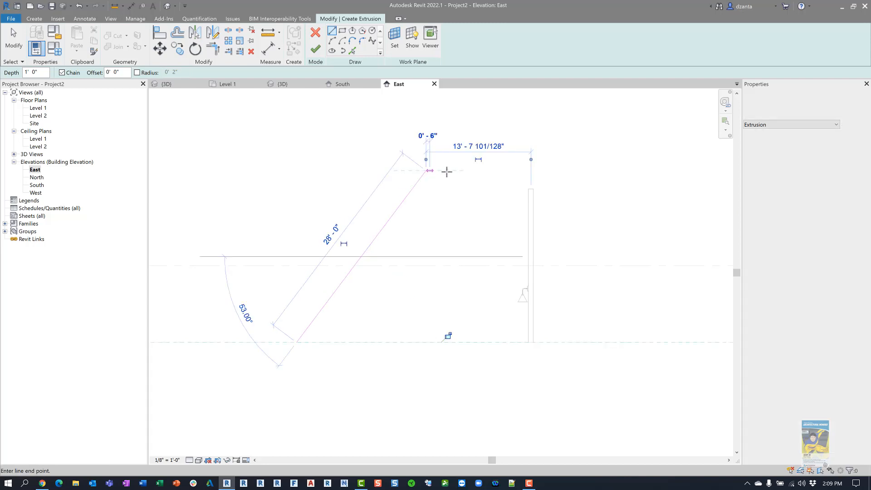
click(445, 171)
click(468, 247)
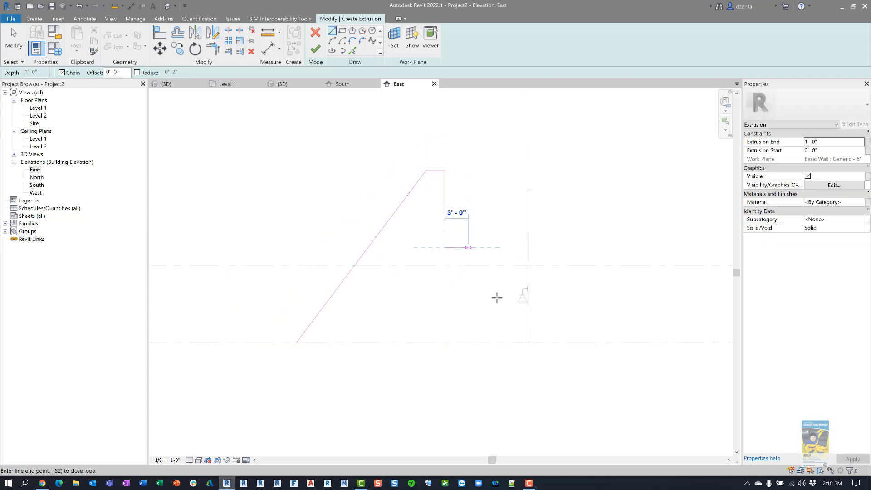
click(496, 297)
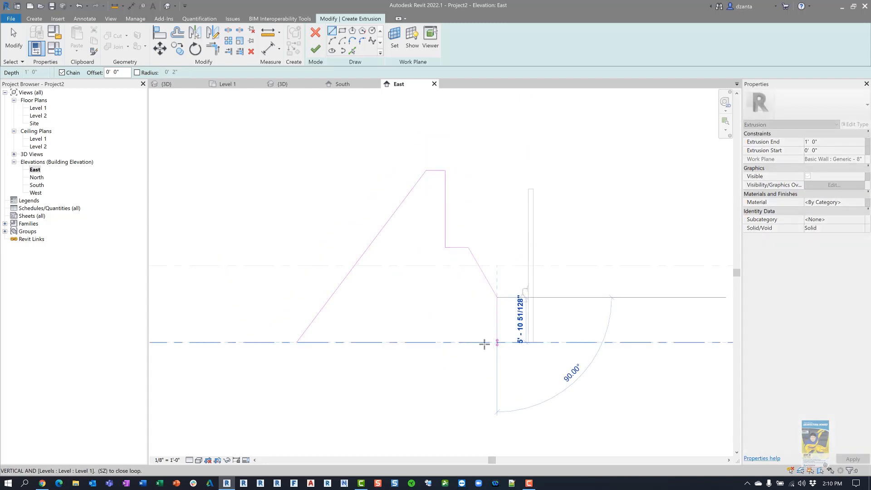
click(485, 342)
click(301, 341)
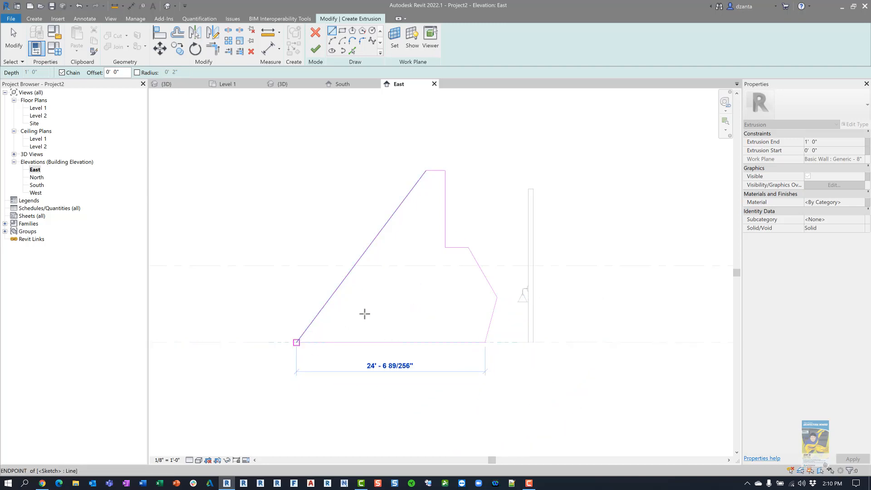
Finish the profile as a 1' 0" deep extrusion and complete the in-place model
click(14, 39)
click(321, 48)
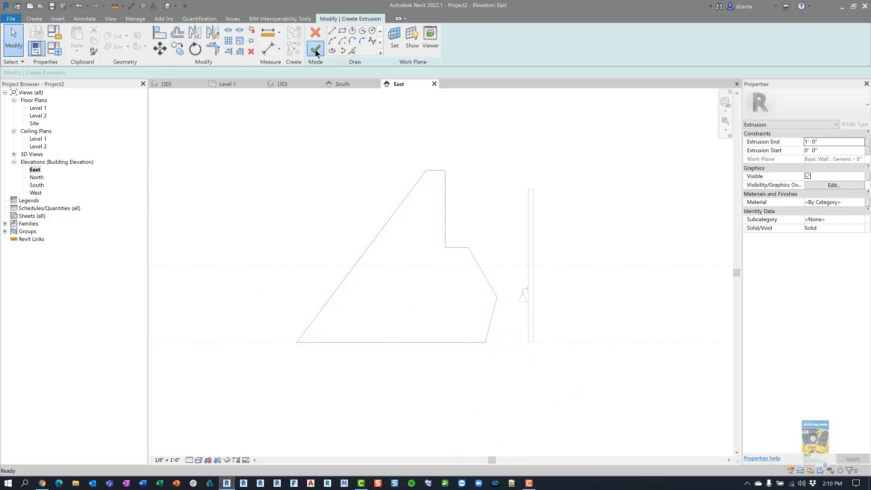
click(317, 48)
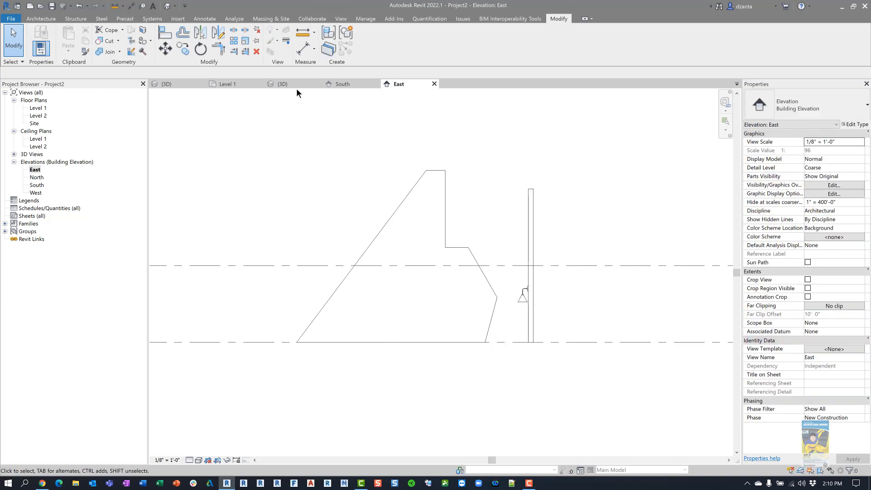
In the 3D view, delete the wall that hosts the light fixture
click(285, 84)
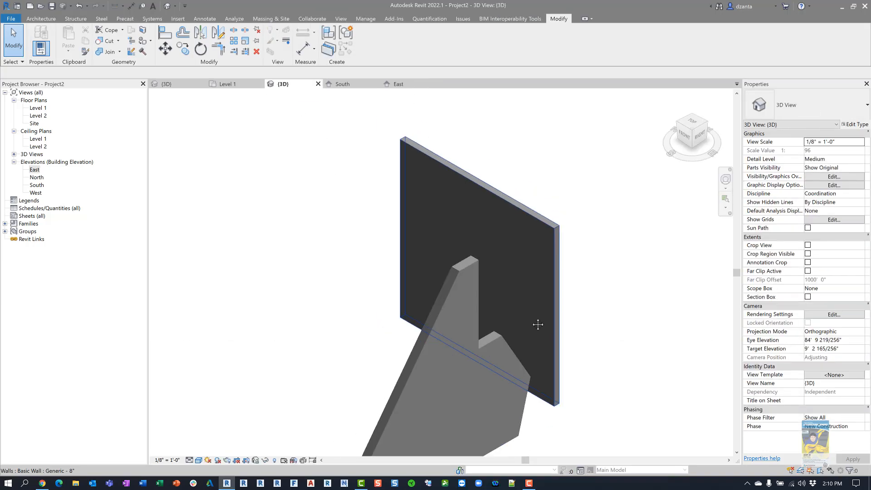
shift+middle_drag(534, 218, 418, 204)
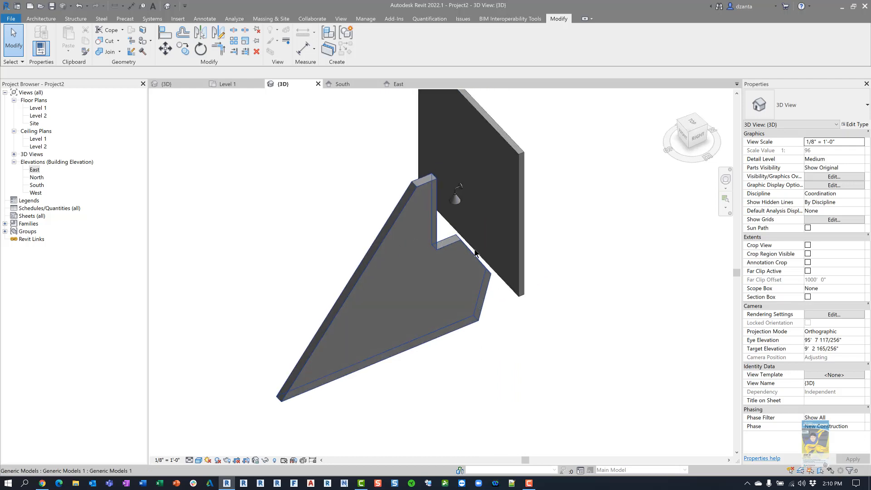
shift+middle_drag(485, 303, 478, 229)
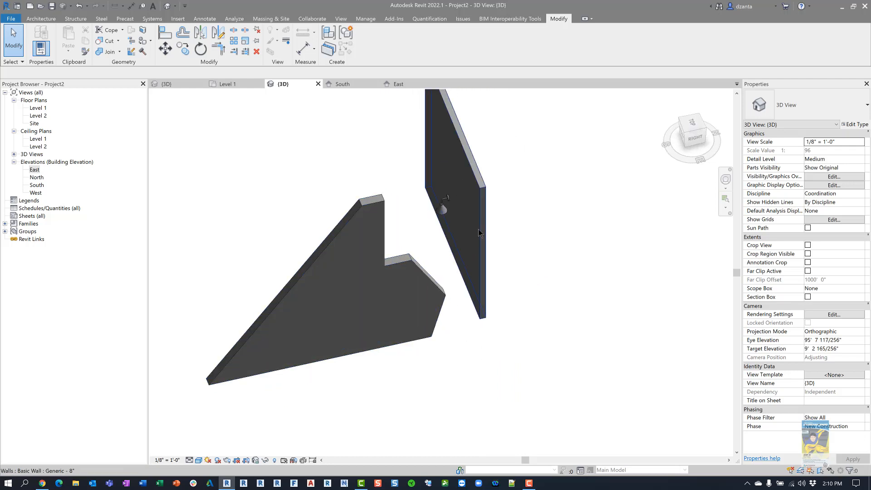
click(479, 232)
key(Delete)
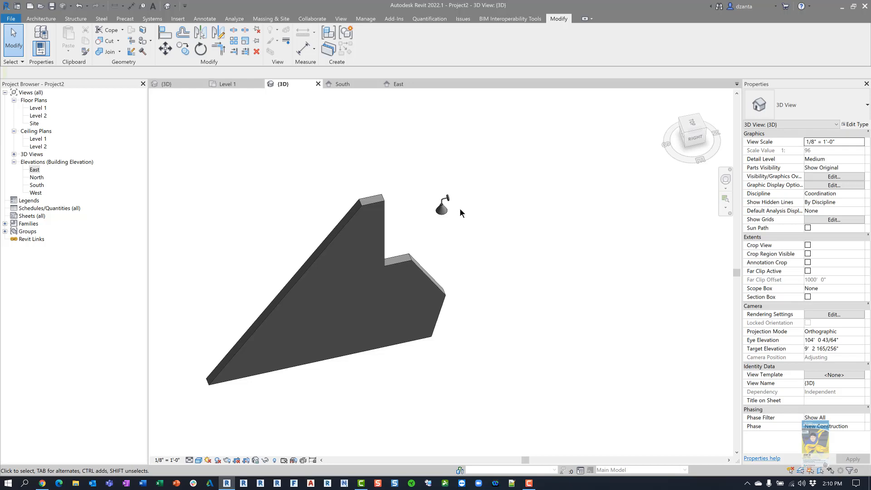
Create two similar brass light fixtures, one on the in-place form's long sloped face and one on its short upper slanted face, shades pointing down
click(441, 207)
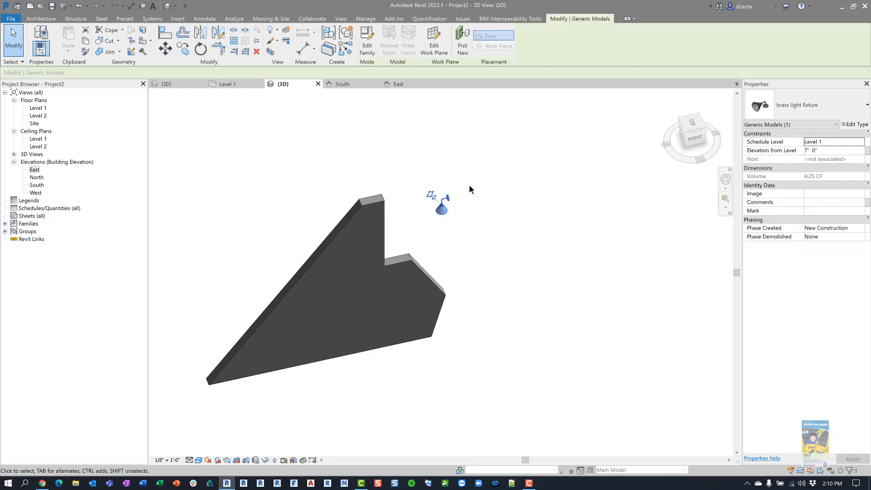
key(c)
key(s)
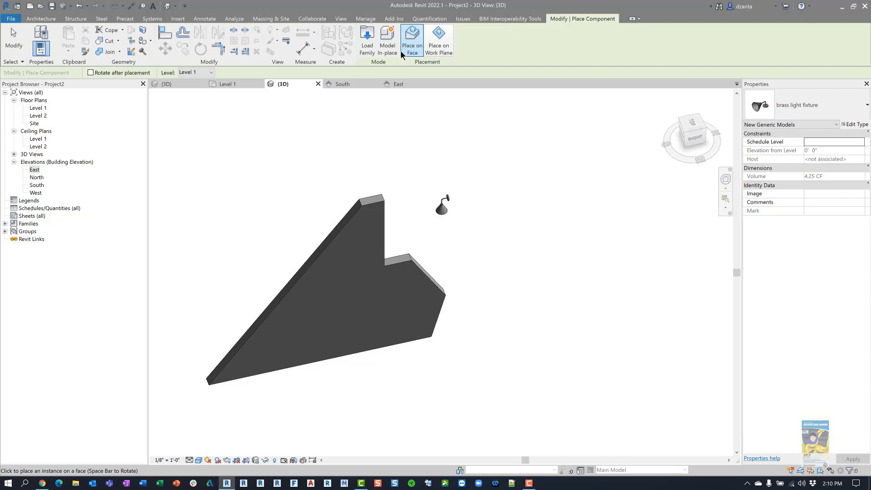
scroll(325, 218, up, 3)
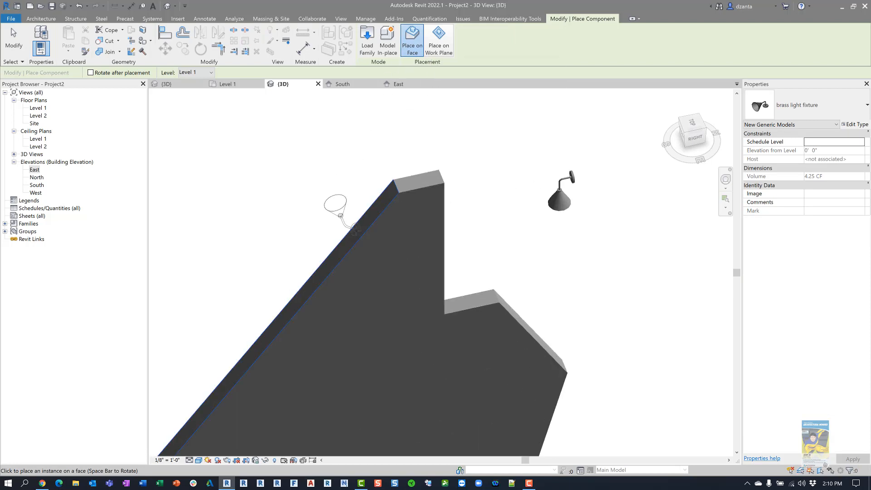
key(space)
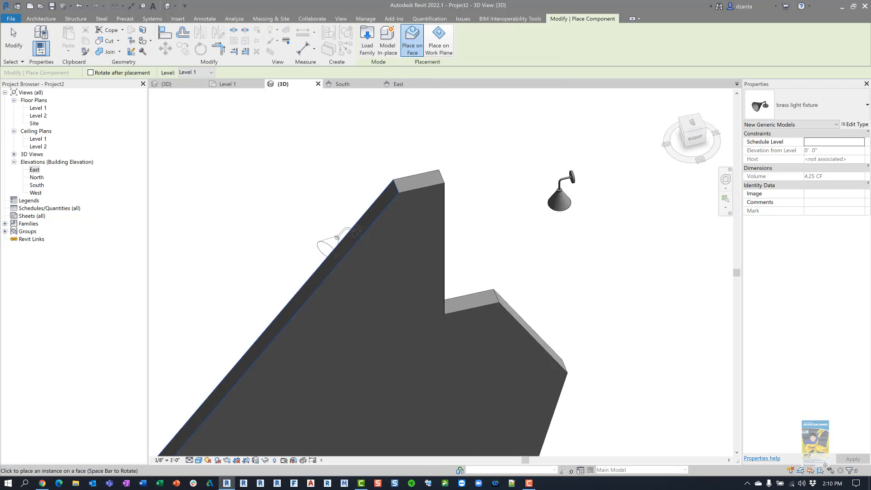
click(357, 231)
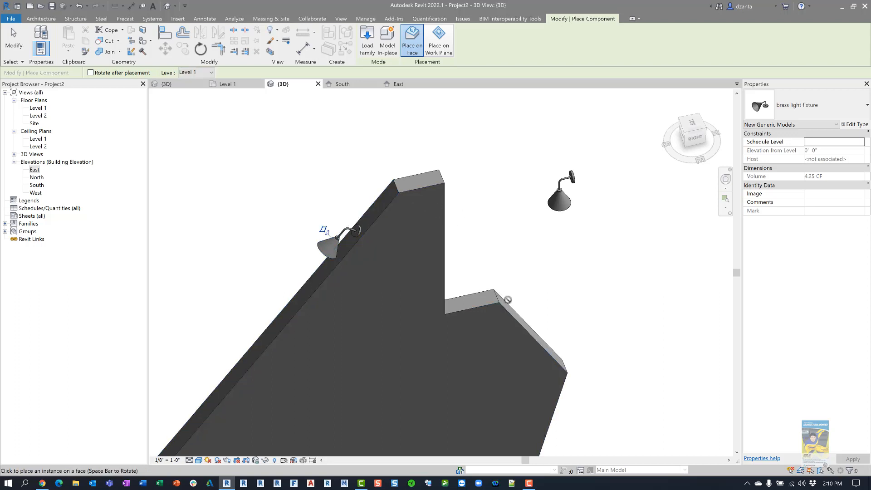
key(space)
click(516, 311)
Place a third brass light fixture on the in-place form's lower inward-leaning face with its shade pointing down, and end placement
middle_drag(516, 311, 449, 136)
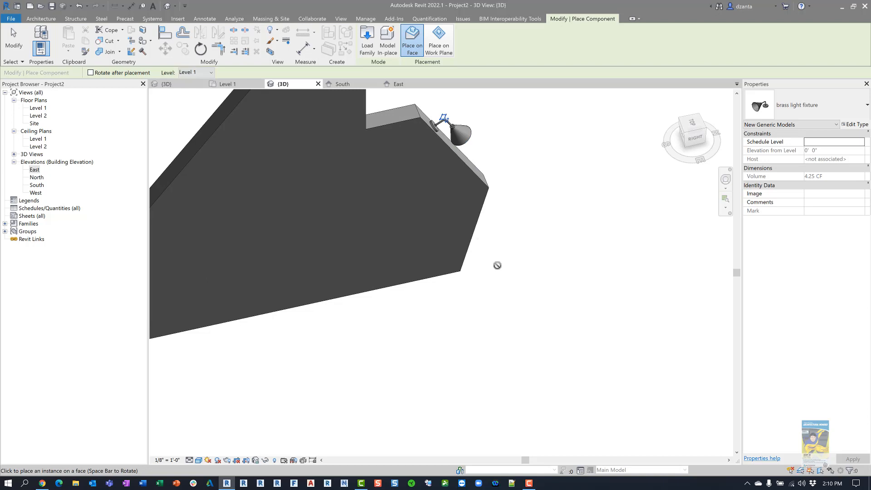
shift+middle_drag(502, 279, 472, 254)
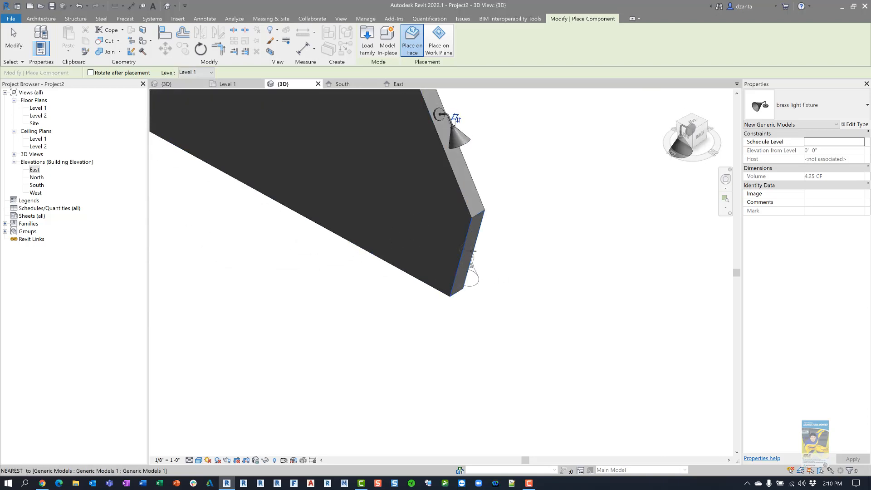
scroll(468, 250, up, 4)
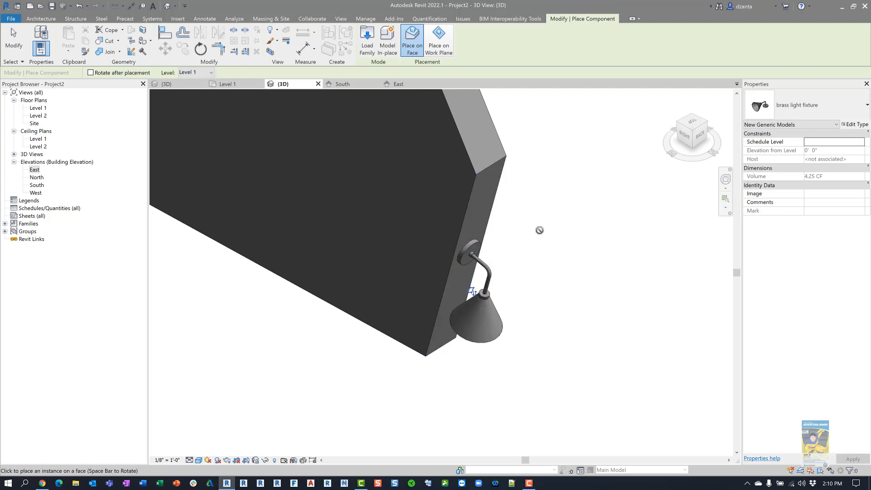
key(Escape)
key(Escape)
scroll(542, 222, down, 3)
shift+middle_drag(545, 211, 499, 293)
scroll(560, 270, down, 2)
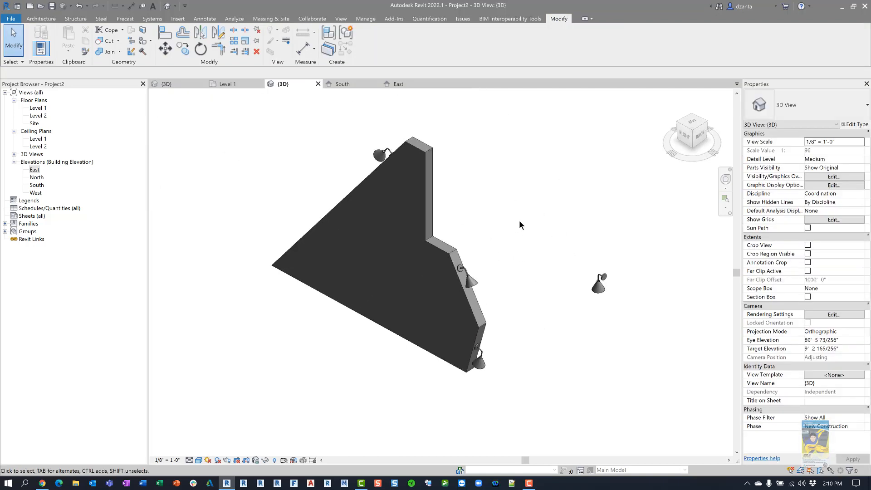